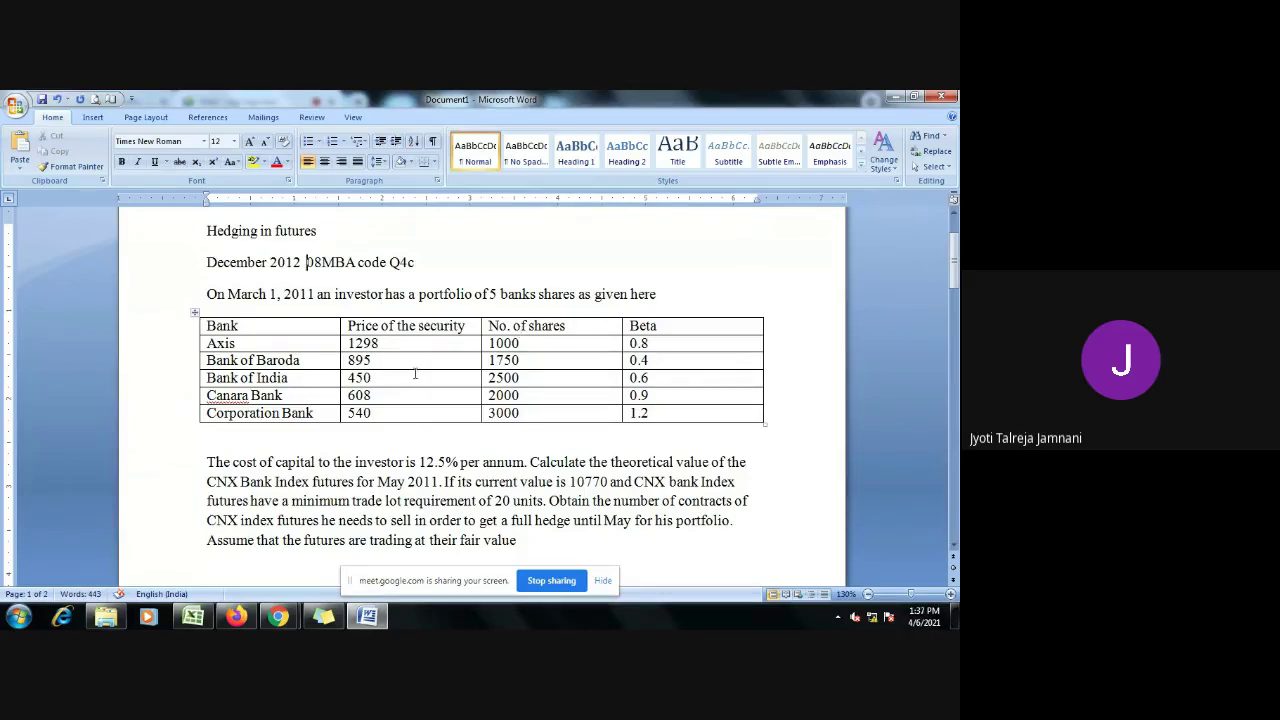
Step: Switch from the Word question on hedging in futures to the Excel workbook and zoom the sheet to 160%
{"action": "scroll", "coordinate": [724, 443], "scroll_direction": "down", "scroll_amount": 2}
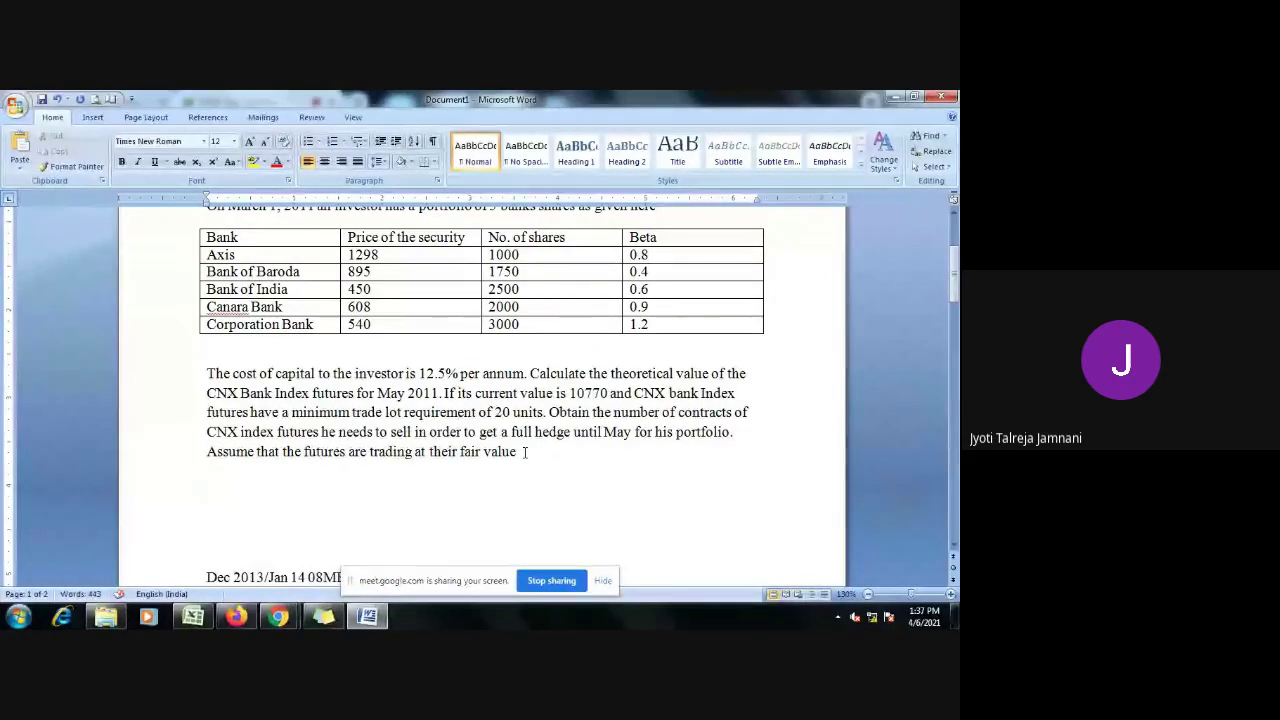
{"action": "scroll", "coordinate": [378, 420], "scroll_direction": "up", "scroll_amount": 1}
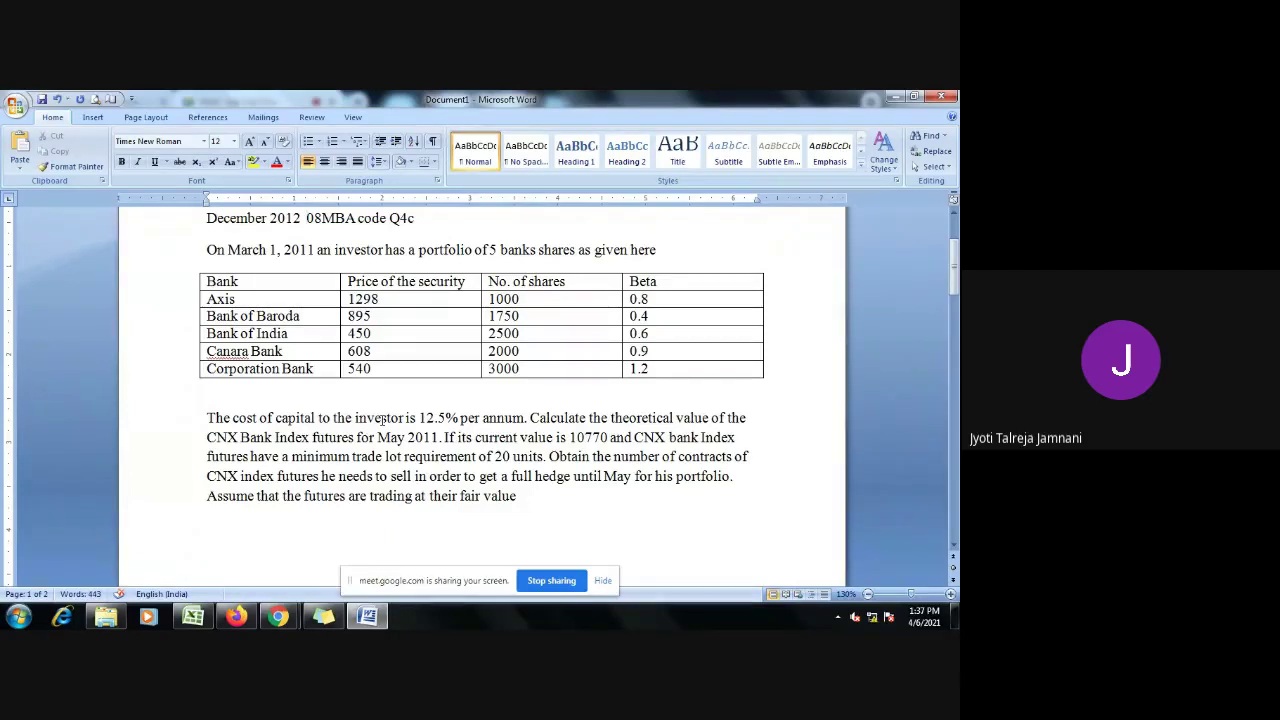
{"action": "left_click", "coordinate": [195, 617]}
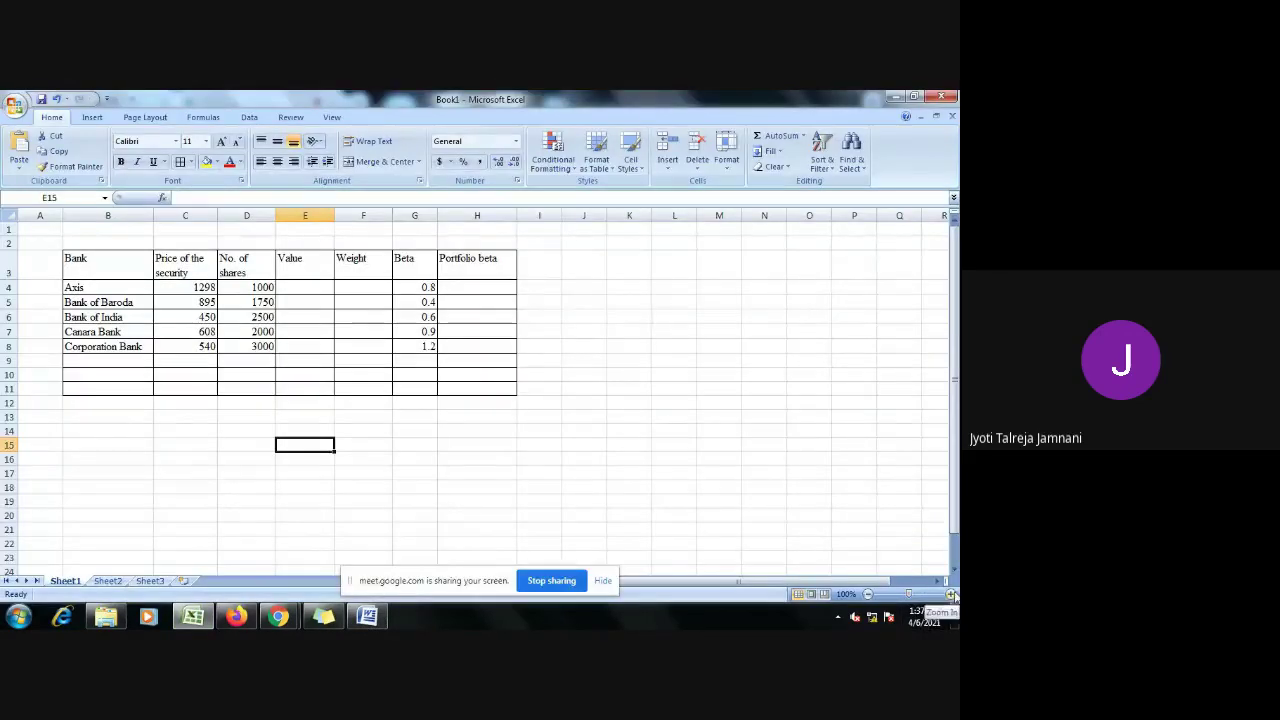
{"action": "left_click", "coordinate": [951, 594]}
{"action": "left_click", "coordinate": [951, 594]}
{"action": "left_click", "coordinate": [951, 594]}
{"action": "left_click", "coordinate": [951, 594]}
{"action": "left_click", "coordinate": [951, 594]}
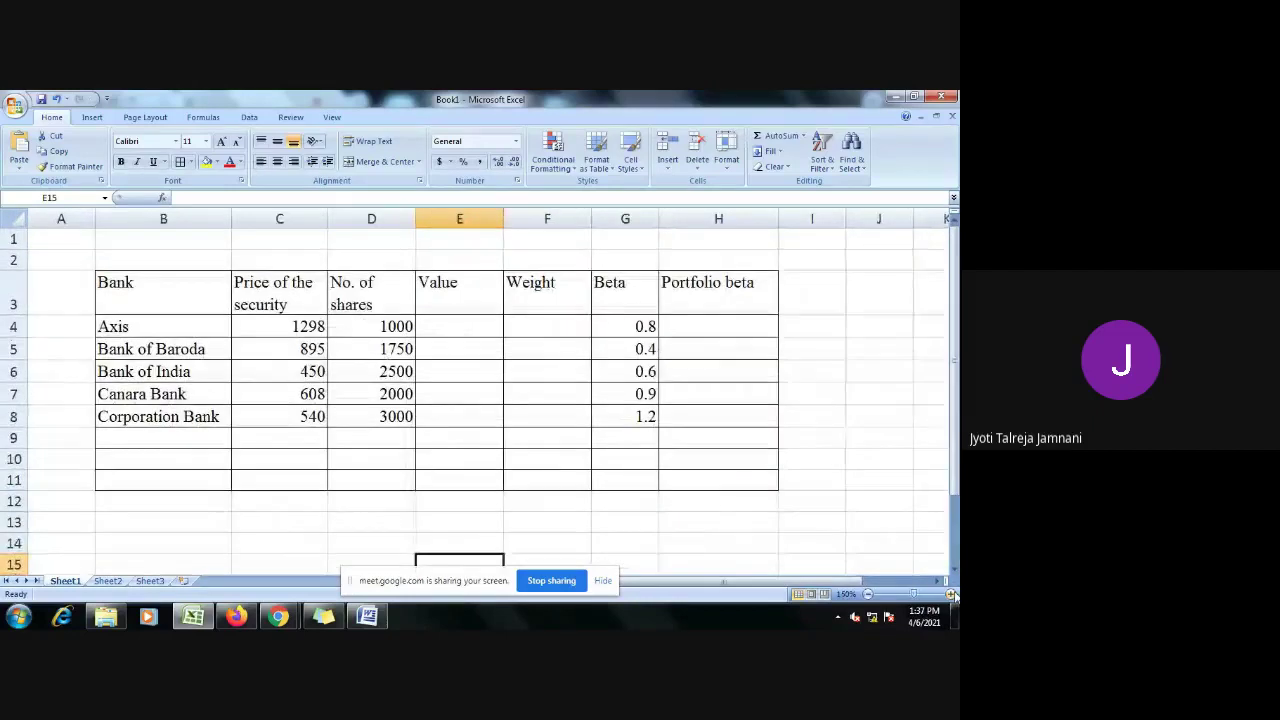
{"action": "left_click", "coordinate": [951, 594]}
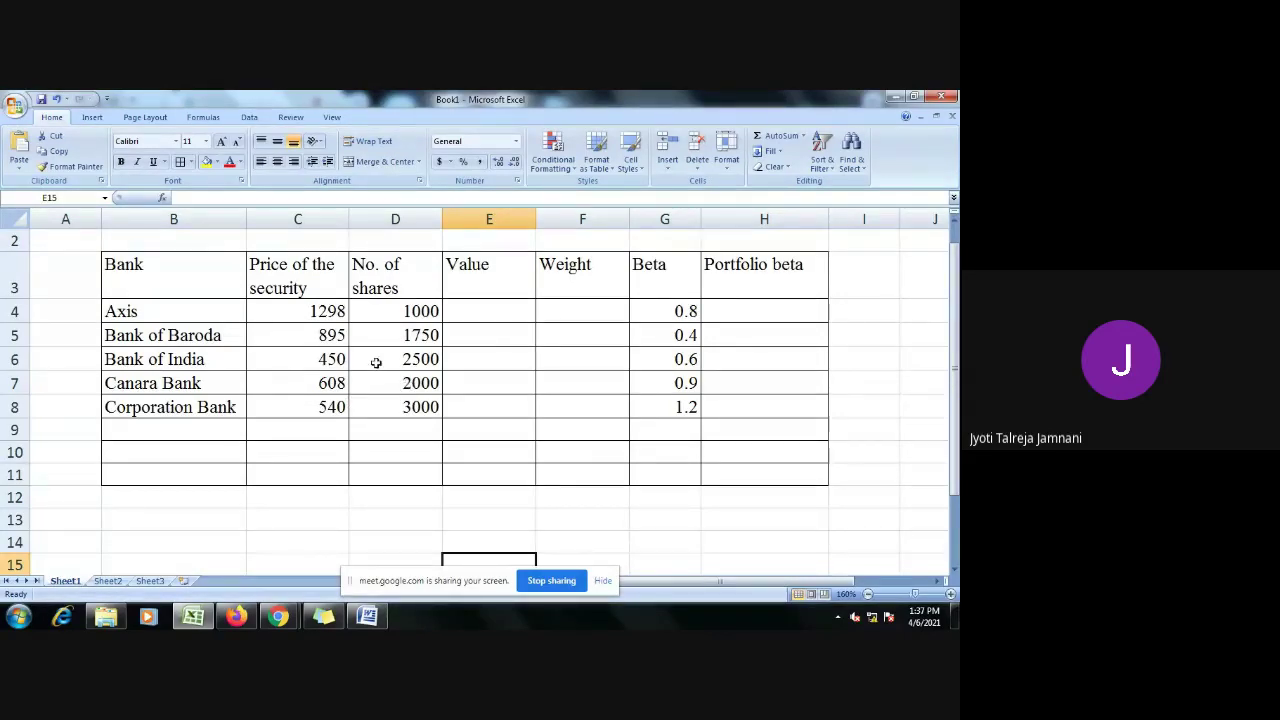
Step: Calculate each bank's value as price times number of shares, entering =C4*D4 in E4 and filling it down to E8
{"action": "left_click", "coordinate": [482, 316]}
{"action": "type", "text": "="}
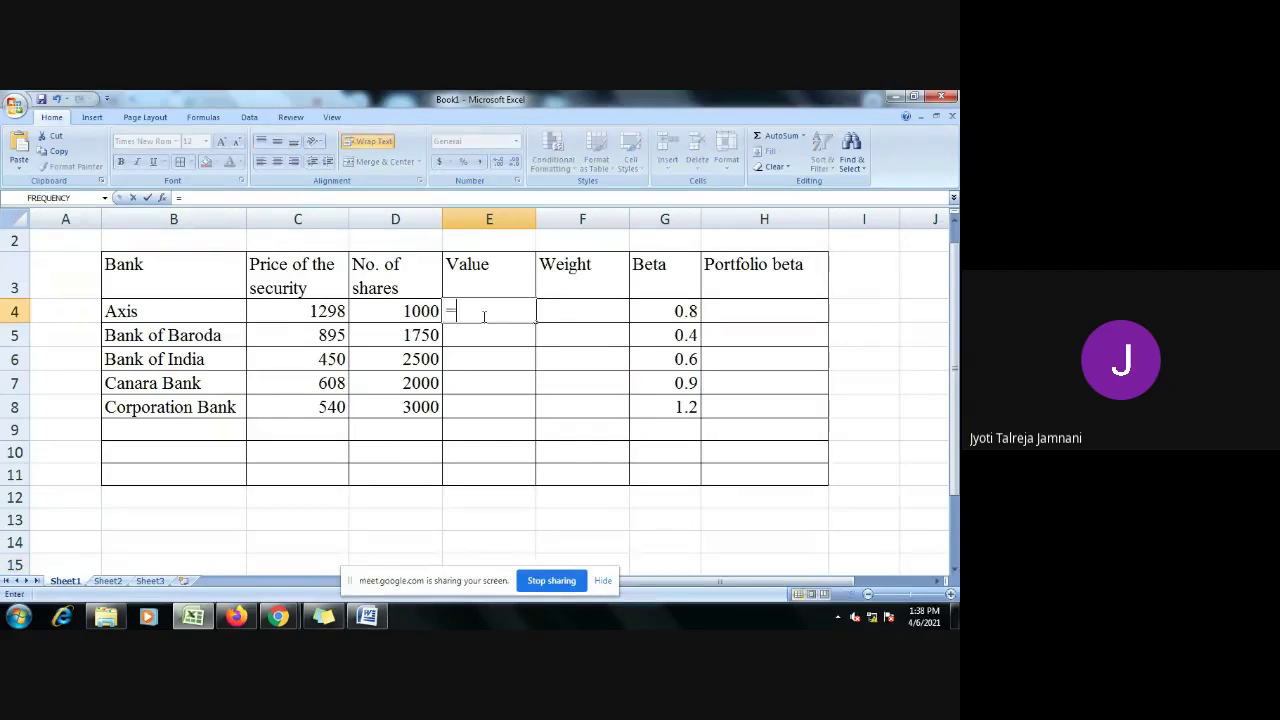
{"action": "left_click", "coordinate": [336, 308]}
{"action": "type", "text": "*"}
{"action": "left_click", "coordinate": [387, 310]}
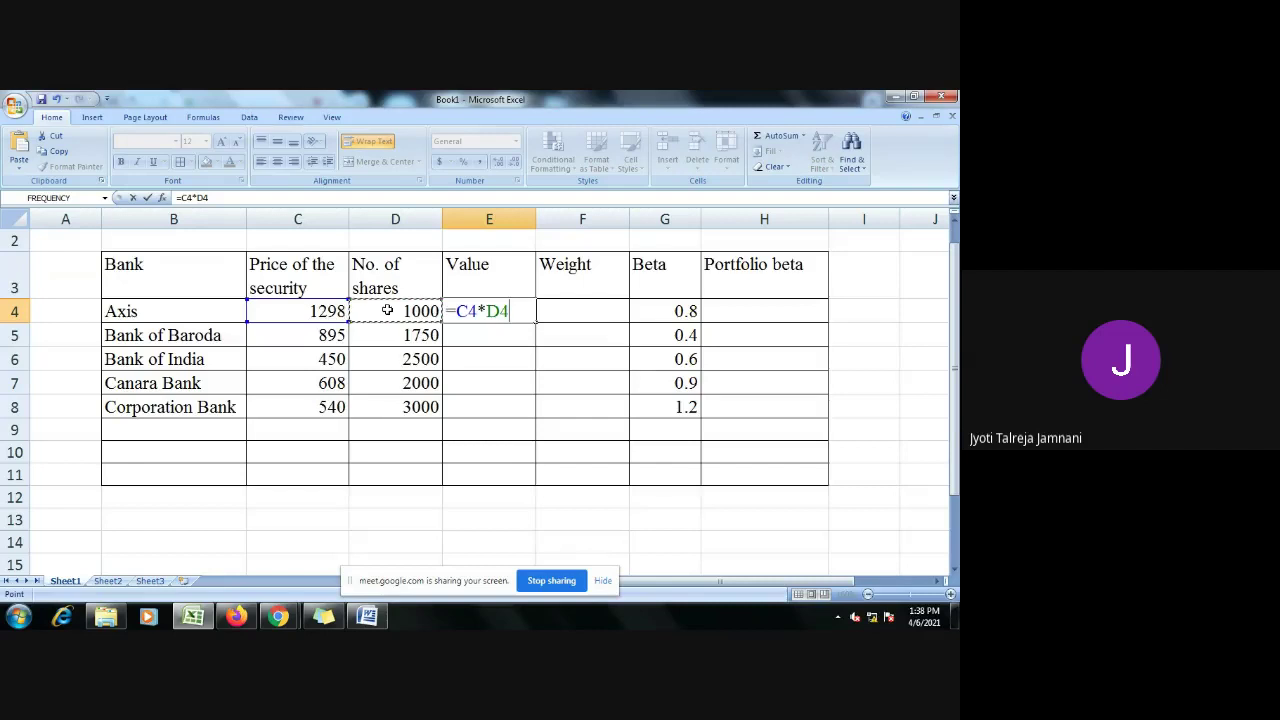
{"action": "key", "text": "Return"}
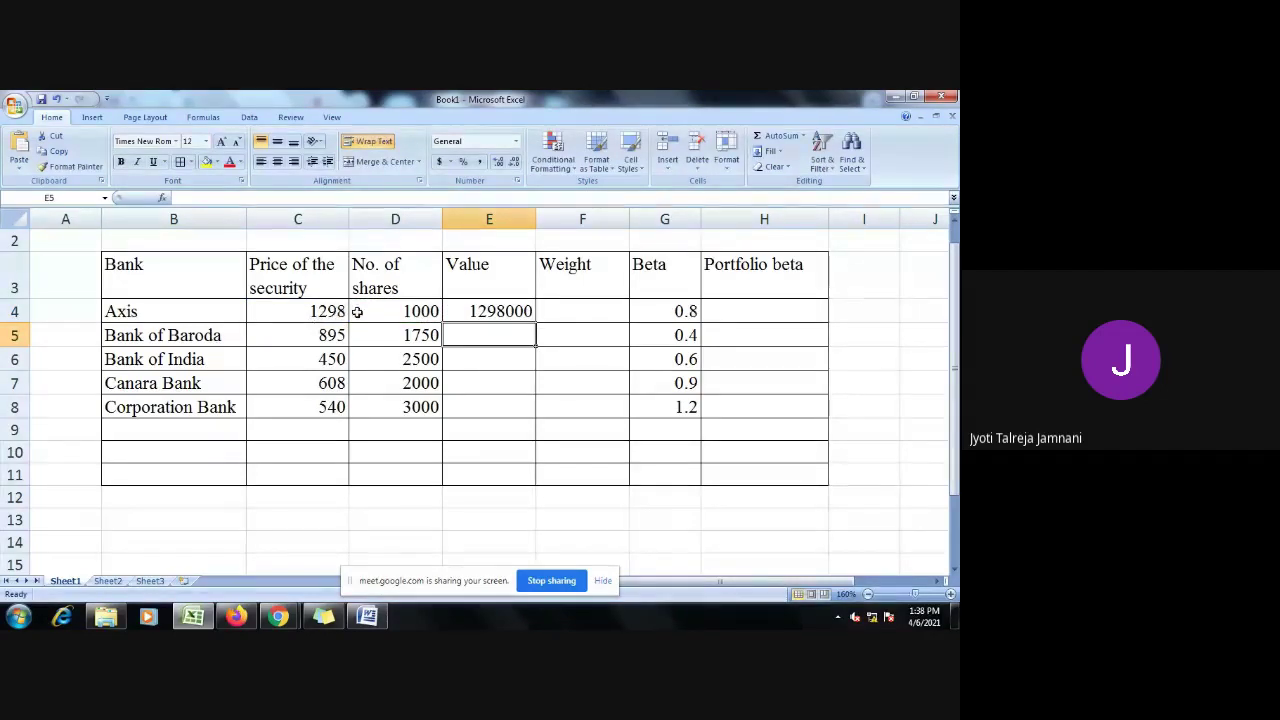
{"action": "left_click", "coordinate": [515, 308]}
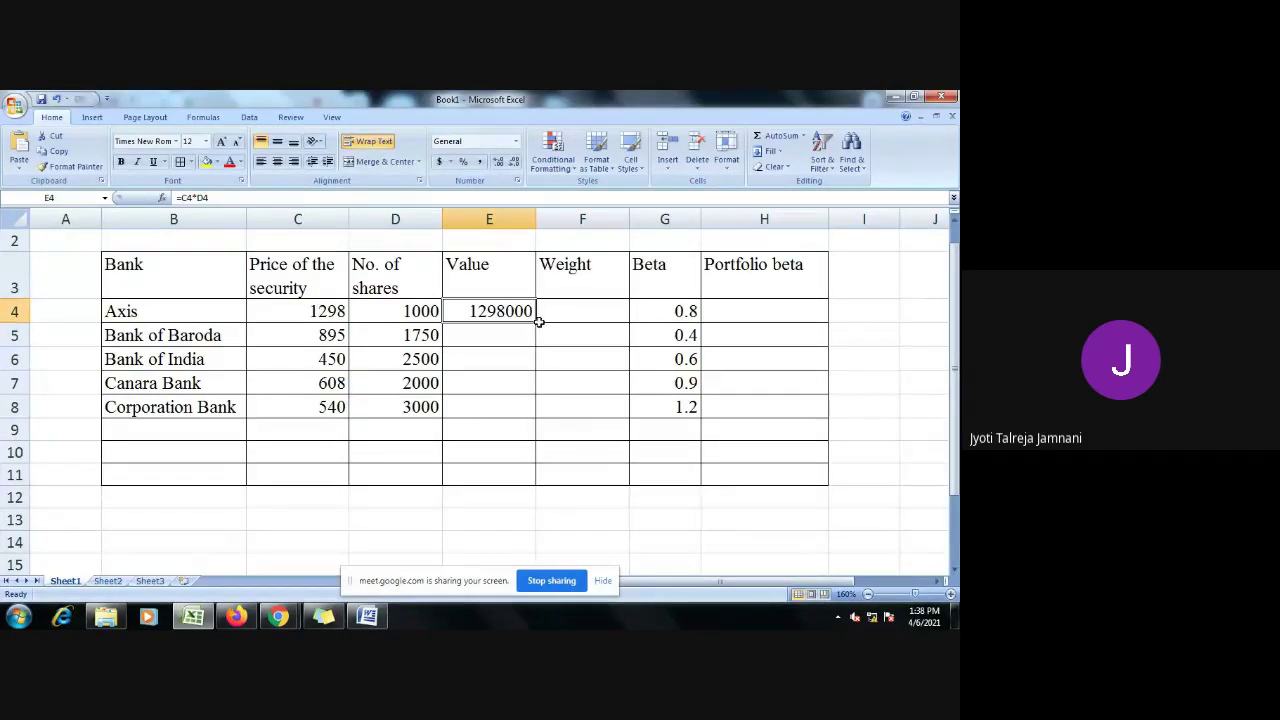
{"action": "left_click_drag", "start_coordinate": [538, 321], "coordinate": [507, 410]}
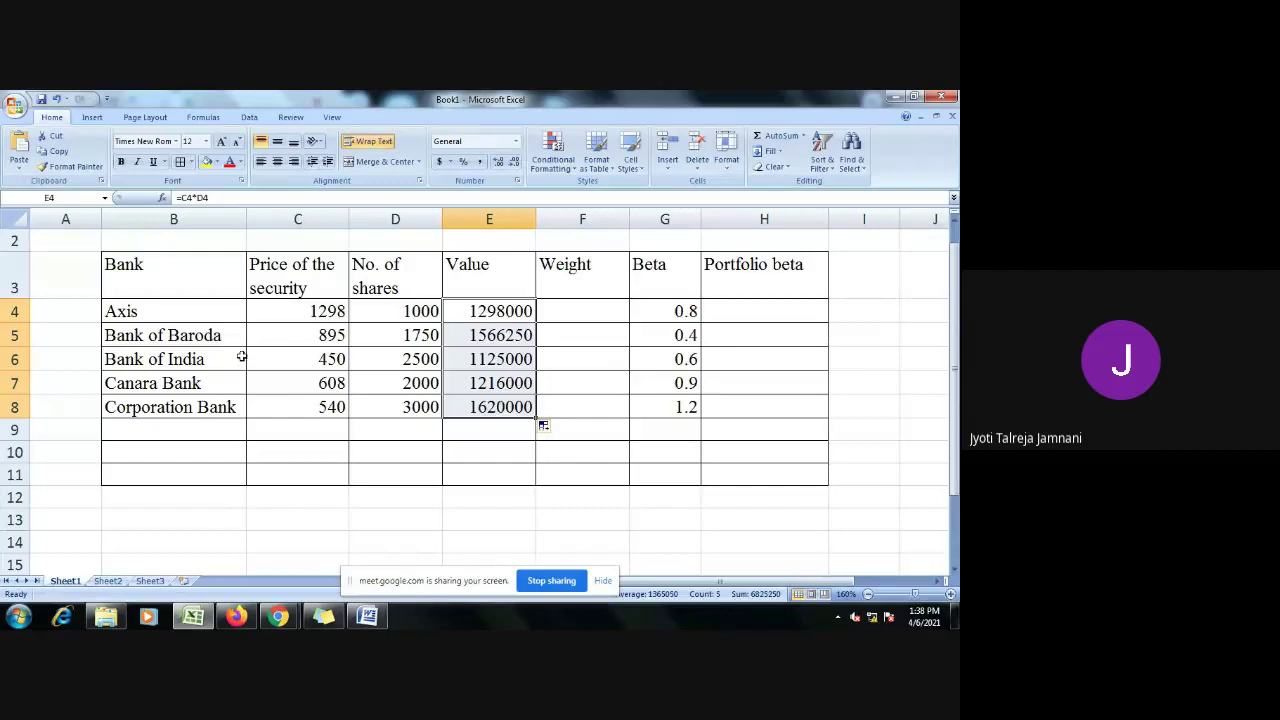
Step: Total the bank values in E9 with =sum(E4:E8)
{"action": "left_click", "coordinate": [471, 430]}
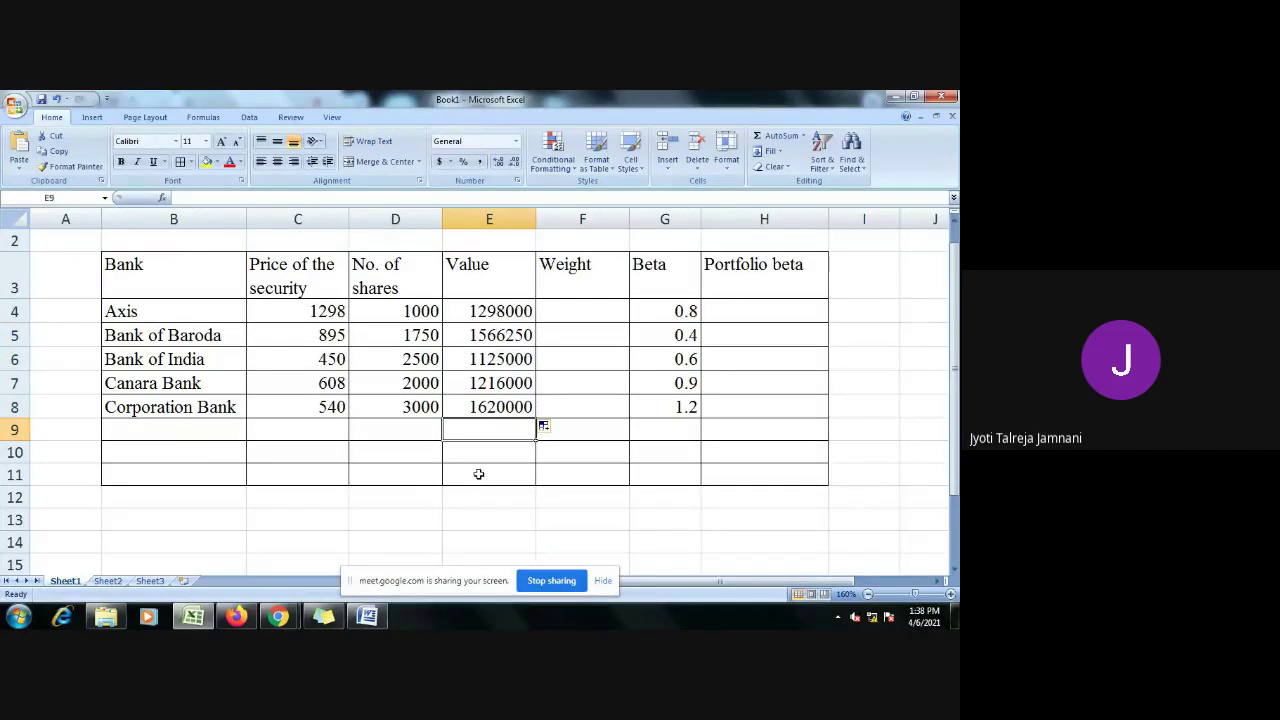
{"action": "type", "text": "="}
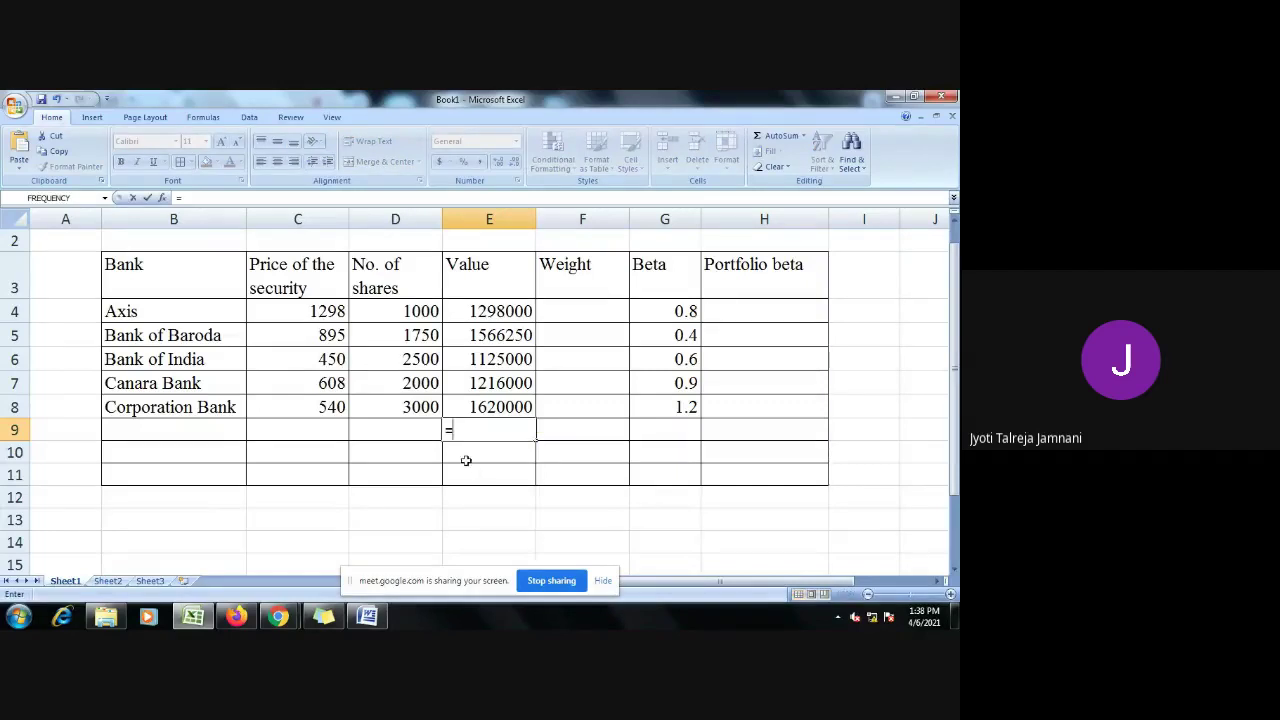
{"action": "type", "text": "sum("}
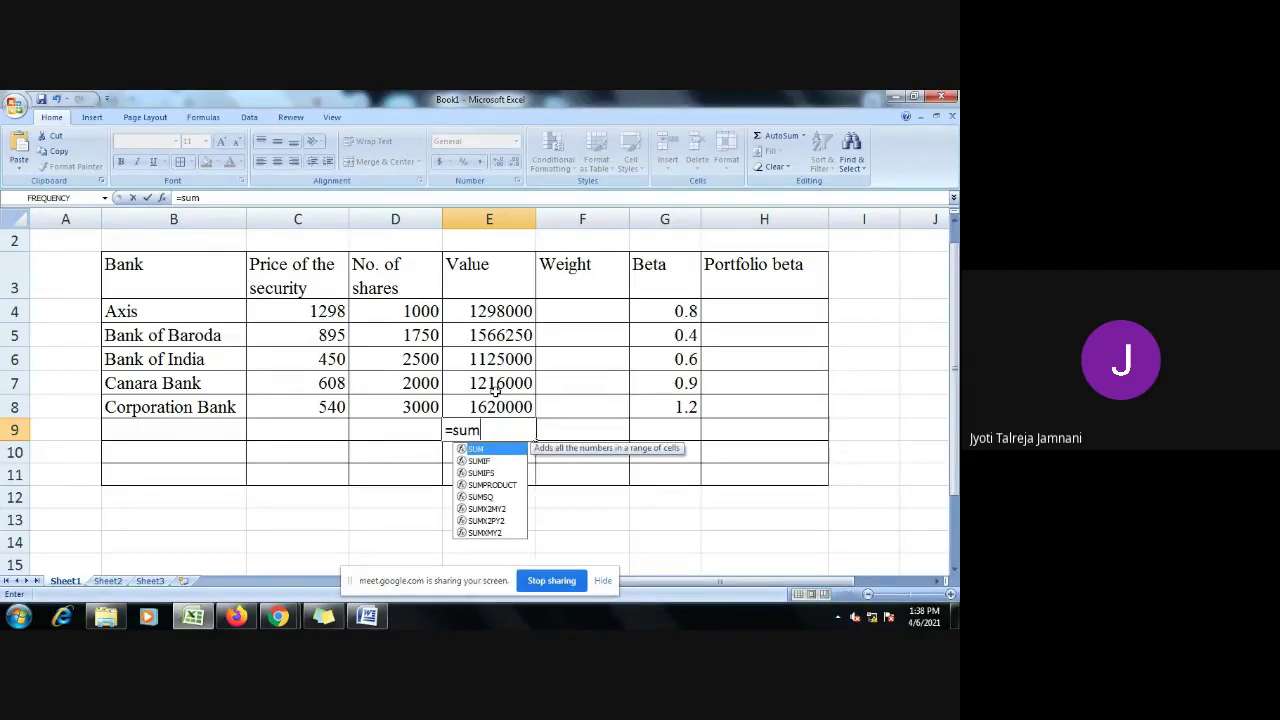
{"action": "left_click_drag", "start_coordinate": [497, 313], "coordinate": [497, 405]}
{"action": "type", "text": ")"}
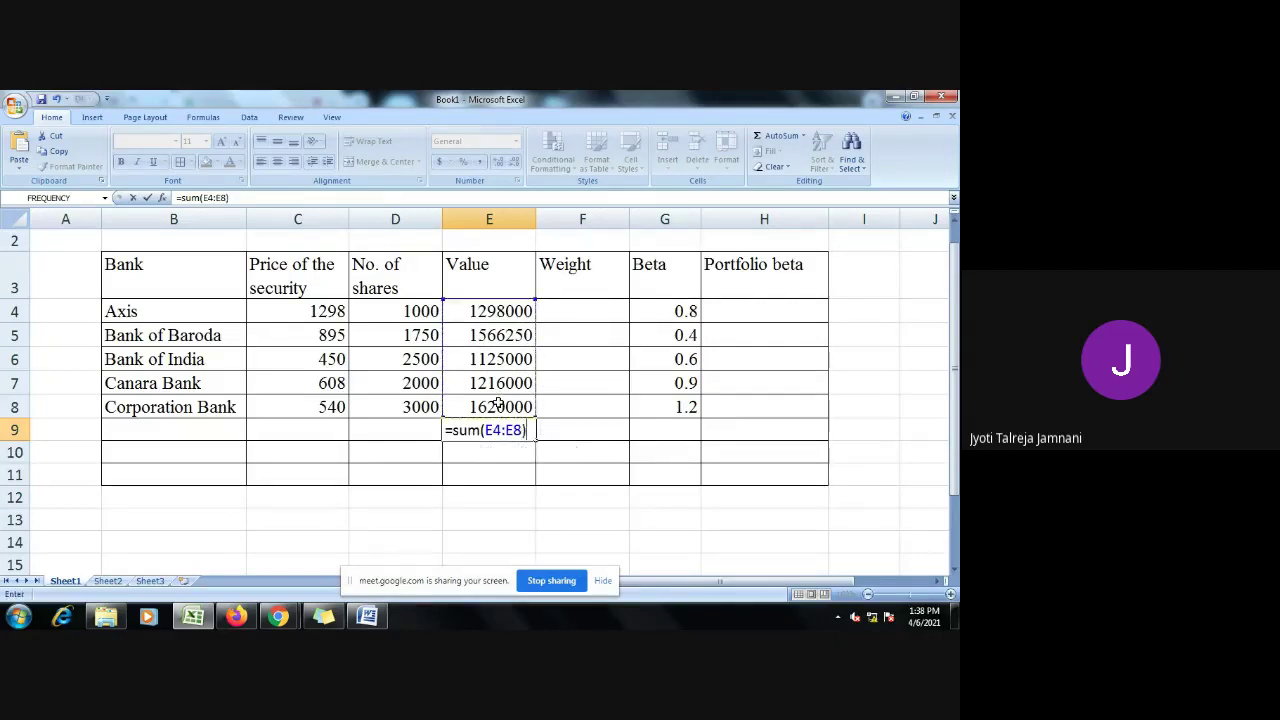
{"action": "key", "text": "Return"}
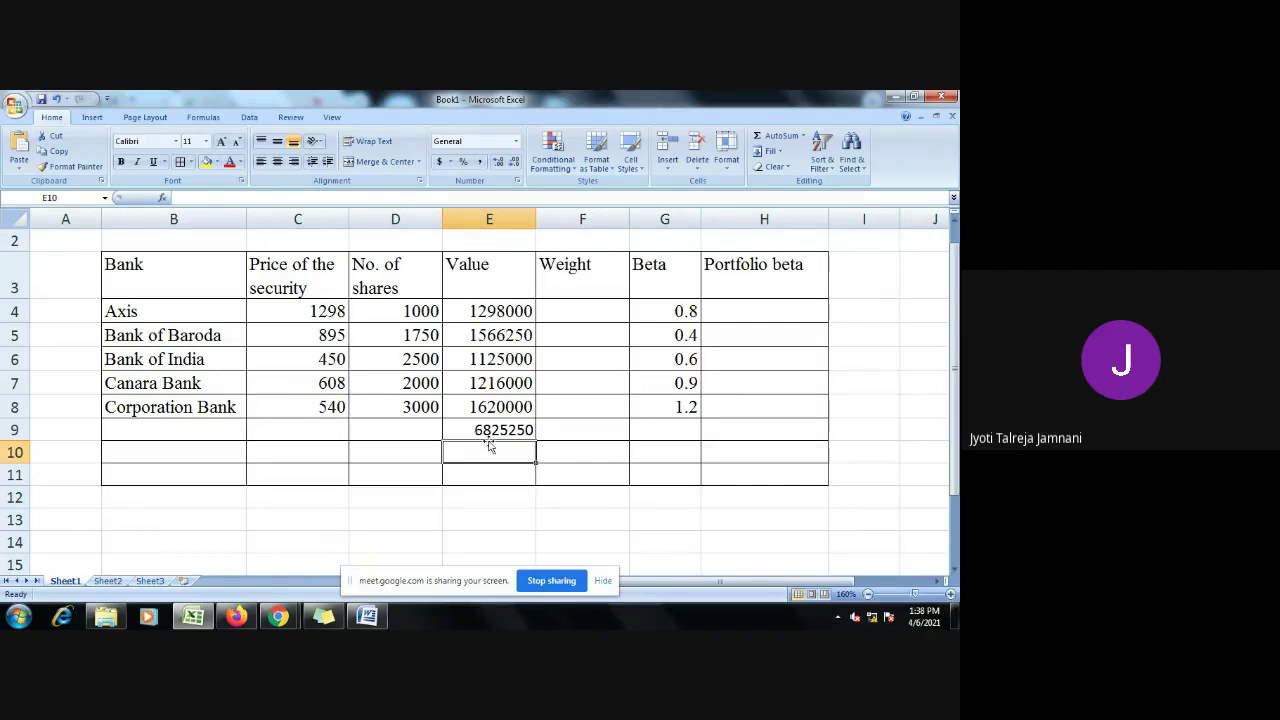
Step: Extend the Value column heading in E3 to read "Value (price x no. of share)"
{"action": "left_click", "coordinate": [481, 287]}
{"action": "double_click", "coordinate": [481, 287]}
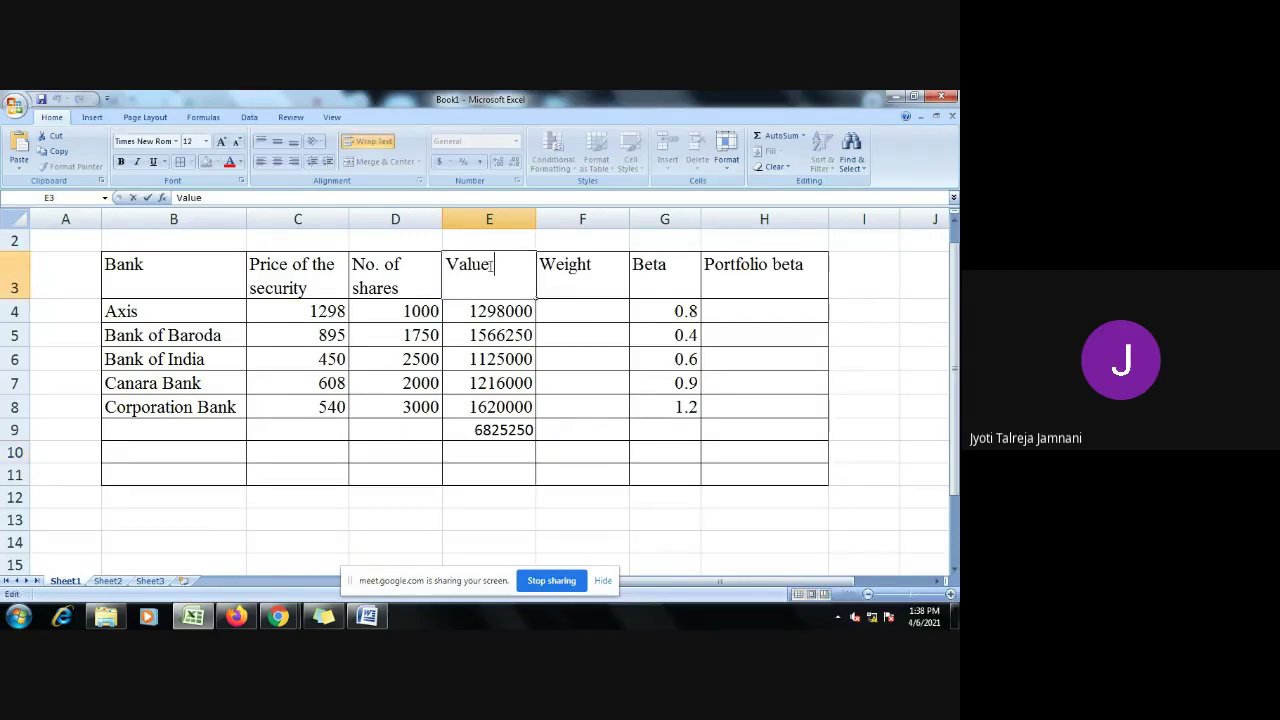
{"action": "type", "text": "(price"}
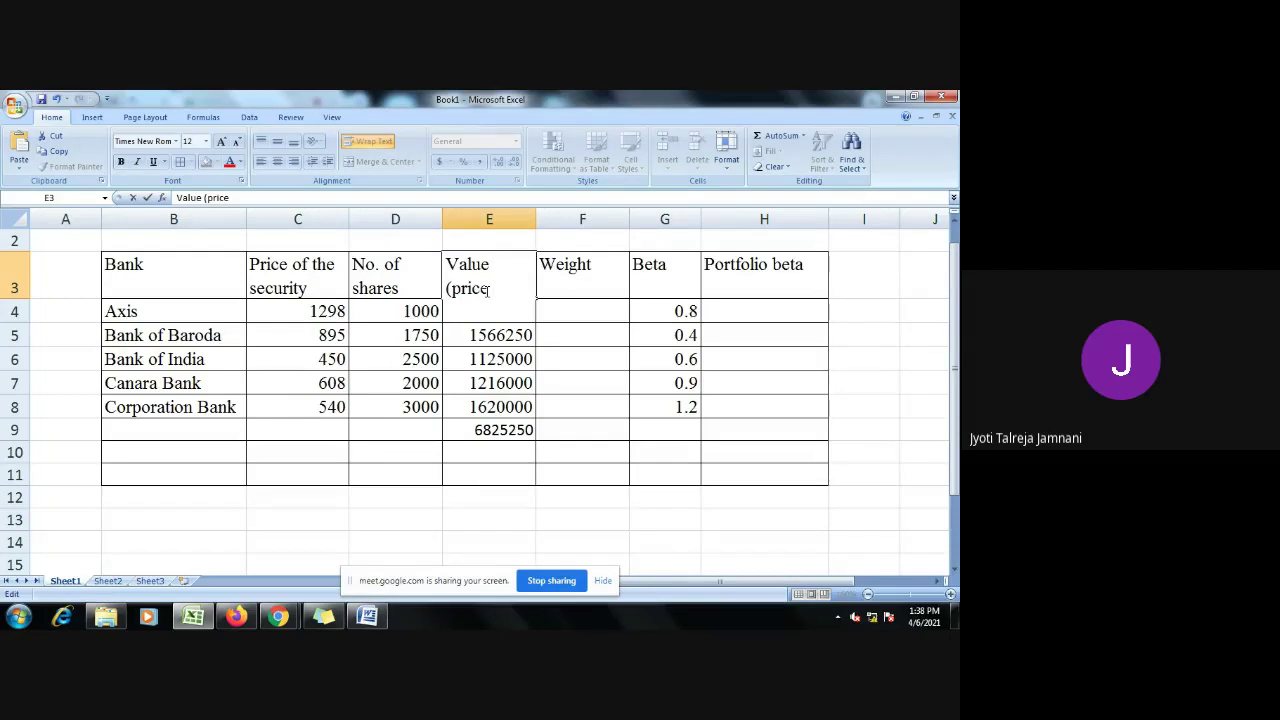
{"action": "type", "text": " x no. o"}
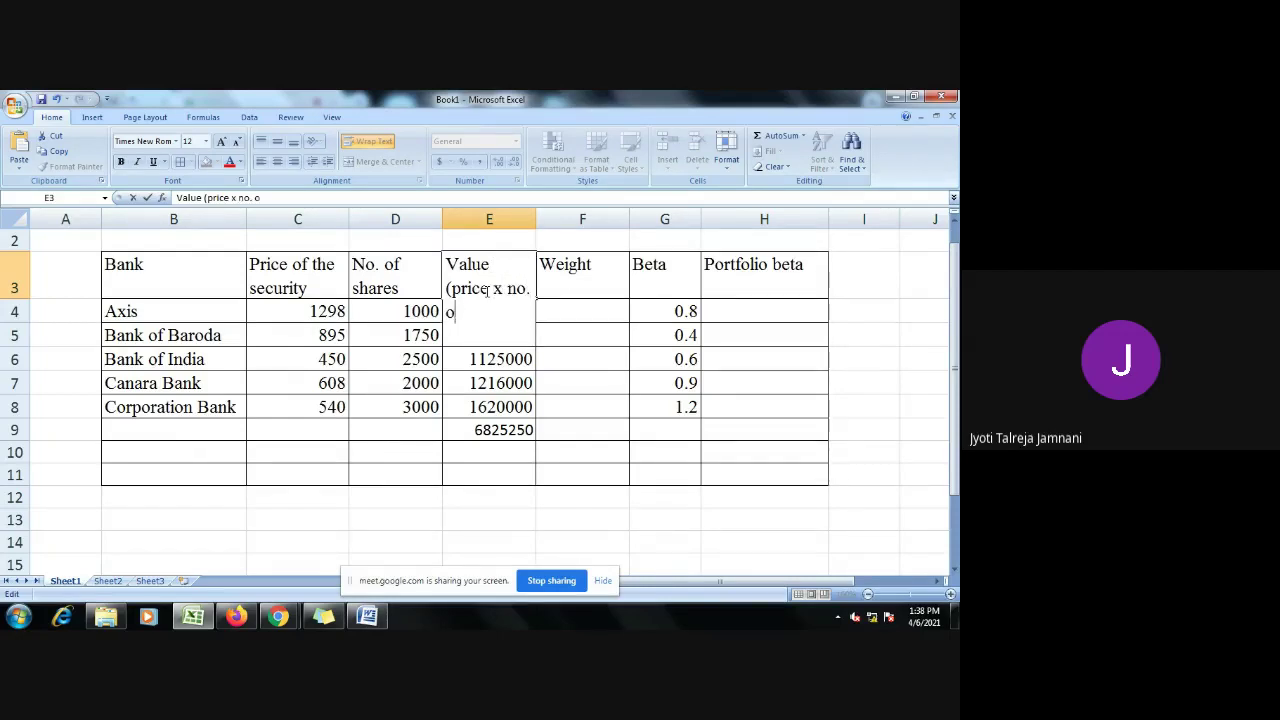
{"action": "type", "text": "f share"}
{"action": "left_click", "coordinate": [583, 460]}
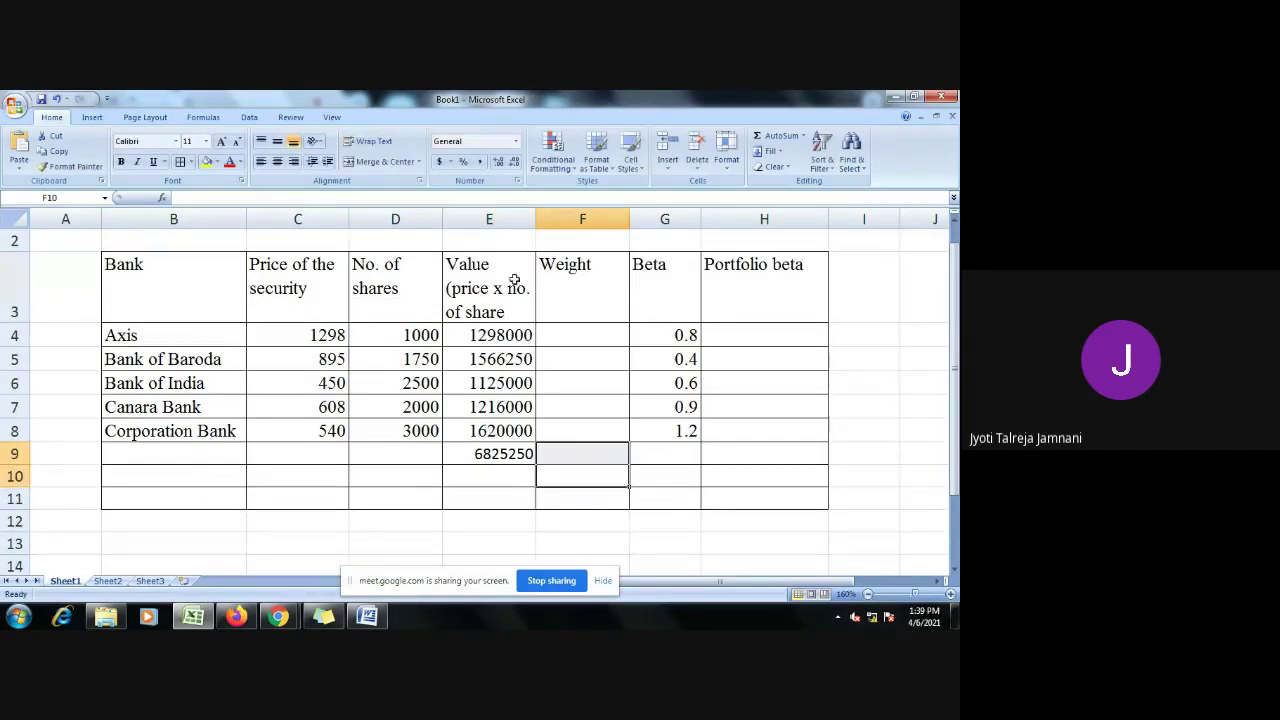
{"action": "double_click", "coordinate": [511, 311]}
{"action": "type", "text": ")"}
{"action": "left_click", "coordinate": [577, 300]}
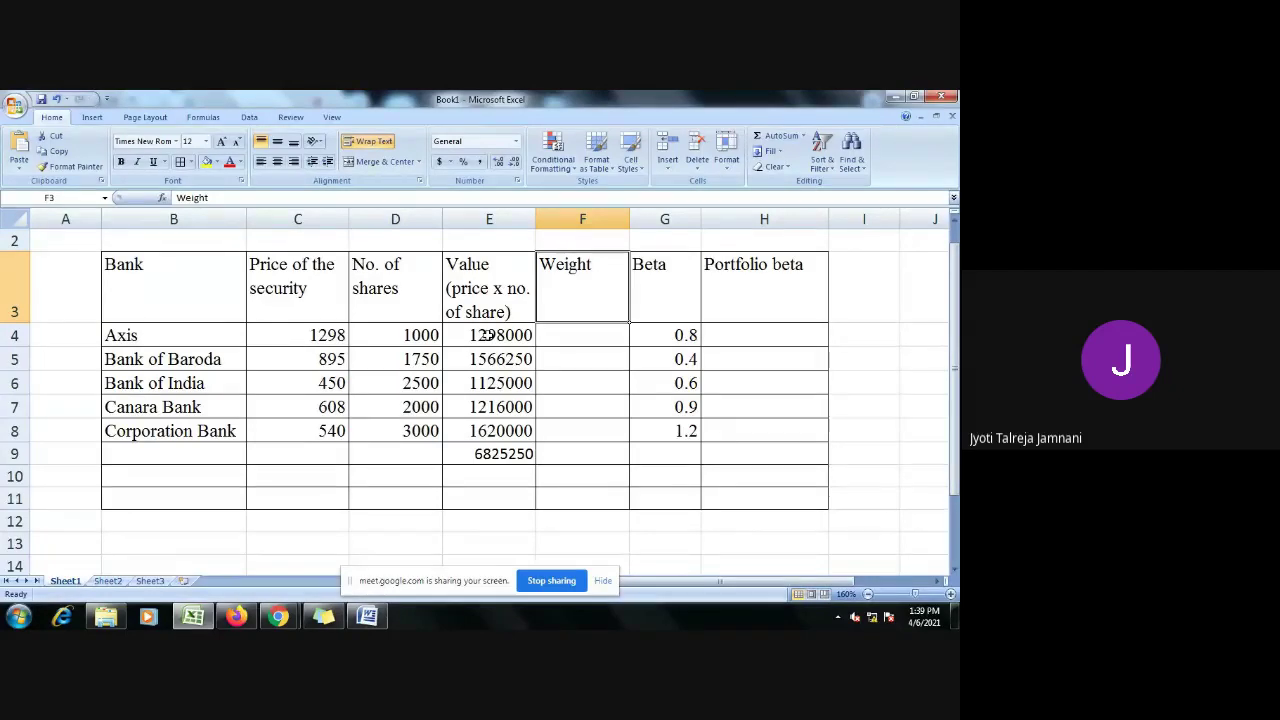
Step: Calculate the weight of Axis in F4 by dividing its value by the total, using =E4/E9
{"action": "left_click", "coordinate": [585, 337]}
{"action": "type", "text": "="}
{"action": "left_click", "coordinate": [520, 333]}
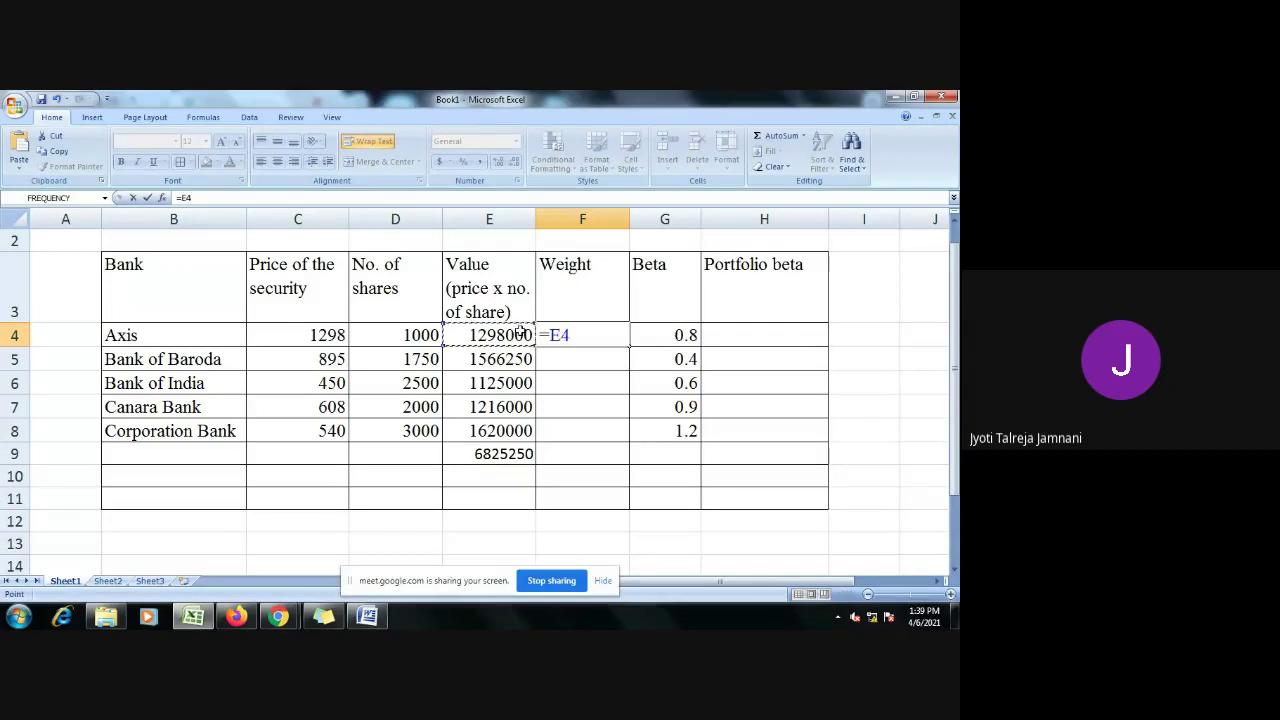
{"action": "type", "text": "/"}
{"action": "left_click", "coordinate": [500, 450]}
{"action": "key", "text": "Return"}
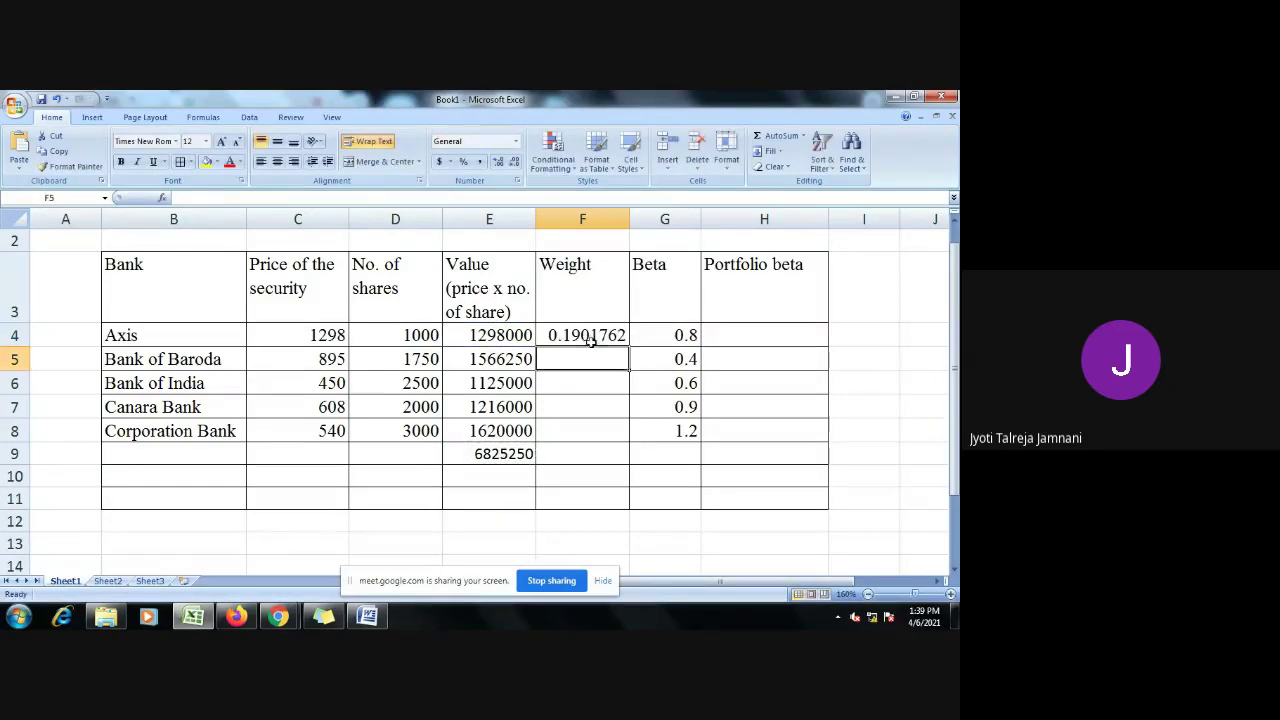
Step: Calculate the weight of Bank of Baroda in F5 with the formula =E5/E9
{"action": "type", "text": "="}
{"action": "left_click", "coordinate": [507, 356]}
{"action": "type", "text": "/"}
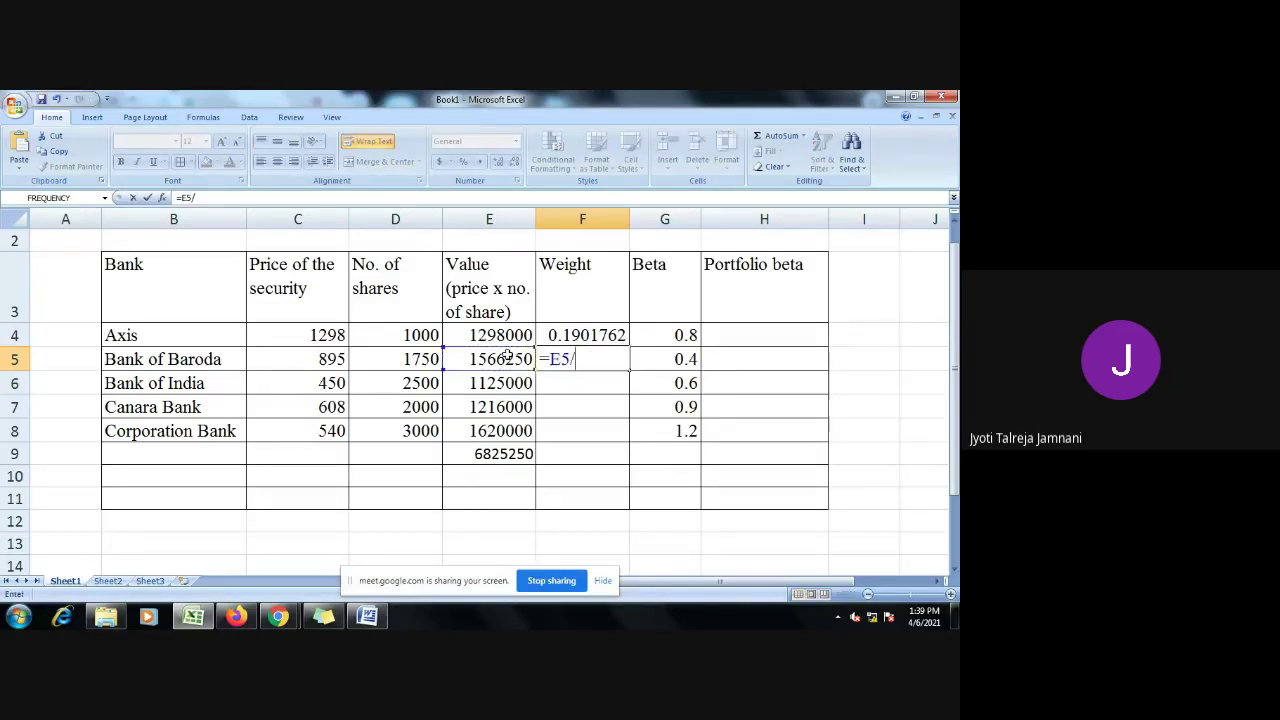
{"action": "left_click", "coordinate": [497, 453]}
{"action": "key", "text": "Return"}
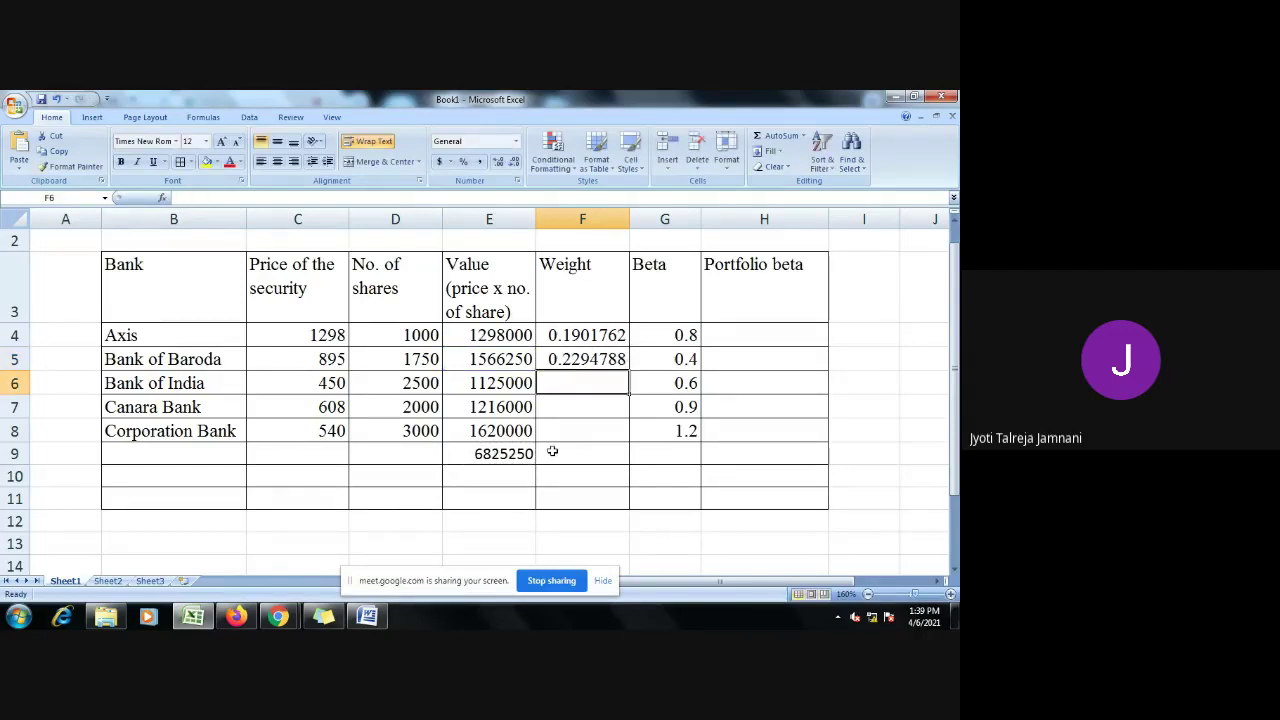
Step: Calculate the weight of Bank of India in F6 with the formula =E6/E9
{"action": "type", "text": "="}
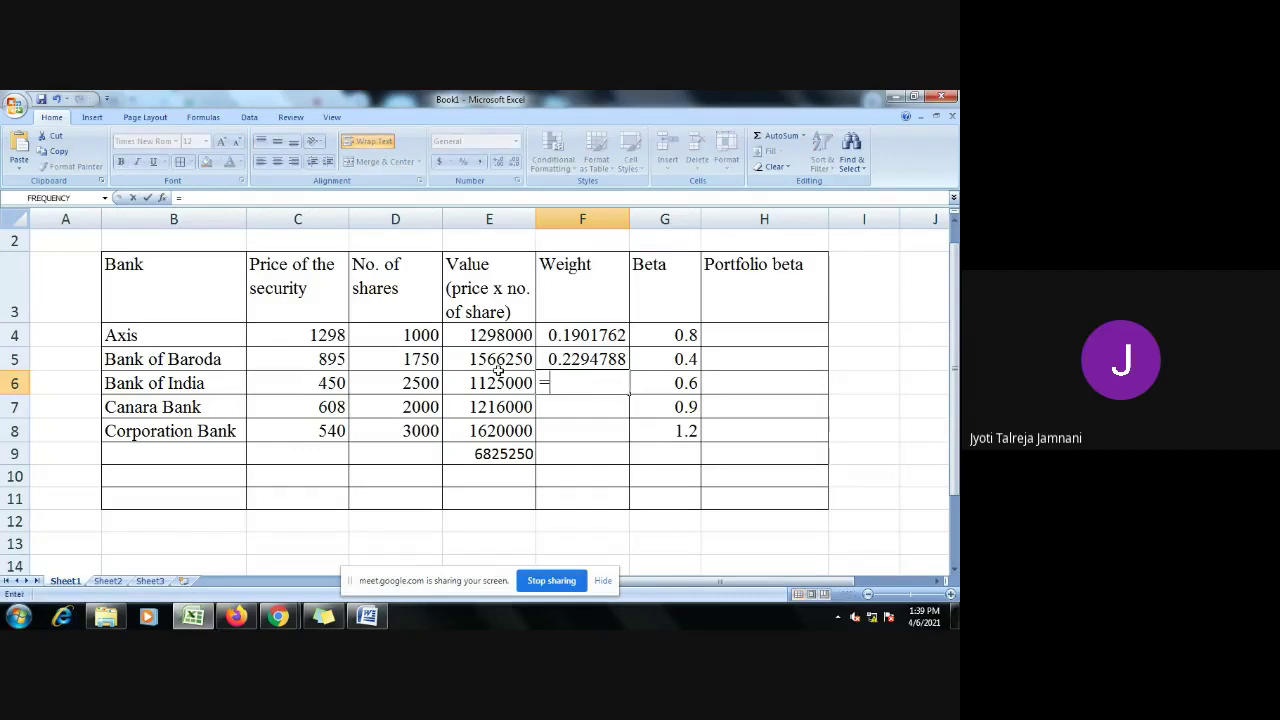
{"action": "left_click", "coordinate": [503, 380]}
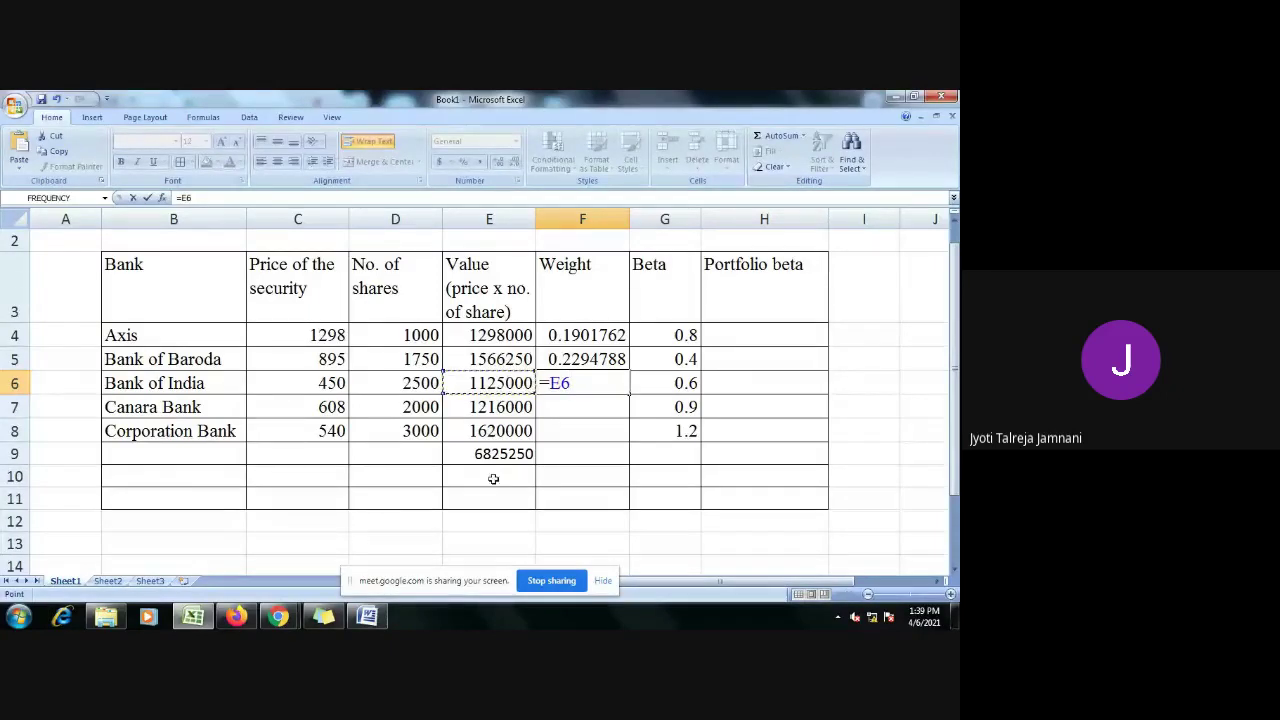
{"action": "left_click", "coordinate": [519, 454]}
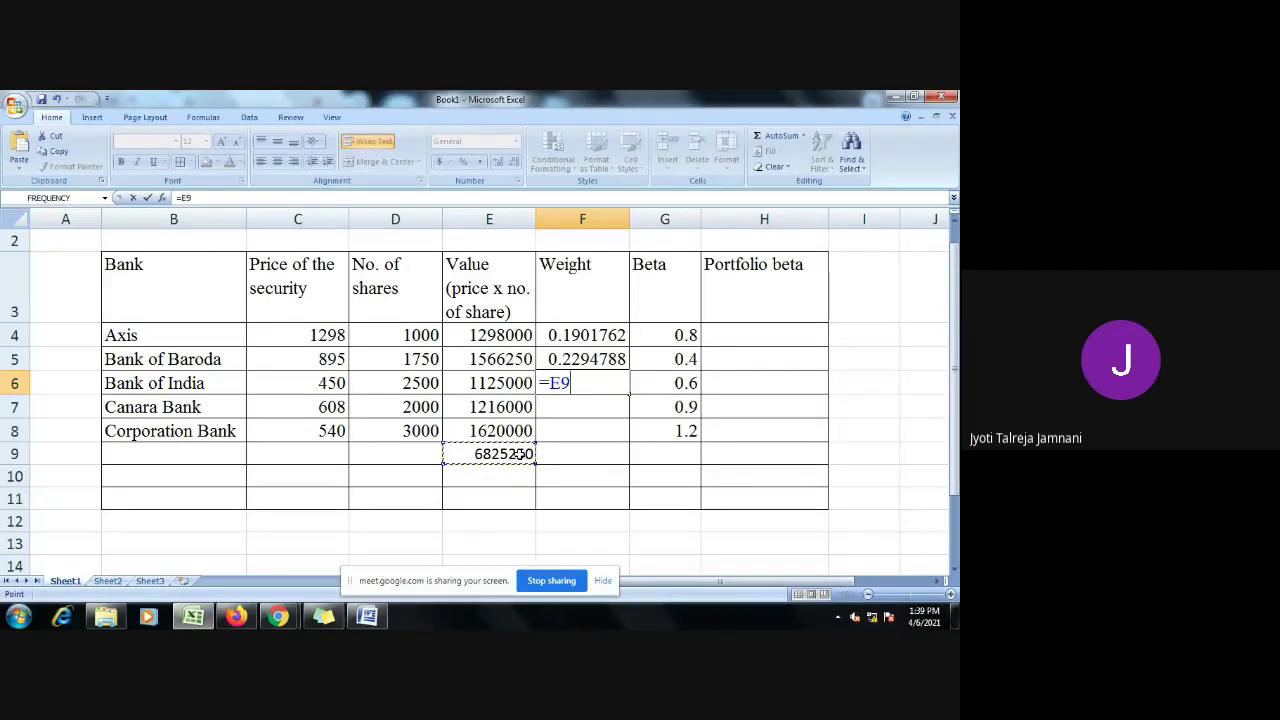
{"action": "key", "text": "BackSpace"}
{"action": "key", "text": "BackSpace"}
{"action": "left_click", "coordinate": [486, 384]}
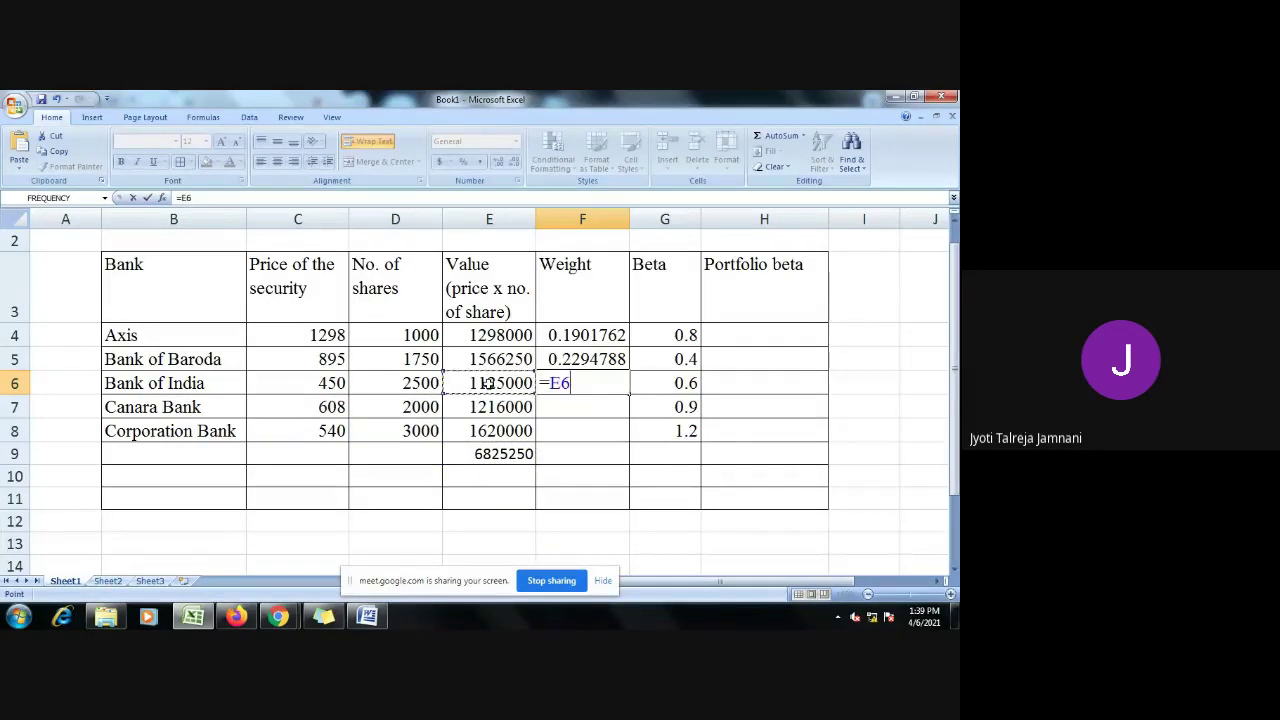
{"action": "type", "text": "/"}
{"action": "left_click", "coordinate": [479, 457]}
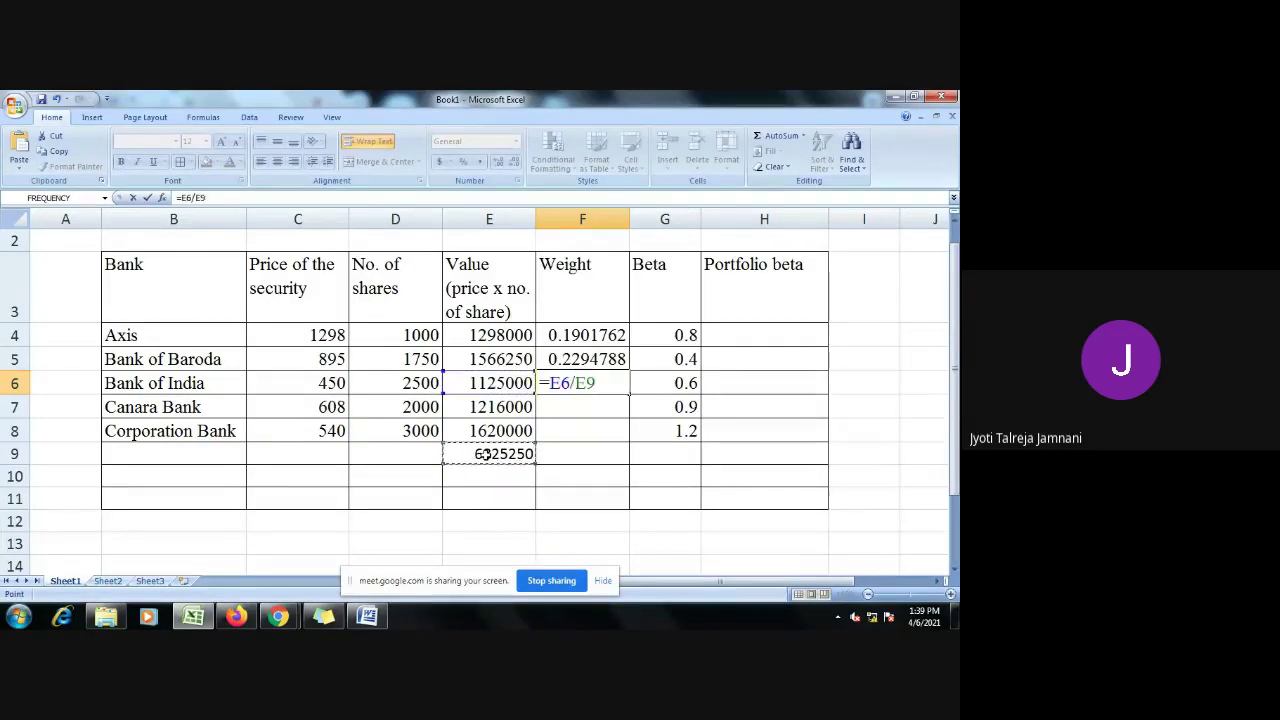
{"action": "key", "text": "Return"}
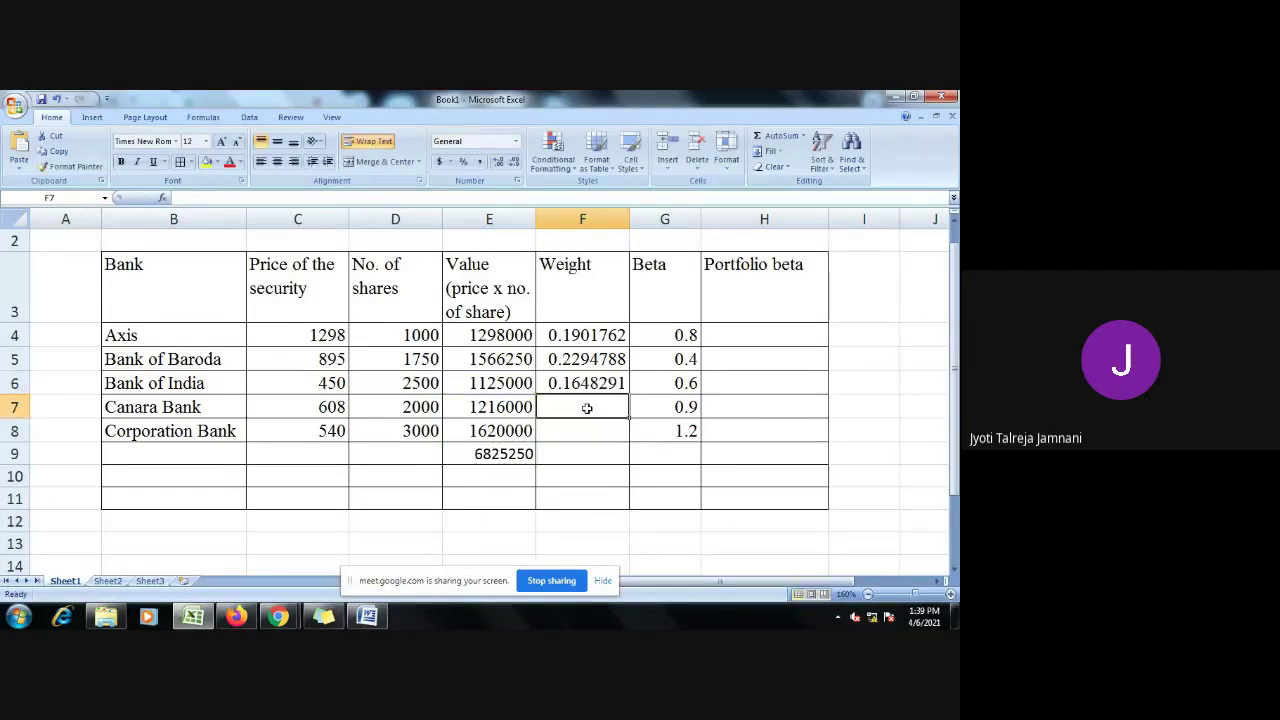
Step: Calculate the weight of Canara Bank in F7 with the formula =E7/E9
{"action": "type", "text": "="}
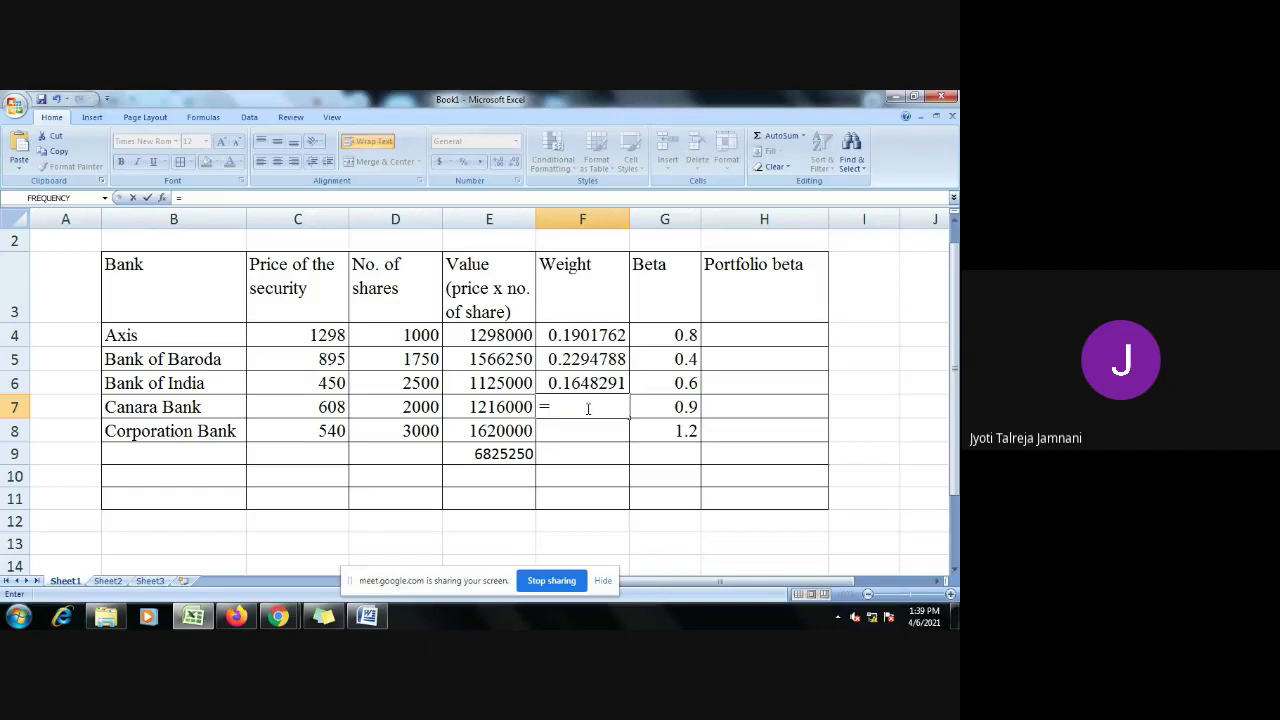
{"action": "left_click", "coordinate": [492, 406]}
{"action": "type", "text": "/"}
{"action": "left_click", "coordinate": [490, 455]}
{"action": "key", "text": "Return"}
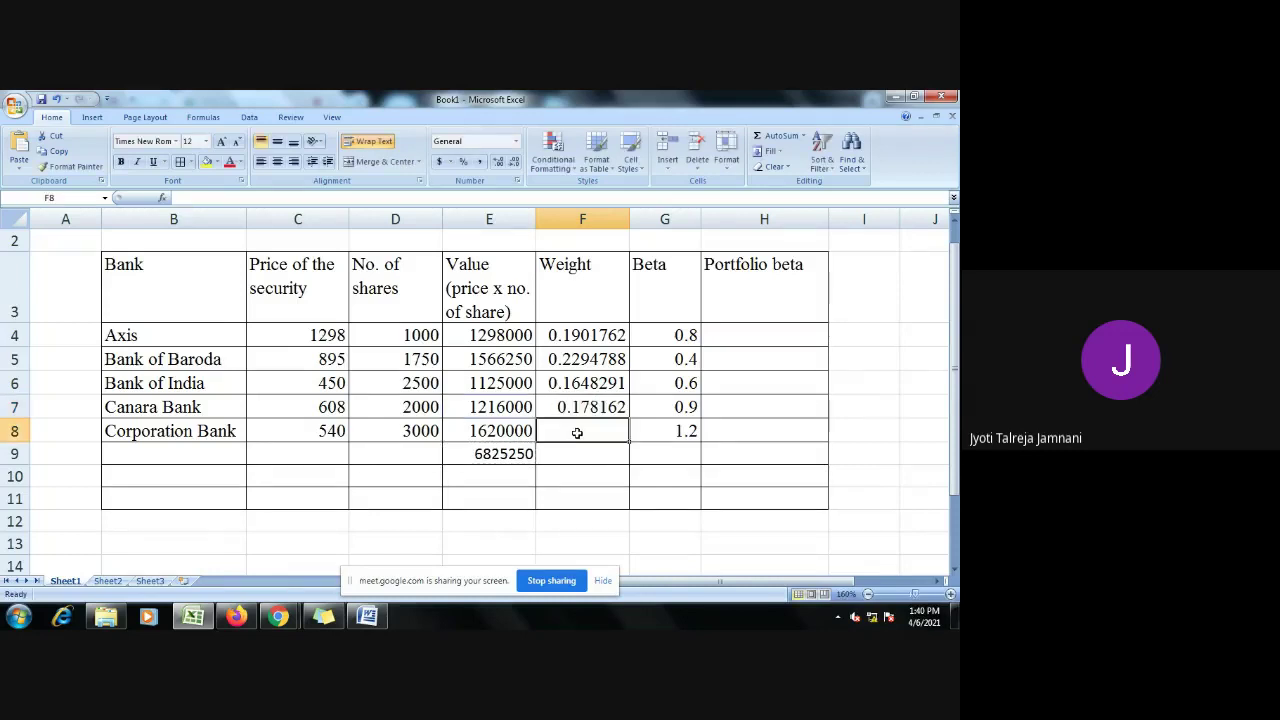
Step: Calculate the weight of Corporation Bank in F8 with the formula =E8/E9
{"action": "type", "text": "="}
{"action": "left_click", "coordinate": [505, 430]}
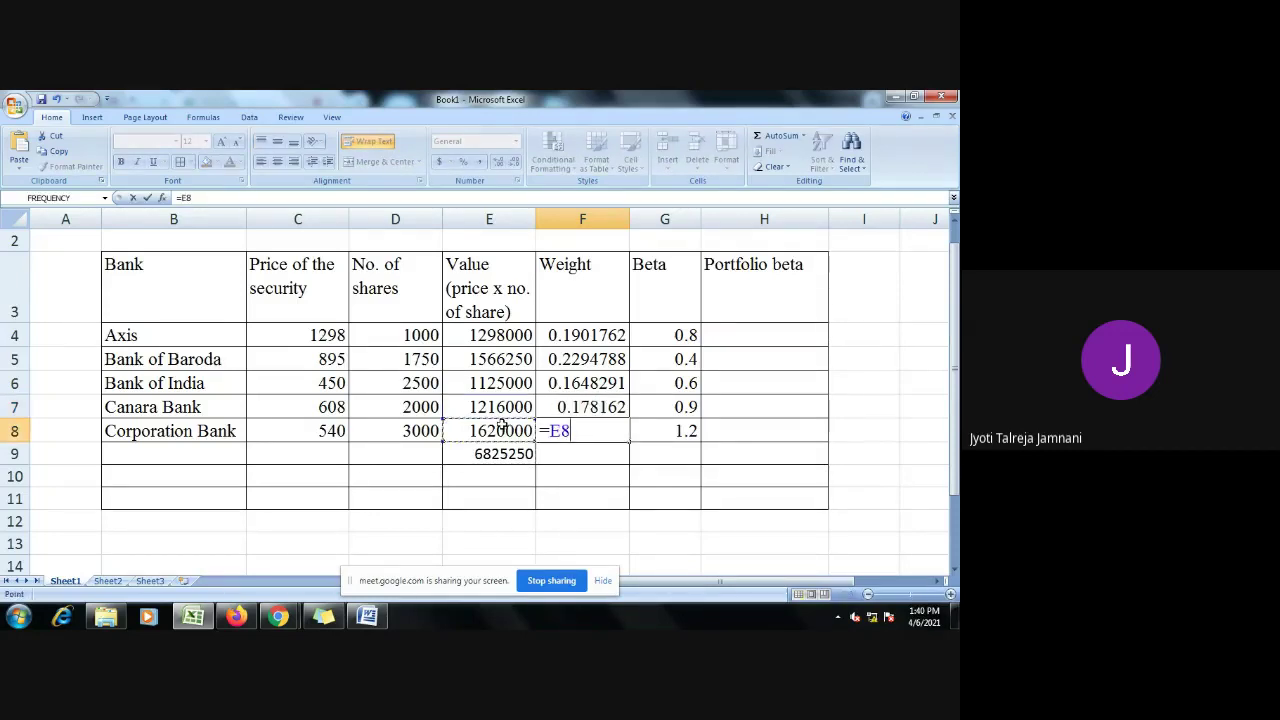
{"action": "type", "text": "/"}
{"action": "left_click", "coordinate": [499, 455]}
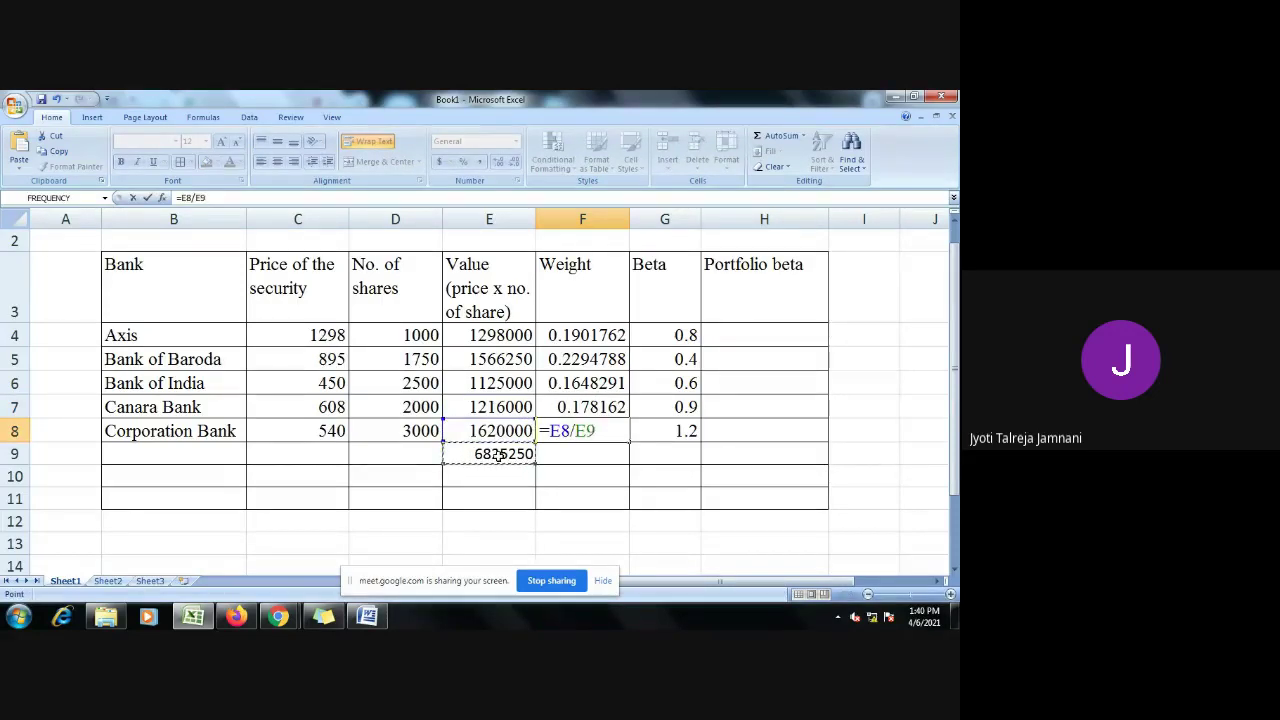
{"action": "key", "text": "Return"}
{"action": "left_click", "coordinate": [610, 335]}
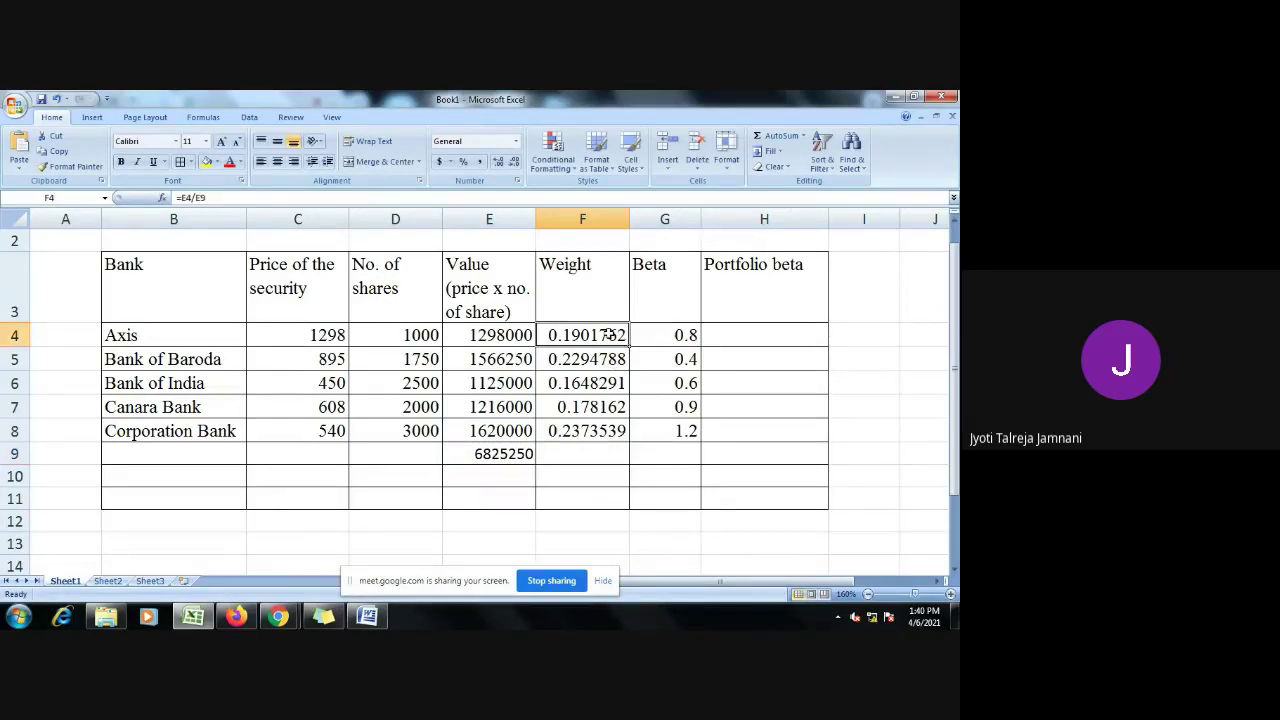
Step: Reduce the weights in F4:F8 to four decimal places
{"action": "left_click_drag", "start_coordinate": [610, 335], "coordinate": [605, 430]}
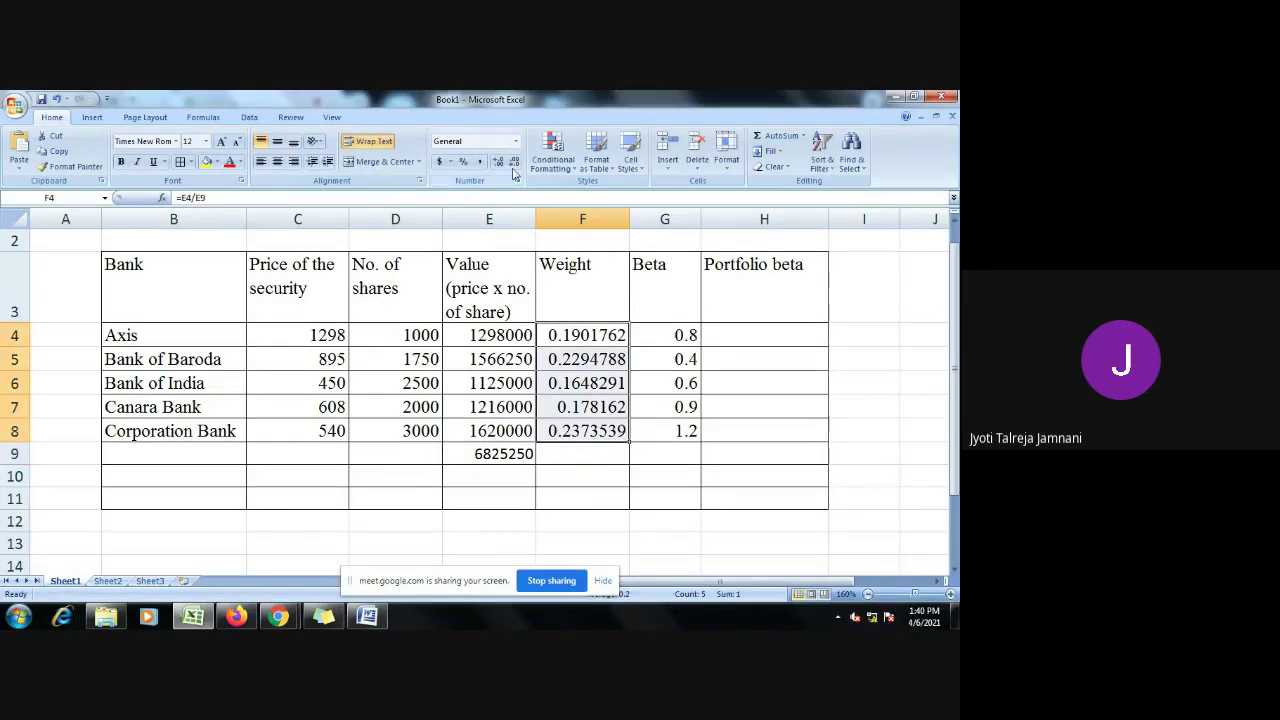
{"action": "left_click", "coordinate": [515, 164]}
{"action": "left_click", "coordinate": [515, 164]}
{"action": "left_click", "coordinate": [515, 164]}
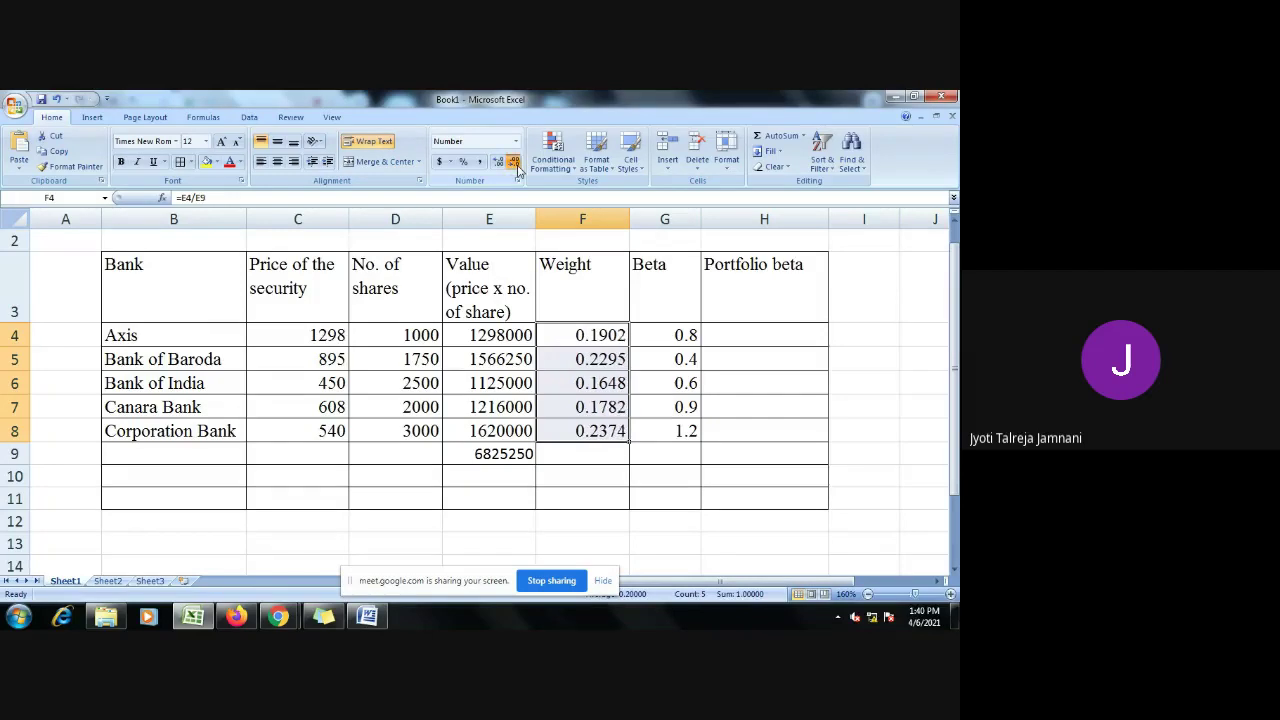
{"action": "left_click", "coordinate": [910, 388]}
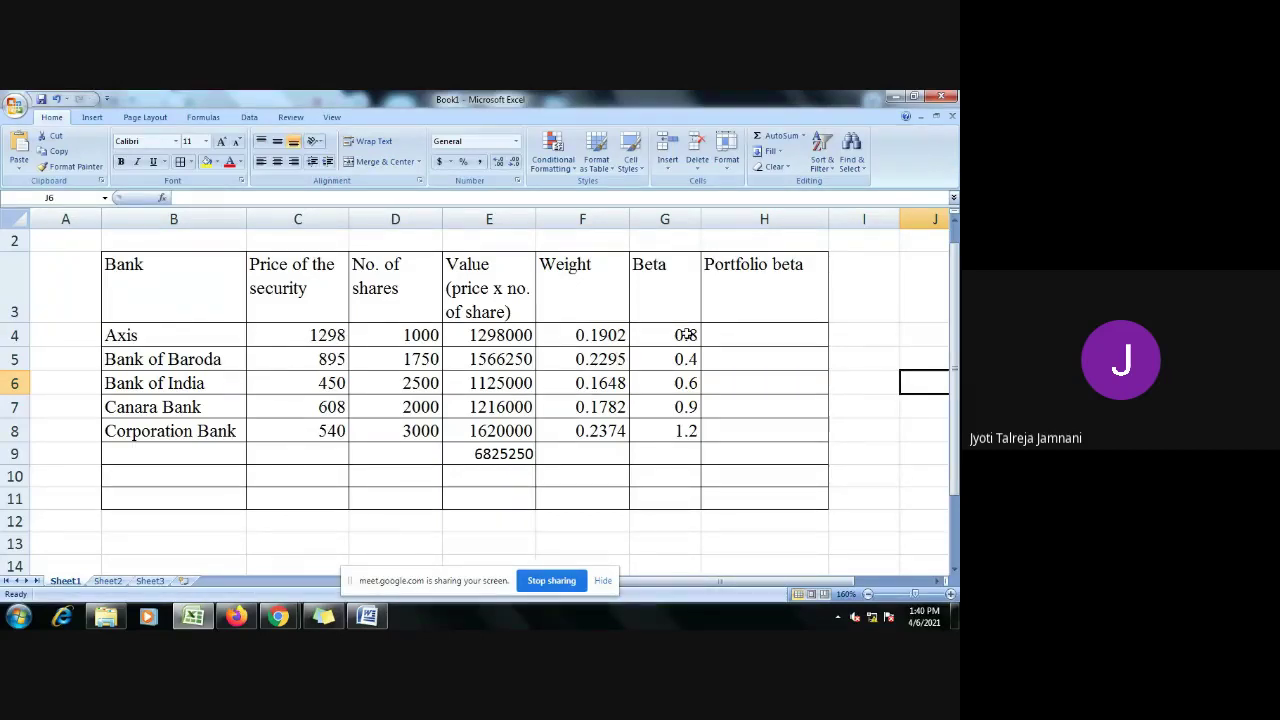
Step: Extend the heading in H3 to read "Portfolio beta (weight x beta)"
{"action": "left_click", "coordinate": [742, 308]}
{"action": "double_click", "coordinate": [742, 308]}
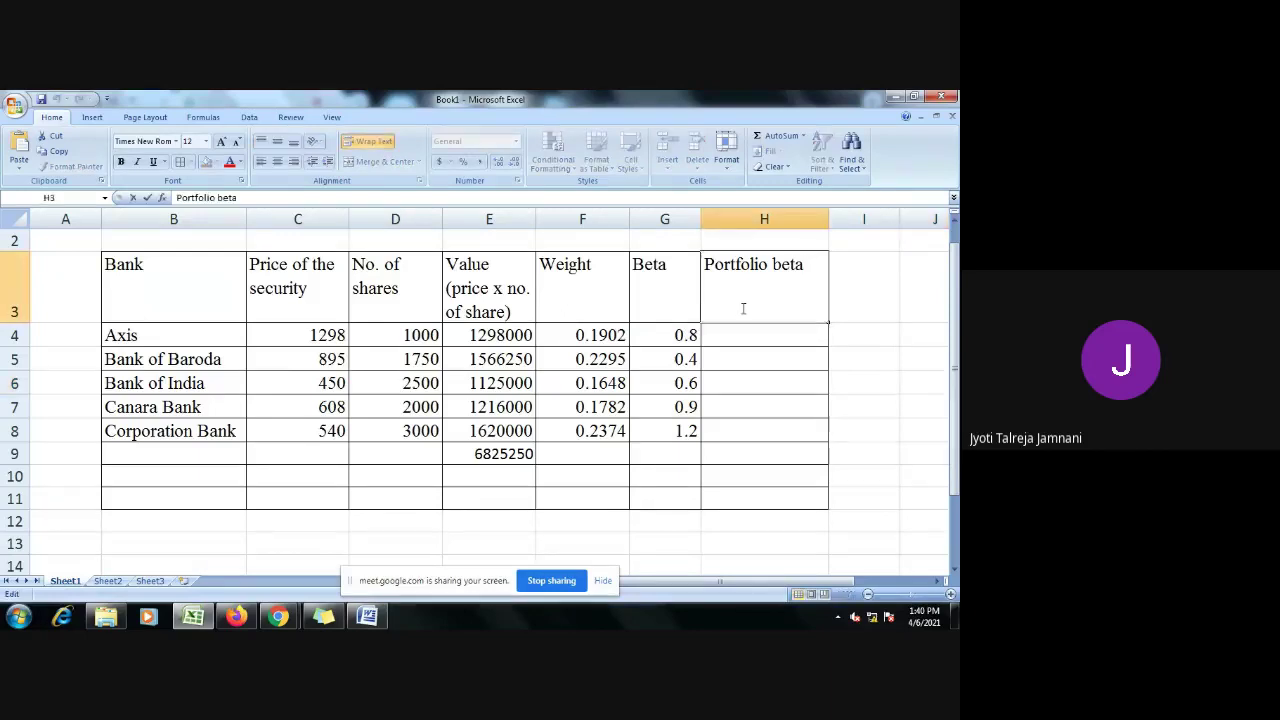
{"action": "type", "text": "(weightxbeta"}
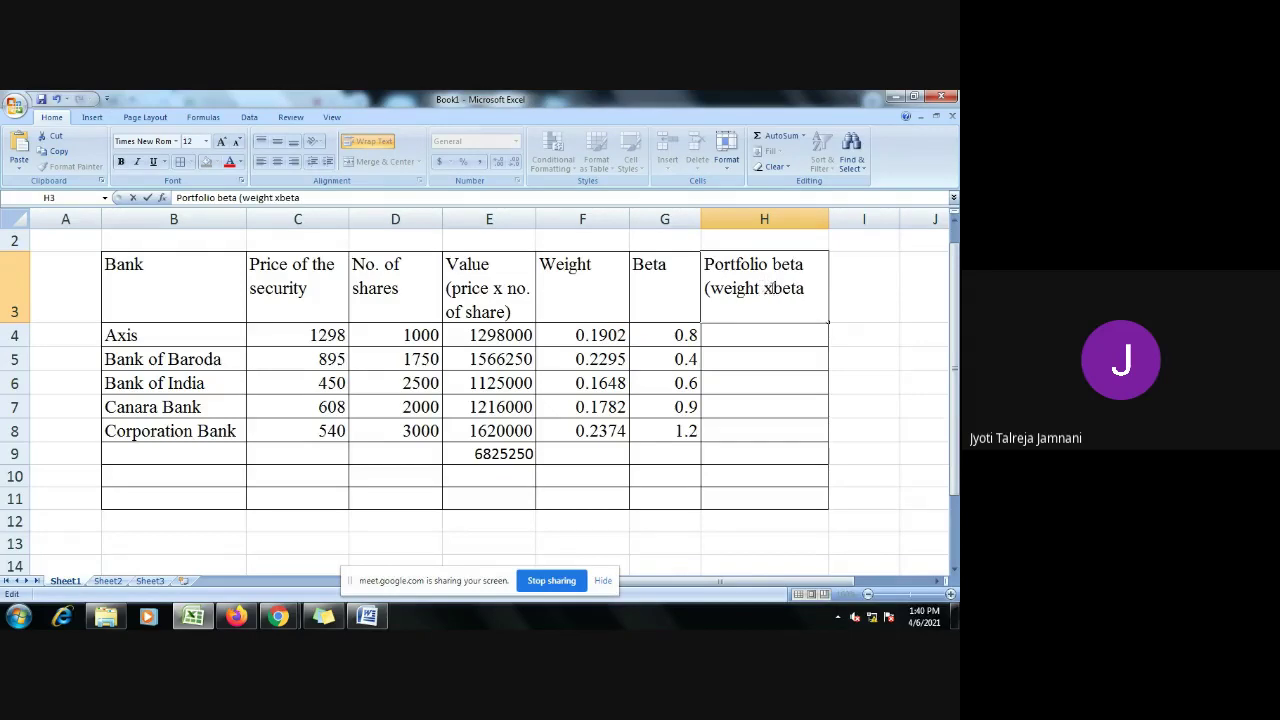
{"action": "left_click", "coordinate": [776, 288]}
{"action": "type", "text": ")"}
Step: Calculate the weighted beta of Axis in H4 with the formula =F4*G4
{"action": "left_click", "coordinate": [736, 336]}
{"action": "type", "text": "="}
{"action": "left_click", "coordinate": [600, 337]}
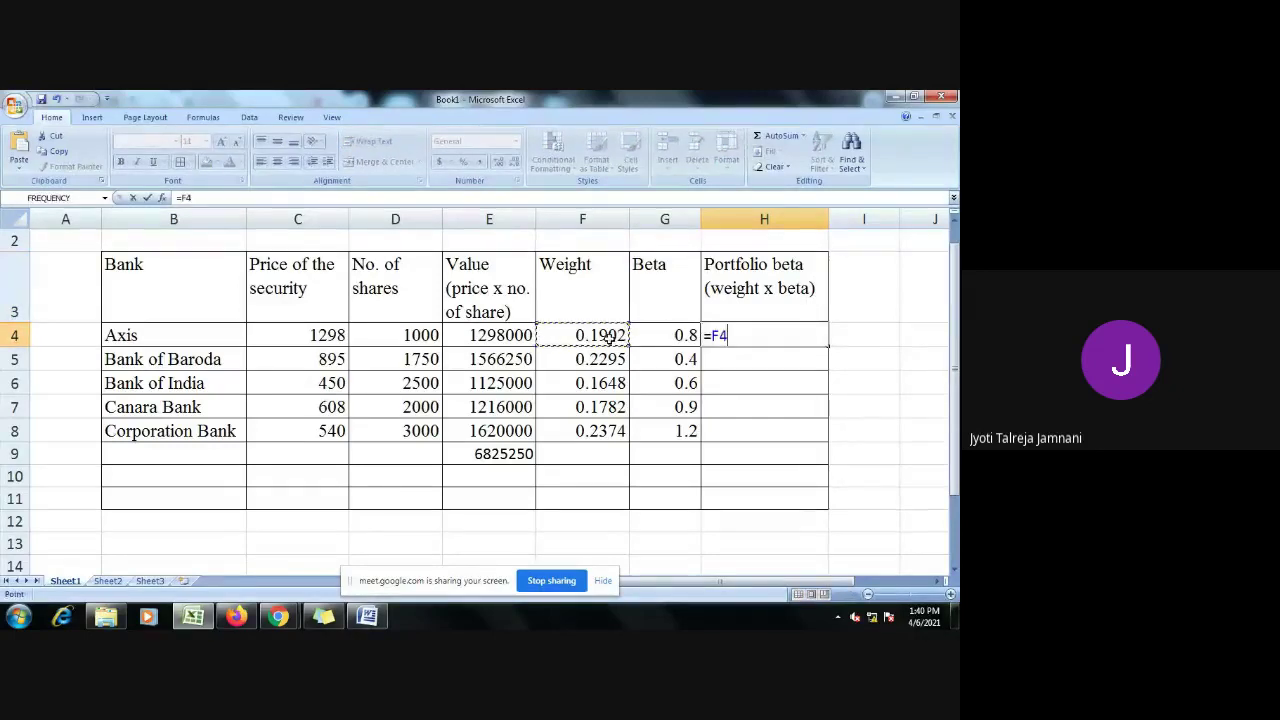
{"action": "type", "text": "*"}
{"action": "left_click", "coordinate": [647, 336]}
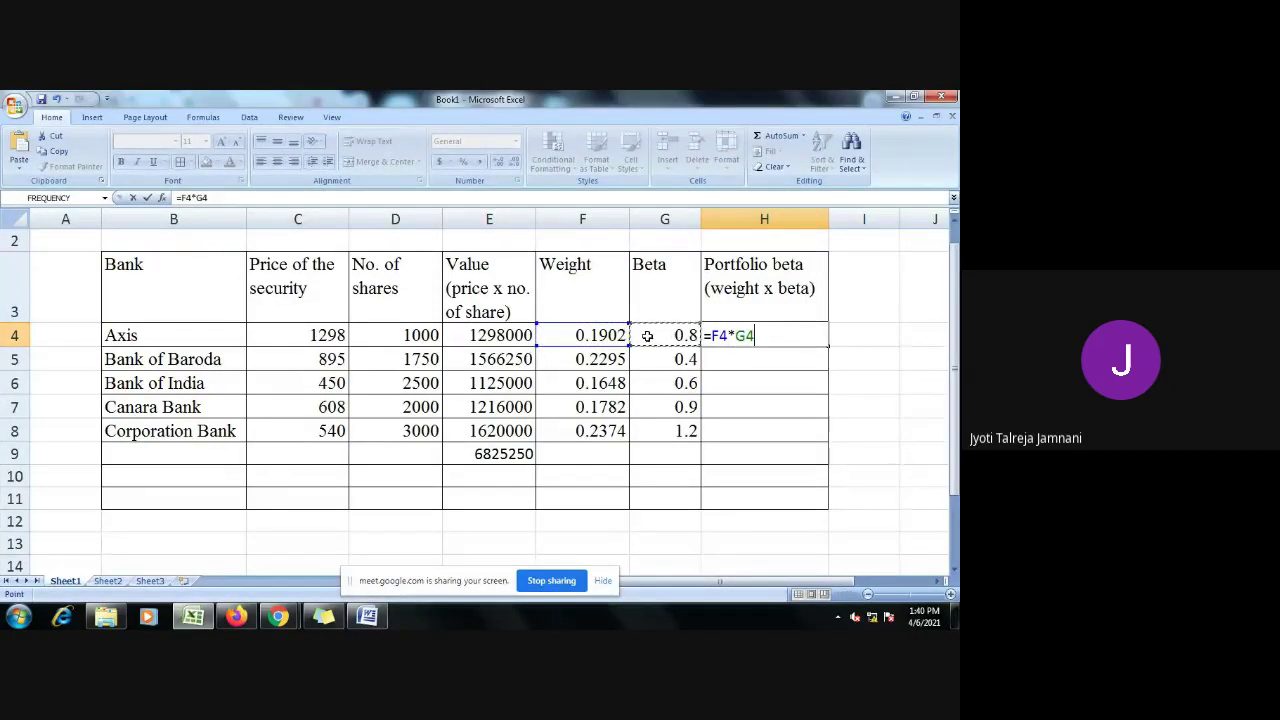
{"action": "key", "text": "Return"}
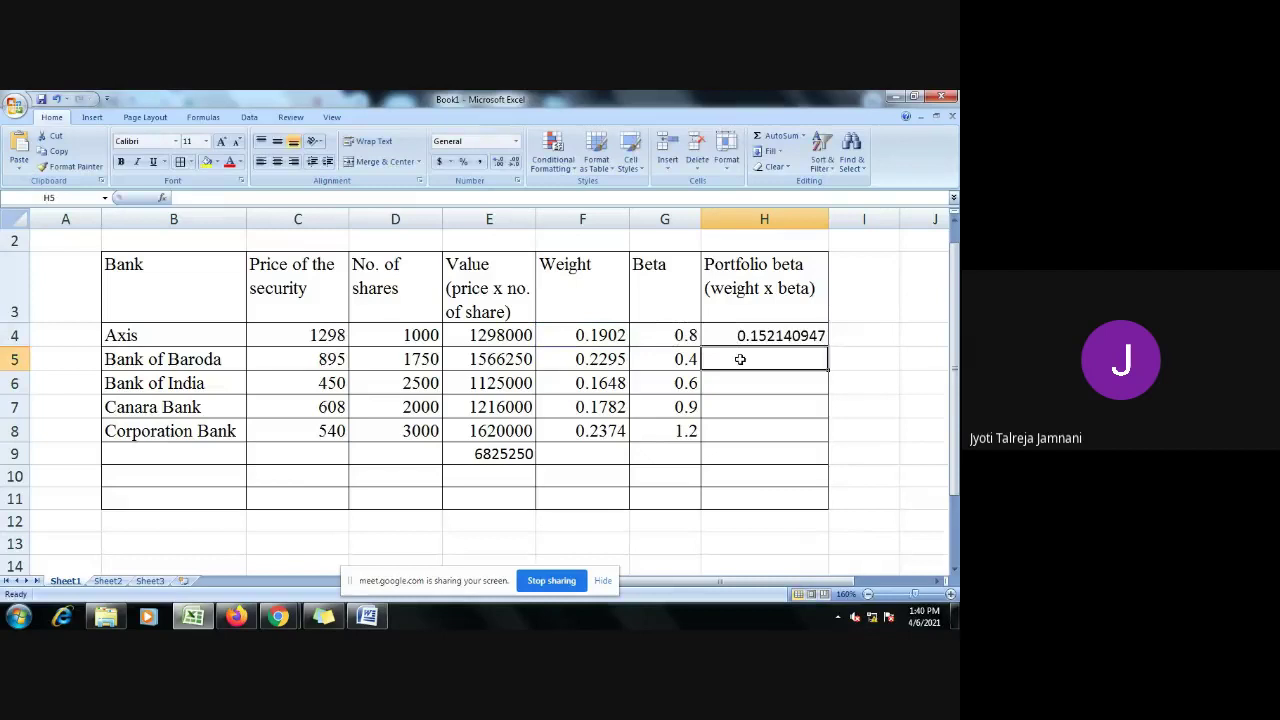
Step: Calculate the weighted beta of Bank of Baroda in H5 with the formula =F5*G5
{"action": "type", "text": "="}
{"action": "left_click", "coordinate": [615, 361]}
{"action": "type", "text": "*"}
{"action": "left_click", "coordinate": [663, 368]}
{"action": "key", "text": "Return"}
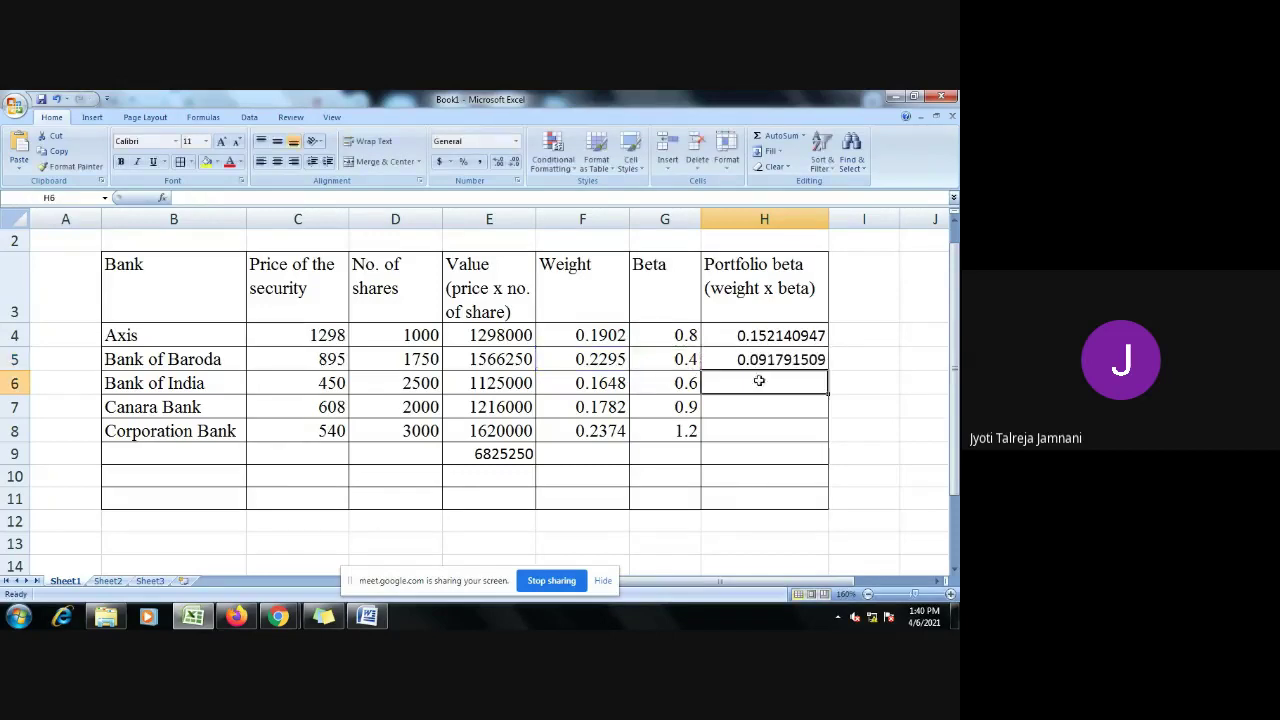
Step: Calculate the weighted beta of Bank of India in H6 with the formula =F6*G6
{"action": "type", "text": "="}
{"action": "left_click", "coordinate": [590, 383]}
{"action": "type", "text": "*"}
{"action": "left_click", "coordinate": [660, 376]}
{"action": "key", "text": "Return"}
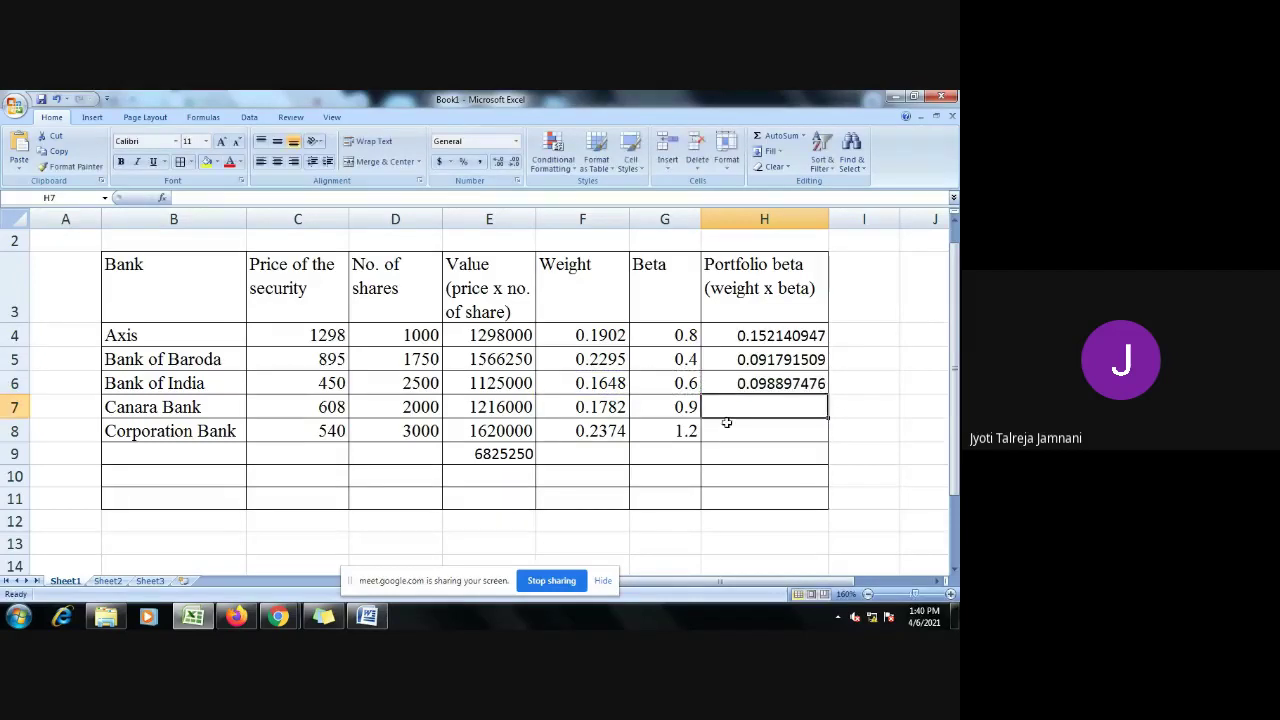
Step: Calculate the weighted beta of Canara Bank in H7 with the formula =F7*G7
{"action": "type", "text": "="}
{"action": "left_click", "coordinate": [607, 403]}
{"action": "type", "text": "*"}
{"action": "left_click", "coordinate": [648, 405]}
{"action": "key", "text": "Return"}
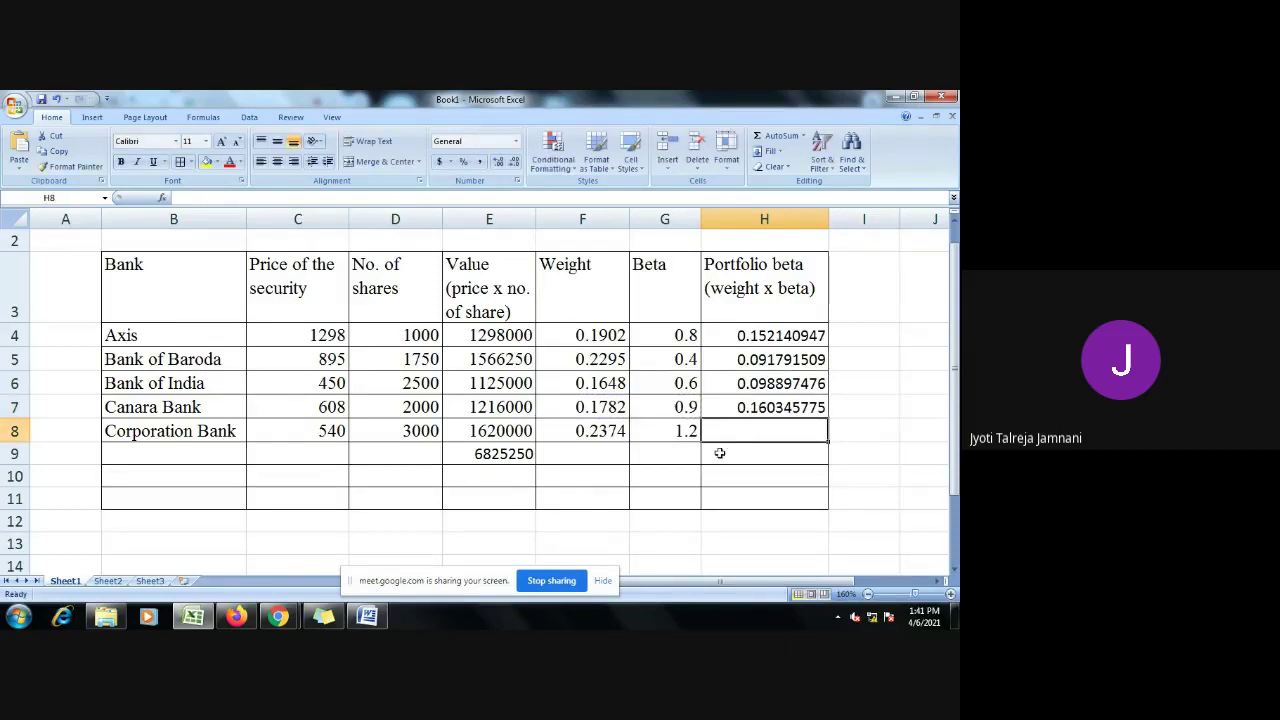
Step: Calculate the weighted beta of Corporation Bank in H8 with the formula =F8*G8
{"action": "type", "text": "="}
{"action": "left_click", "coordinate": [587, 430]}
{"action": "type", "text": "*"}
{"action": "left_click", "coordinate": [647, 427]}
{"action": "key", "text": "Return"}
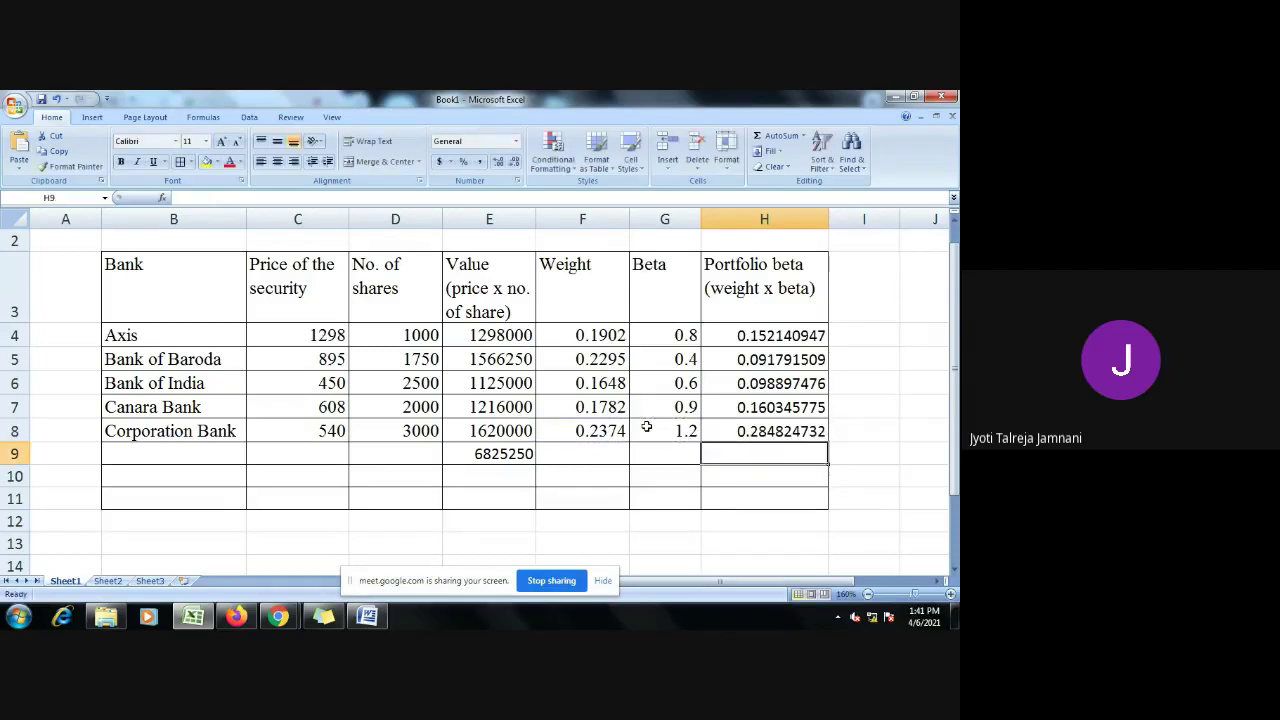
Step: Reduce the portfolio beta values in H4:H8 to four decimal places
{"action": "left_click_drag", "start_coordinate": [790, 337], "coordinate": [777, 428]}
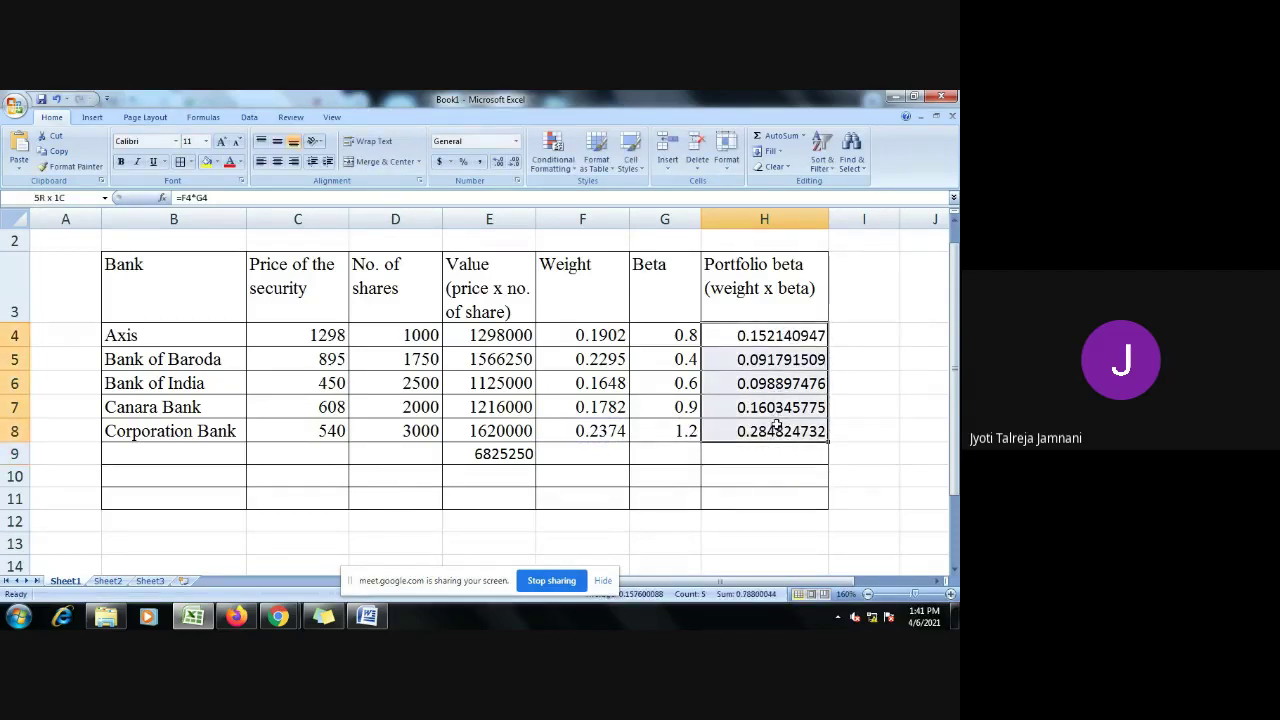
{"action": "left_click", "coordinate": [513, 162]}
{"action": "left_click", "coordinate": [513, 162]}
{"action": "left_click", "coordinate": [513, 162]}
{"action": "left_click", "coordinate": [513, 162]}
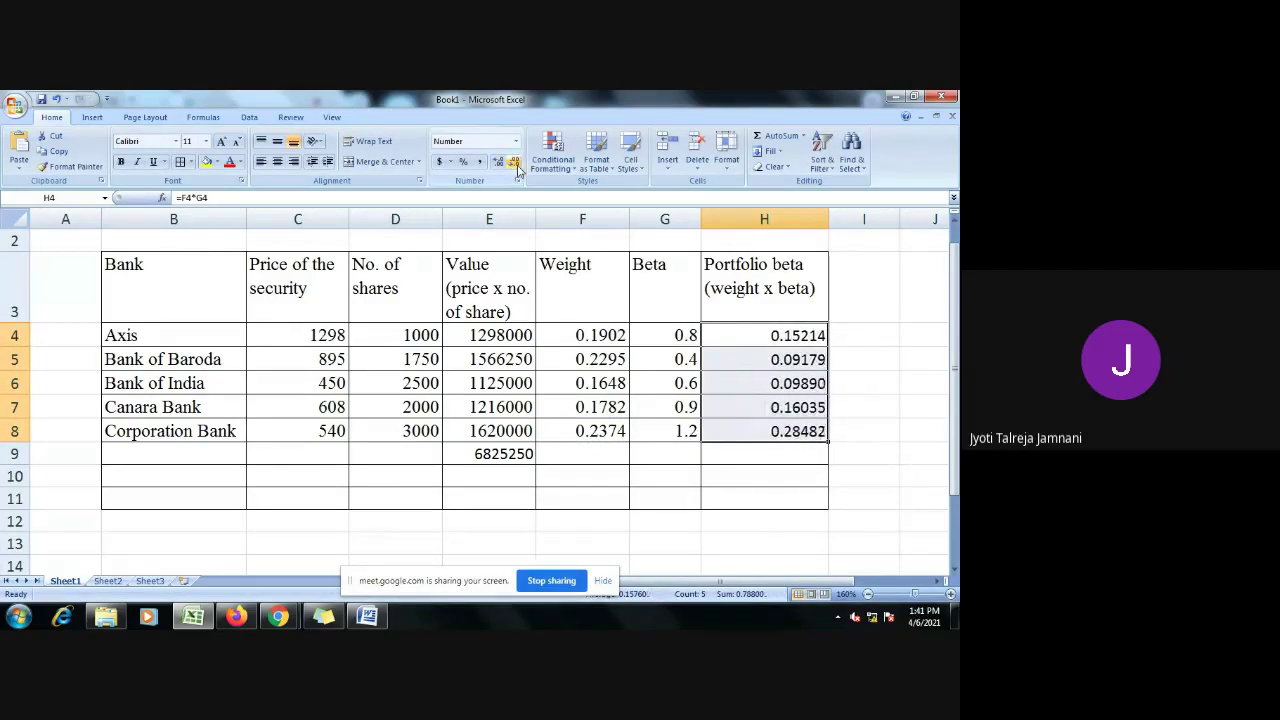
{"action": "left_click", "coordinate": [513, 162]}
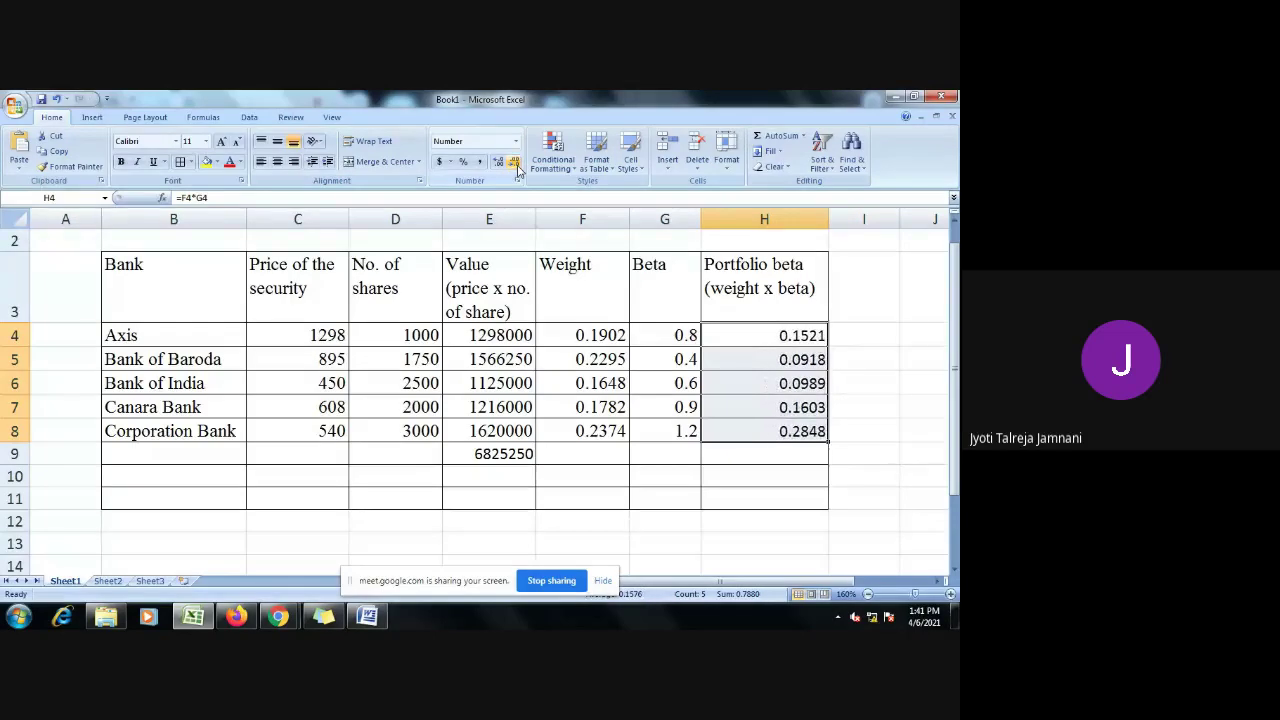
Step: Total the portfolio beta column in H9 with a SUM formula over H4:H8
{"action": "left_click", "coordinate": [744, 453]}
{"action": "type", "text": "="}
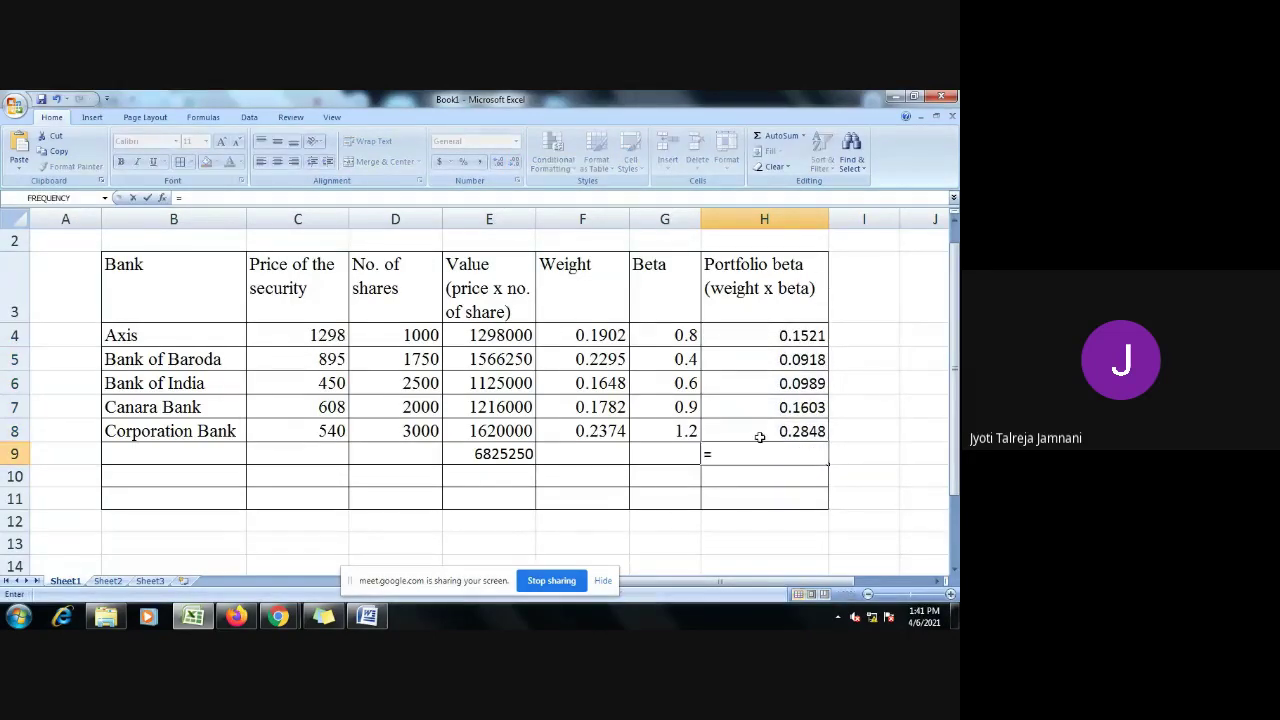
{"action": "type", "text": "sum"}
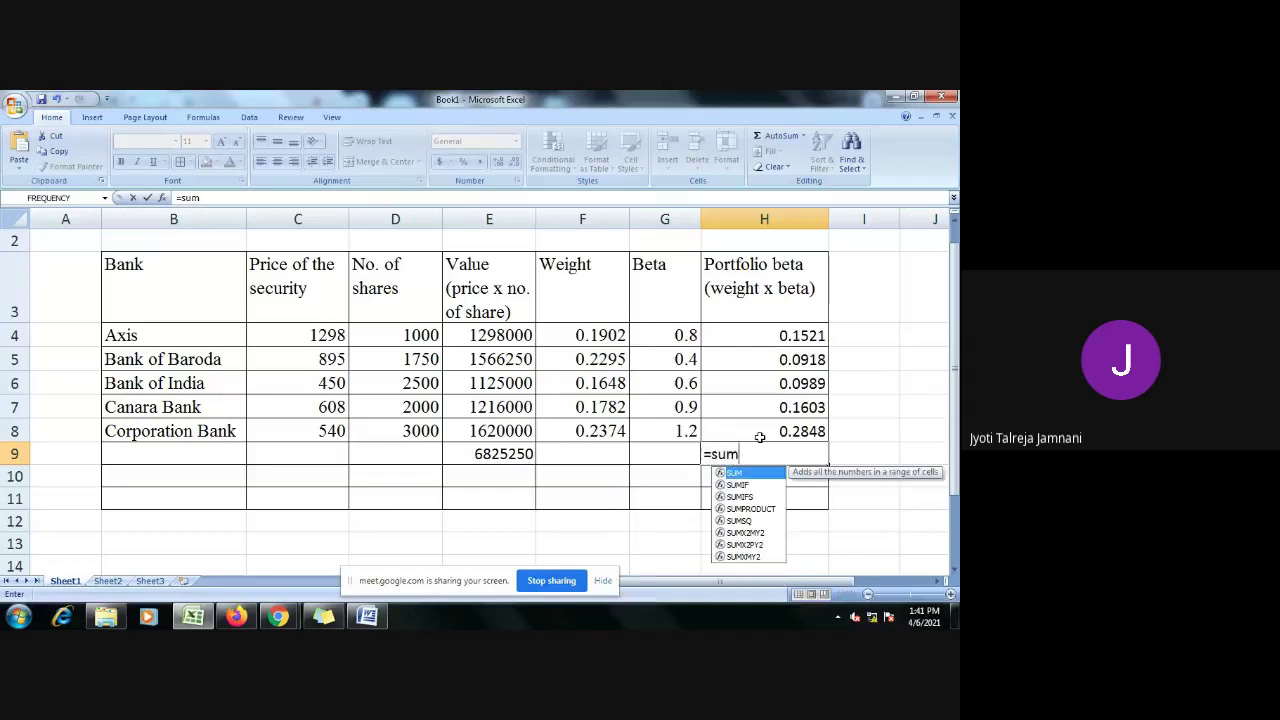
{"action": "type", "text": "("}
{"action": "left_click_drag", "start_coordinate": [795, 333], "coordinate": [784, 431]}
{"action": "key", "text": "Return"}
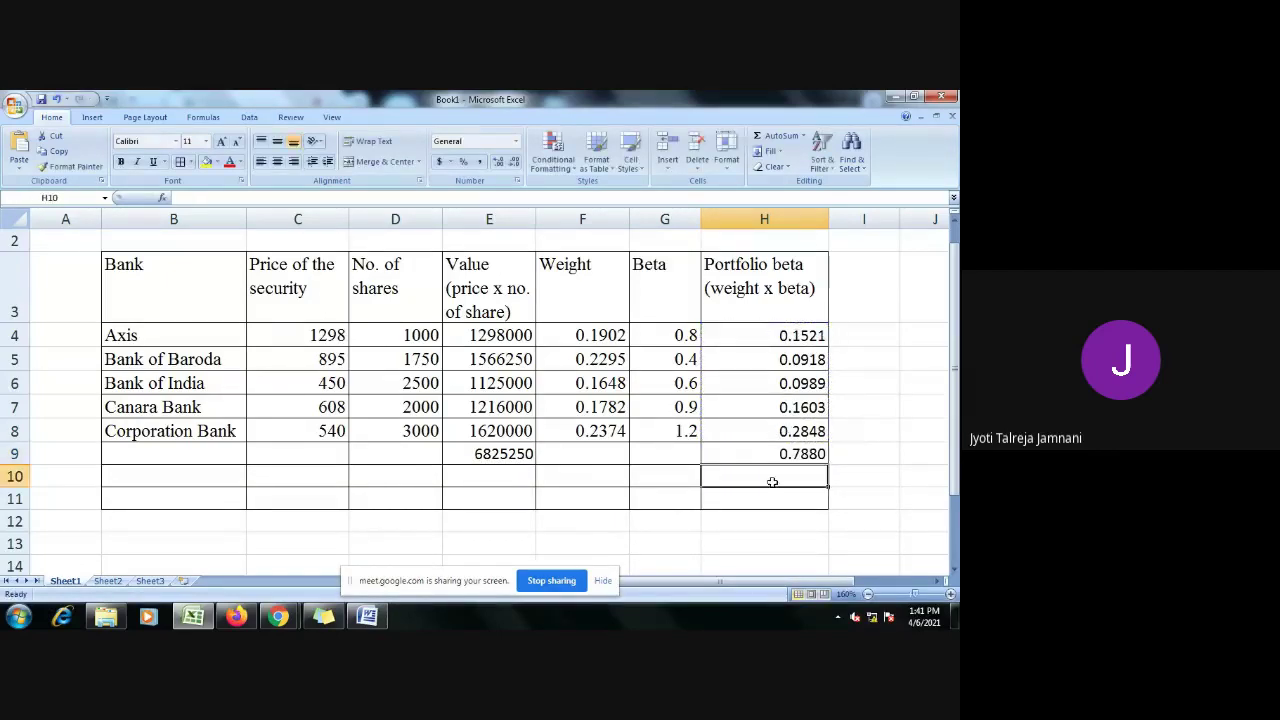
{"action": "left_click", "coordinate": [904, 521]}
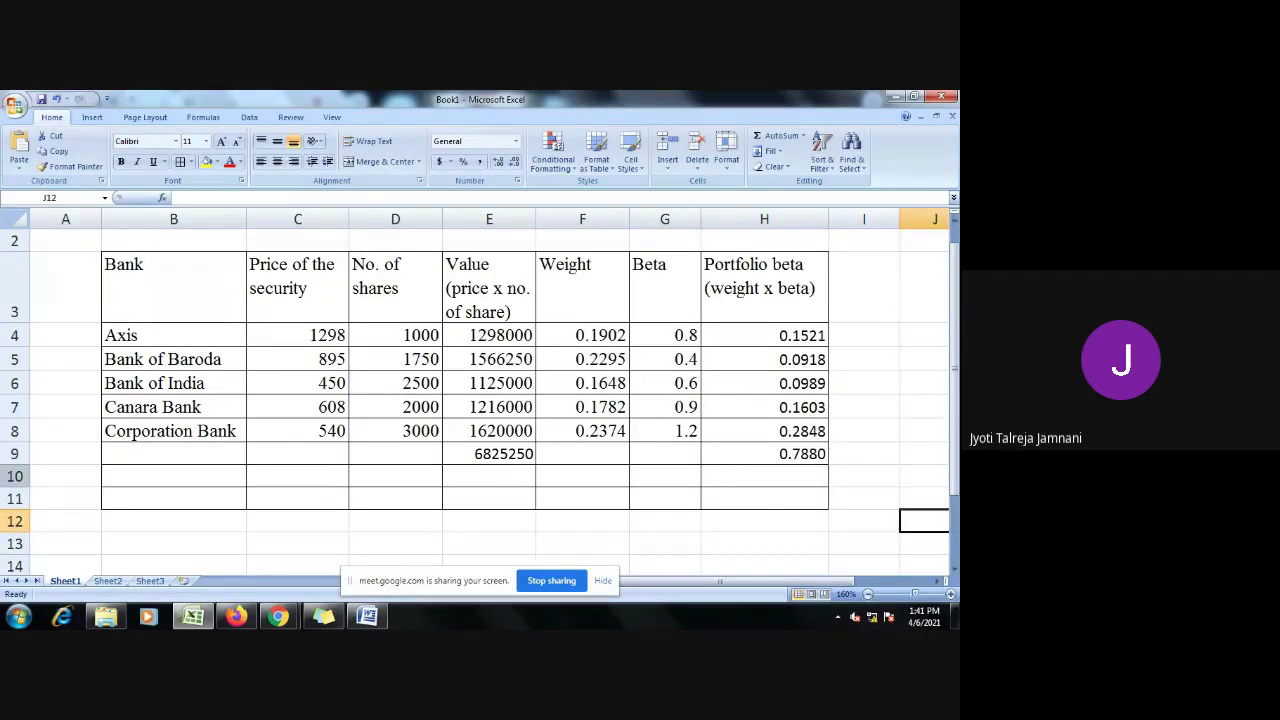
Step: Delete the empty rows 10 and 11 beneath the totals row
{"action": "left_click_drag", "start_coordinate": [12, 476], "coordinate": [30, 498]}
{"action": "right_click", "coordinate": [33, 496]}
{"action": "left_click", "coordinate": [70, 409]}
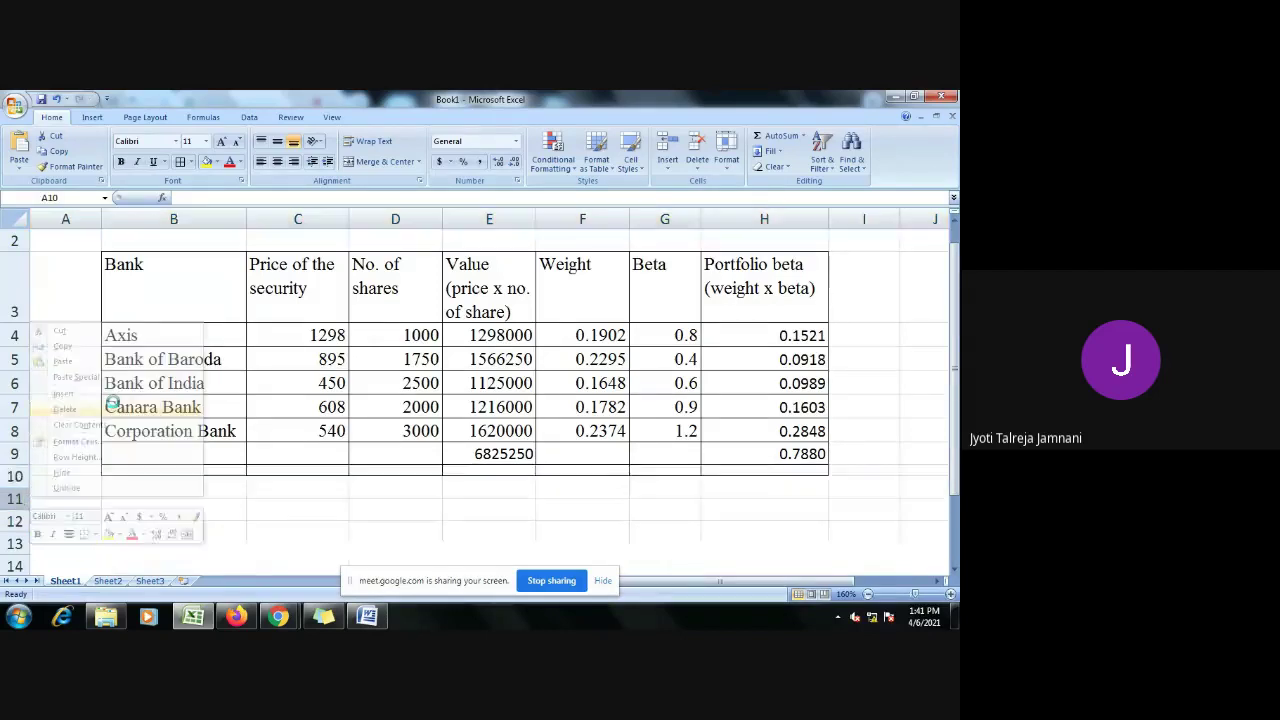
Step: Copy the table B3:H9 and paste it into the Word document below the problem text
{"action": "left_click_drag", "start_coordinate": [179, 273], "coordinate": [780, 452]}
{"action": "key", "text": "ctrl+c"}
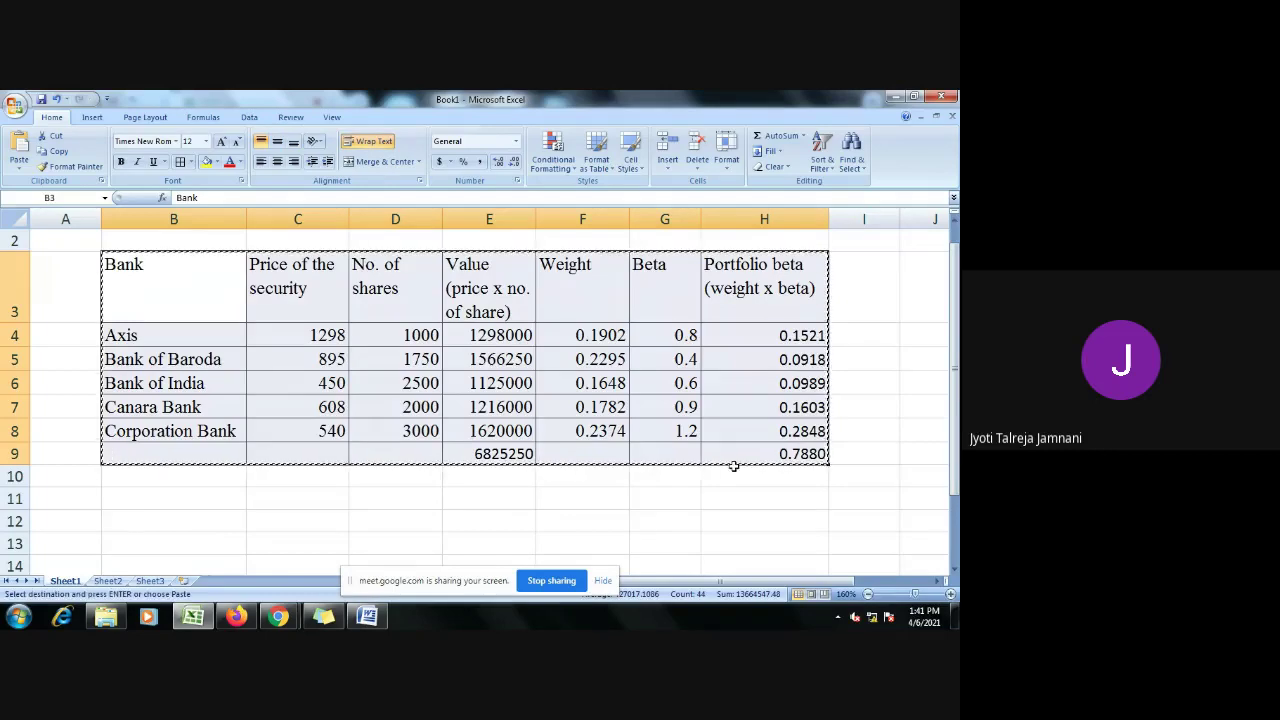
{"action": "left_click", "coordinate": [384, 618]}
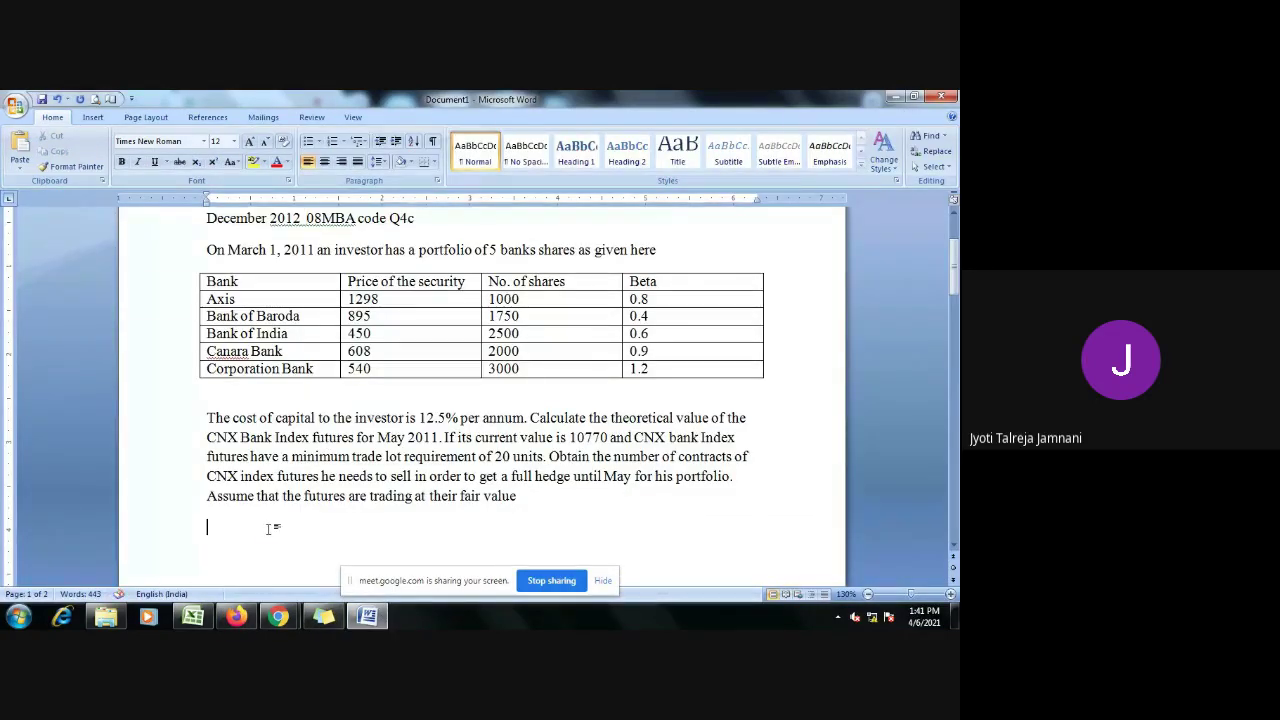
{"action": "key", "text": "ctrl+v"}
Step: Check the cost of capital in the problem text and write "R= 12.5%" on a line below the pasted table
{"action": "scroll", "coordinate": [428, 443], "scroll_direction": "up", "scroll_amount": 5}
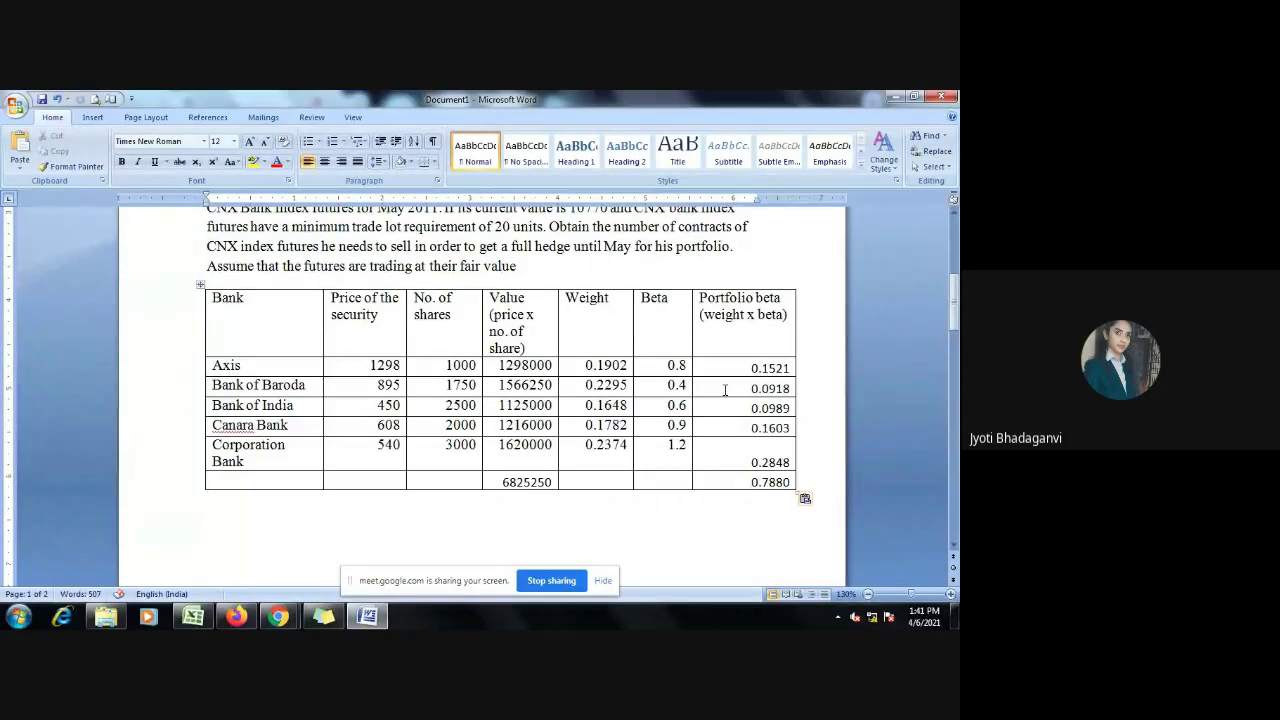
{"action": "scroll", "coordinate": [406, 476], "scroll_direction": "up", "scroll_amount": 2}
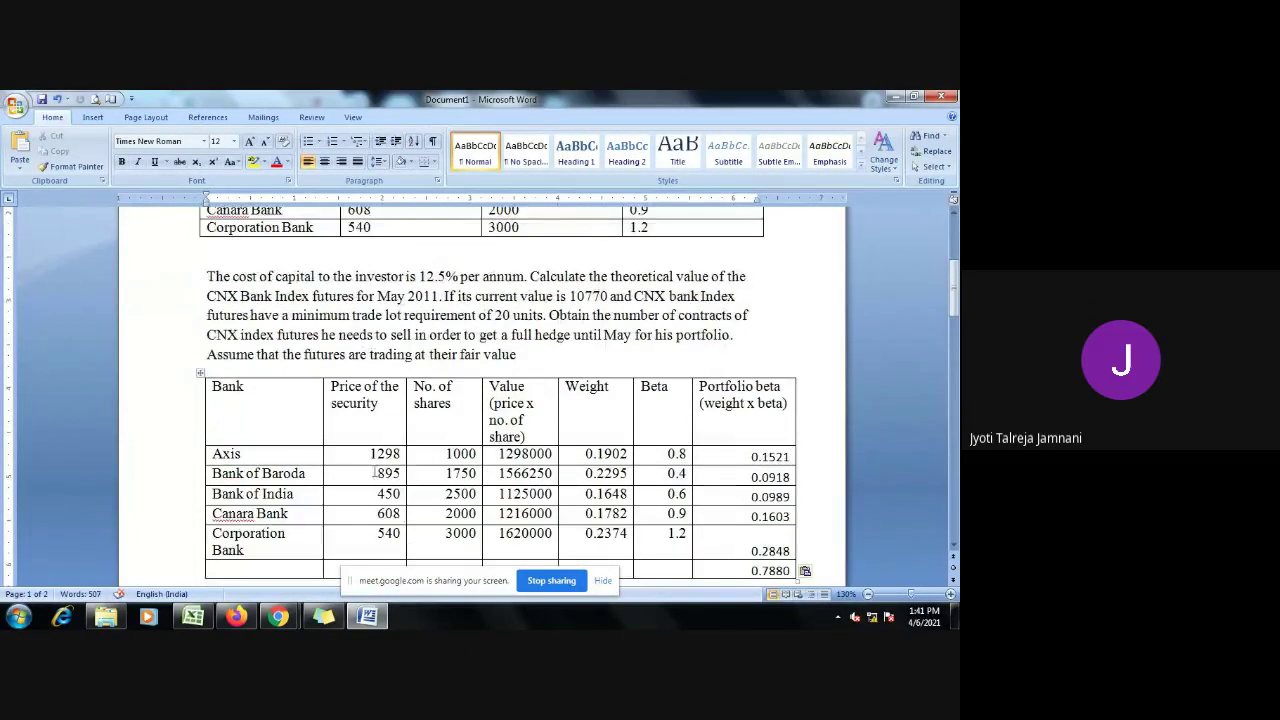
{"action": "scroll", "coordinate": [716, 474], "scroll_direction": "up", "scroll_amount": 2}
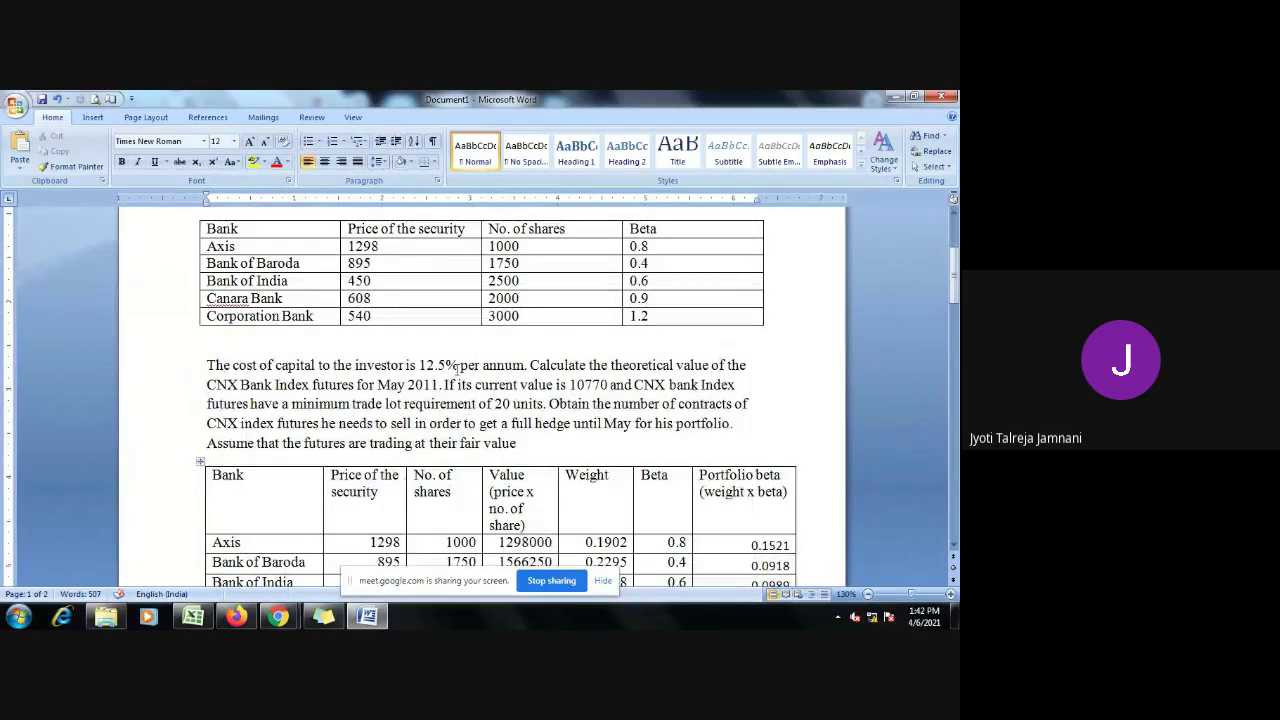
{"action": "scroll", "coordinate": [571, 428], "scroll_direction": "down", "scroll_amount": 6}
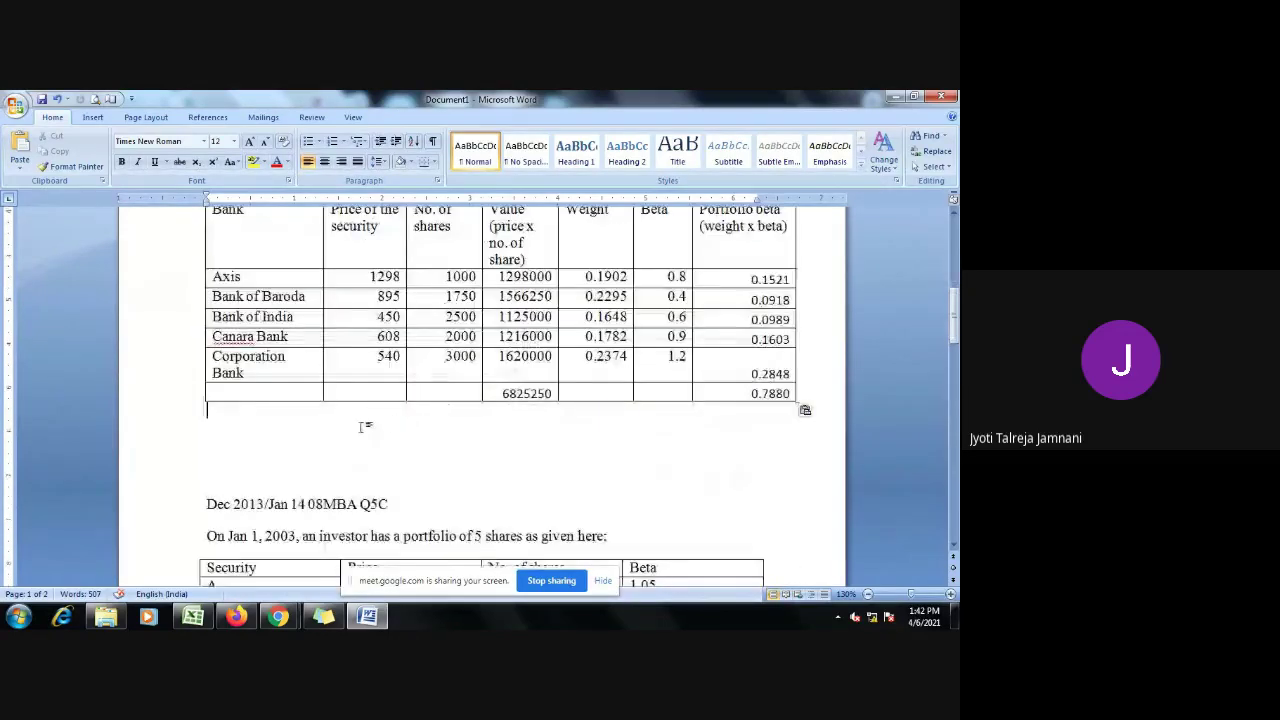
{"action": "left_click", "coordinate": [360, 427]}
{"action": "key", "text": "Return"}
{"action": "type", "text": "R= 12."}
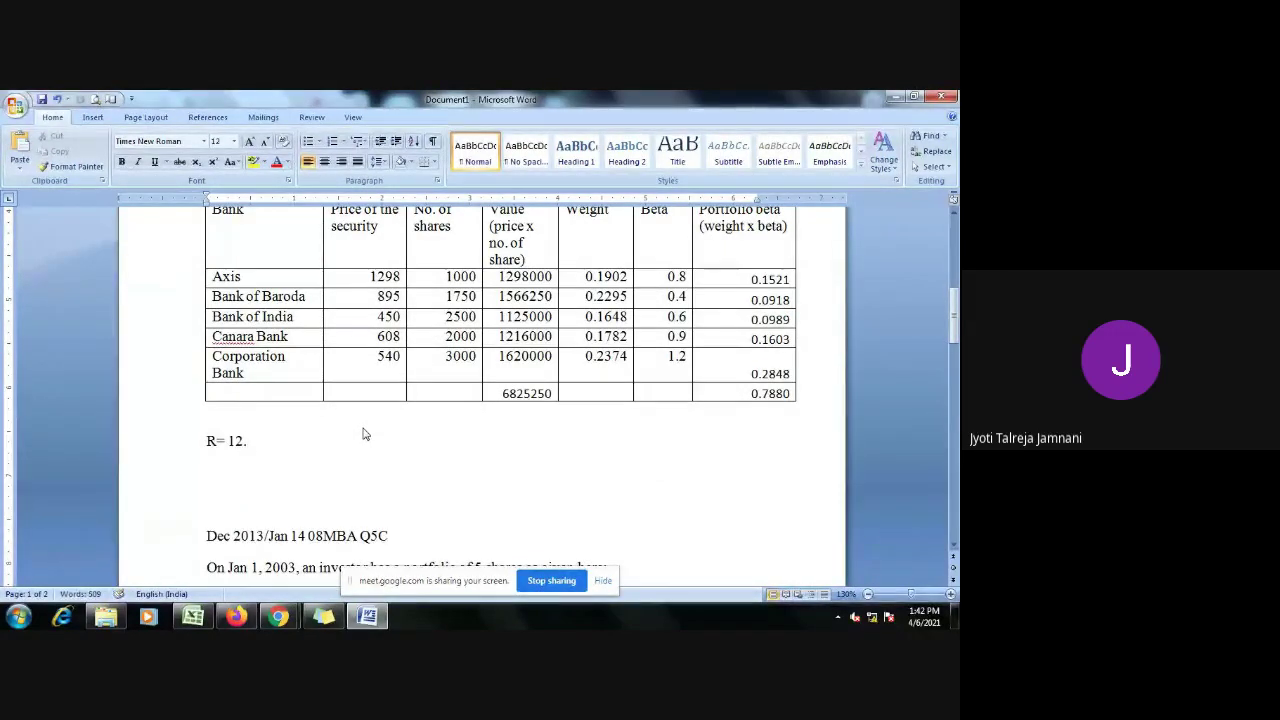
{"action": "type", "text": "5%"}
{"action": "key", "text": "Return"}
Step: Review the futures question in the problem text and add the line "Fo=?" beneath the R value
{"action": "scroll", "coordinate": [400, 428], "scroll_direction": "up", "scroll_amount": 2}
{"action": "scroll", "coordinate": [402, 428], "scroll_direction": "up", "scroll_amount": 3}
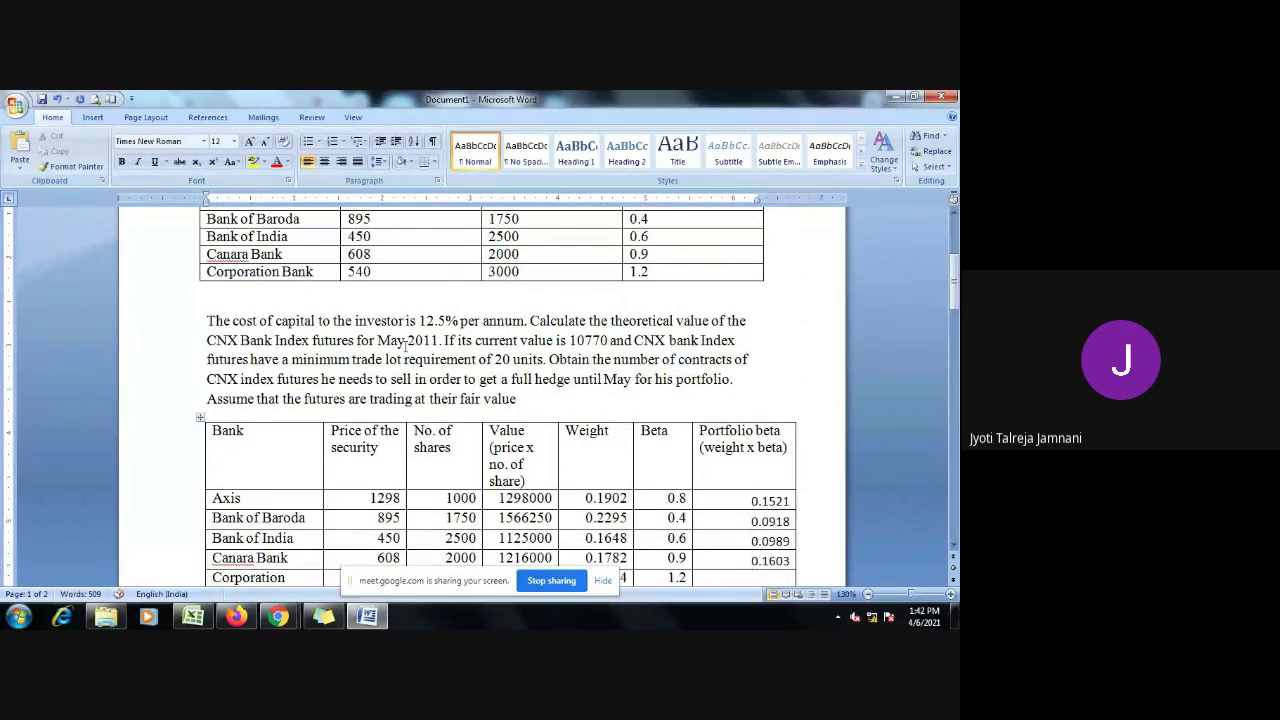
{"action": "scroll", "coordinate": [406, 364], "scroll_direction": "down", "scroll_amount": 5}
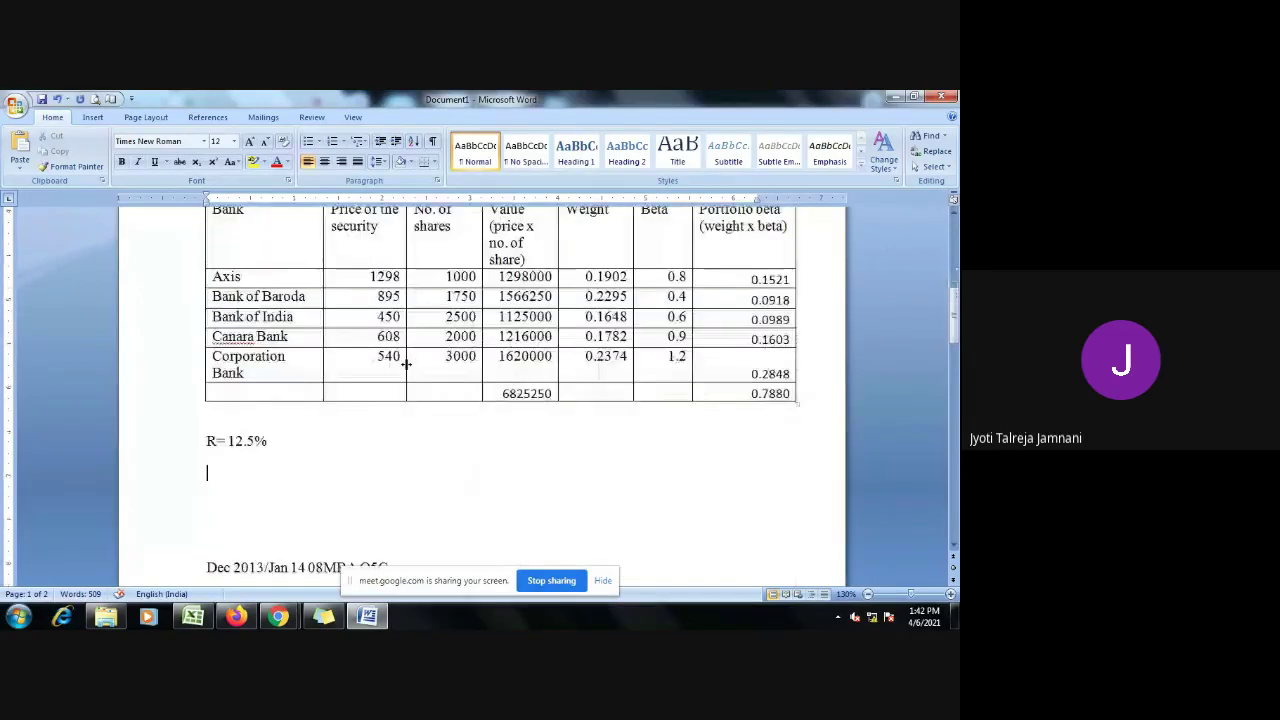
{"action": "type", "text": "Fo"}
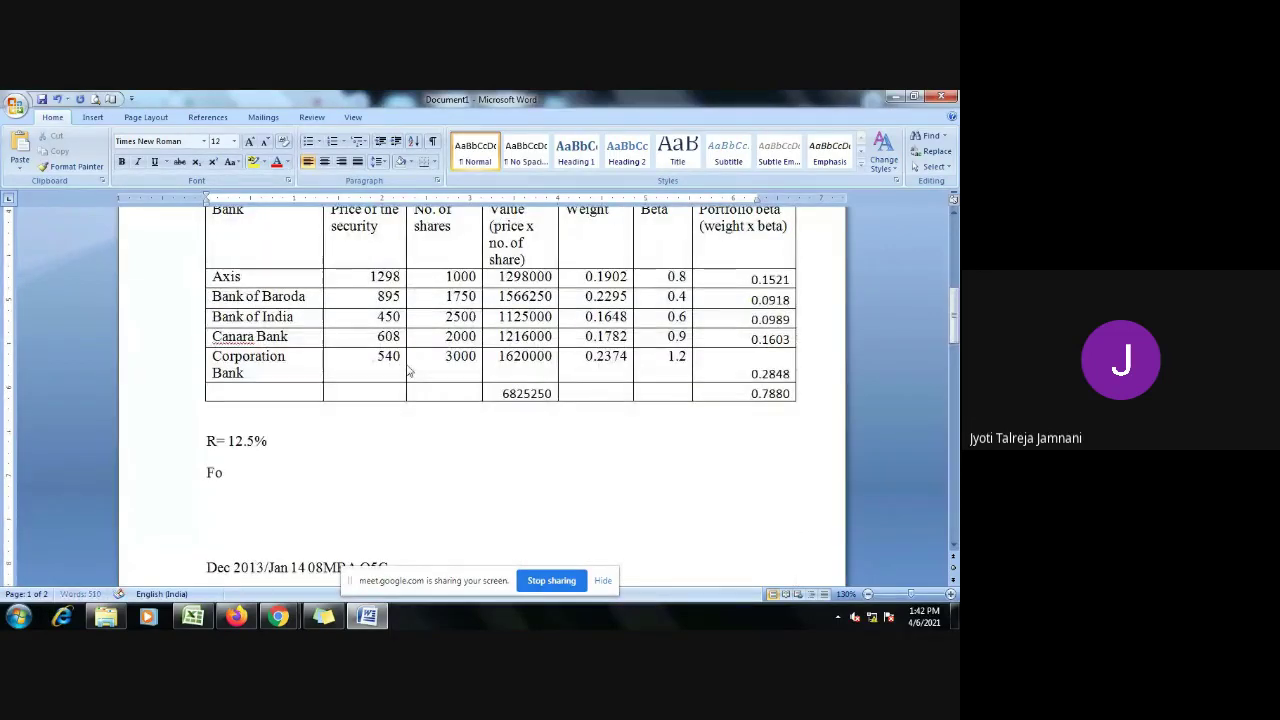
{"action": "type", "text": "=?"}
{"action": "key", "text": "Return"}
Step: Check the dates in the problem text and write the time line "T= 31+30+31=92days" beneath the Fo line
{"action": "type", "text": "T="}
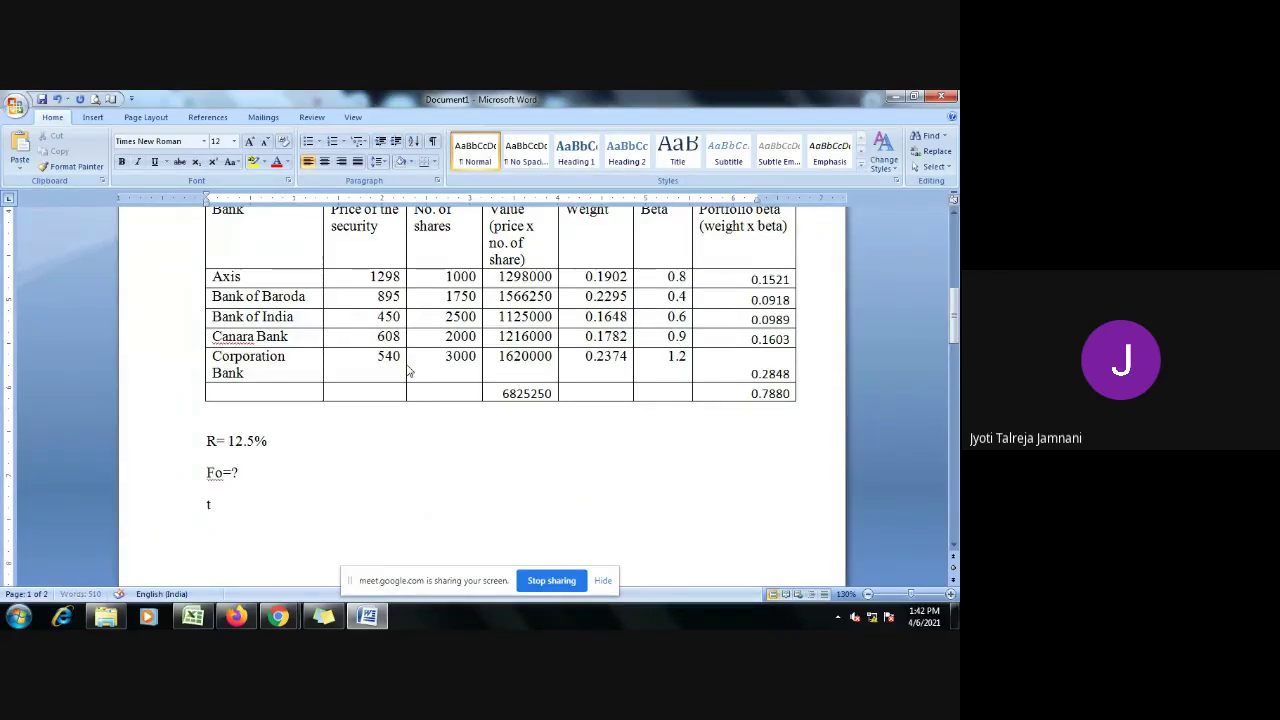
{"action": "scroll", "coordinate": [405, 365], "scroll_direction": "up", "scroll_amount": 3}
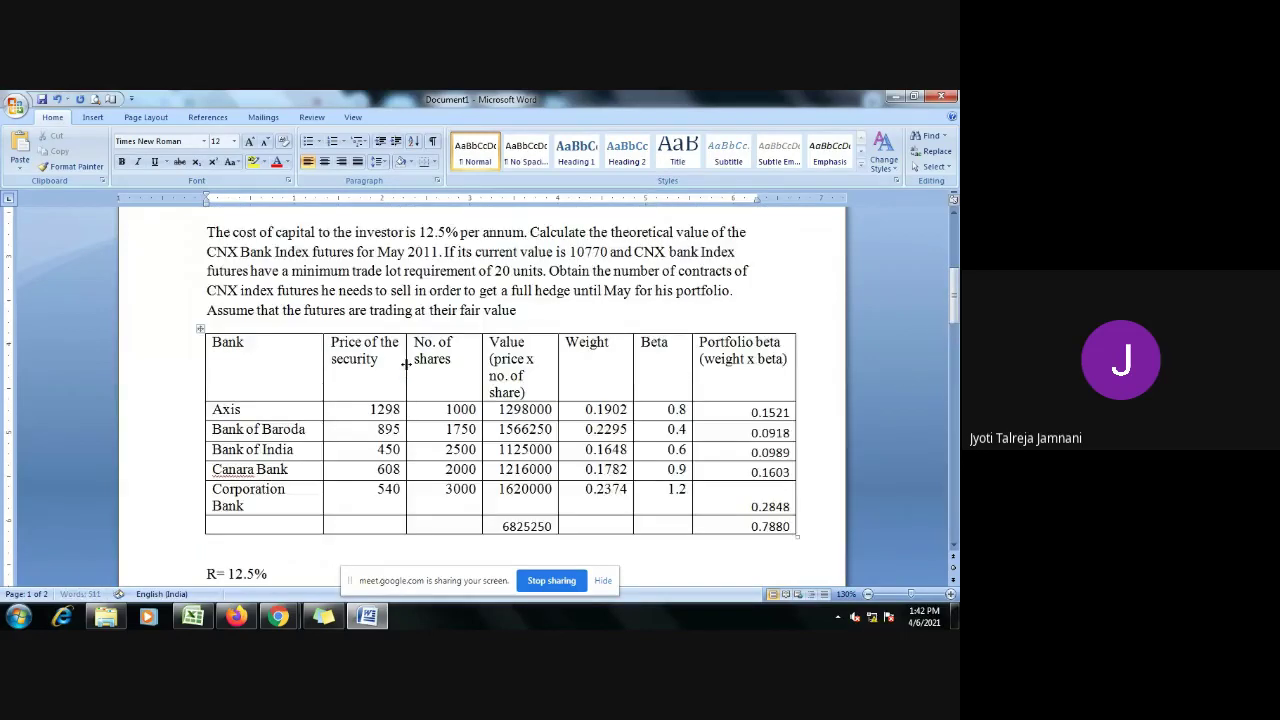
{"action": "scroll", "coordinate": [405, 365], "scroll_direction": "up", "scroll_amount": 3}
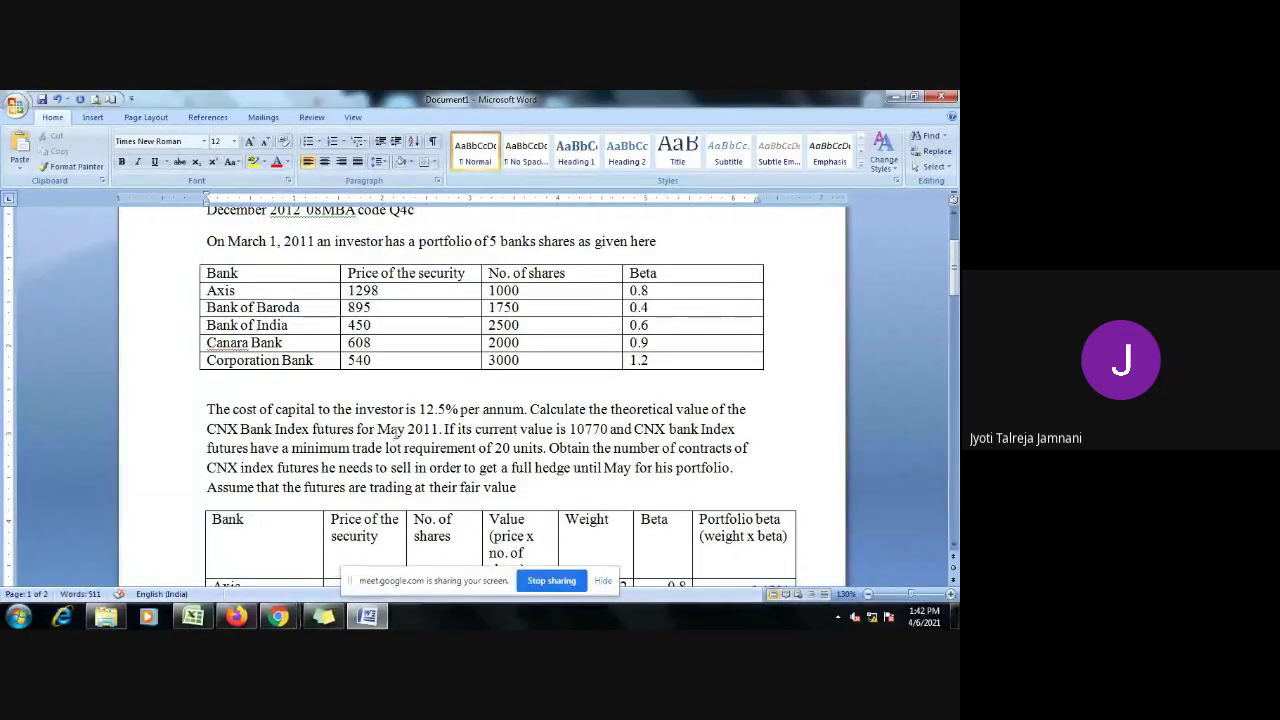
{"action": "scroll", "coordinate": [410, 429], "scroll_direction": "down", "scroll_amount": 5}
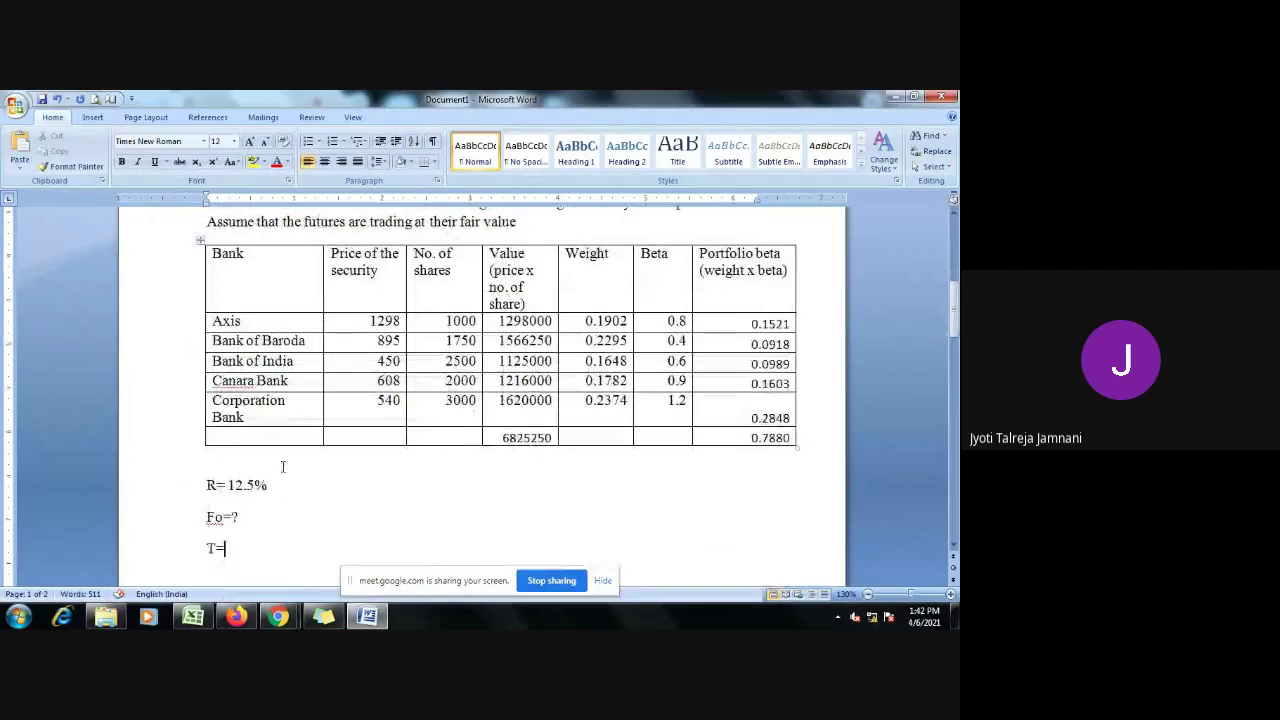
{"action": "type", "text": "31"}
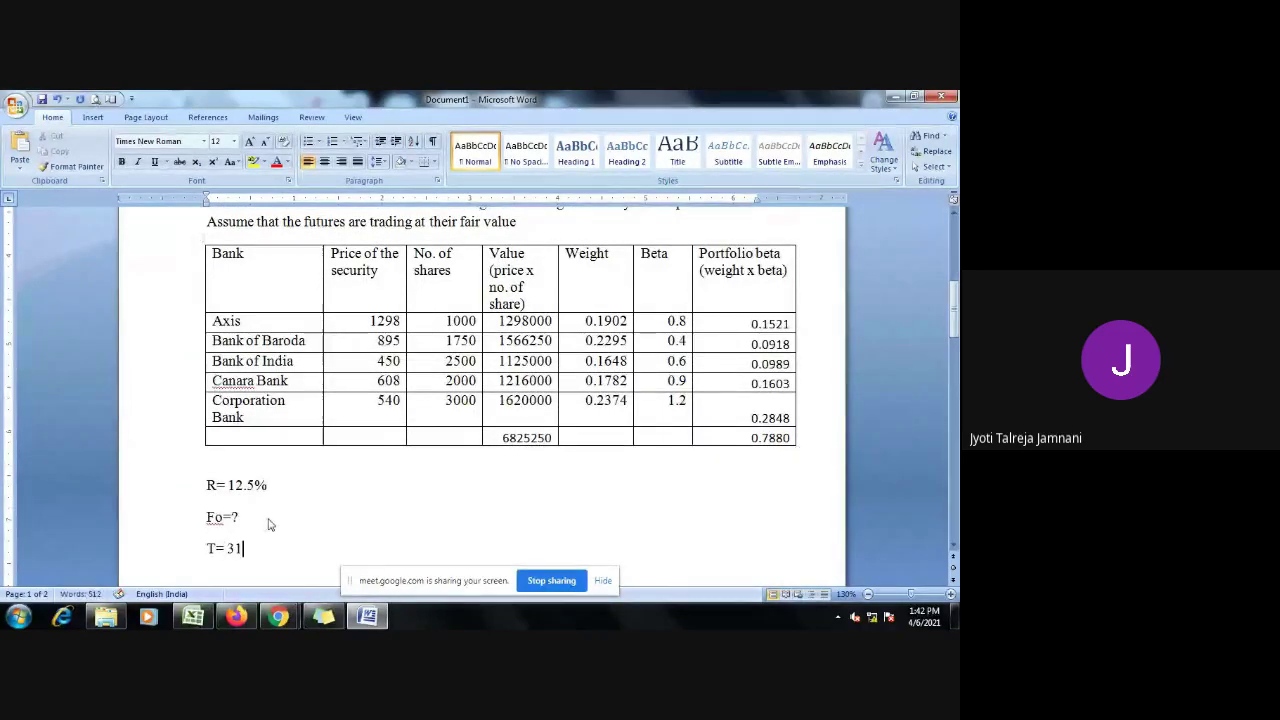
{"action": "type", "text": "+"}
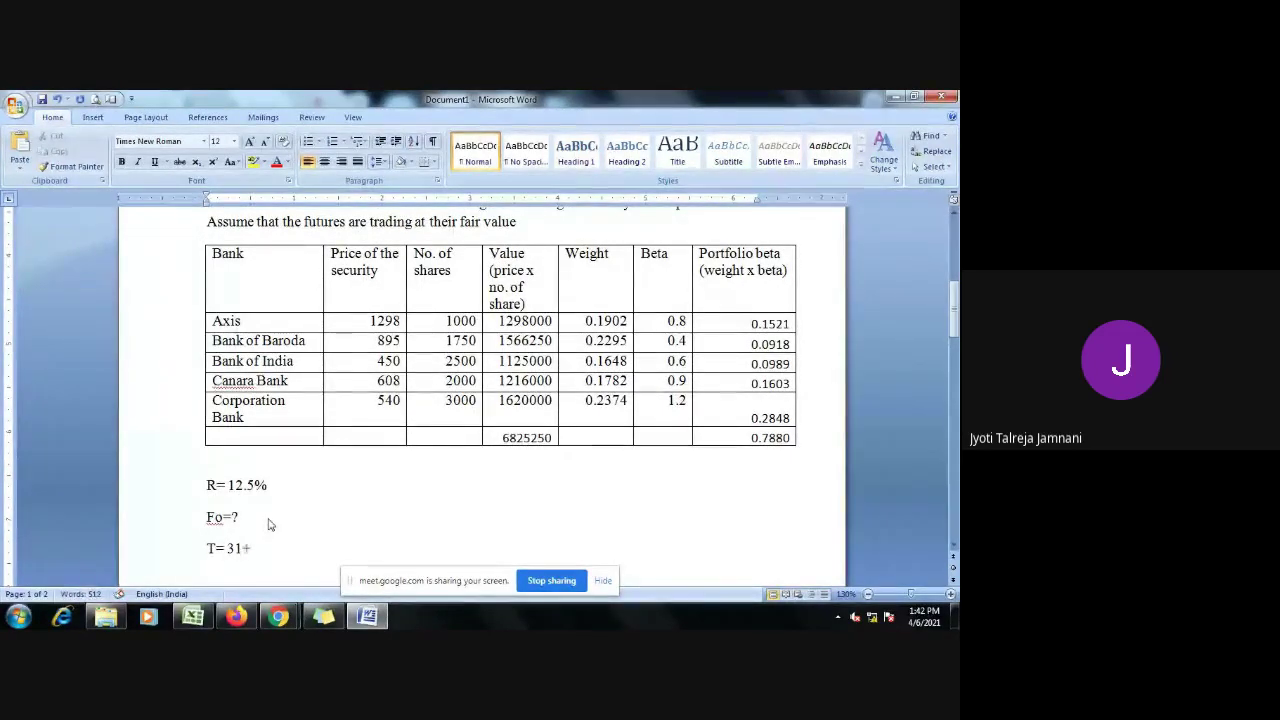
{"action": "type", "text": "30+31="}
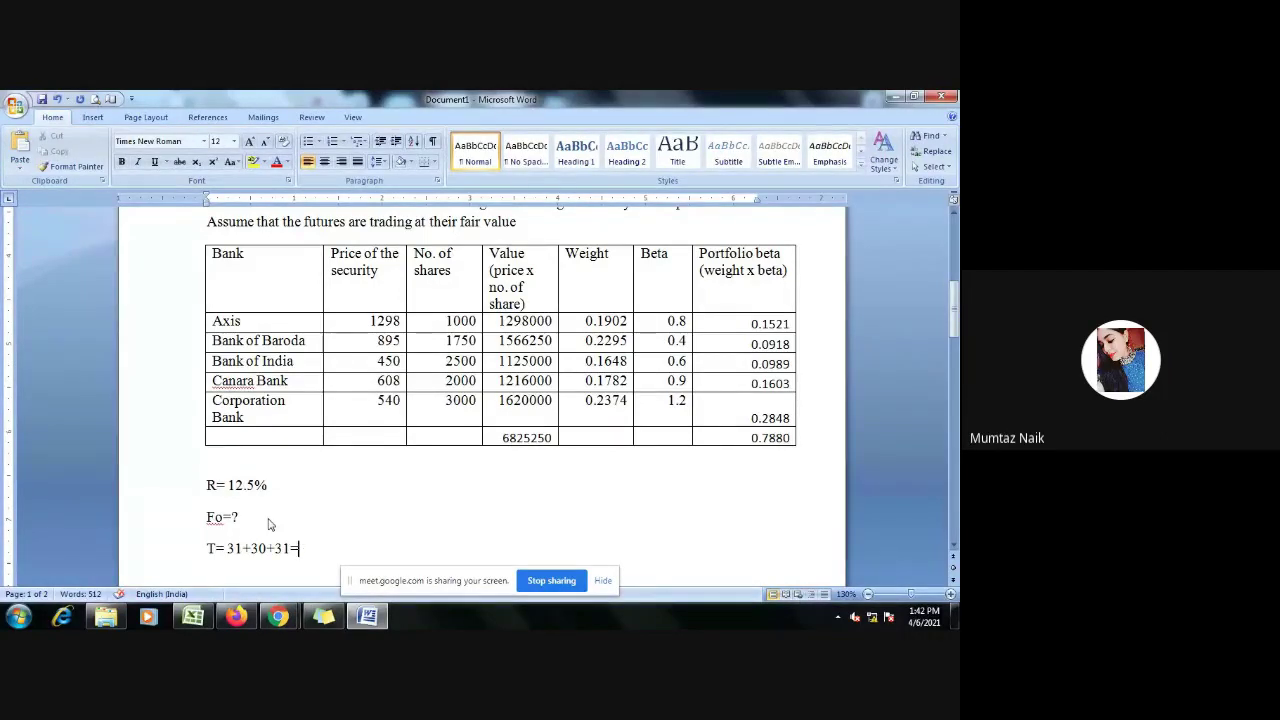
{"action": "type", "text": "92da"}
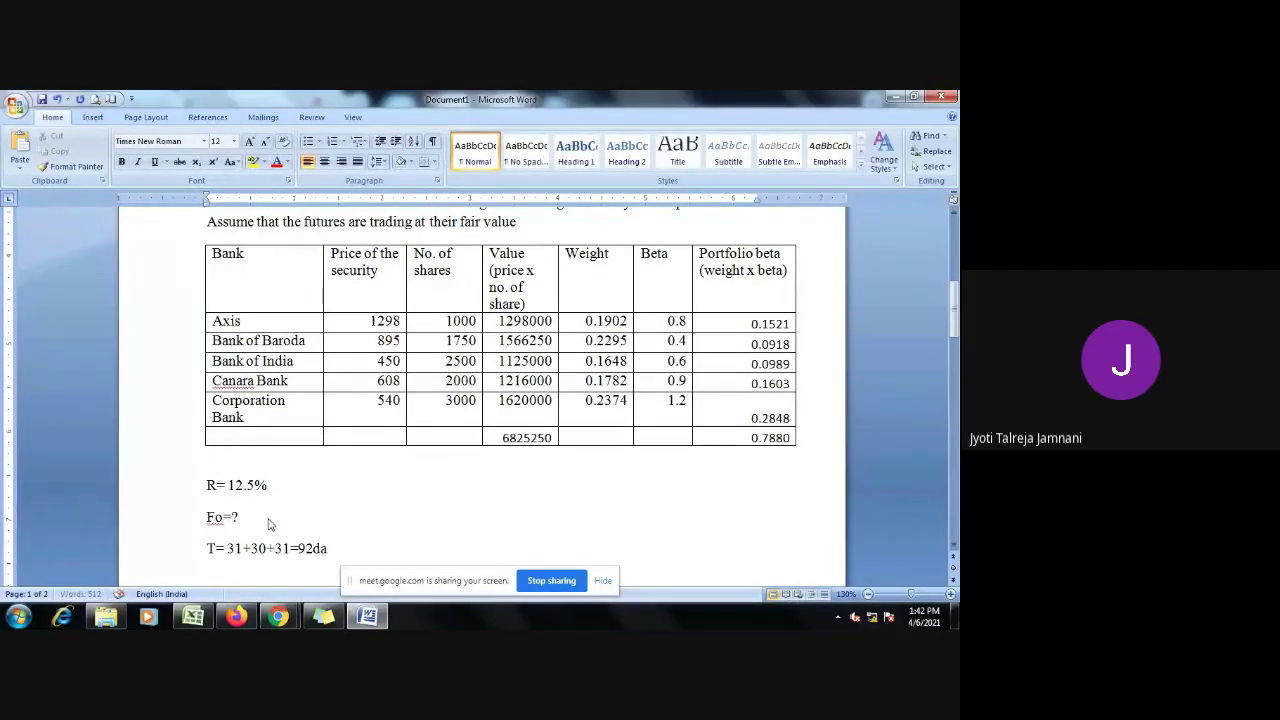
{"action": "type", "text": "ys"}
Step: Look up the index's current value in the problem text and add the line "So= 10770" beneath the T line
{"action": "scroll", "coordinate": [270, 523], "scroll_direction": "up", "scroll_amount": 2}
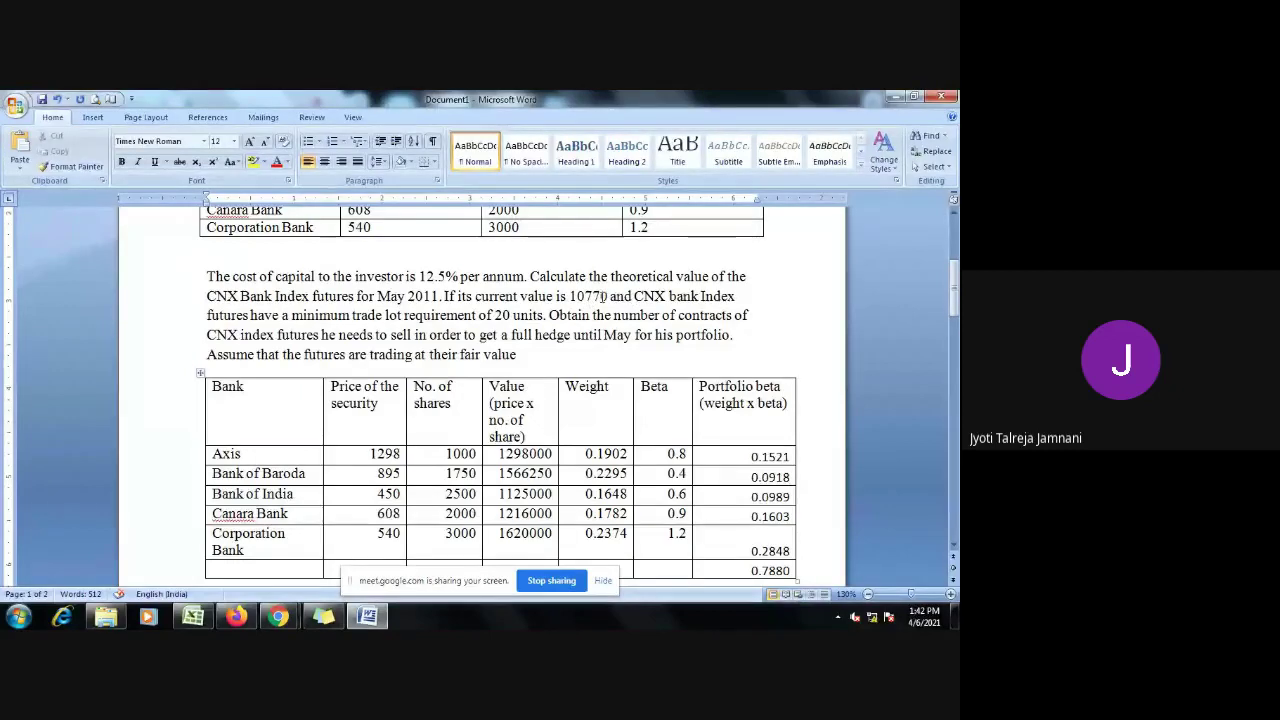
{"action": "scroll", "coordinate": [603, 296], "scroll_direction": "down", "scroll_amount": 1}
{"action": "scroll", "coordinate": [603, 296], "scroll_direction": "down", "scroll_amount": 4}
{"action": "type", "text": "S"}
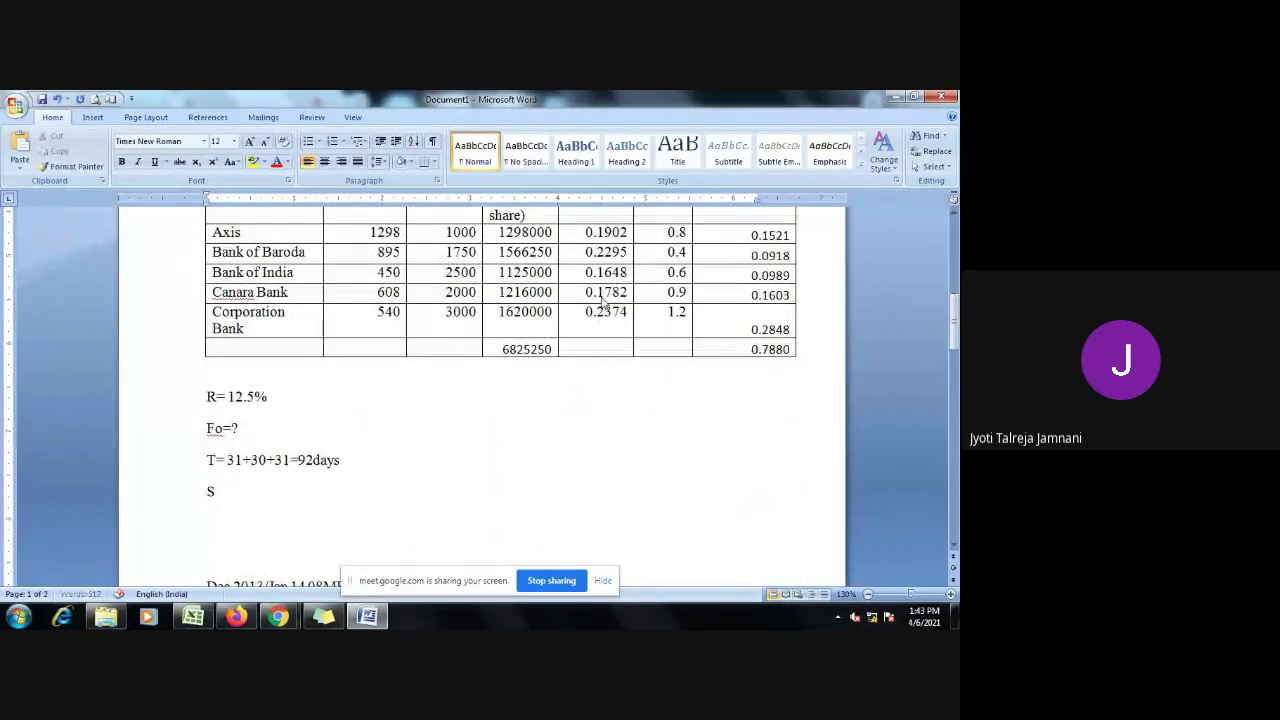
{"action": "type", "text": "o= 10770"}
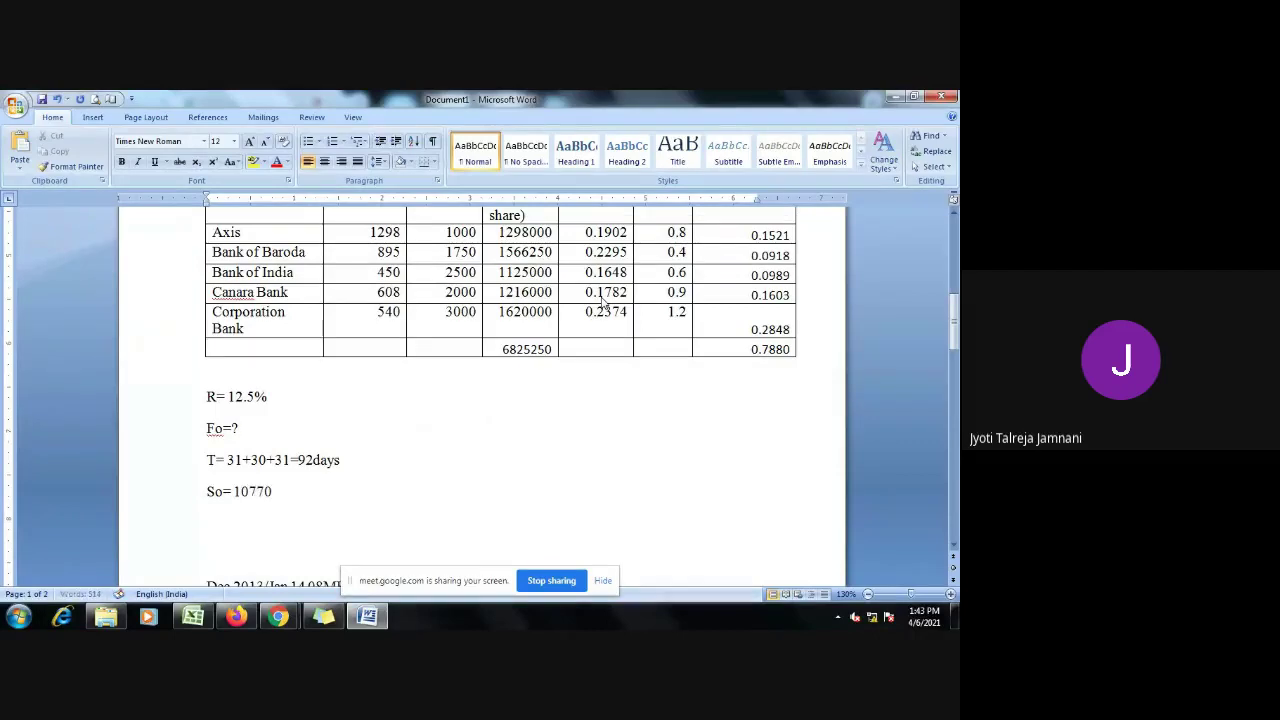
Step: Check the minimum trade lot in the problem text and extend the So line with "*20 = 2,15,400"
{"action": "scroll", "coordinate": [640, 288], "scroll_direction": "up", "scroll_amount": 3}
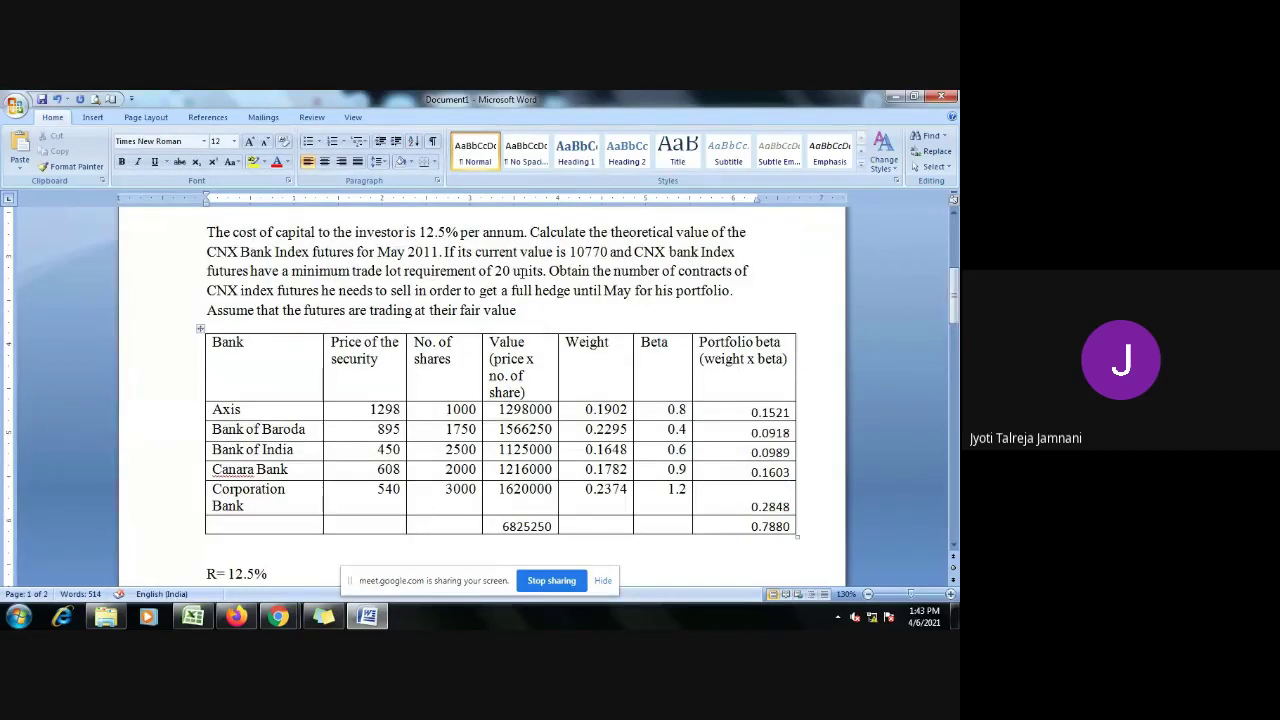
{"action": "scroll", "coordinate": [470, 305], "scroll_direction": "down", "scroll_amount": 5}
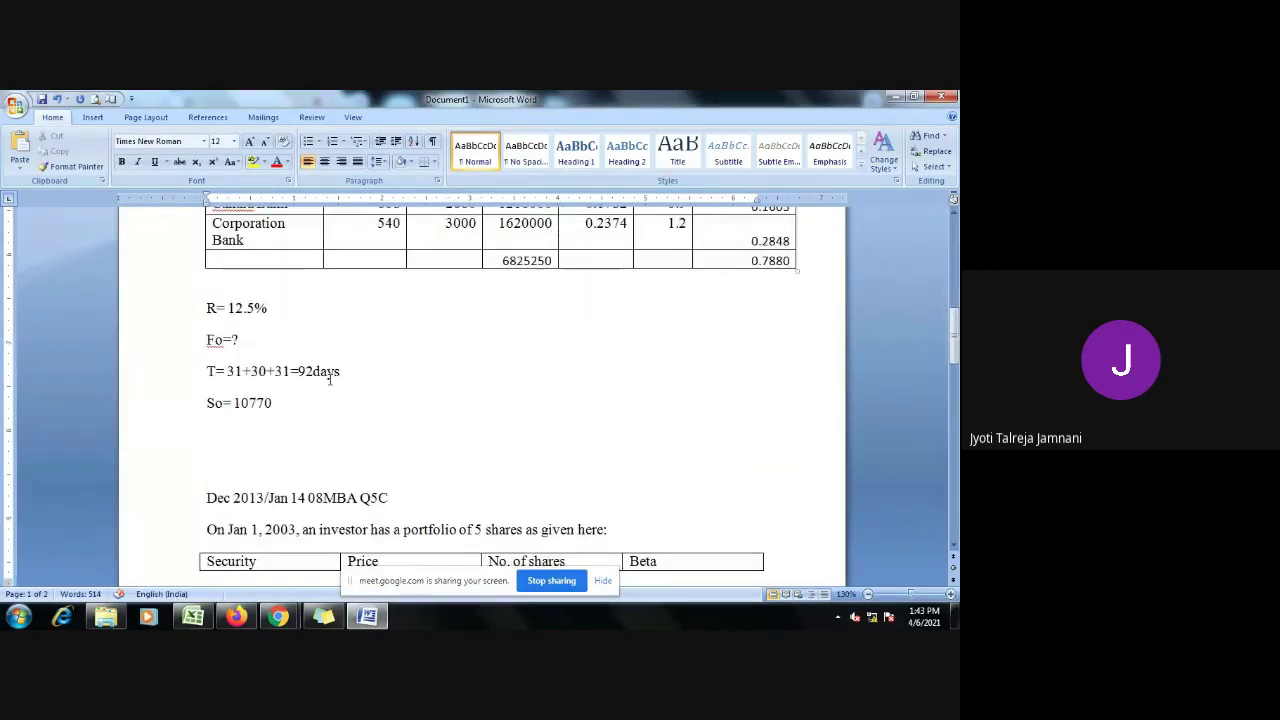
{"action": "left_click", "coordinate": [385, 407]}
{"action": "type", "text": "*20 ="}
{"action": "type", "text": "2,15,400"}
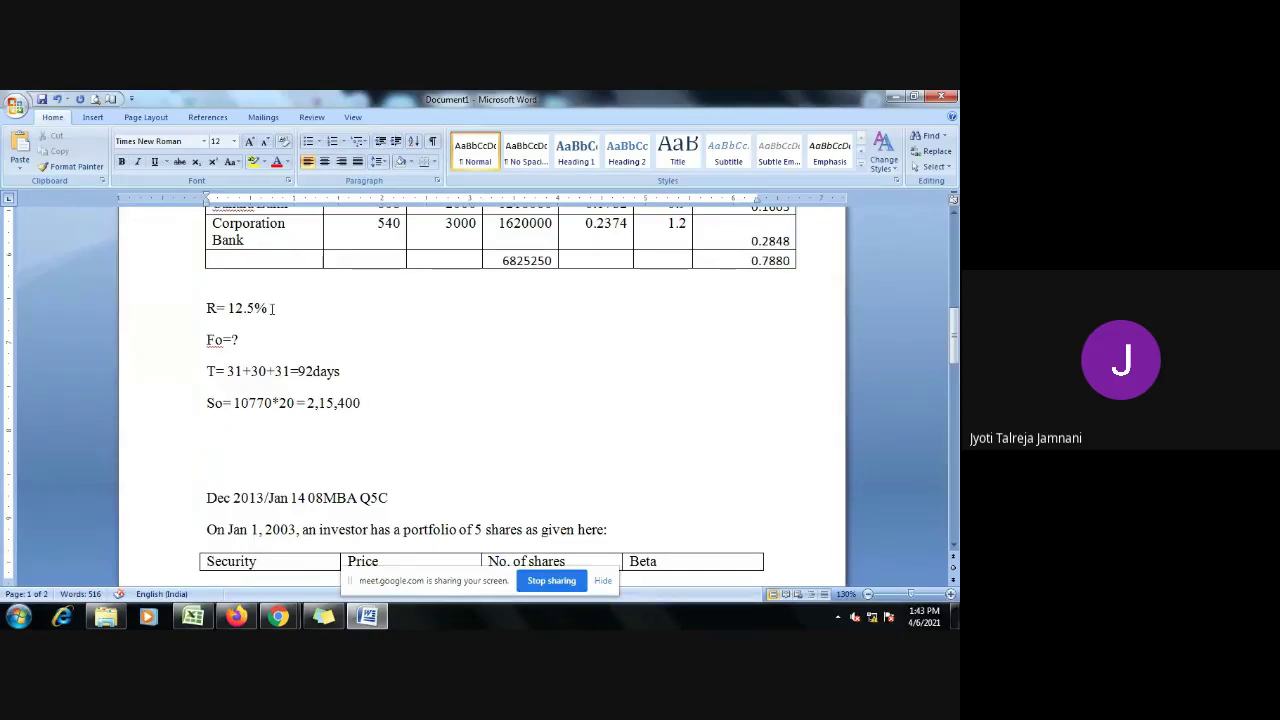
Step: Append the continuous rate formula "r2= 1* ln (1+ 0.125/1)" after R= 12.5% and begin another "r2=" expression
{"action": "left_click", "coordinate": [311, 313]}
{"action": "type", "text": "r"}
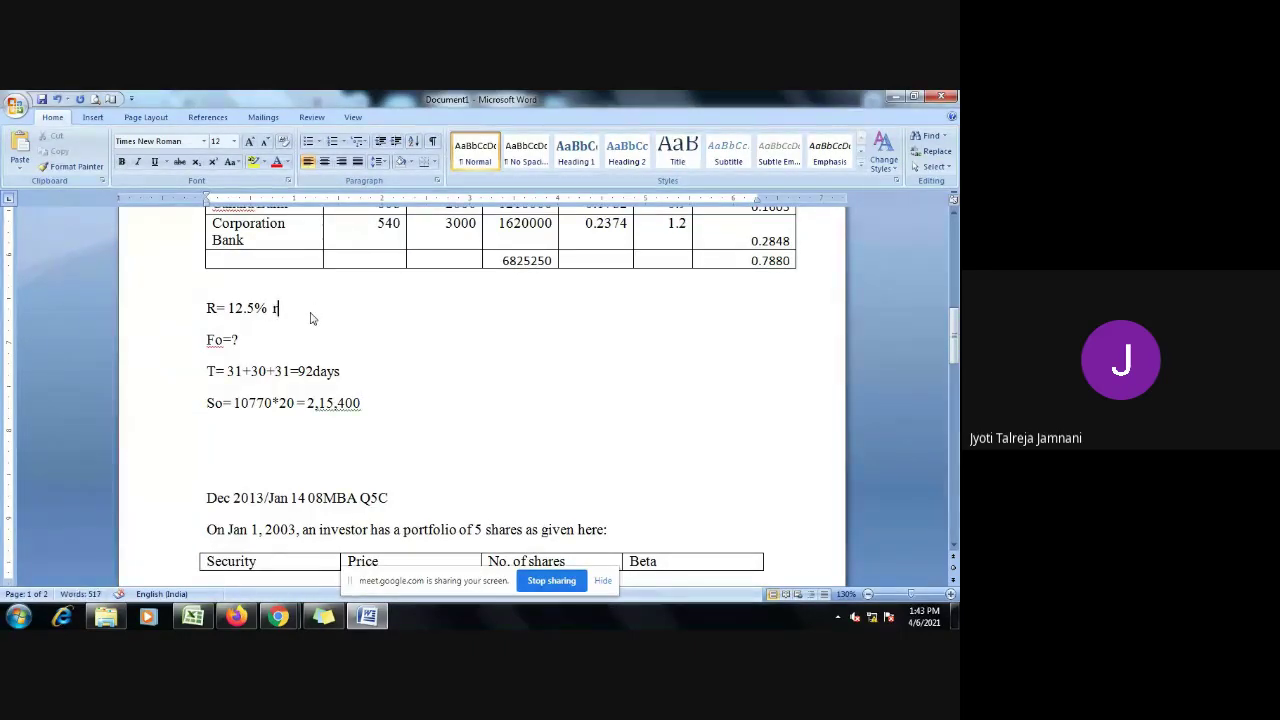
{"action": "type", "text": "2-"}
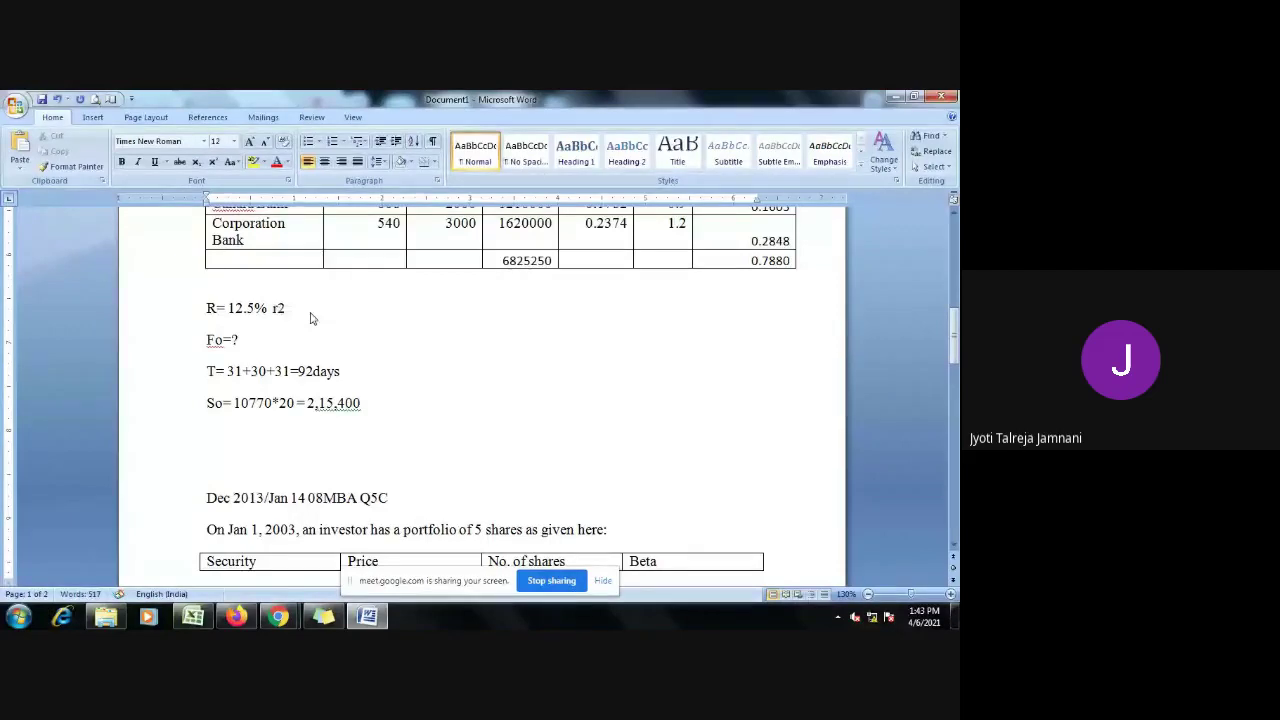
{"action": "key", "text": "BackSpace"}
{"action": "type", "text": "= 1* ln"}
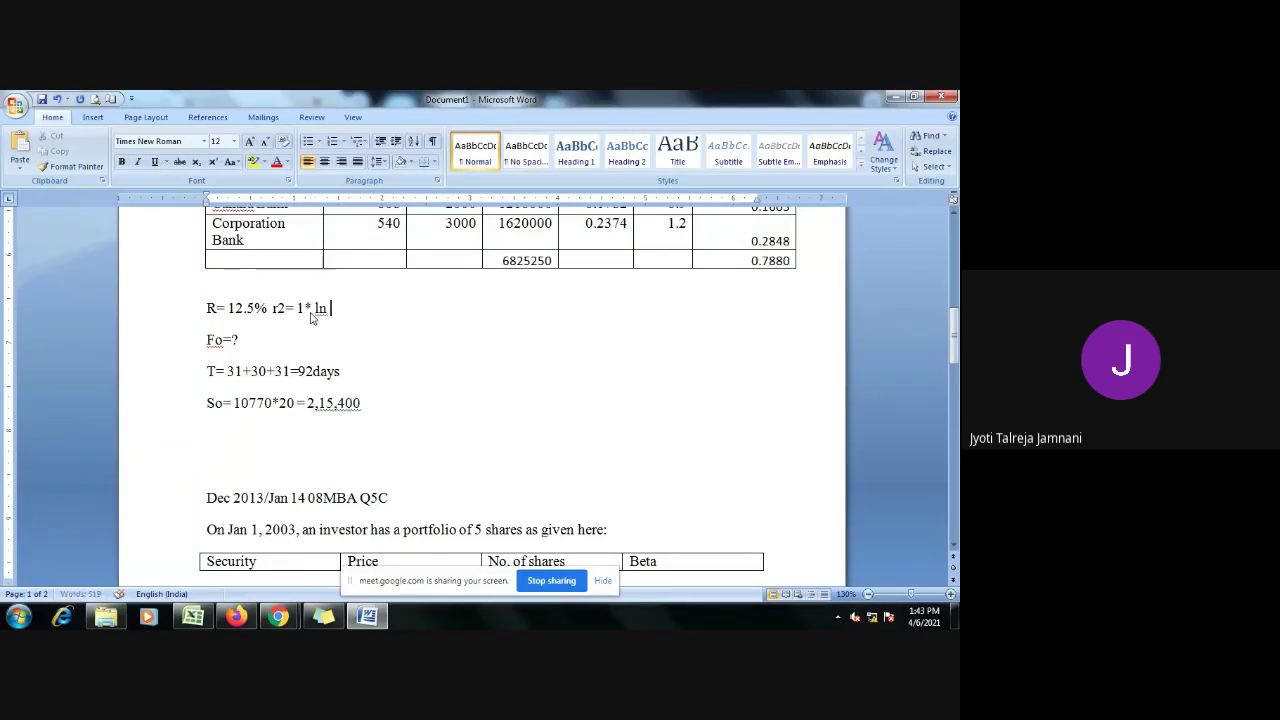
{"action": "type", "text": " (1"}
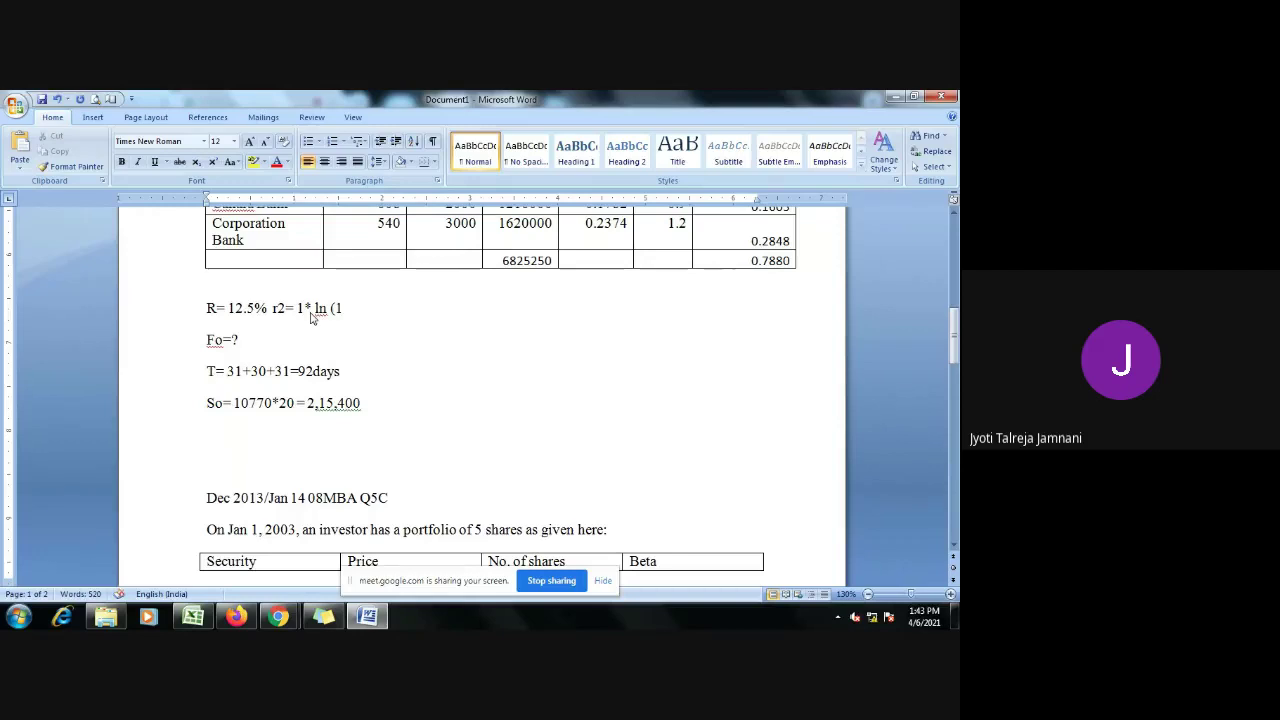
{"action": "type", "text": "+ 0.125/"}
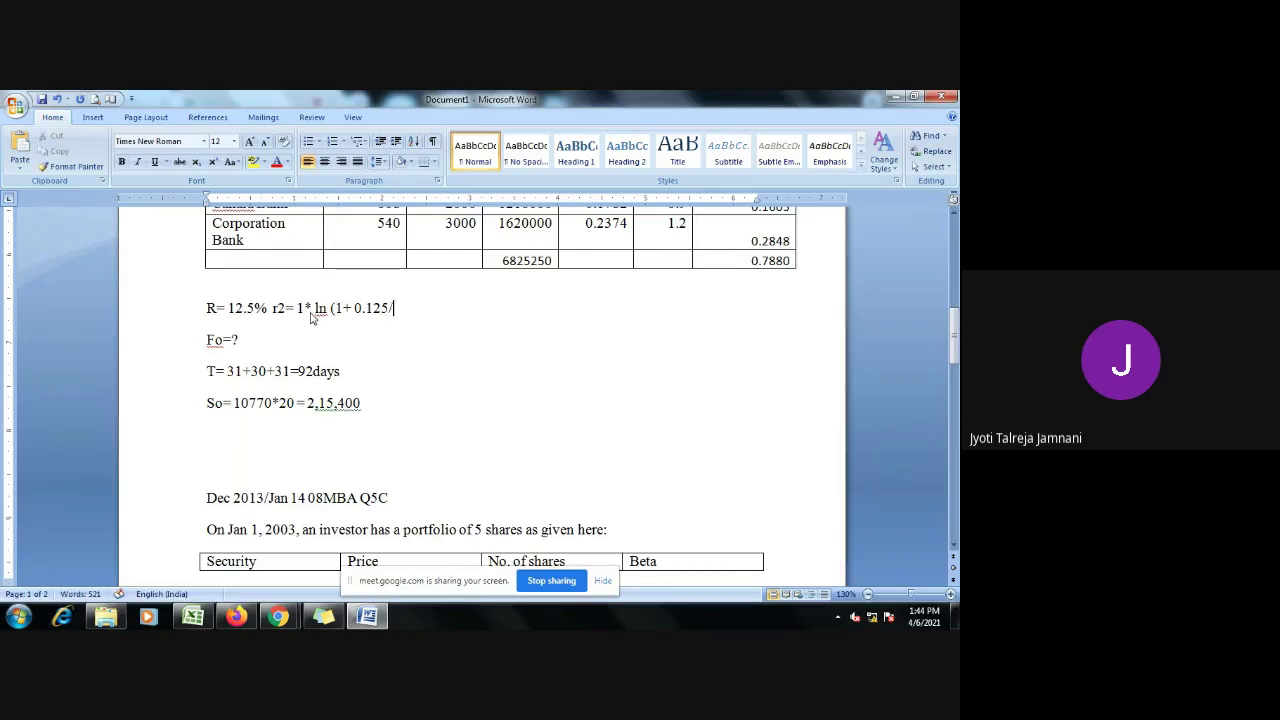
{"action": "type", "text": "1)  r2="}
Step: Complete the rate calculation on the R line with "1* ln(1.125) r2= 0.1177*100 = 11.77%"
{"action": "type", "text": "1* ln("}
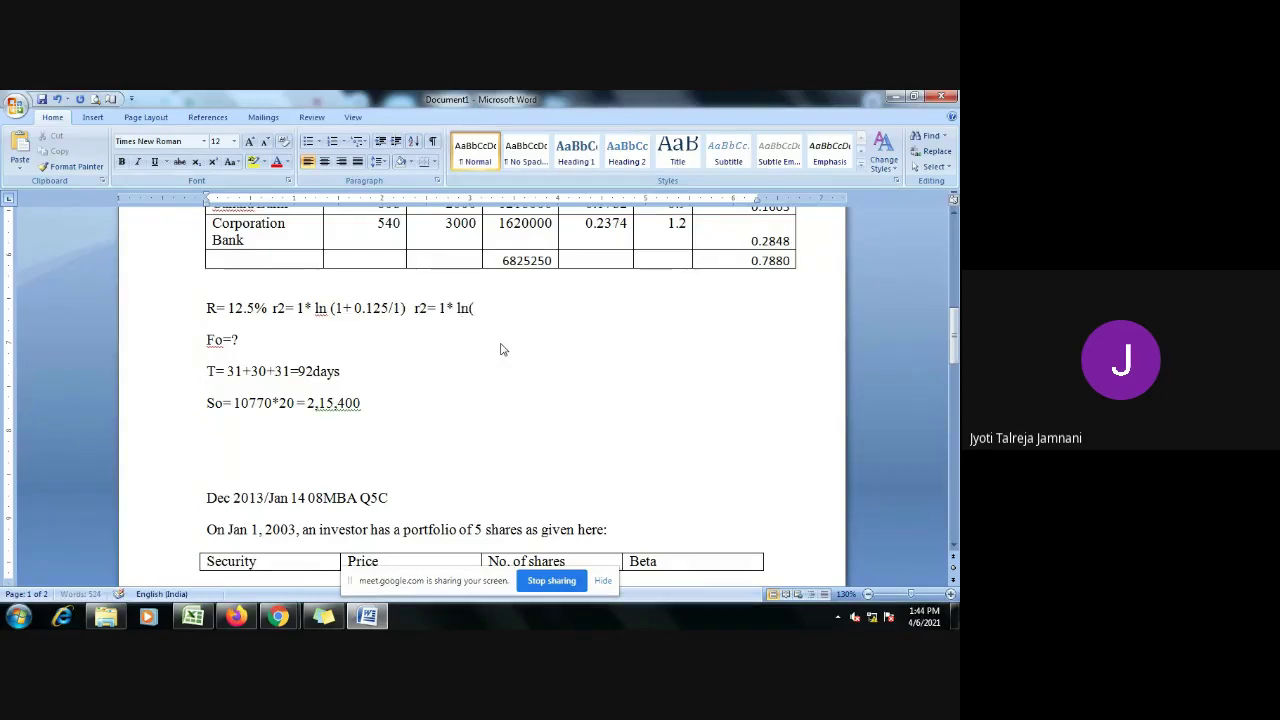
{"action": "type", "text": "1.125"}
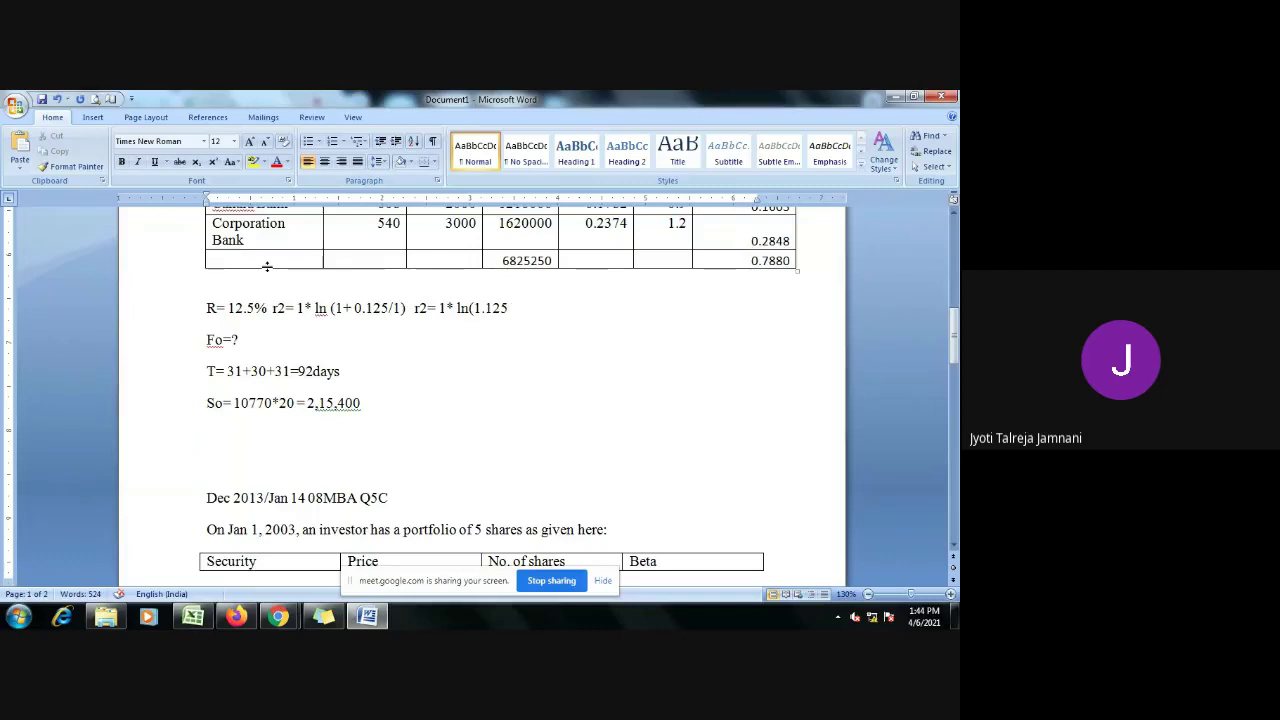
{"action": "type", "text": ")"}
{"action": "type", "text": "r2="}
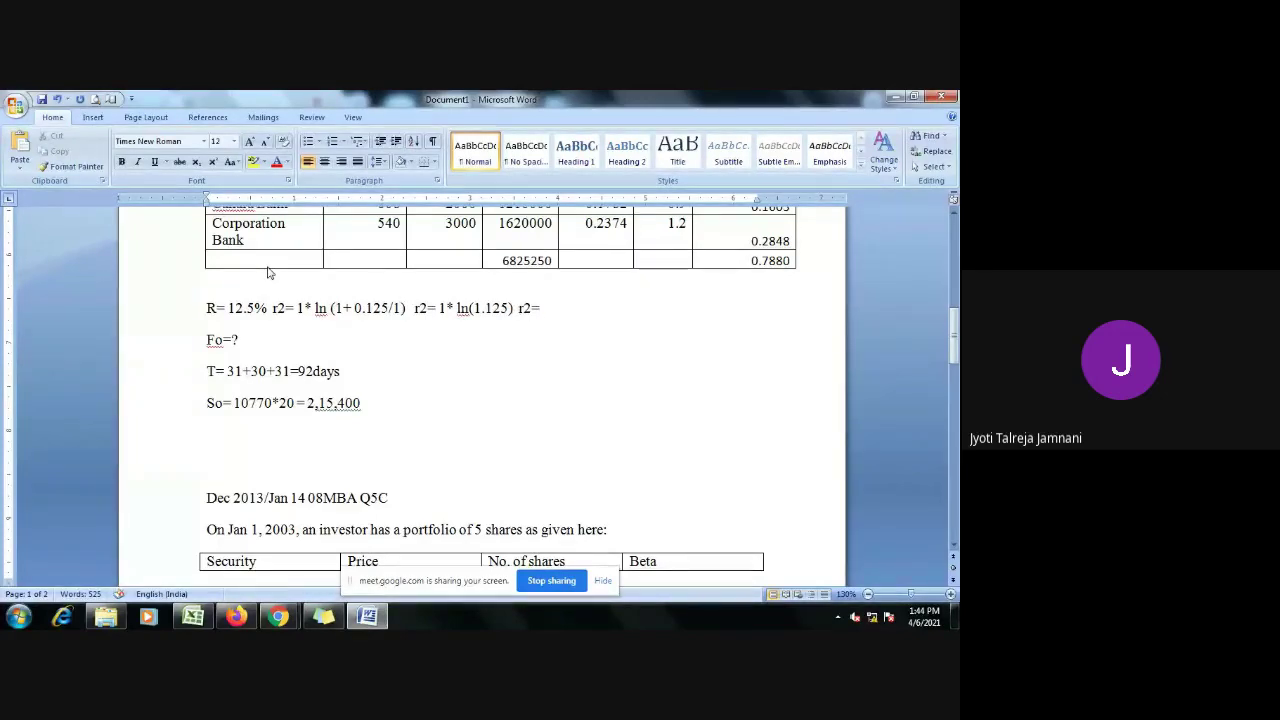
{"action": "type", "text": " 0.1177*100"}
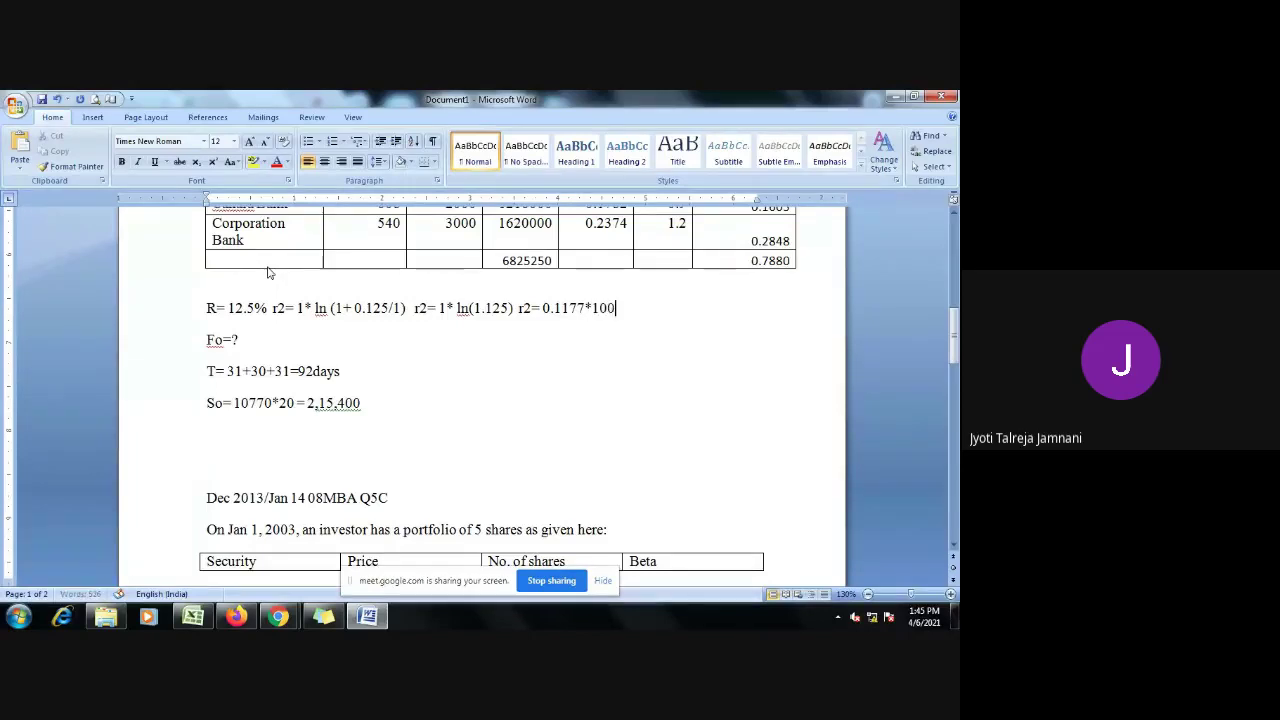
{"action": "type", "text": " = 11."}
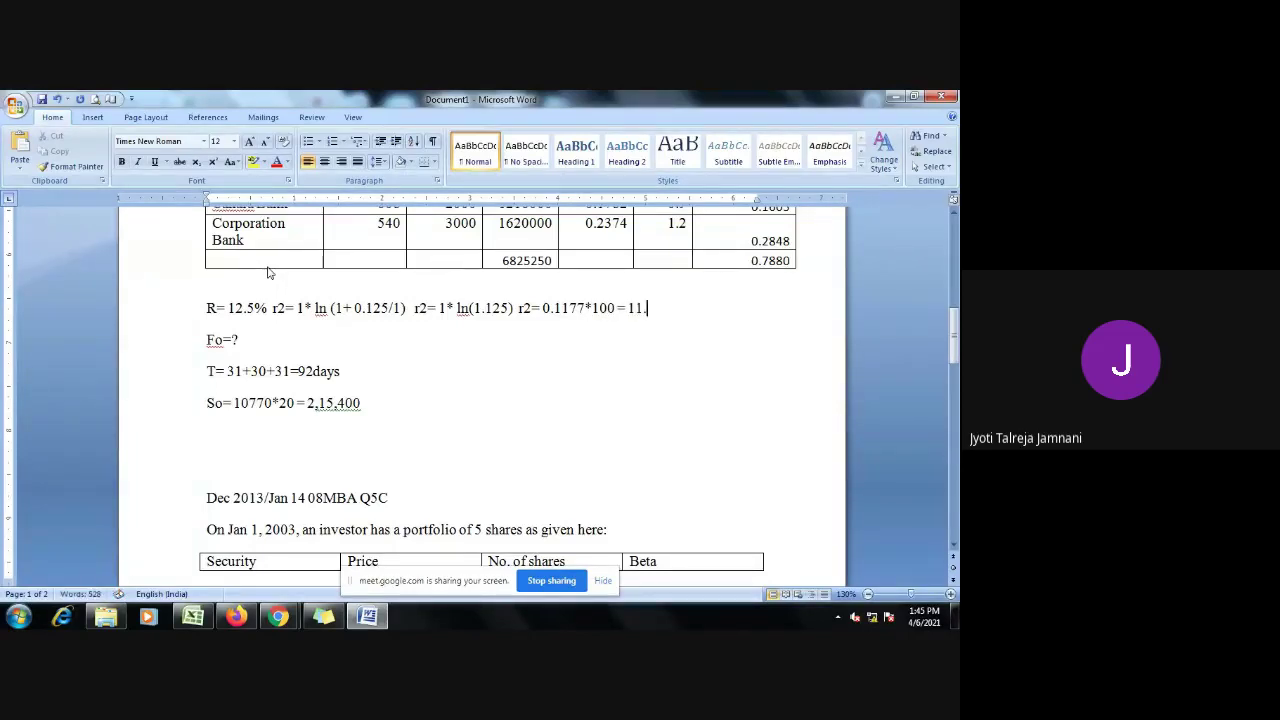
{"action": "type", "text": "77%"}
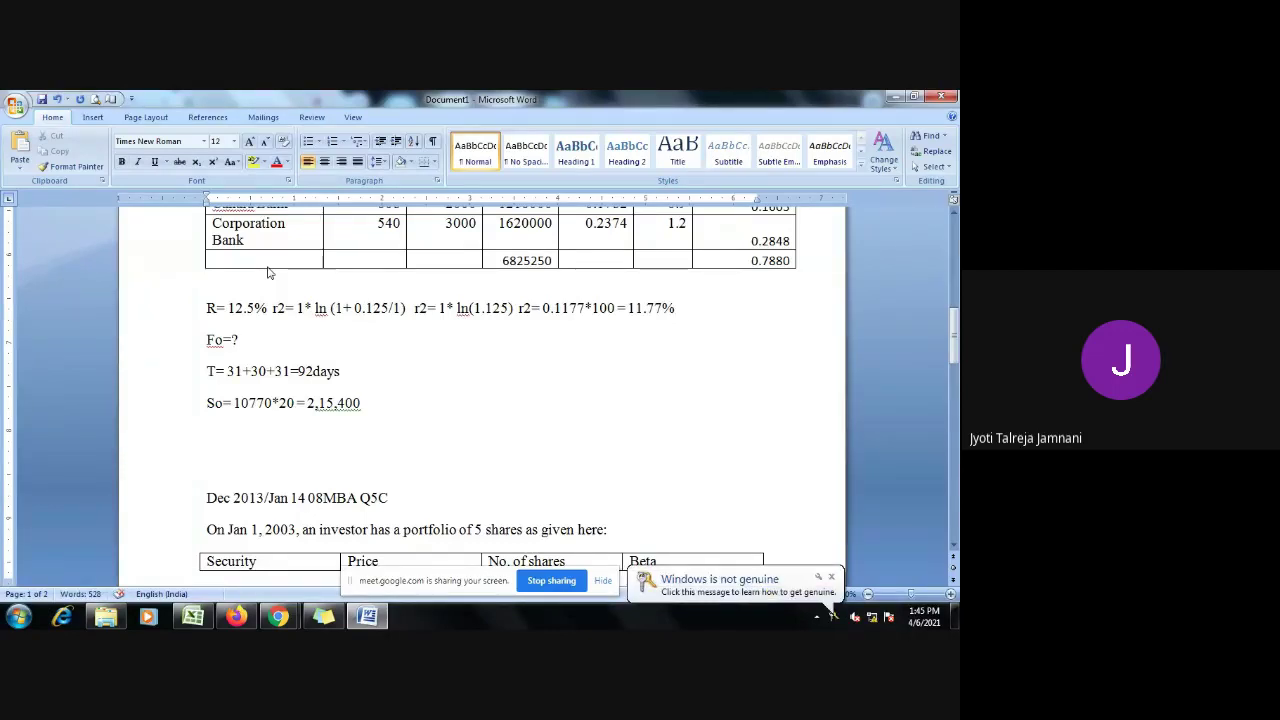
Step: Write the futures pricing formula "F0= So* e rt" on a new line below the So line
{"action": "scroll", "coordinate": [414, 331], "scroll_direction": "down", "scroll_amount": 1}
{"action": "left_click", "coordinate": [409, 366]}
{"action": "key", "text": "Return"}
{"action": "type", "text": "F0= "}
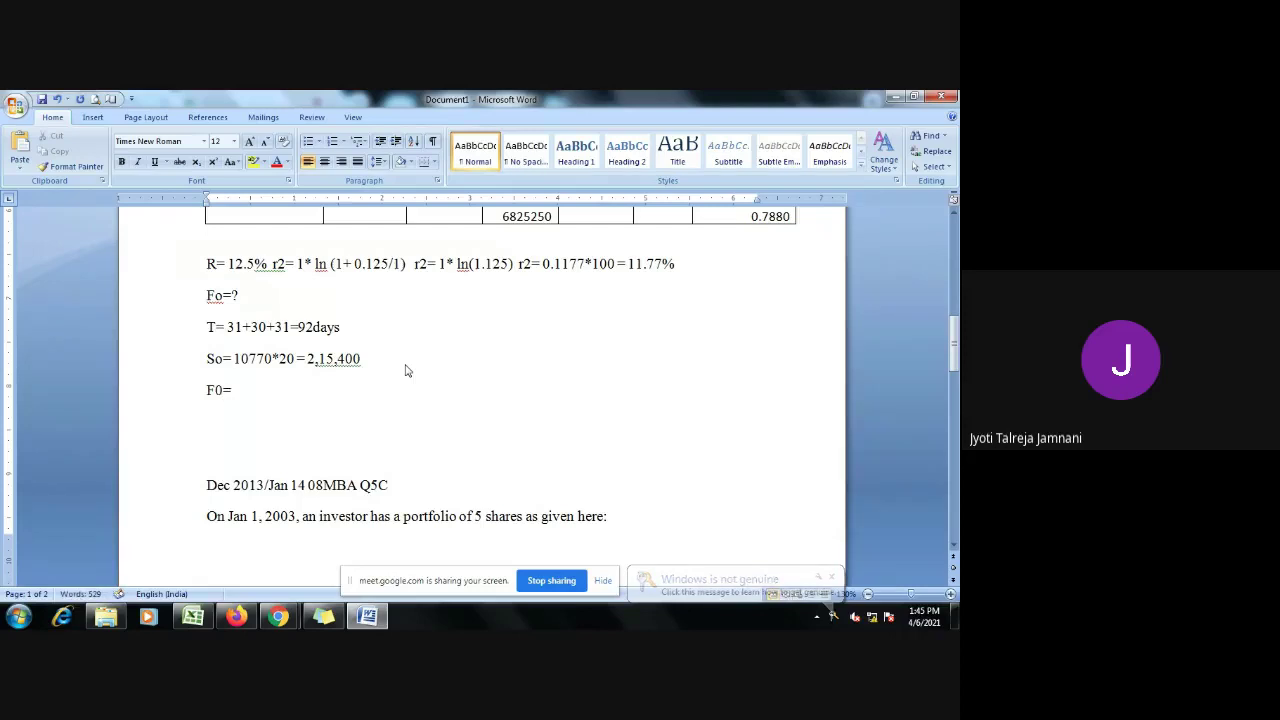
{"action": "type", "text": "So"}
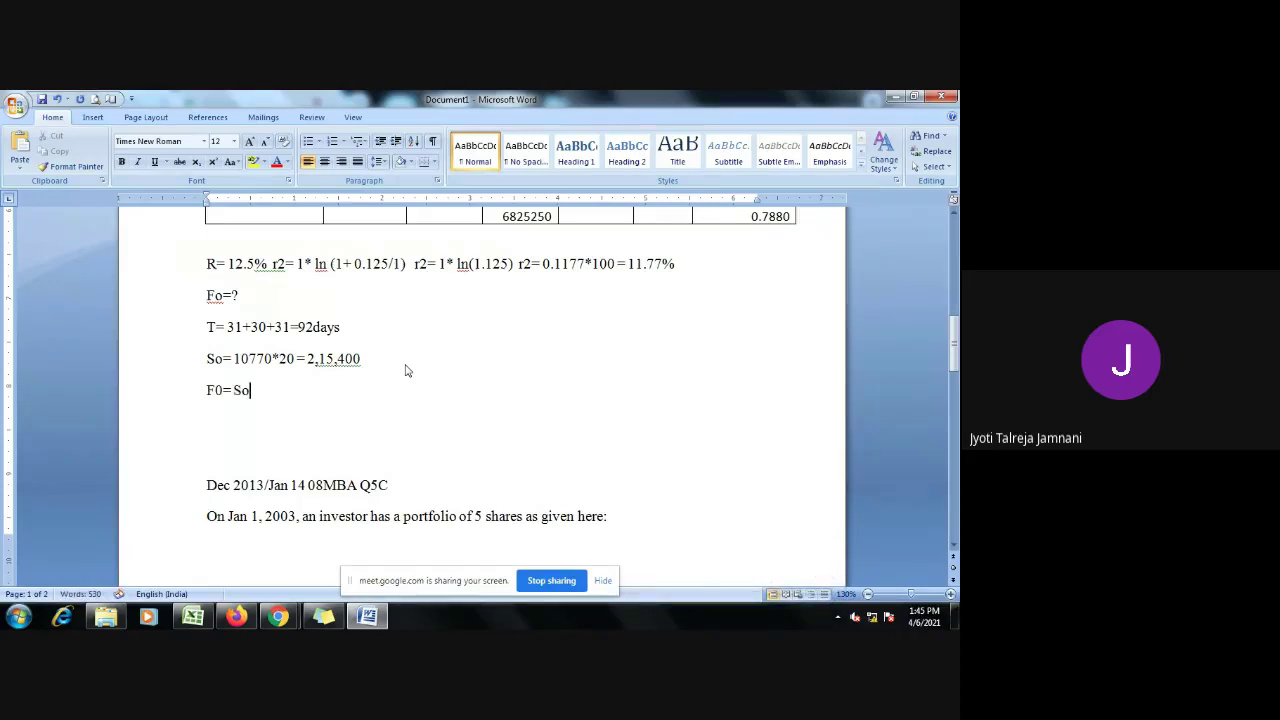
{"action": "type", "text": "* e rt"}
Step: Format the "rt" exponent in the F0 formula as superscript and start a new line below it
{"action": "left_click_drag", "start_coordinate": [281, 388], "coordinate": [271, 388]}
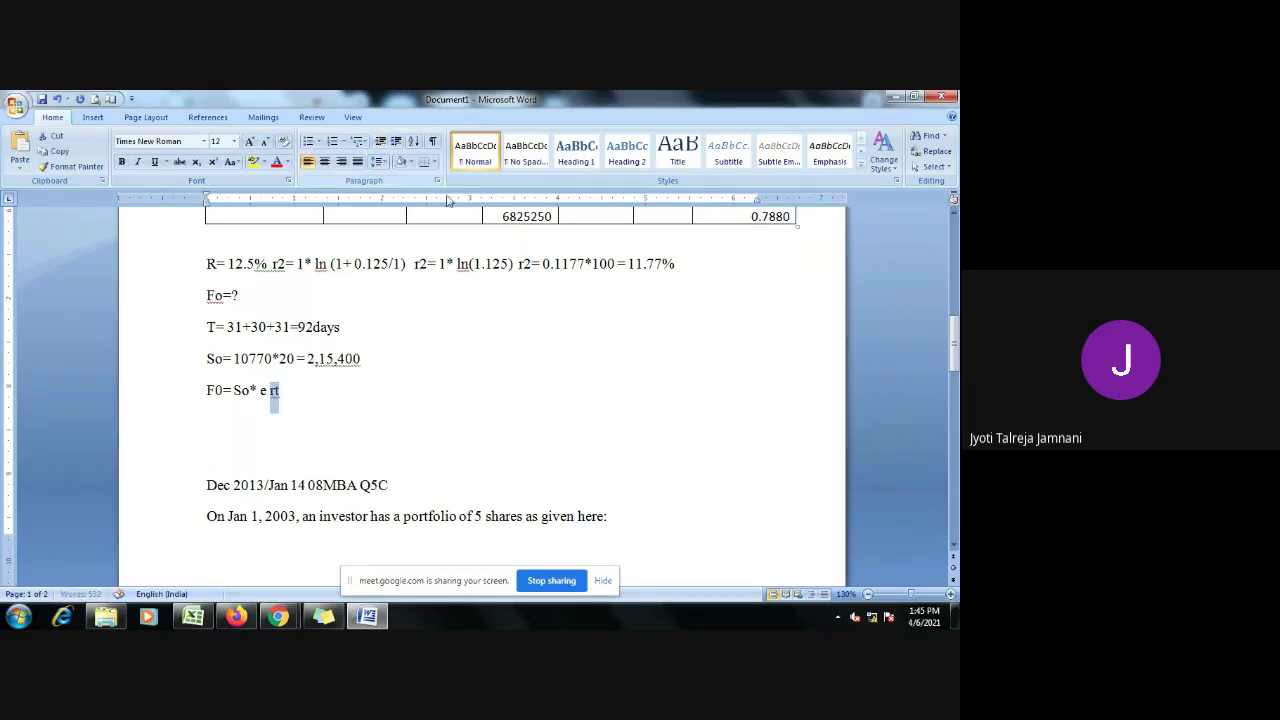
{"action": "left_click", "coordinate": [288, 181]}
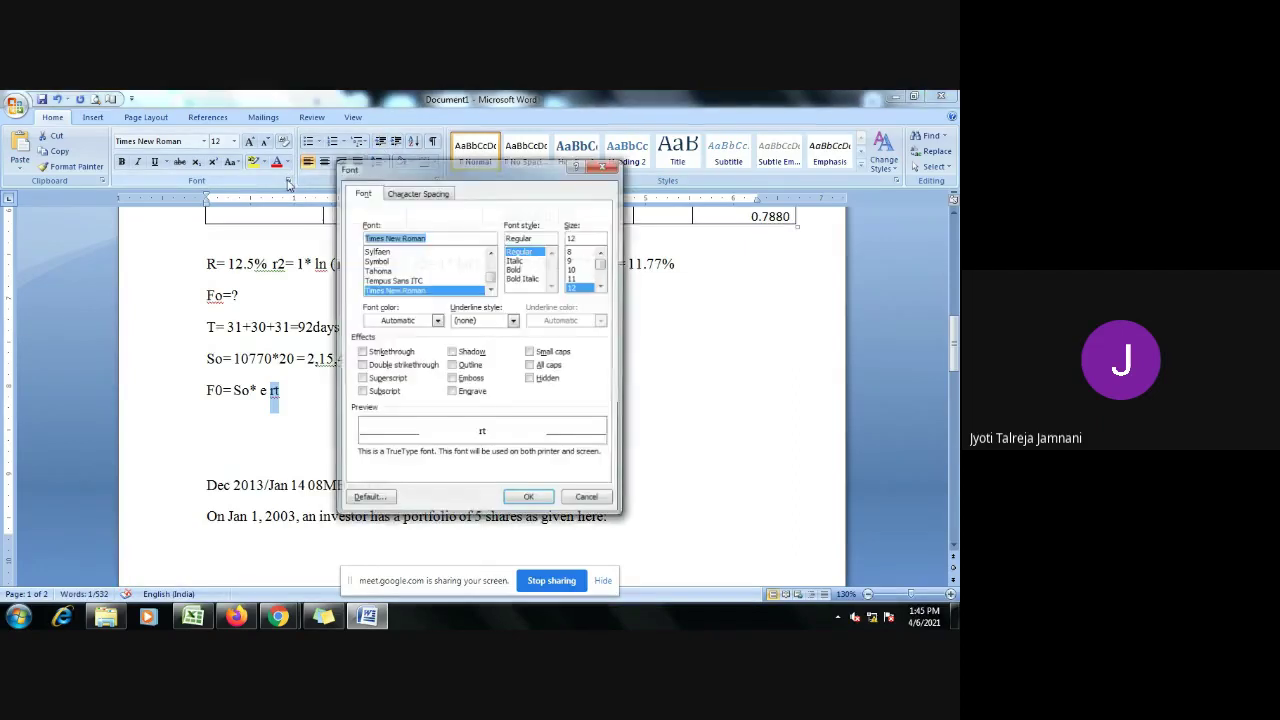
{"action": "left_click", "coordinate": [362, 379]}
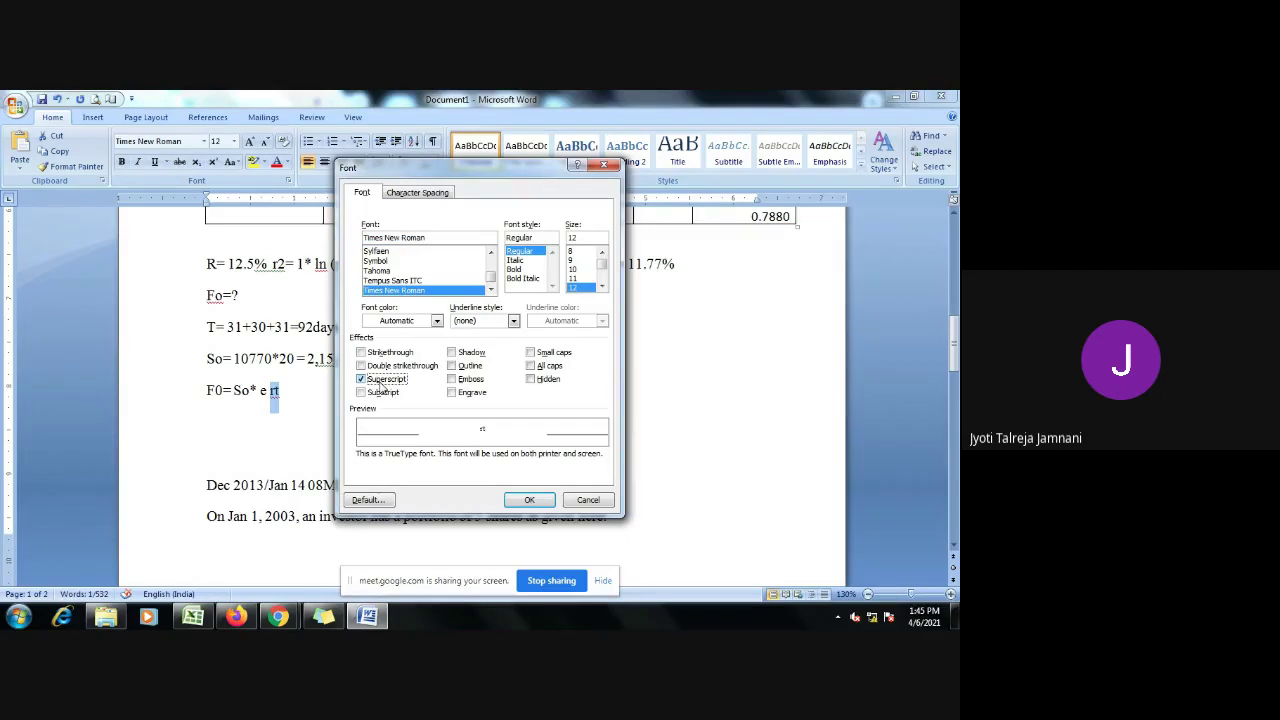
{"action": "left_click", "coordinate": [529, 500]}
{"action": "left_click", "coordinate": [403, 409]}
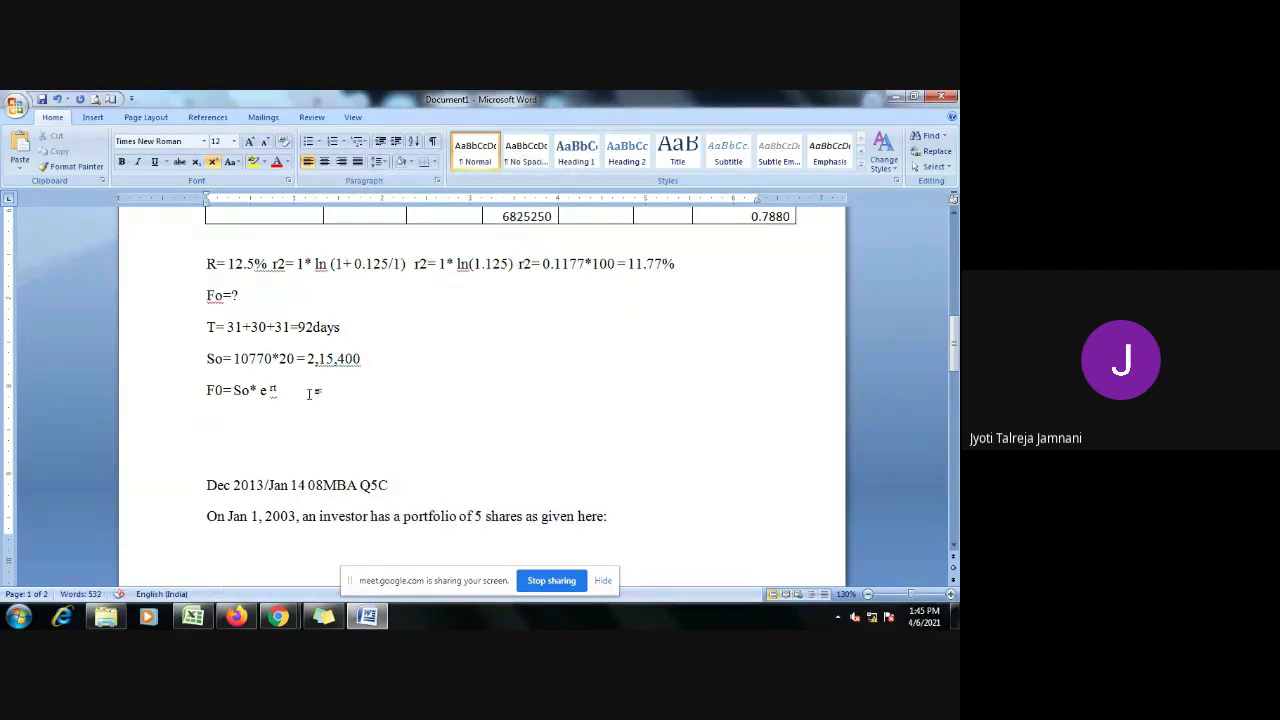
{"action": "key", "text": "Return"}
{"action": "type", "text": "F0="}
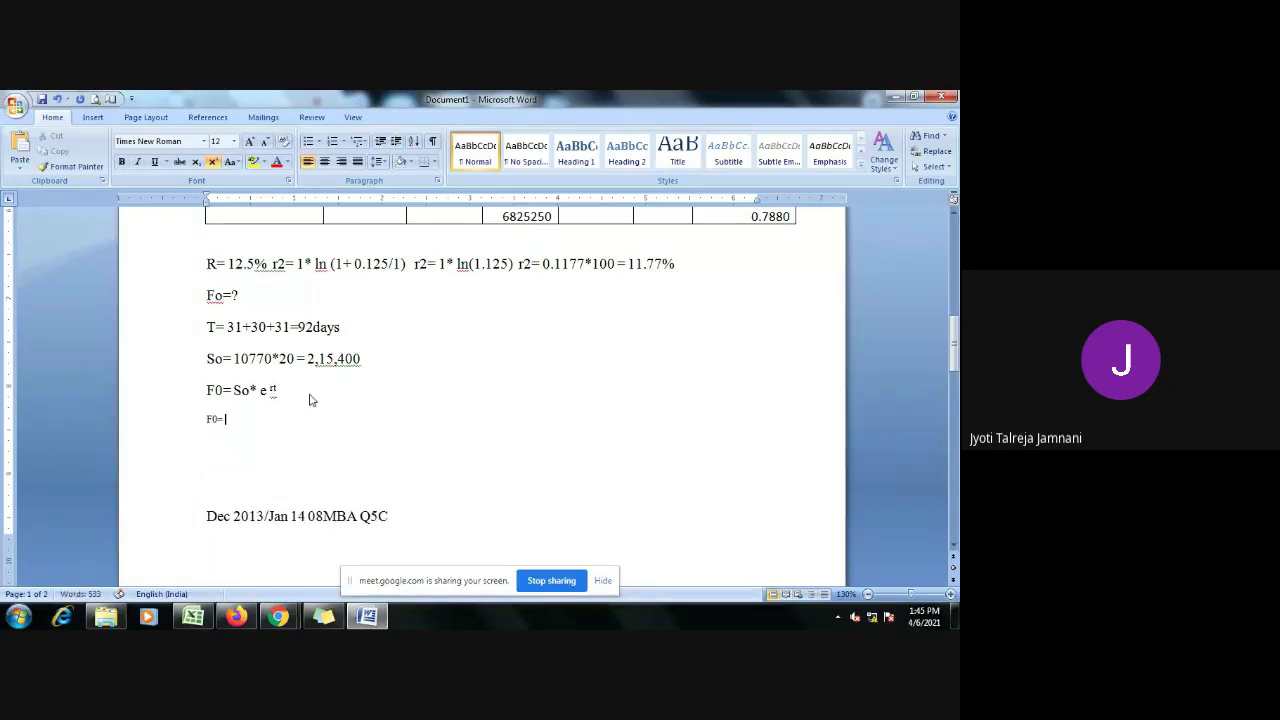
{"action": "key", "text": "BackSpace"}
{"action": "key", "text": "BackSpace"}
{"action": "key", "text": "BackSpace"}
Step: Turn off superscript on the new line and write "F0 = 2,15,400 * e (0.1177*92/365)"
{"action": "left_click", "coordinate": [288, 180]}
{"action": "key", "text": "alt+p"}
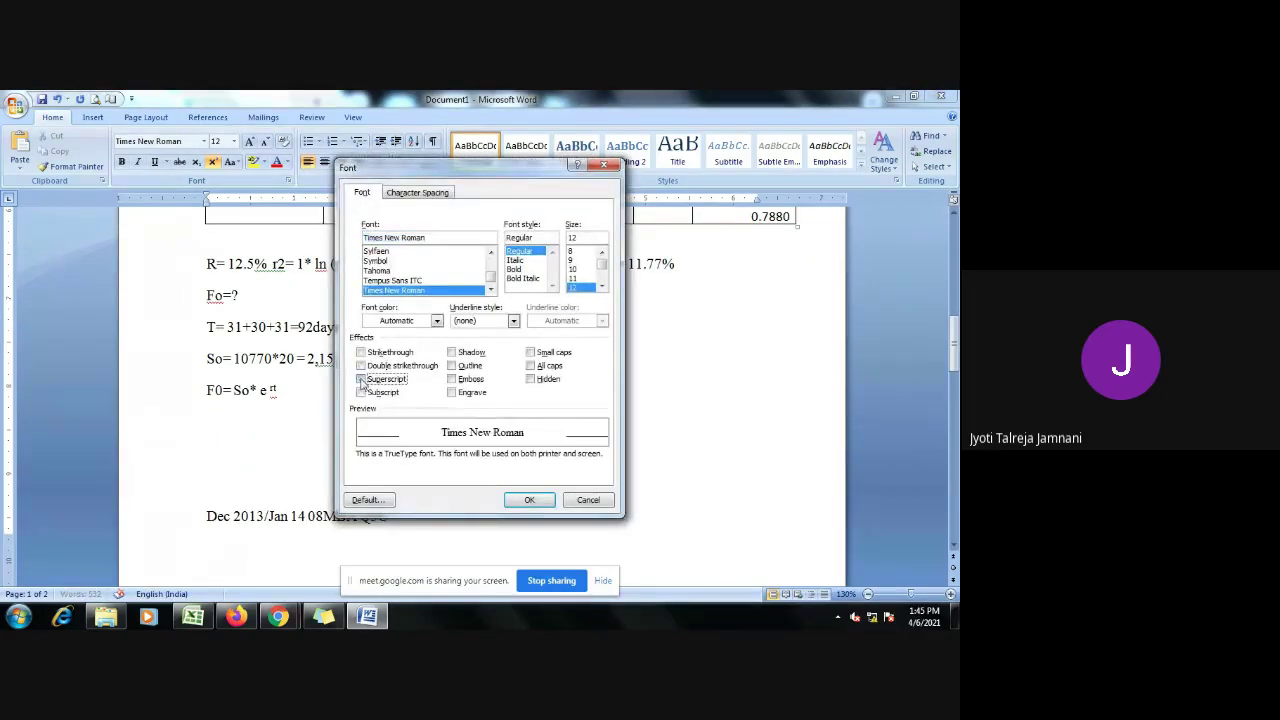
{"action": "left_click", "coordinate": [530, 500]}
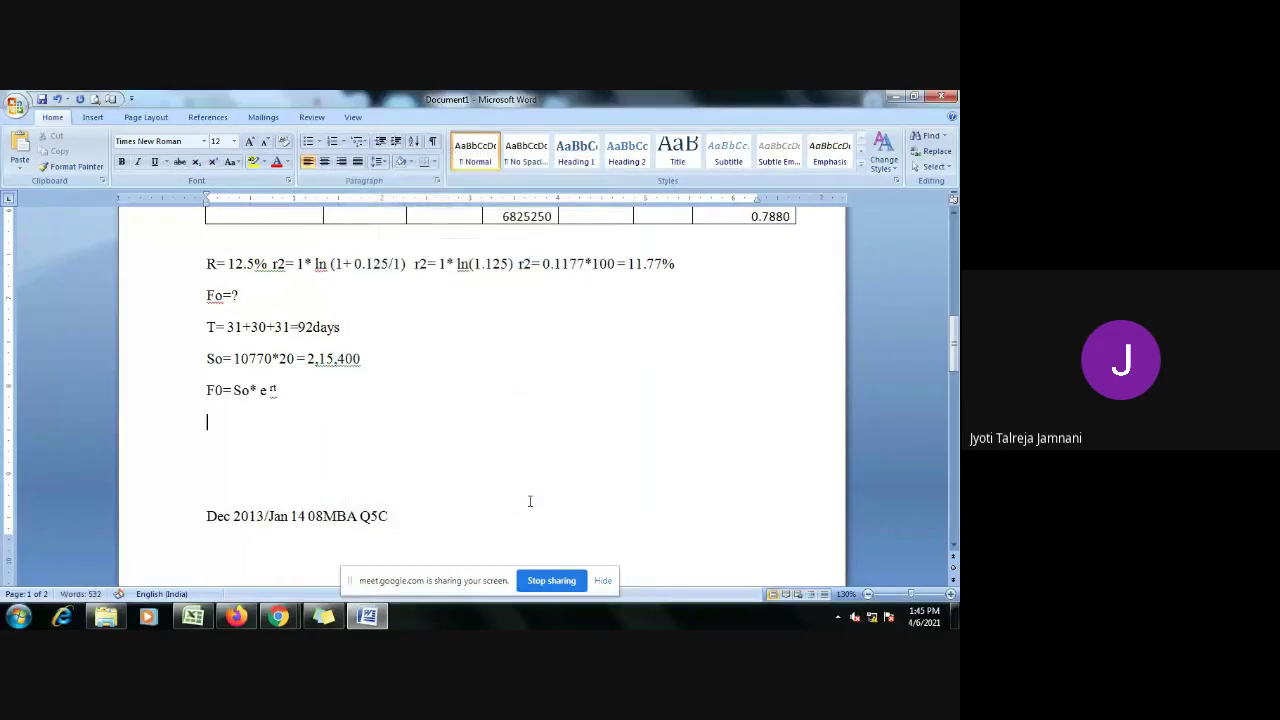
{"action": "type", "text": "F0 = 2,15,400"}
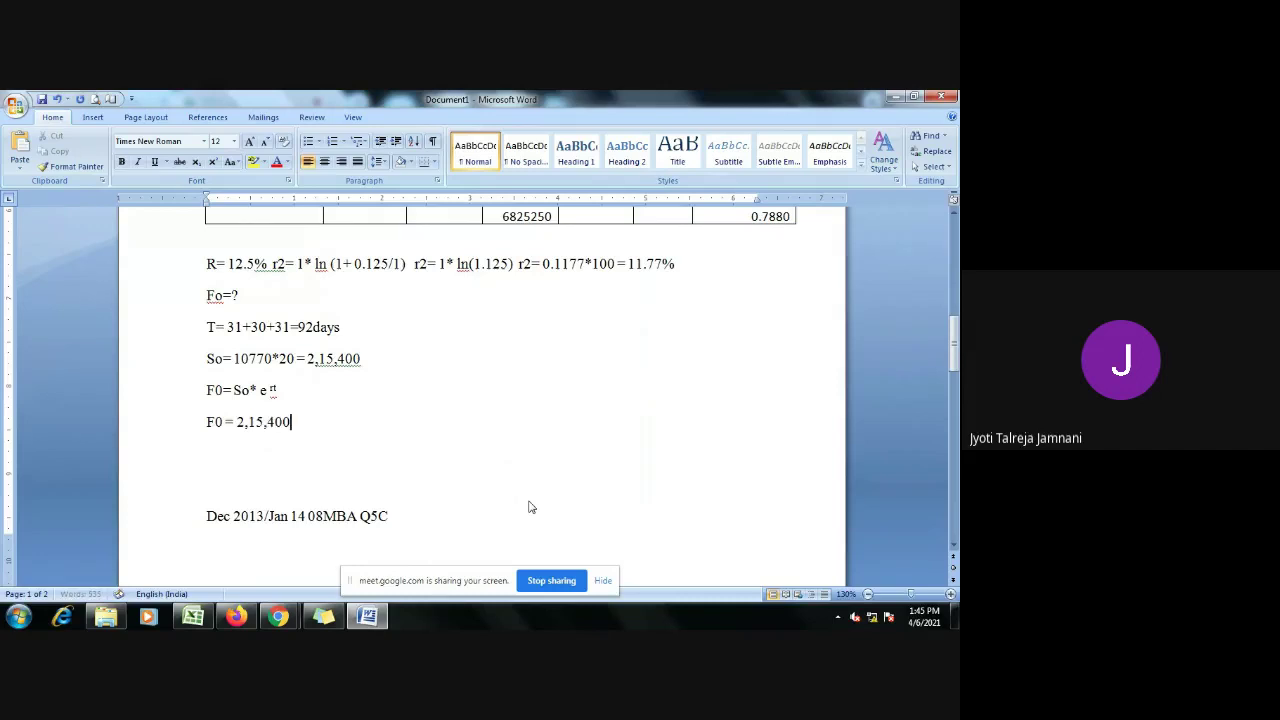
{"action": "type", "text": " * e (0.1177*92/365)"}
Step: Format the exponent "(0.1177*92/365)" in the F0 calculation as superscript
{"action": "left_click_drag", "start_coordinate": [420, 422], "coordinate": [313, 422]}
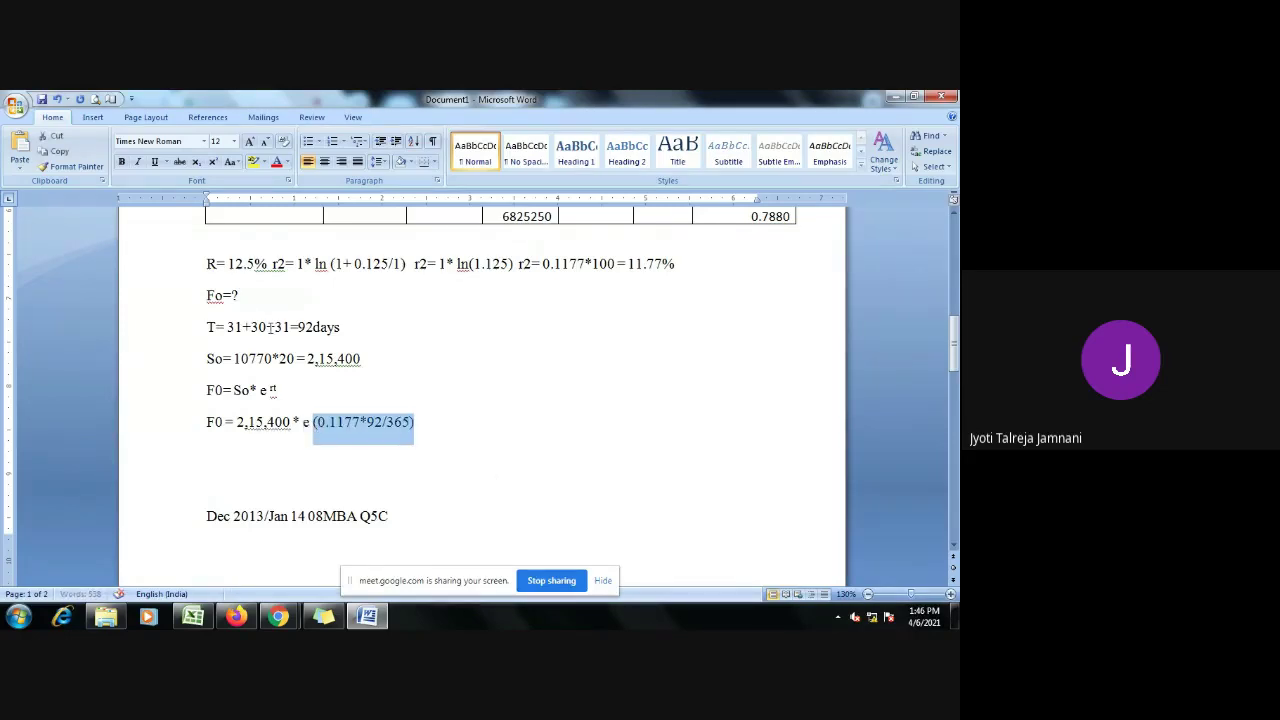
{"action": "left_click", "coordinate": [288, 180]}
{"action": "left_click", "coordinate": [361, 379]}
{"action": "left_click", "coordinate": [529, 499]}
Step: Write the result "F0 = 2,21,862" below the F0 calculation and start a new line
{"action": "left_click", "coordinate": [455, 454]}
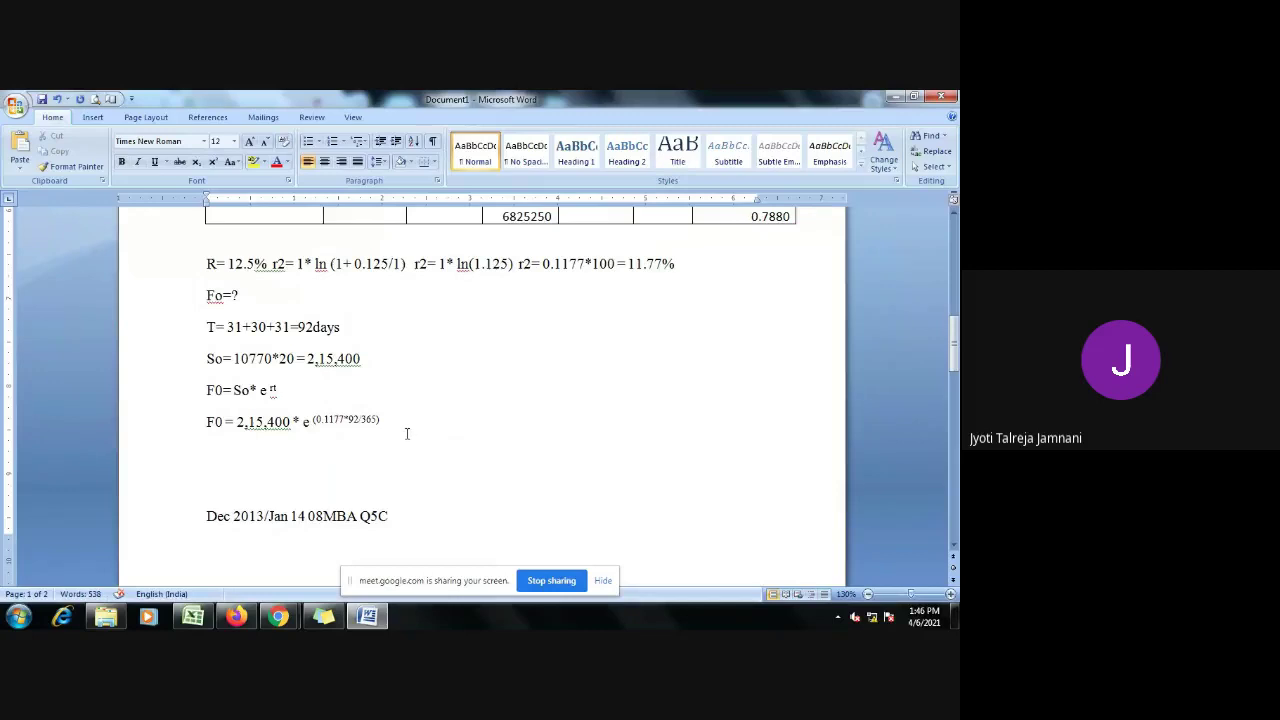
{"action": "type", "text": "F0 ="}
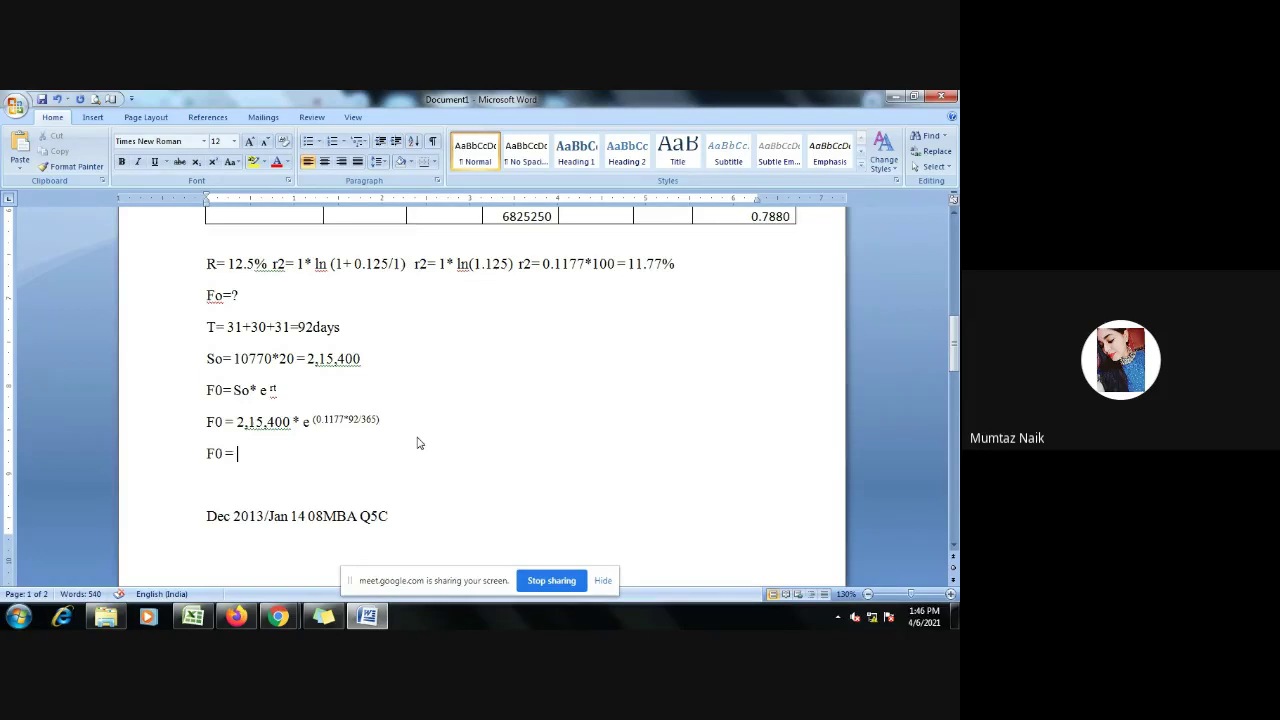
{"action": "type", "text": "2,21,862"}
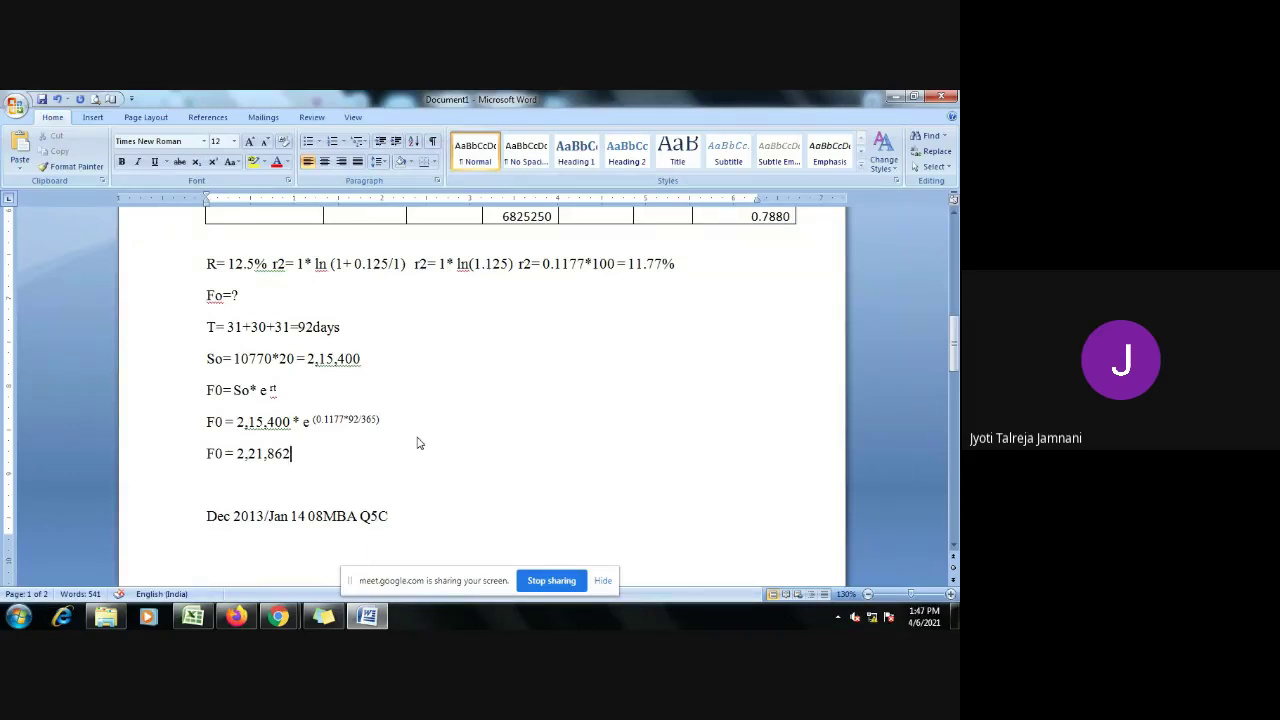
{"action": "key", "text": "ctrl+z"}
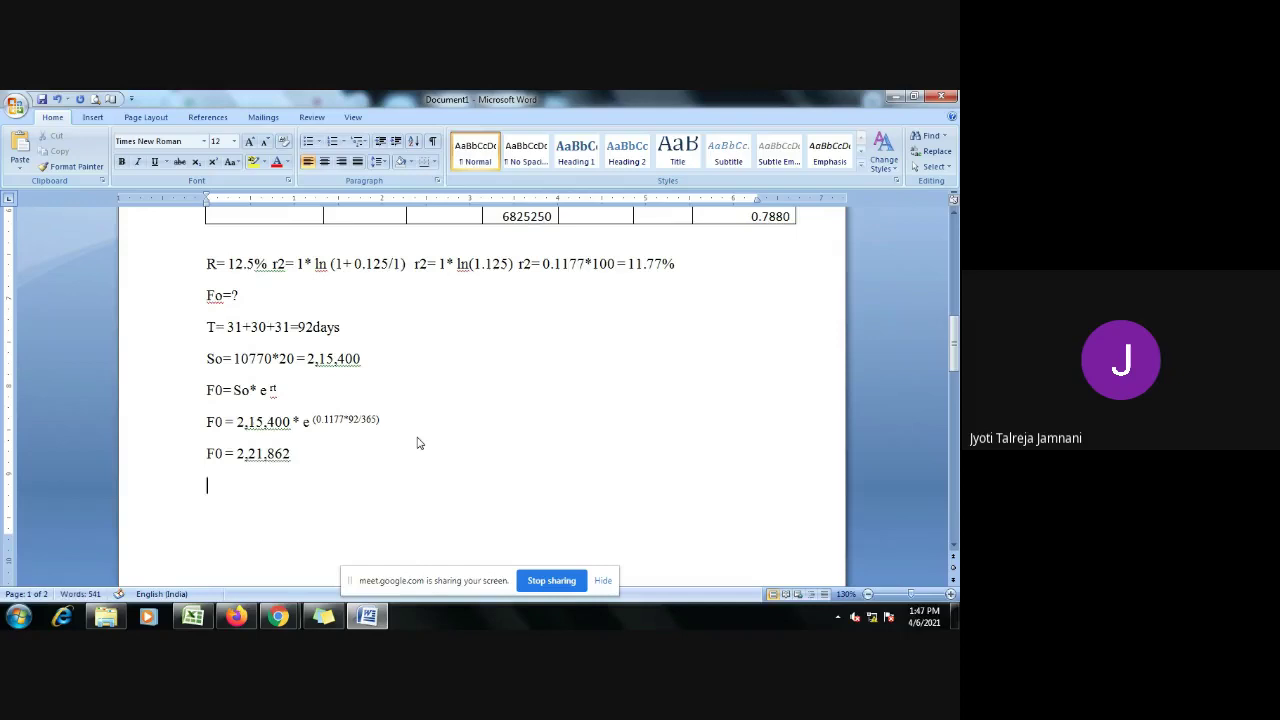
Step: Highlight the question sentence "Calculate the theoretical value of the CNX Bank Index futures for May 2011" in yellow
{"action": "scroll", "coordinate": [452, 400], "scroll_direction": "up", "scroll_amount": 10}
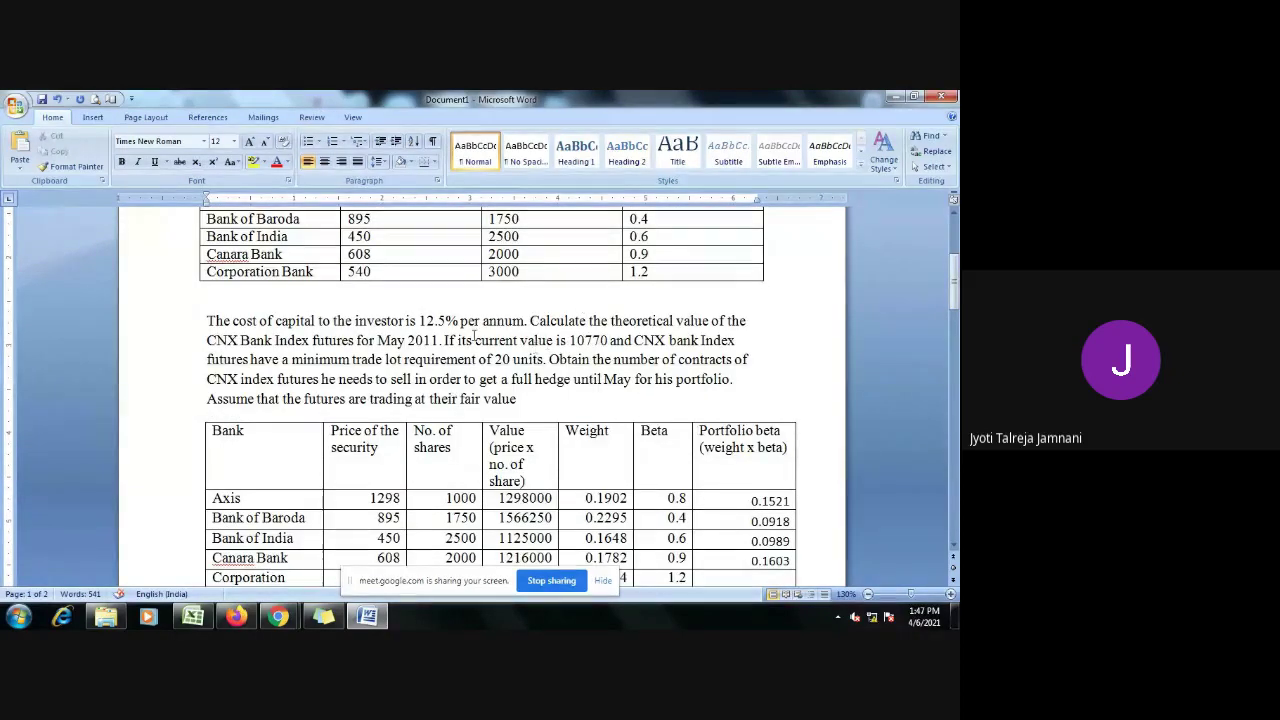
{"action": "left_click_drag", "start_coordinate": [531, 322], "coordinate": [439, 341]}
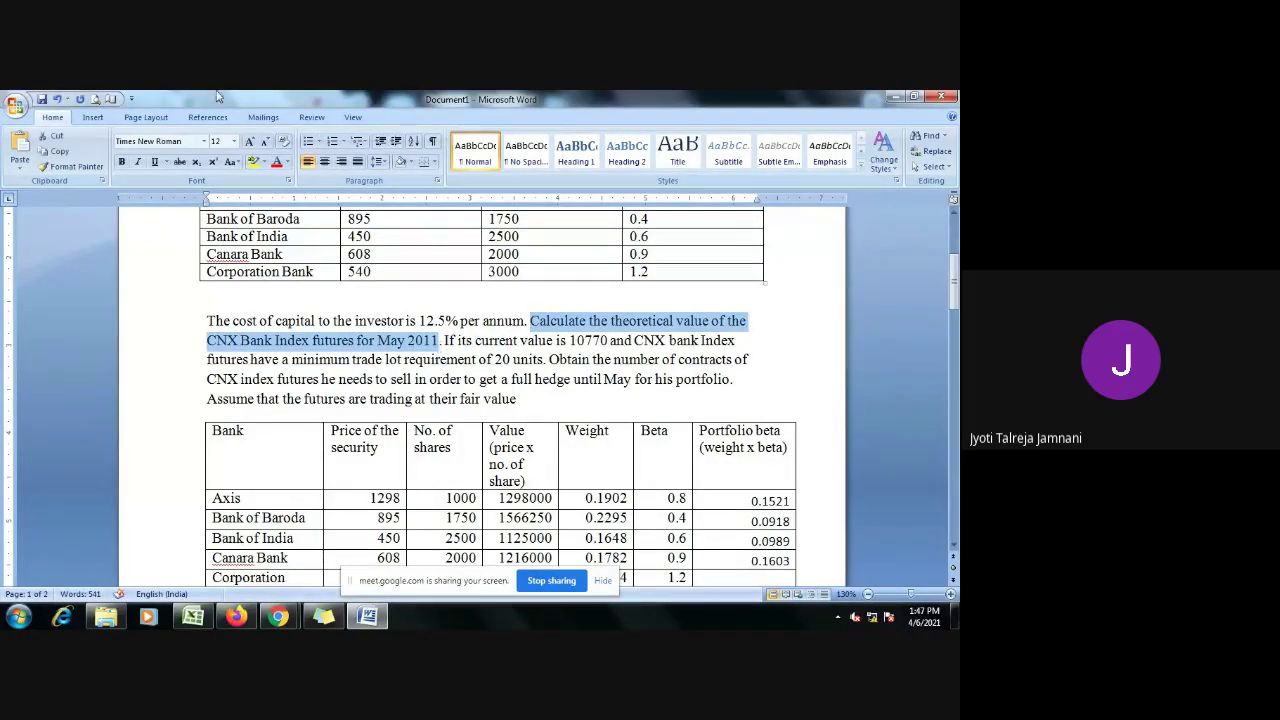
{"action": "left_click", "coordinate": [254, 163]}
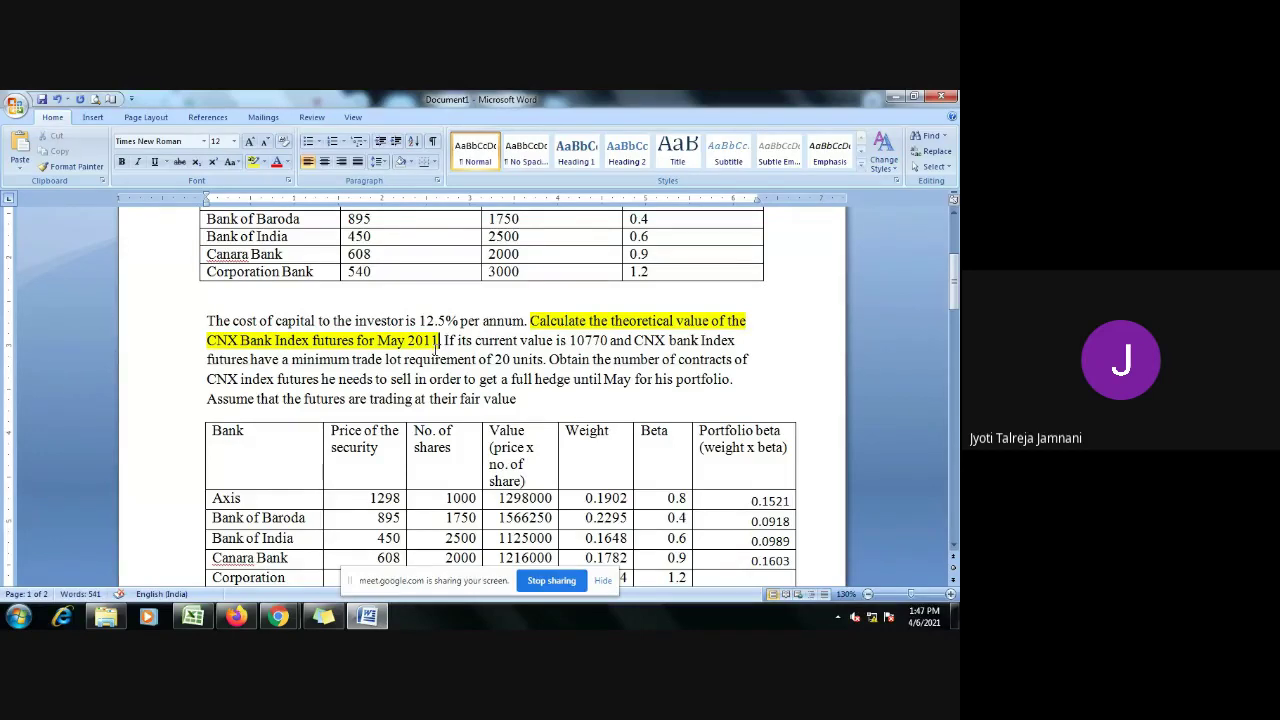
{"action": "scroll", "coordinate": [437, 343], "scroll_direction": "down", "scroll_amount": 4}
{"action": "scroll", "coordinate": [265, 368], "scroll_direction": "down", "scroll_amount": 3}
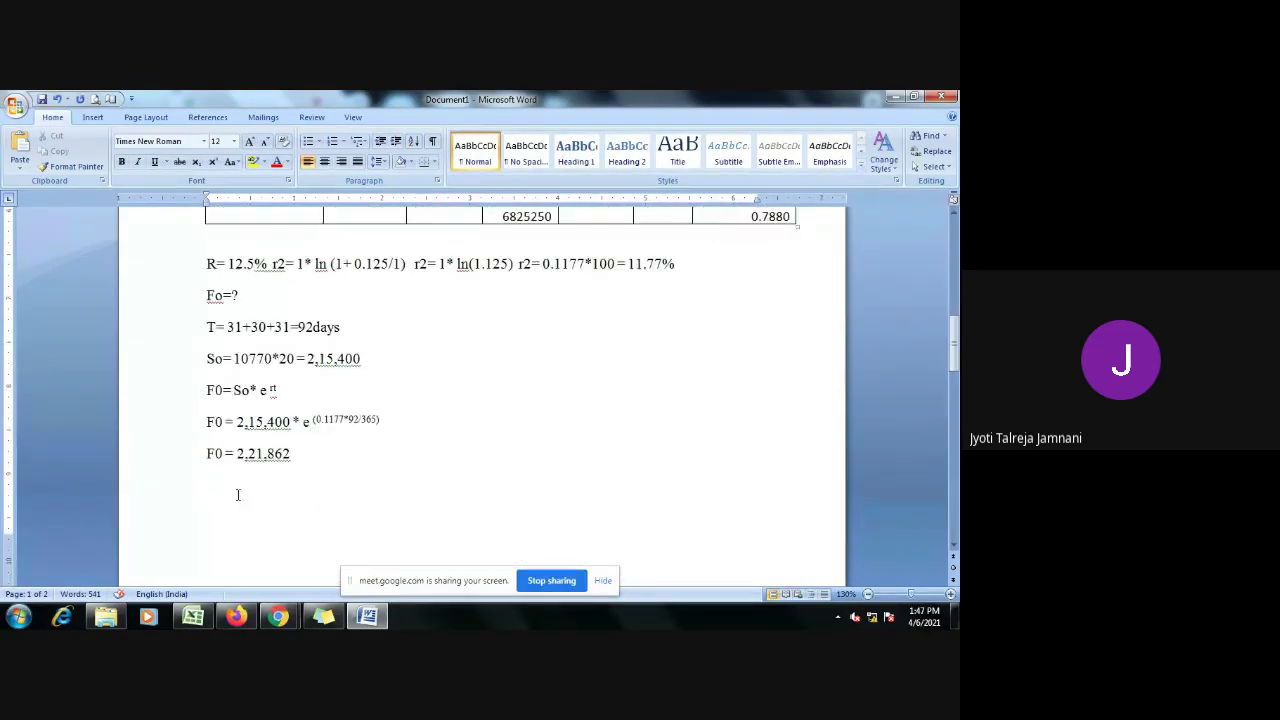
Step: Highlight the sentence about obtaining the number of CNX index futures contracts for a full hedge until May in yellow
{"action": "scroll", "coordinate": [307, 455], "scroll_direction": "up", "scroll_amount": 6}
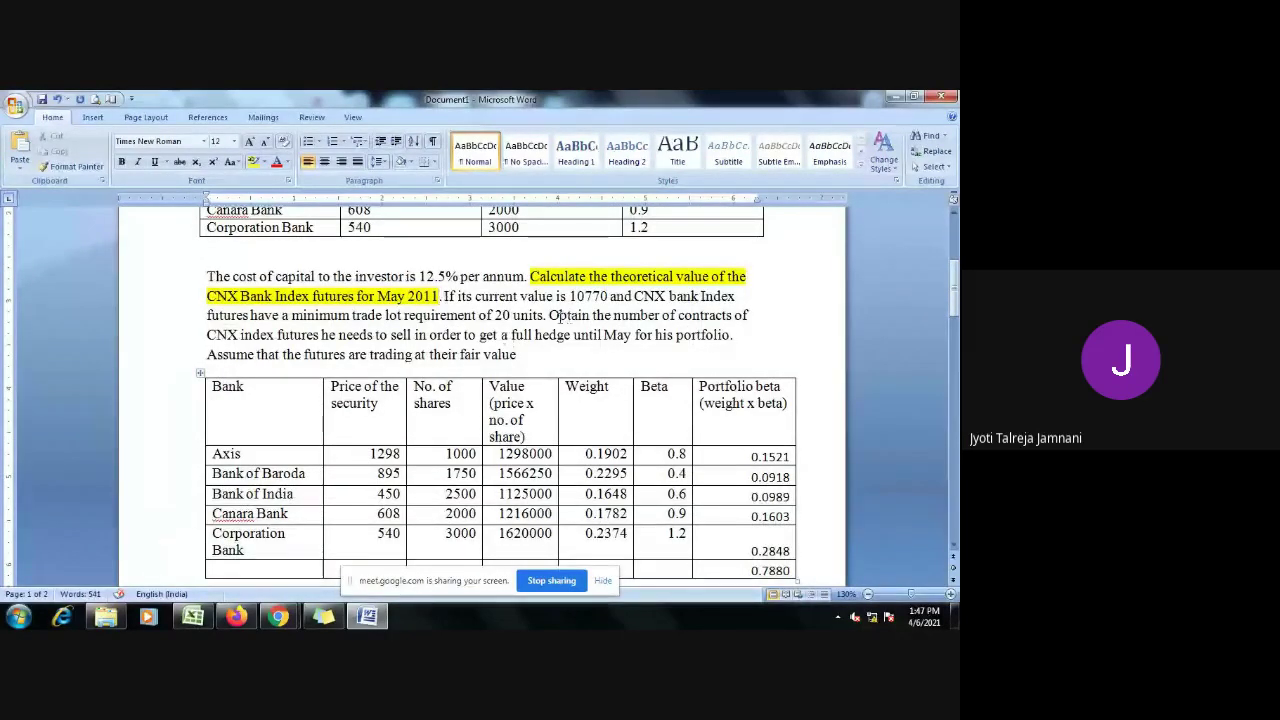
{"action": "left_click_drag", "start_coordinate": [548, 315], "coordinate": [740, 348]}
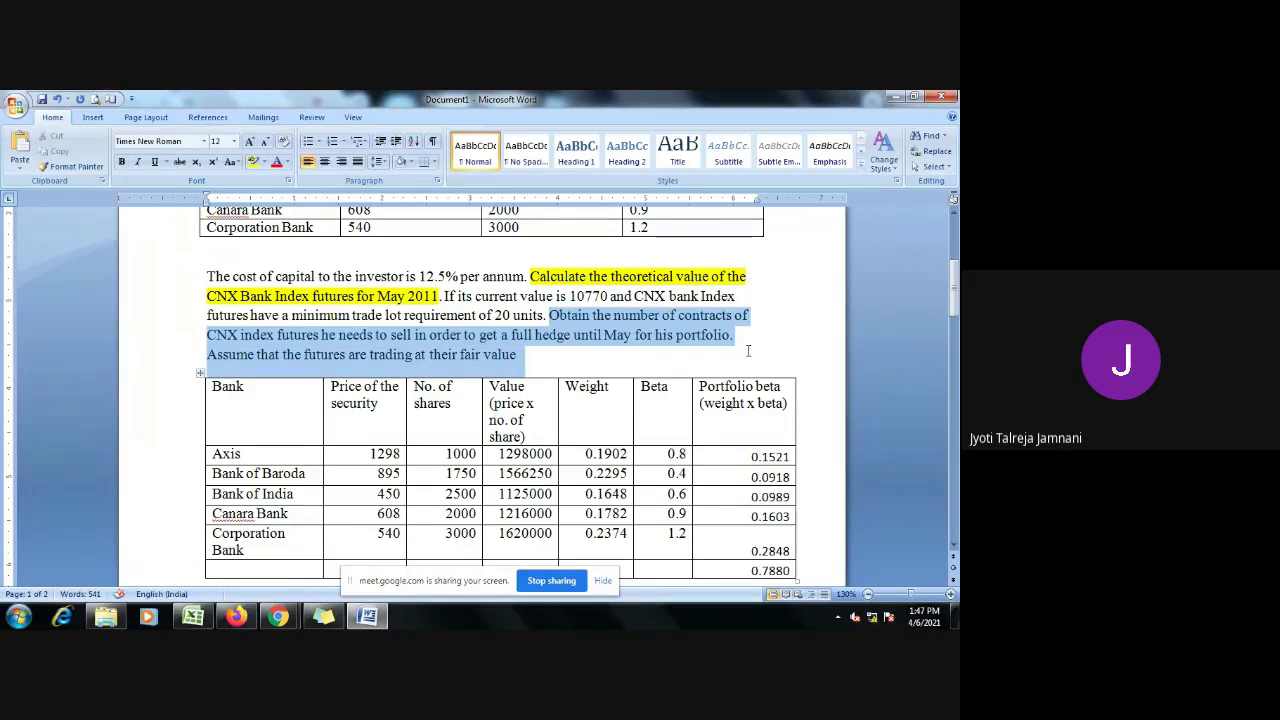
{"action": "left_click_drag", "start_coordinate": [748, 350], "coordinate": [735, 339]}
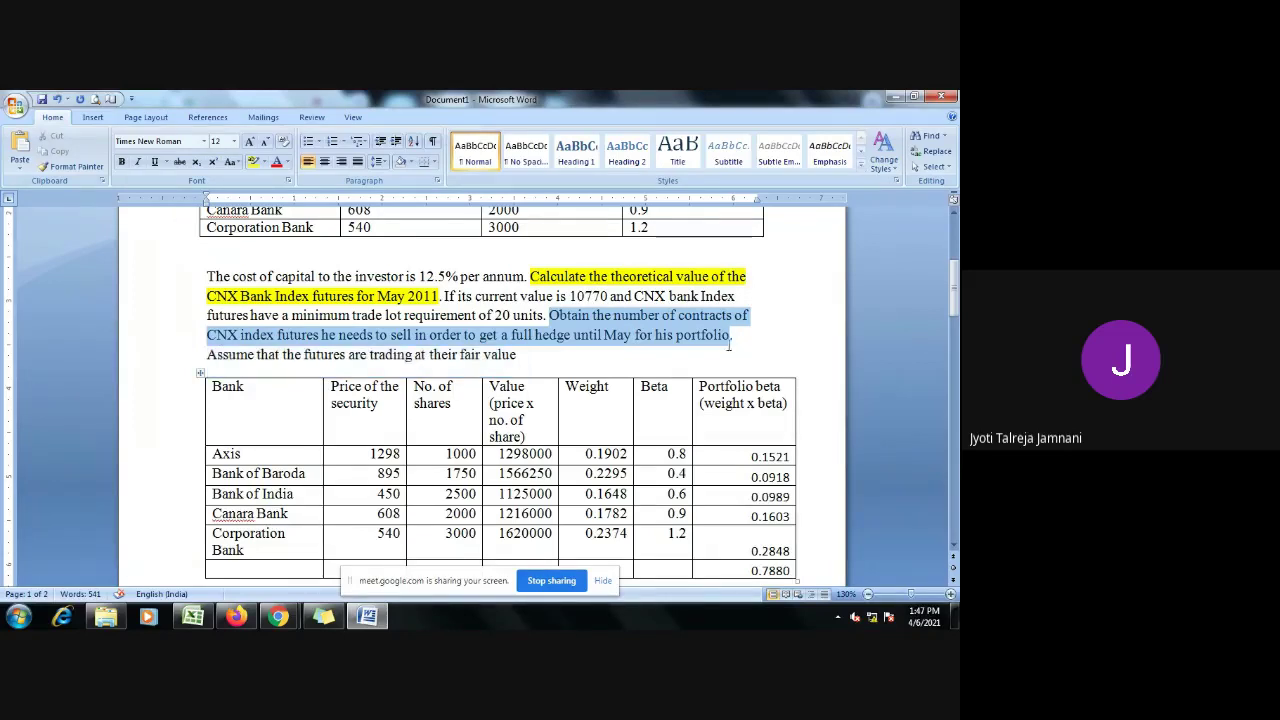
{"action": "left_click", "coordinate": [253, 161]}
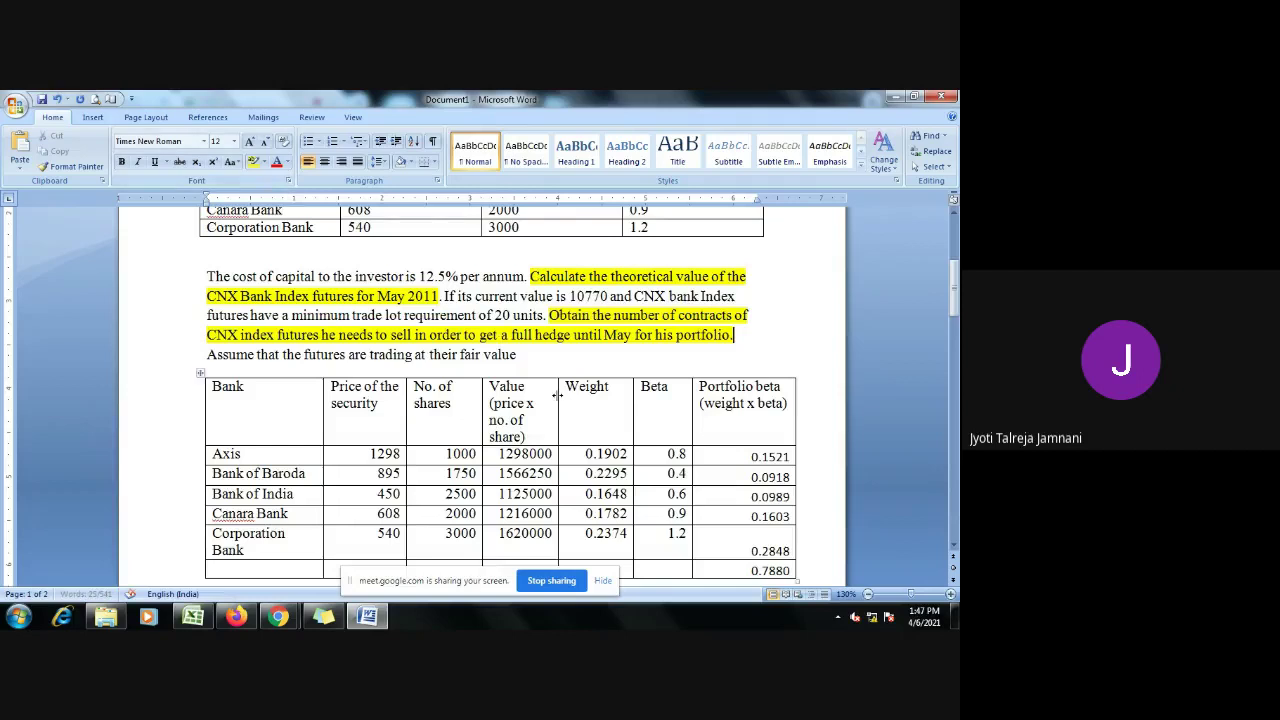
Step: Write "No. of contracts = value of portfolio requiring hedging / future value )" on a new line below the F0 result
{"action": "scroll", "coordinate": [557, 396], "scroll_direction": "down", "scroll_amount": 8}
{"action": "left_click", "coordinate": [336, 434]}
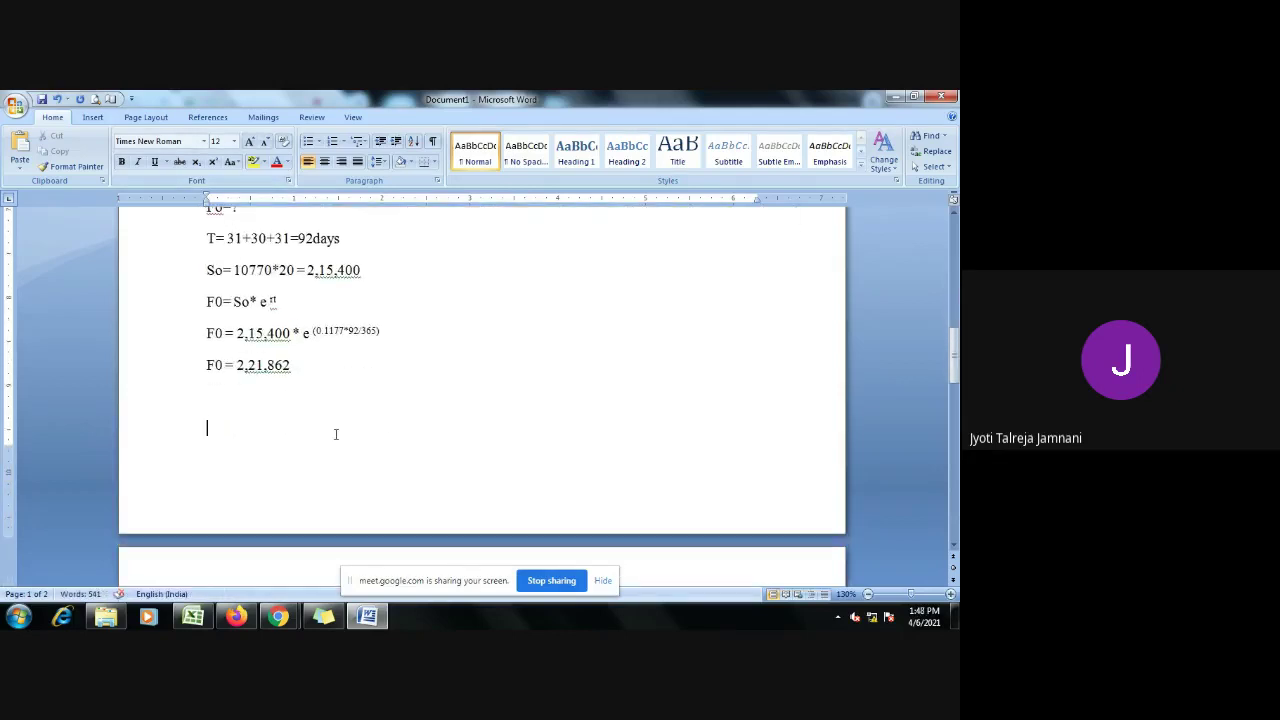
{"action": "type", "text": "No. of contract"}
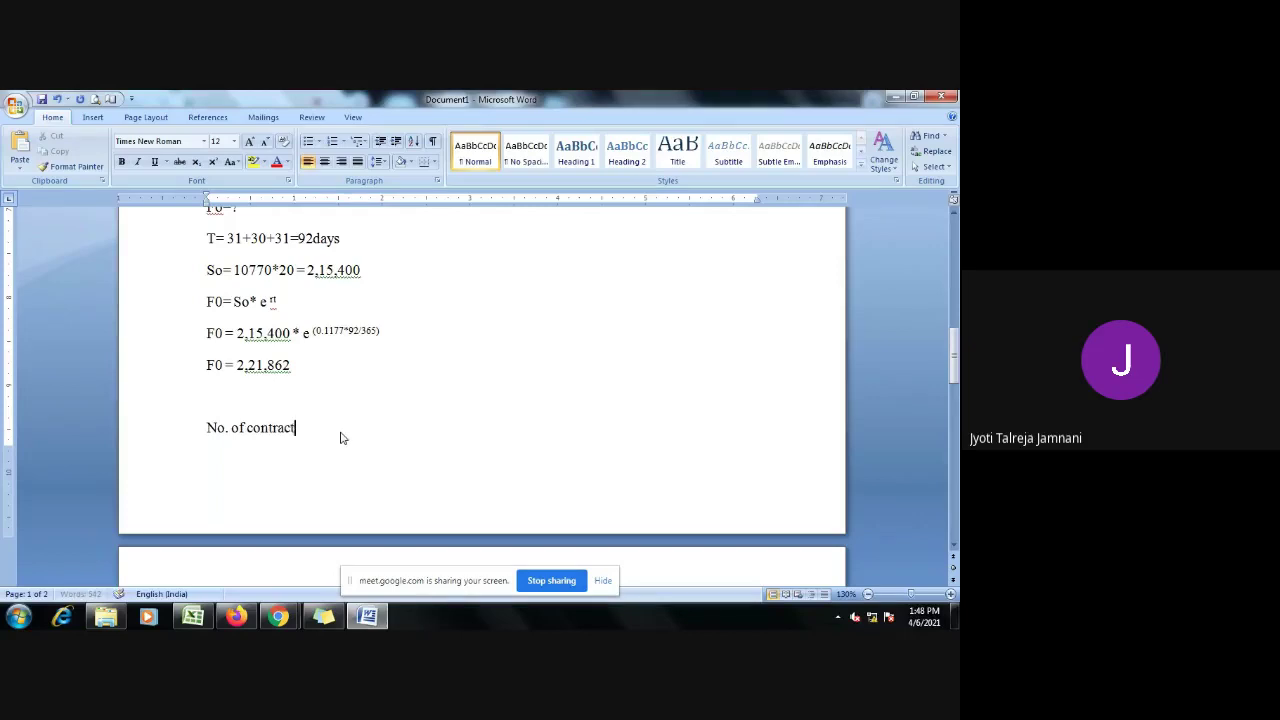
{"action": "type", "text": "s = value of portfolio requiring hedgi"}
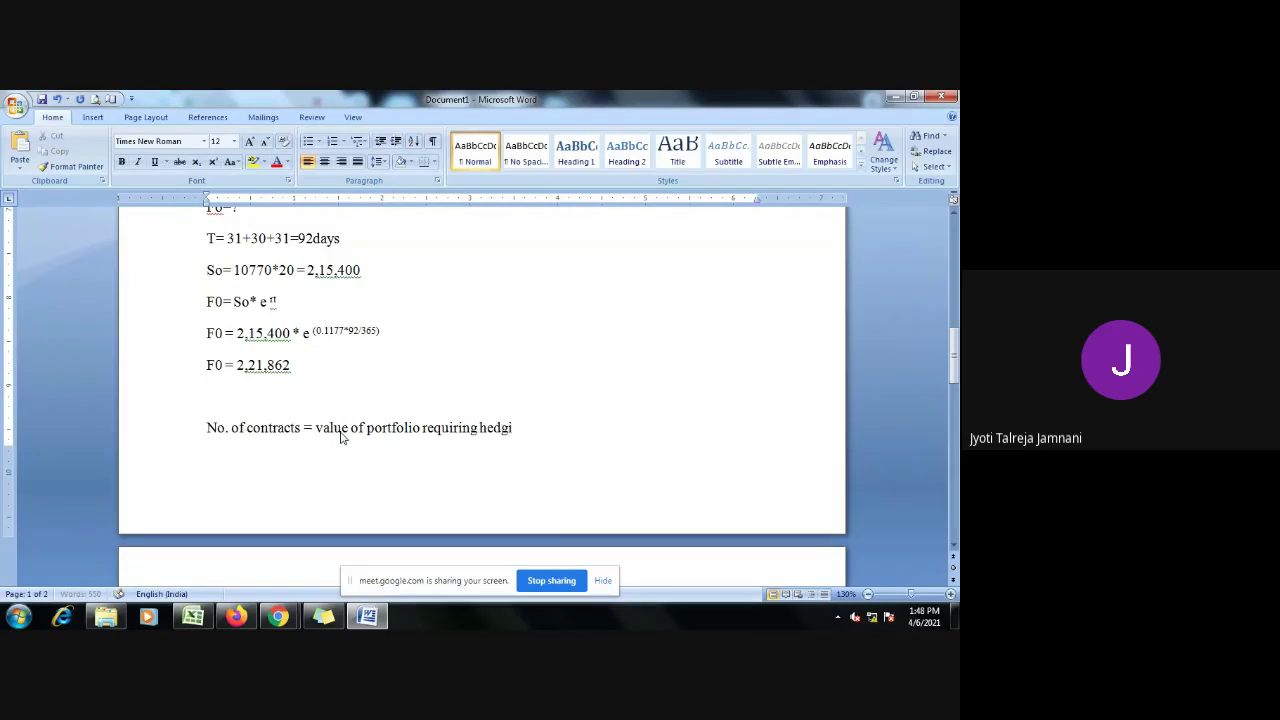
{"action": "type", "text": "ng / future value )"}
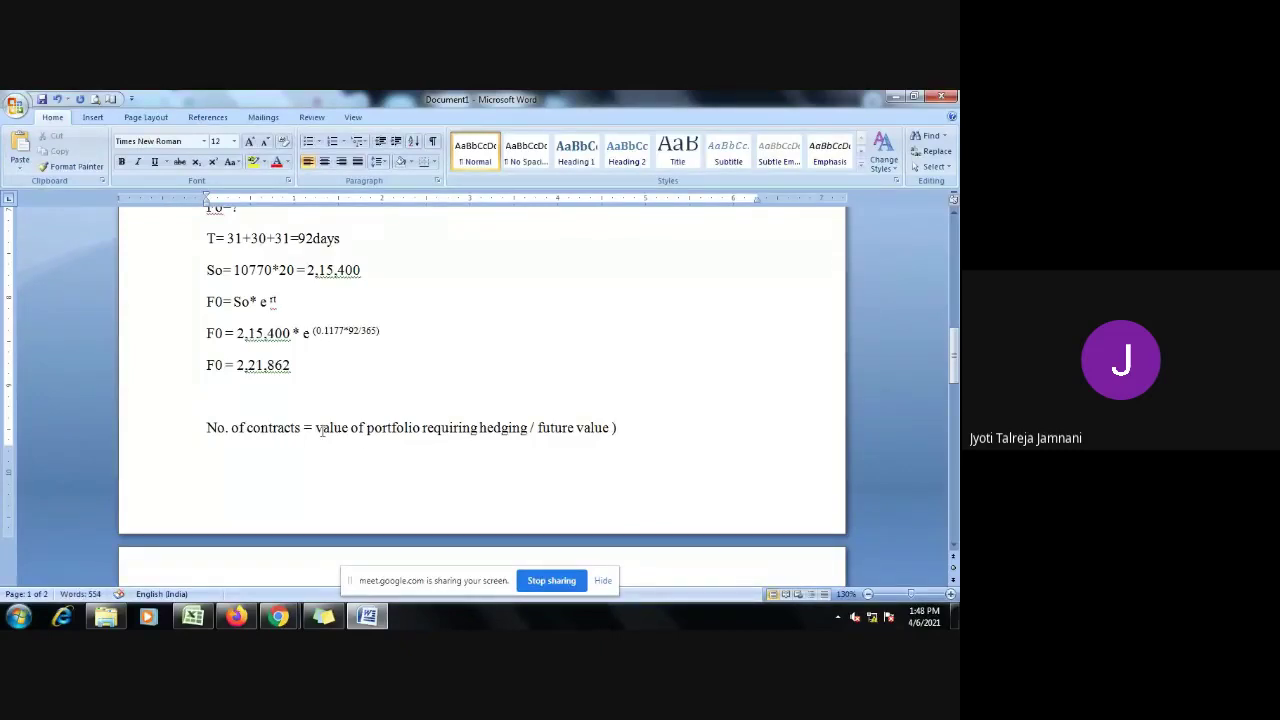
Step: Add the opening bracket before "value of portfolio" and append "* PB" to the number of contracts formula
{"action": "left_click", "coordinate": [316, 428]}
{"action": "type", "text": "("}
{"action": "left_click", "coordinate": [627, 428]}
{"action": "type", "text": "*"}
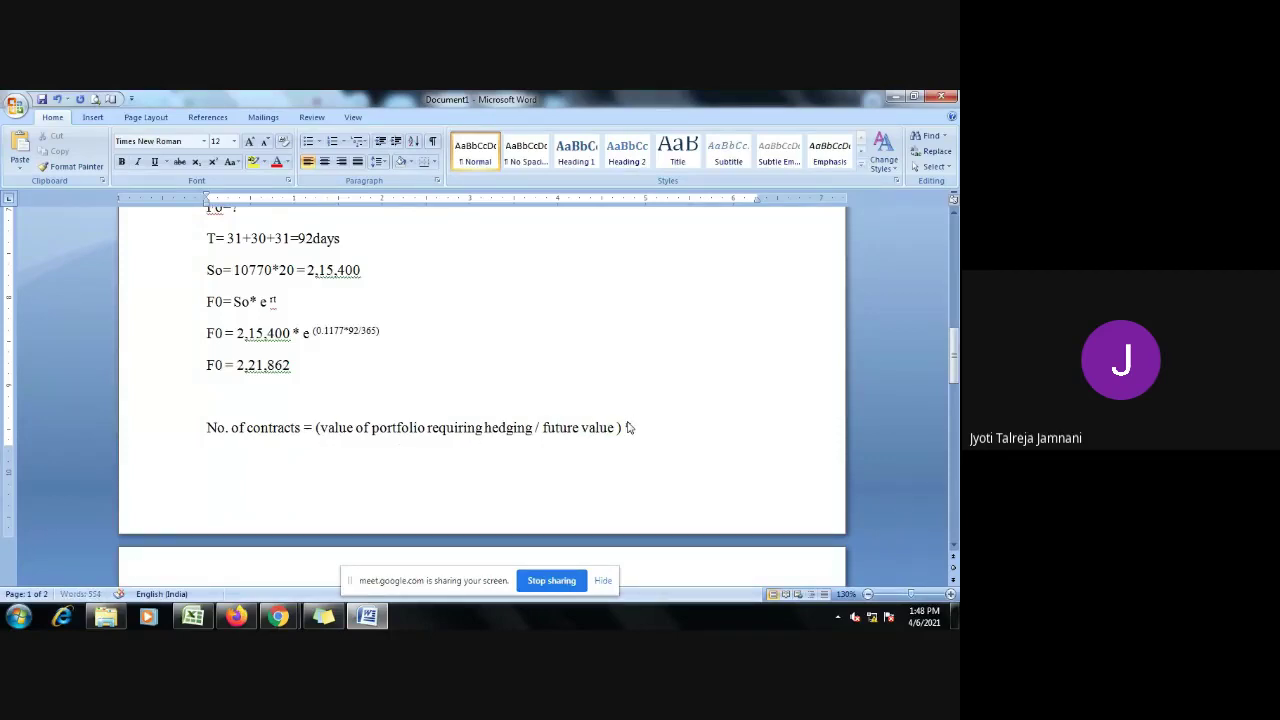
{"action": "type", "text": "PB"}
{"action": "left_click", "coordinate": [628, 427]}
{"action": "type", "text": "*"}
Step: Enlarge the document view to 140% and move the number of contracts formula onto the second page
{"action": "left_click", "coordinate": [950, 594]}
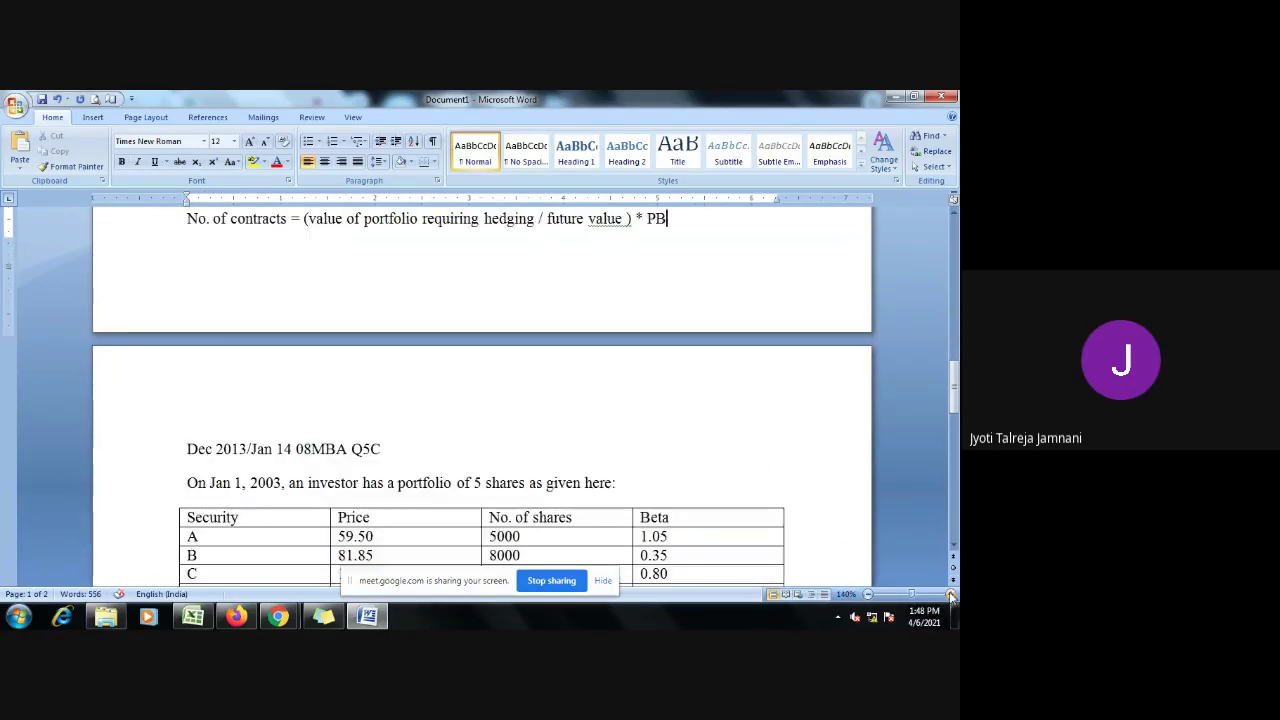
{"action": "scroll", "coordinate": [551, 420], "scroll_direction": "up", "scroll_amount": 1}
{"action": "scroll", "coordinate": [300, 320], "scroll_direction": "up", "scroll_amount": 1}
{"action": "left_click", "coordinate": [300, 320]}
{"action": "key", "text": "Return"}
{"action": "scroll", "coordinate": [300, 327], "scroll_direction": "down", "scroll_amount": 1}
{"action": "scroll", "coordinate": [303, 325], "scroll_direction": "down", "scroll_amount": 1}
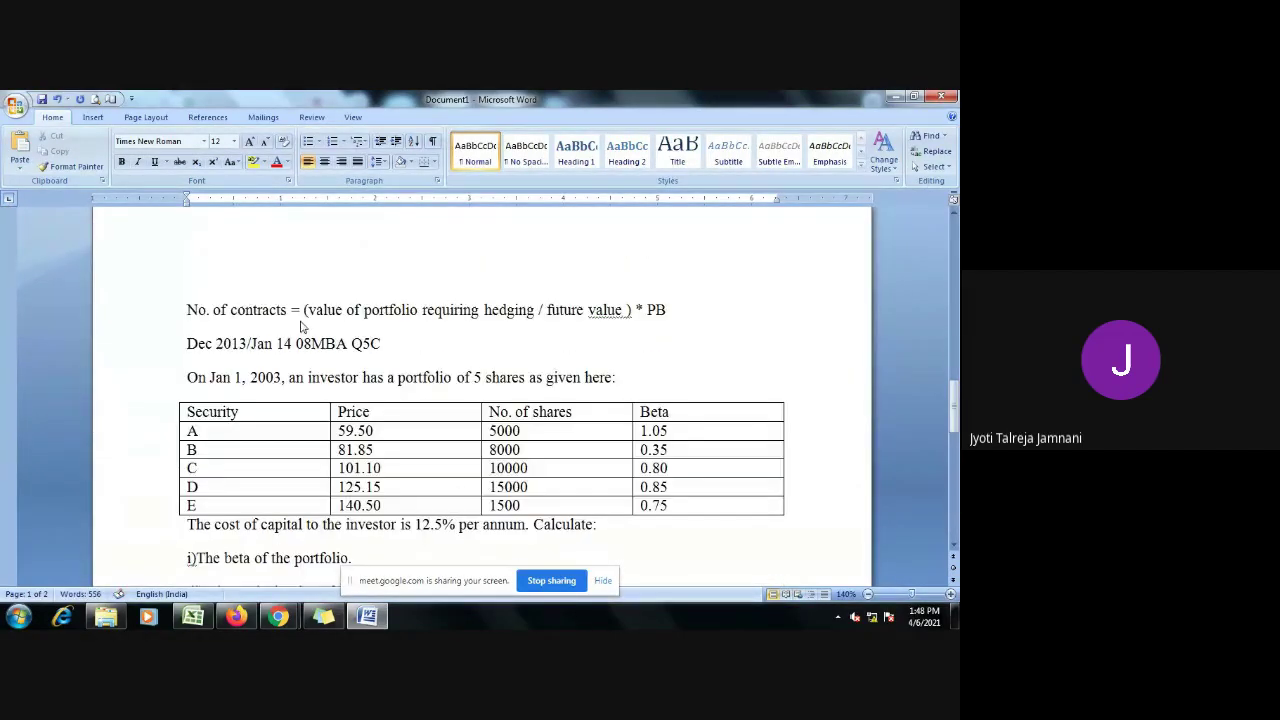
Step: Insert seven blank lines between the number of contracts formula and the "Dec 2013/Jan 14 08MBA Q5C" heading
{"action": "left_click", "coordinate": [688, 300]}
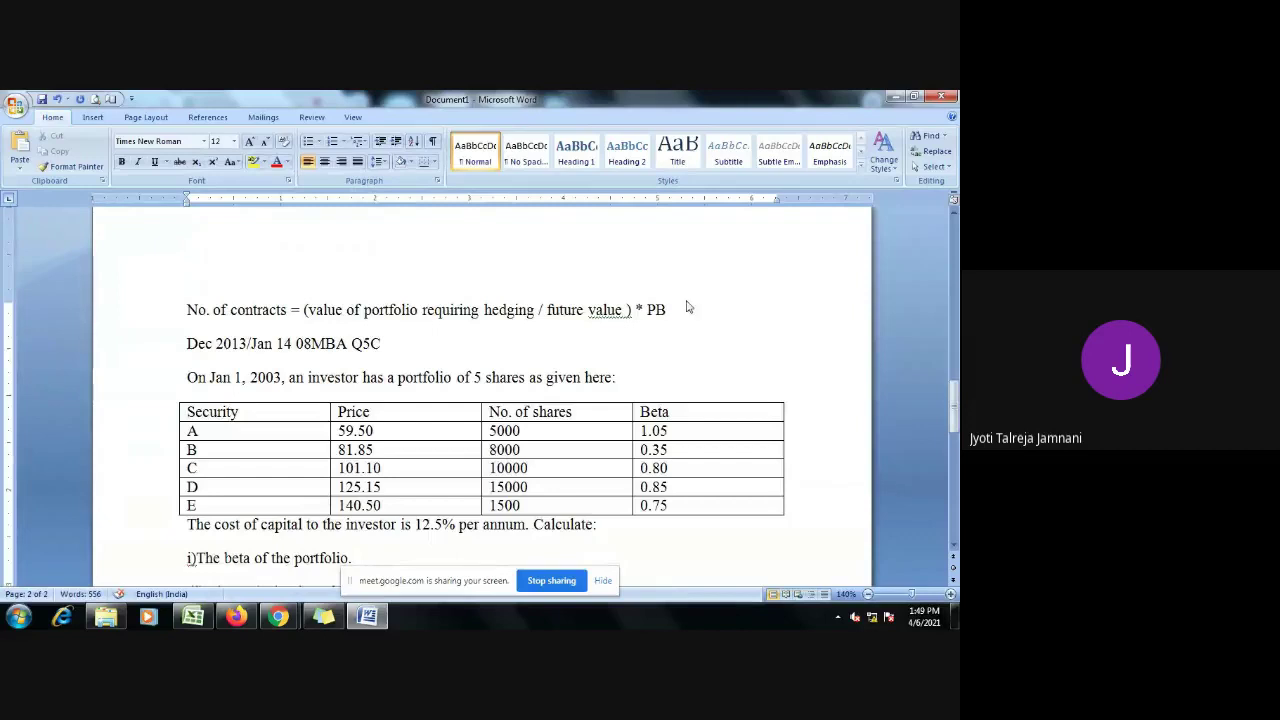
{"action": "key", "text": "Return"}
{"action": "key", "text": "Return"}
{"action": "key", "text": "Return"}
{"action": "key", "text": "Return"}
{"action": "key", "text": "Return"}
{"action": "key", "text": "Return"}
{"action": "key", "text": "Return"}
{"action": "left_click", "coordinate": [207, 345]}
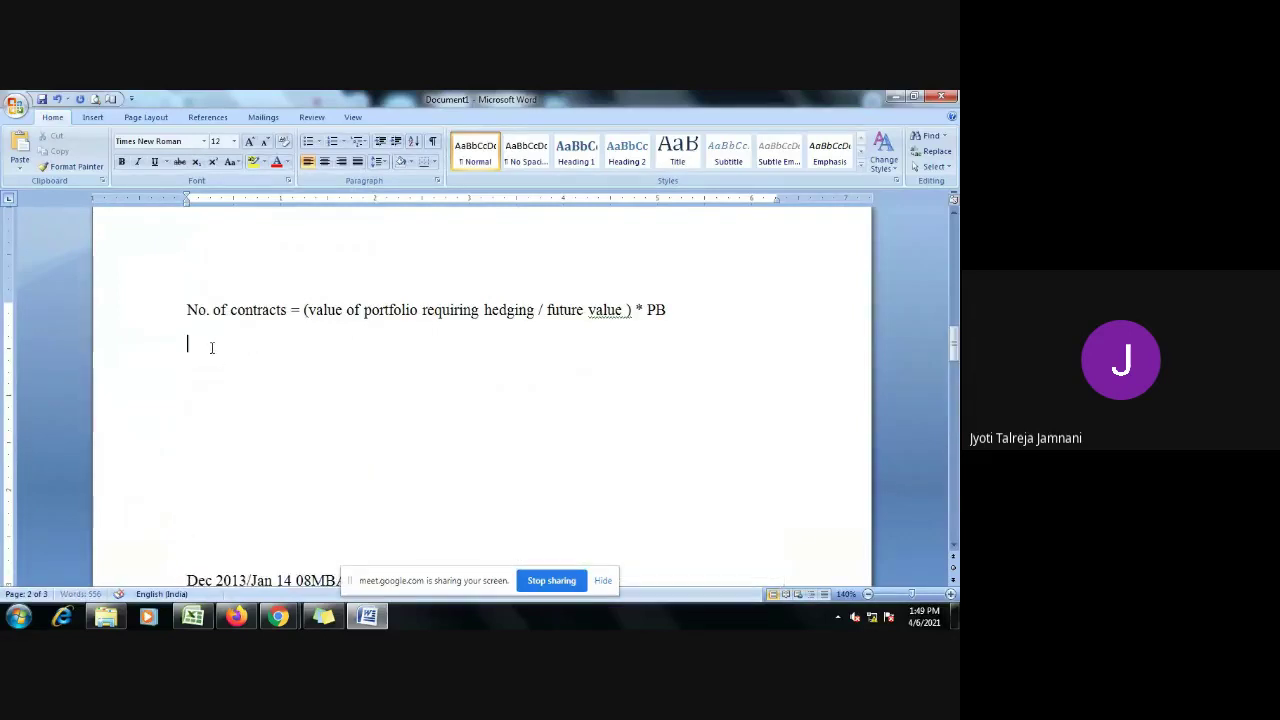
Step: Write the substituted calculation "No. of contracts = (6825250/2,21,862)*0.7880" on the line below the formula
{"action": "type", "text": "No. of contr"}
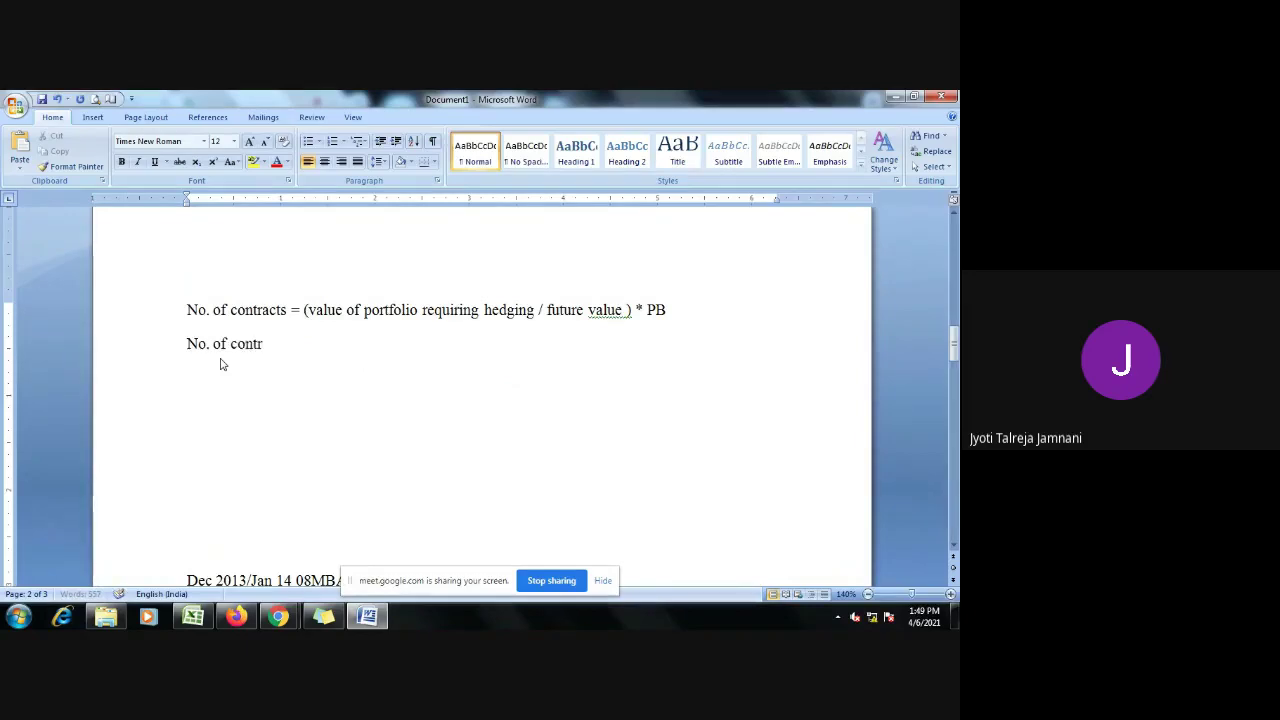
{"action": "type", "text": "acts -"}
{"action": "key", "text": "BackSpace"}
{"action": "type", "text": "= ("}
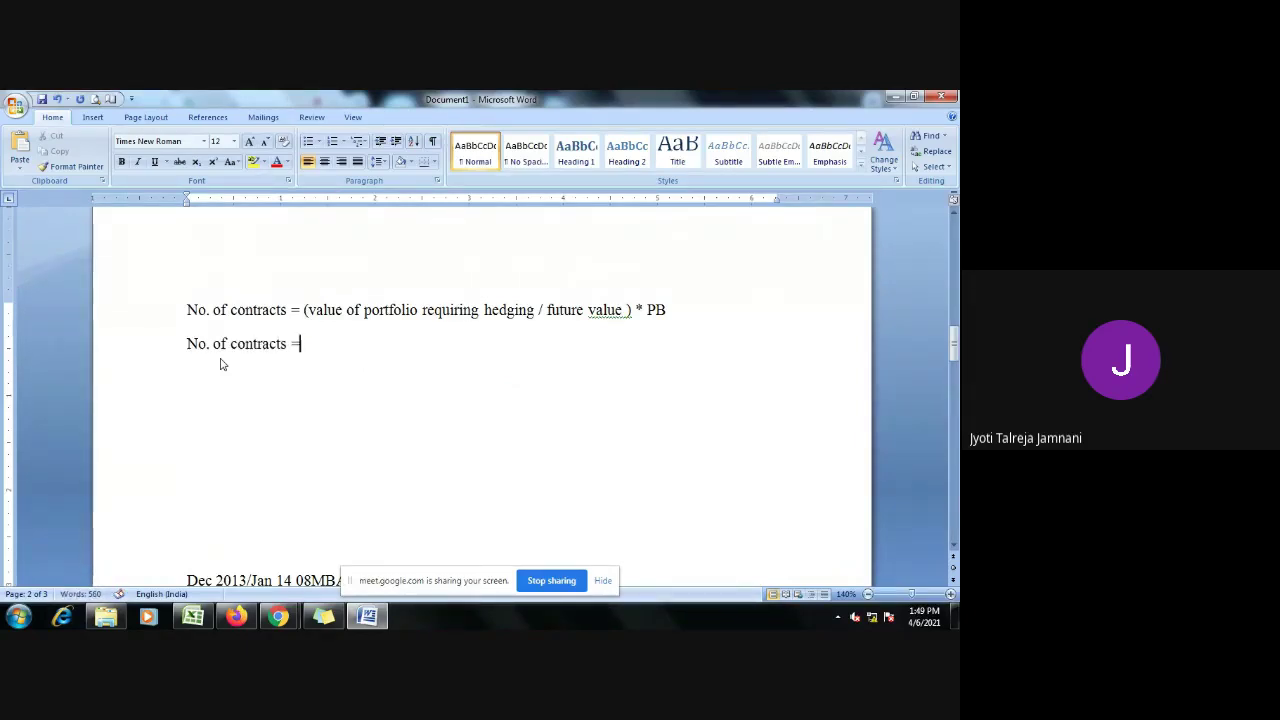
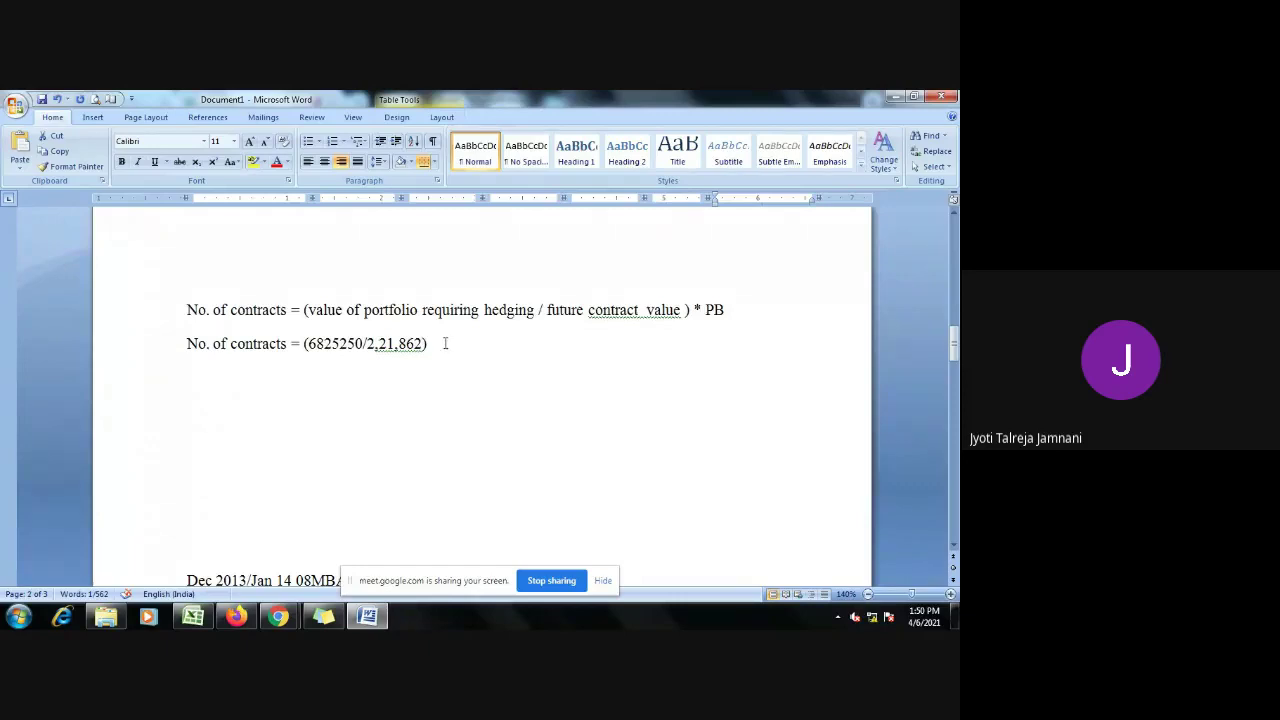
{"action": "left_click", "coordinate": [445, 343]}
{"action": "type", "text": "*0.788"}
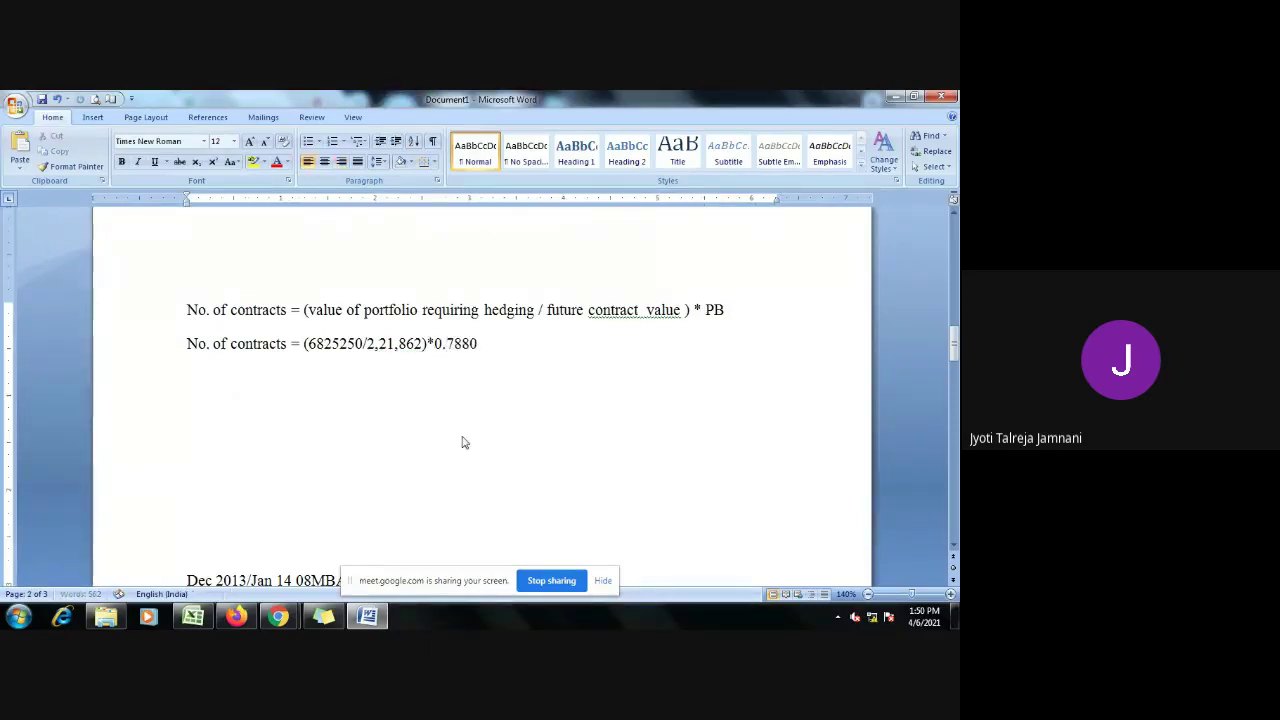
{"action": "type", "text": "0"}
Step: Write the result "No. of contracts = 24.24 contracts" on a new line below the calculation
{"action": "key", "text": "Return"}
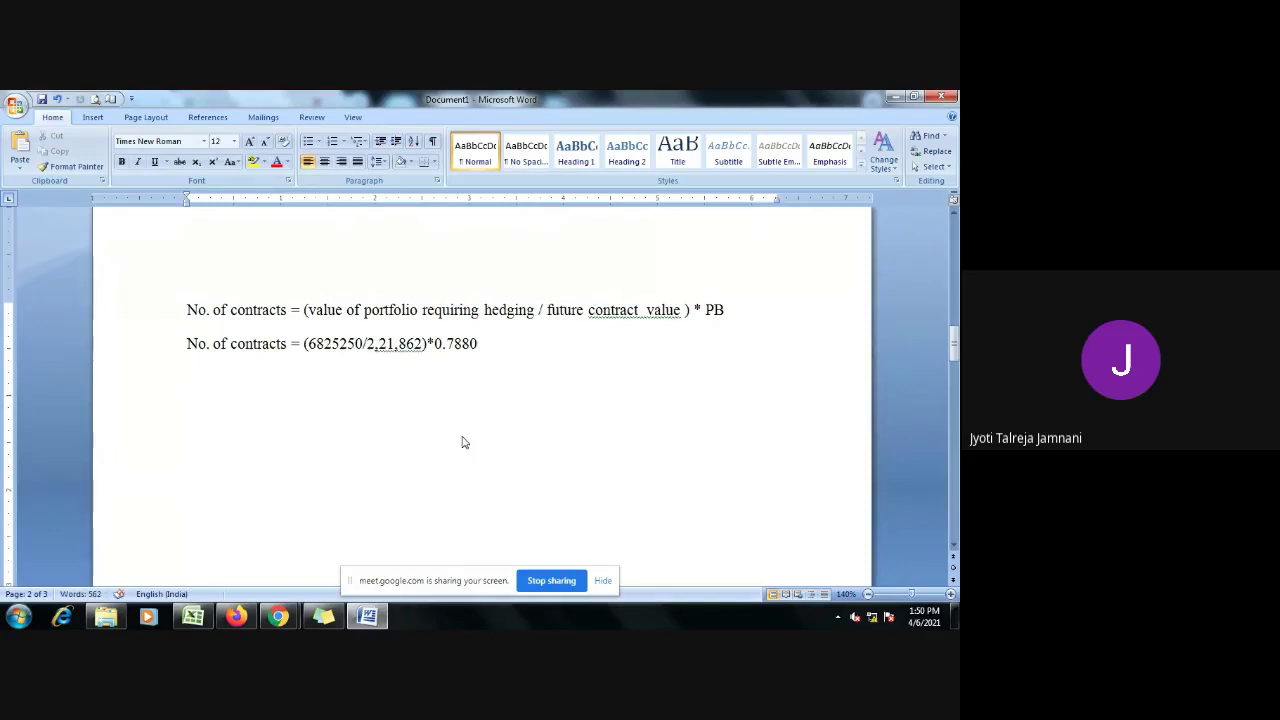
{"action": "type", "text": "No. of contract"}
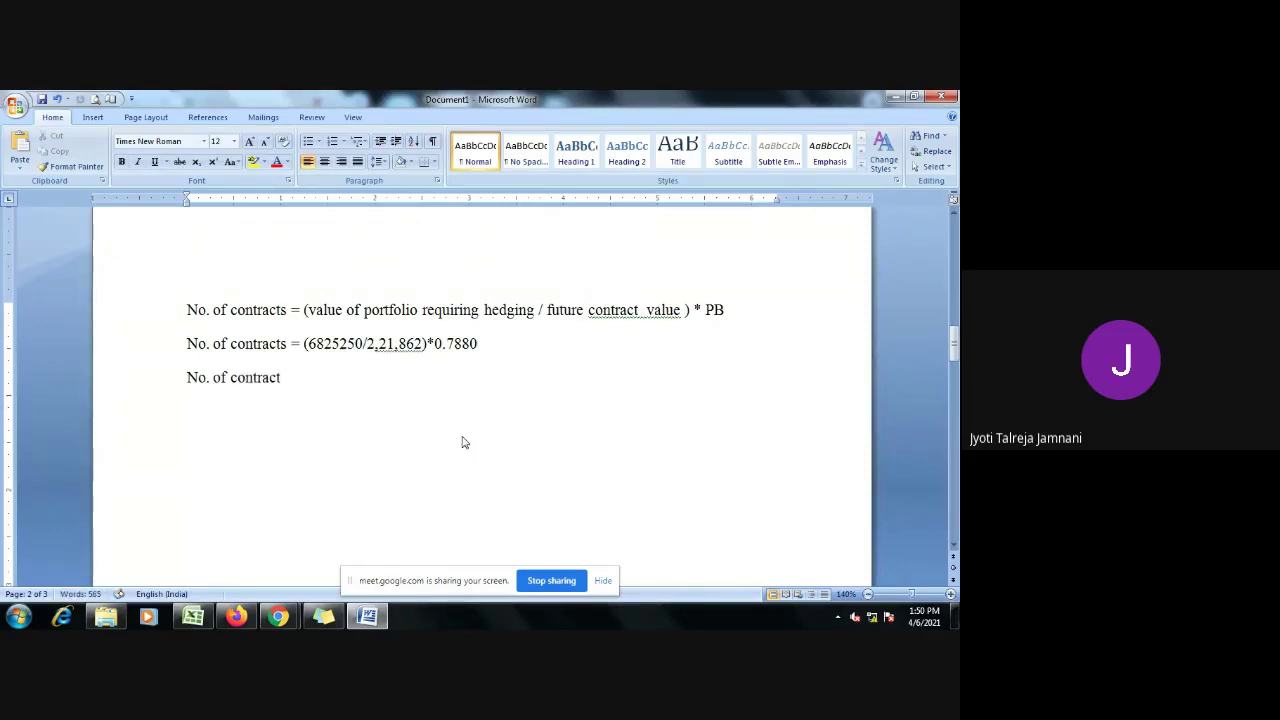
{"action": "type", "text": "s ="}
{"action": "type", "text": "24.24 contracts"}
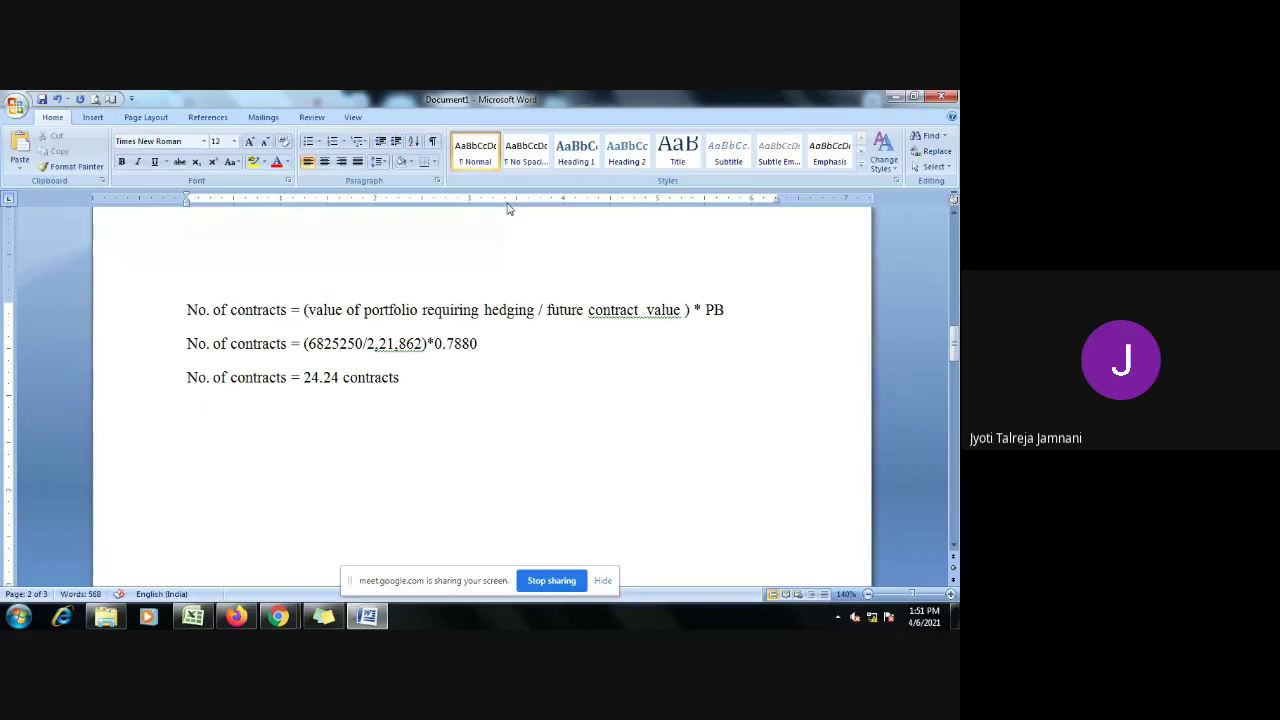
Step: Review the solution from the F0 workings back up to the highlighted question text
{"action": "scroll", "coordinate": [492, 272], "scroll_direction": "up", "scroll_amount": 5}
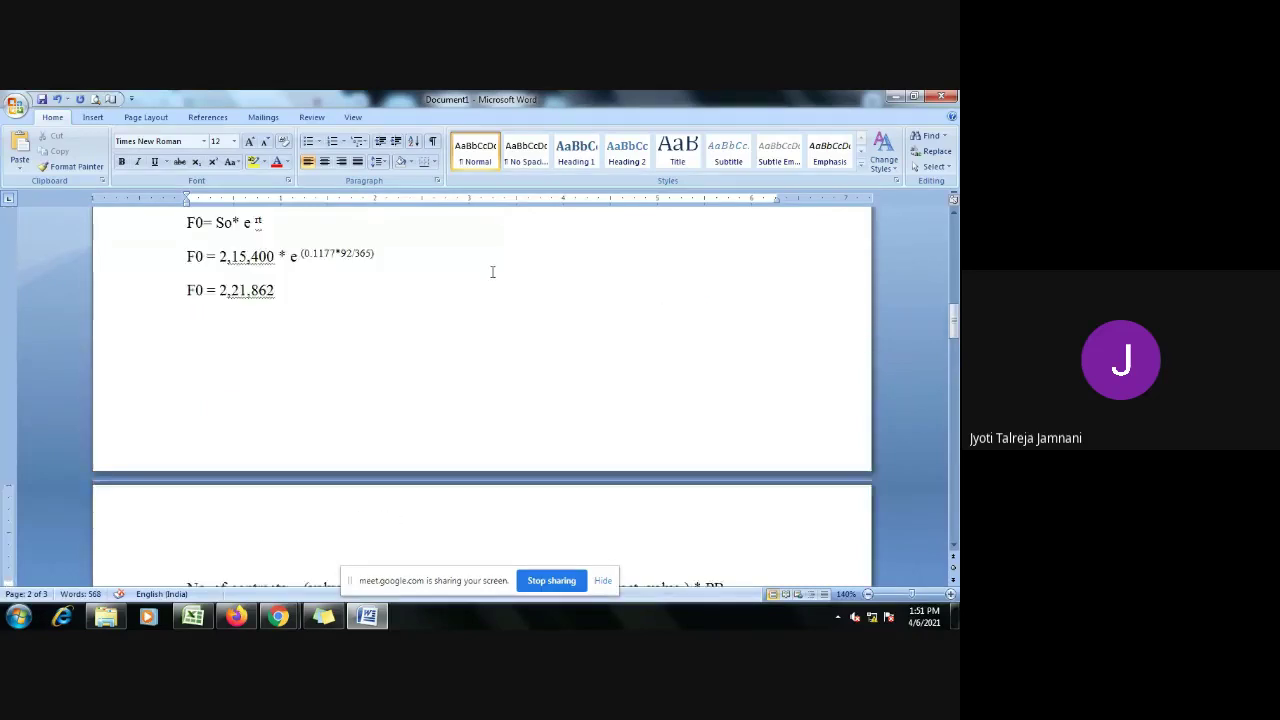
{"action": "scroll", "coordinate": [492, 272], "scroll_direction": "up", "scroll_amount": 3}
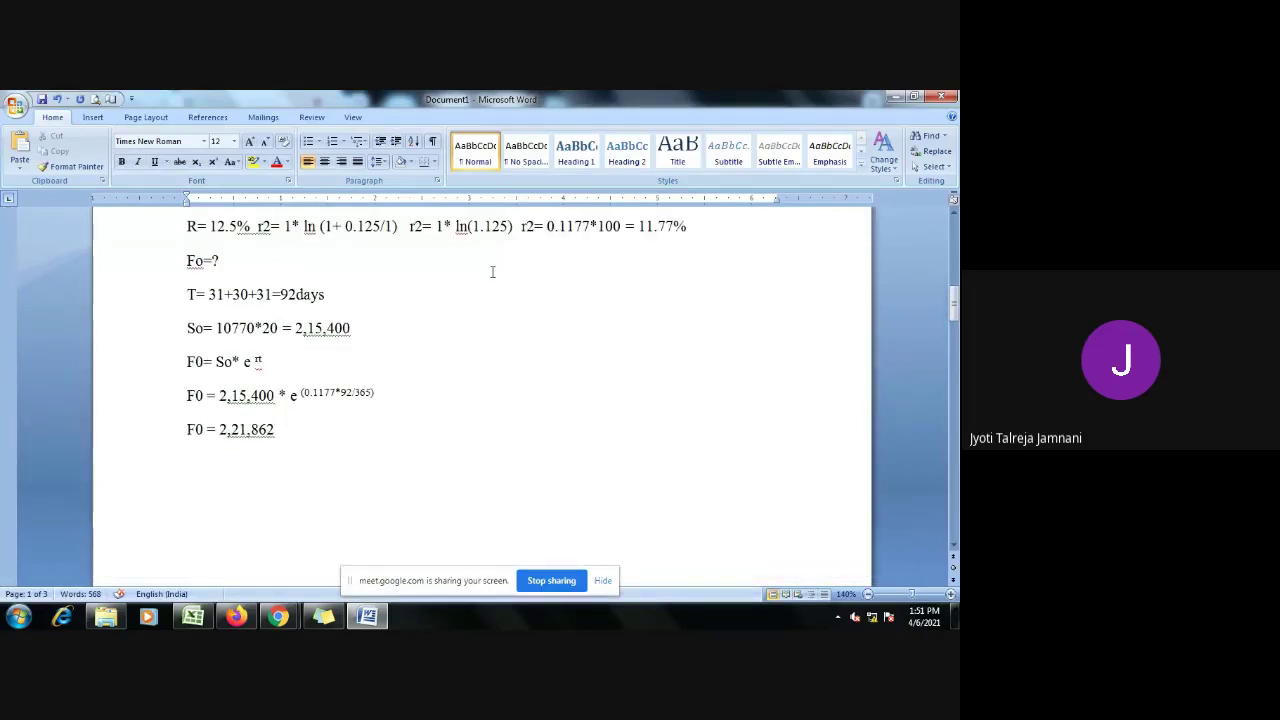
{"action": "scroll", "coordinate": [492, 272], "scroll_direction": "up", "scroll_amount": 12}
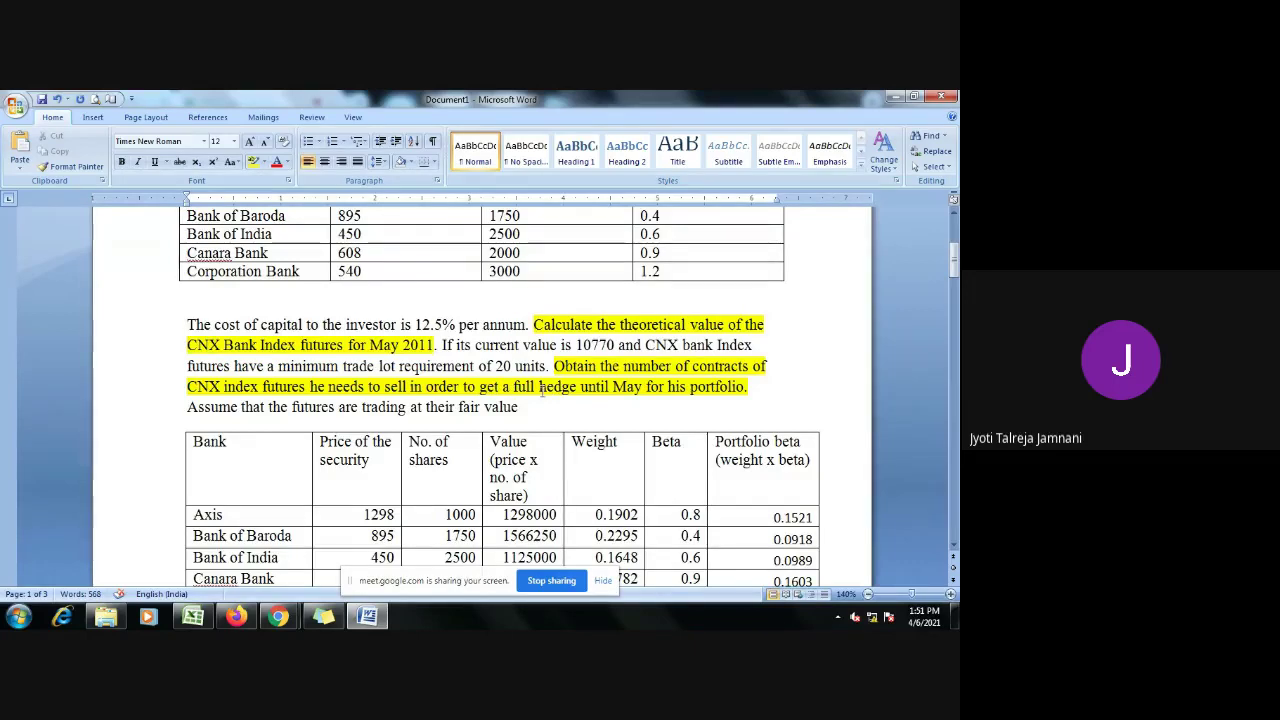
Step: Review the bank portfolio solution from the highlighted question text down to the number of contracts calculation
{"action": "scroll", "coordinate": [541, 390], "scroll_direction": "down", "scroll_amount": 1}
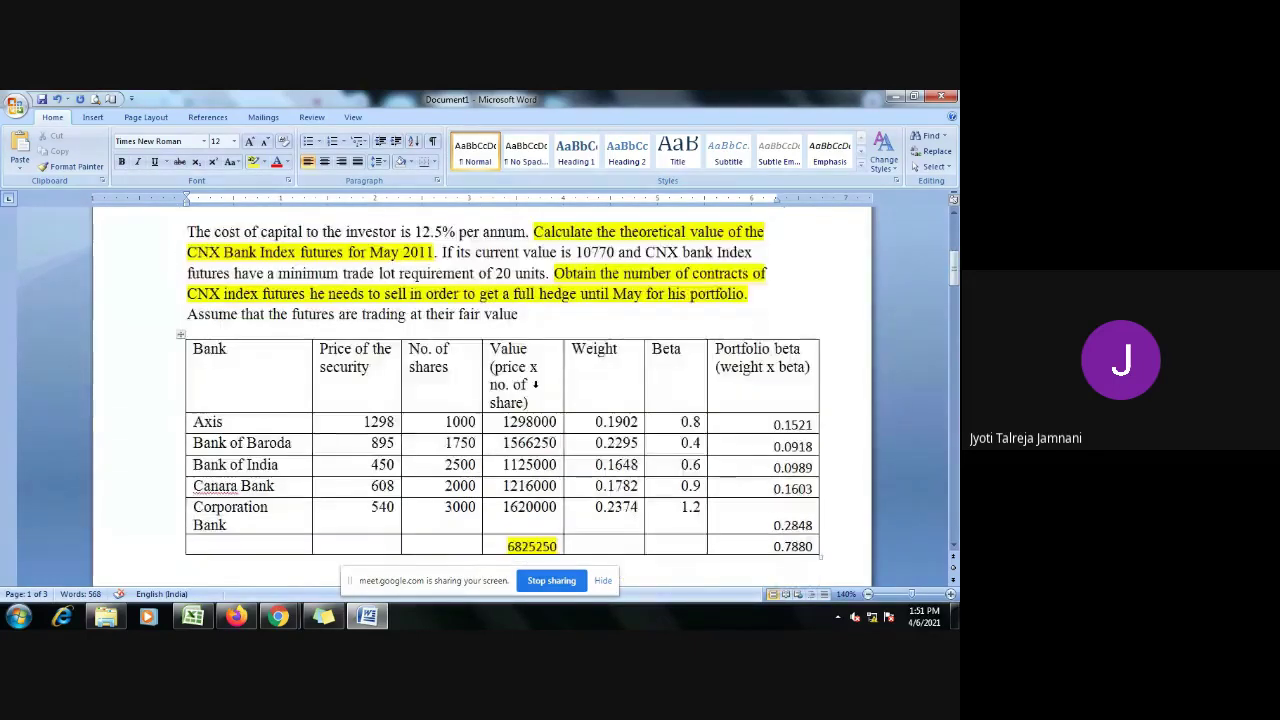
{"action": "scroll", "coordinate": [535, 384], "scroll_direction": "down", "scroll_amount": 8}
{"action": "scroll", "coordinate": [536, 386], "scroll_direction": "up", "scroll_amount": 1}
{"action": "scroll", "coordinate": [537, 388], "scroll_direction": "down", "scroll_amount": 4}
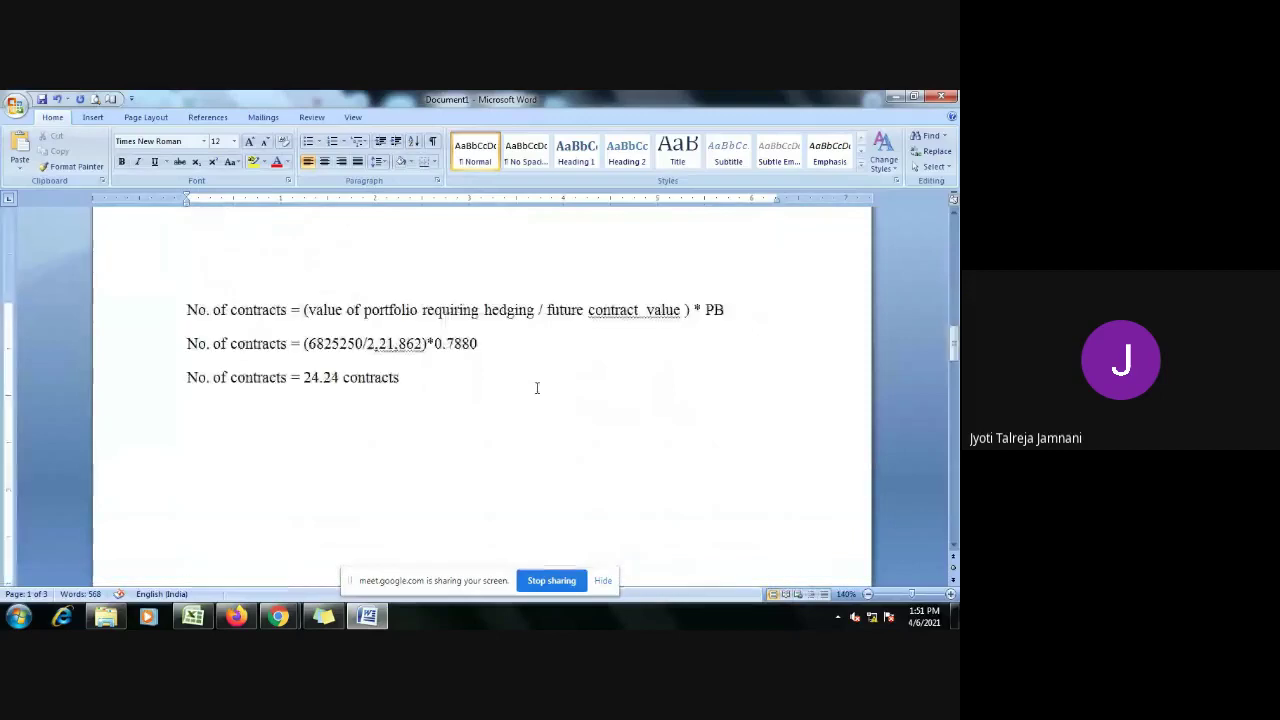
{"action": "left_click", "coordinate": [536, 388]}
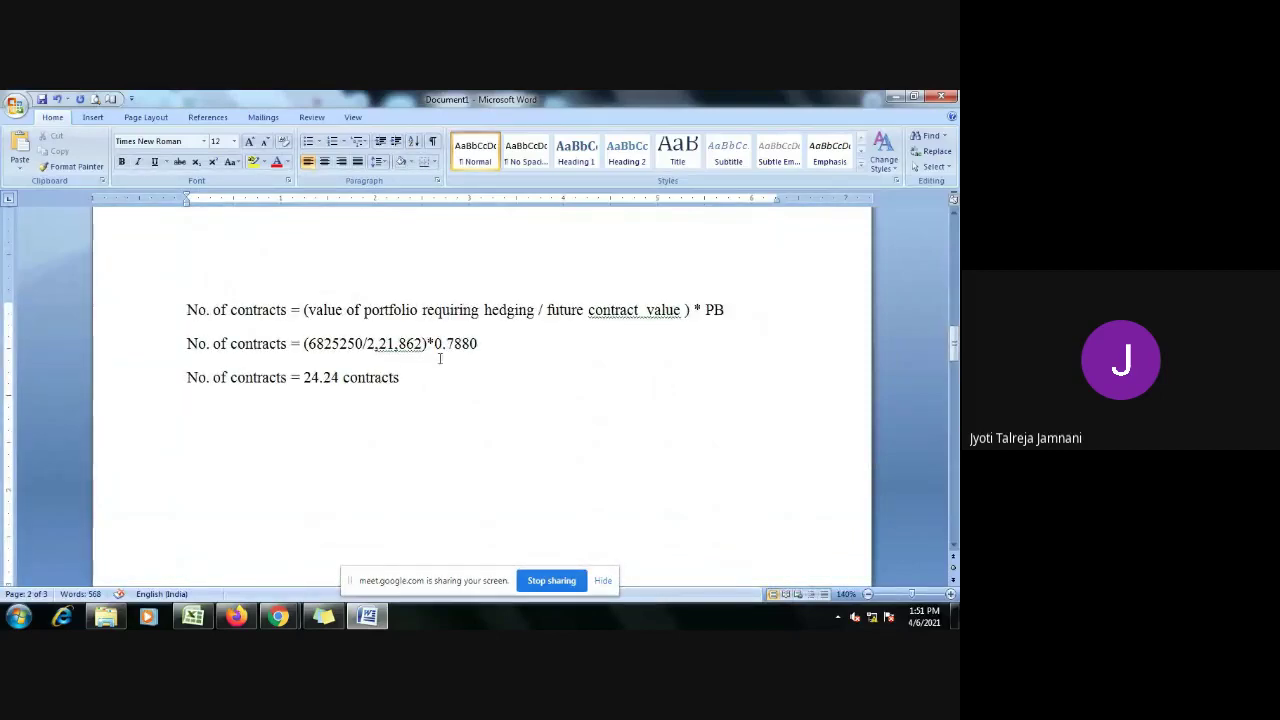
{"action": "left_click", "coordinate": [363, 343]}
{"action": "scroll", "coordinate": [527, 412], "scroll_direction": "down", "scroll_amount": 3}
{"action": "scroll", "coordinate": [527, 412], "scroll_direction": "up", "scroll_amount": 5}
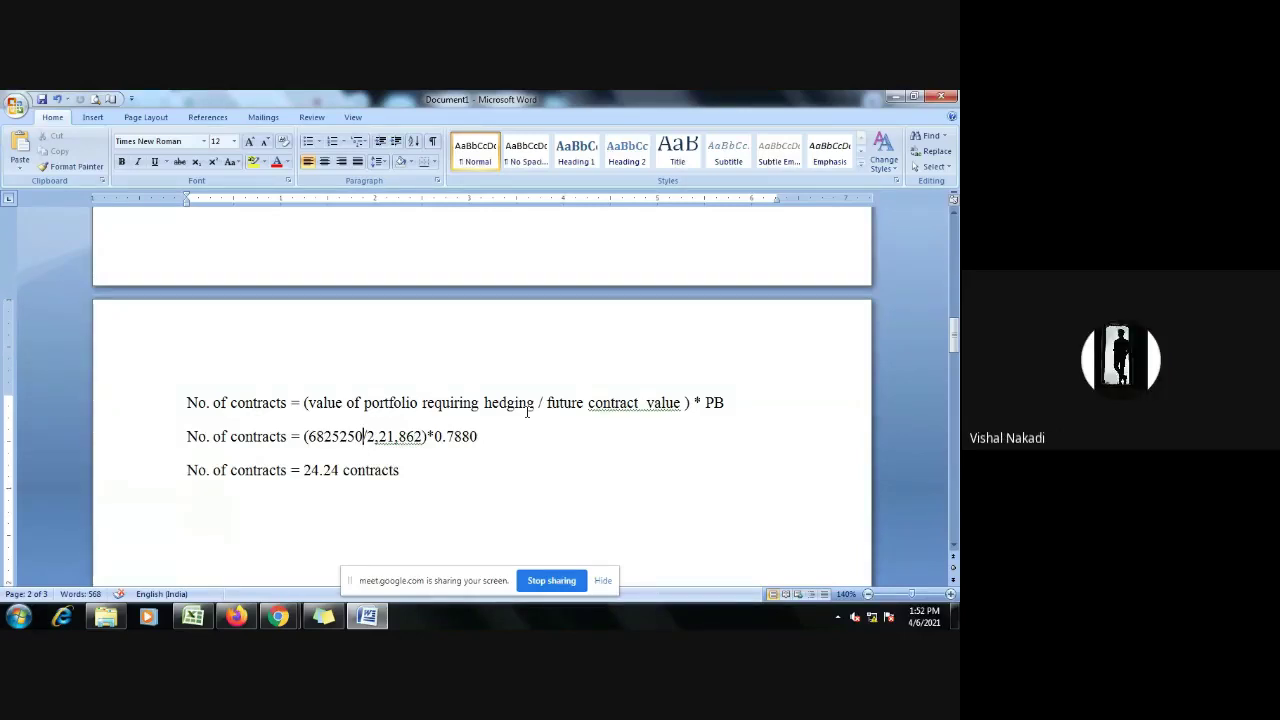
Step: Remove the surplus blank lines between the "No. of contracts = 24.24 contracts" line and the "Dec 2013/Jan 14 08MBA Q5C" heading
{"action": "scroll", "coordinate": [527, 411], "scroll_direction": "down", "scroll_amount": 6}
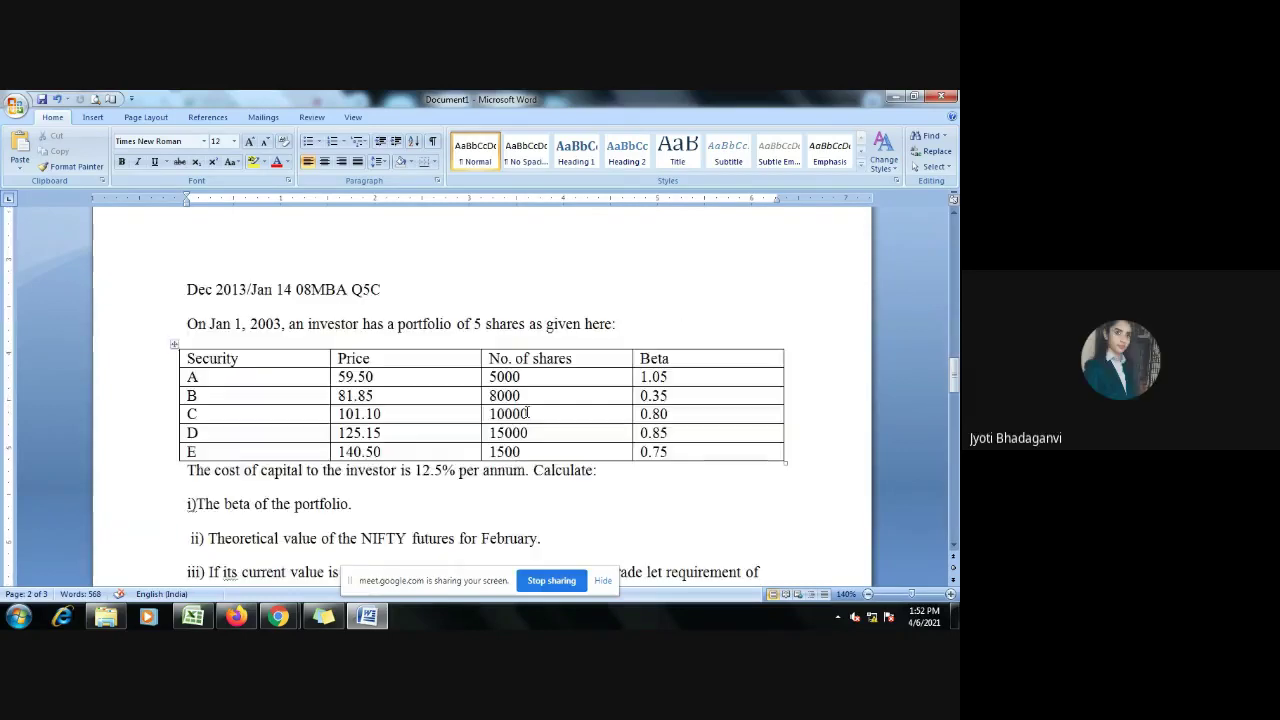
{"action": "scroll", "coordinate": [527, 411], "scroll_direction": "up", "scroll_amount": 3}
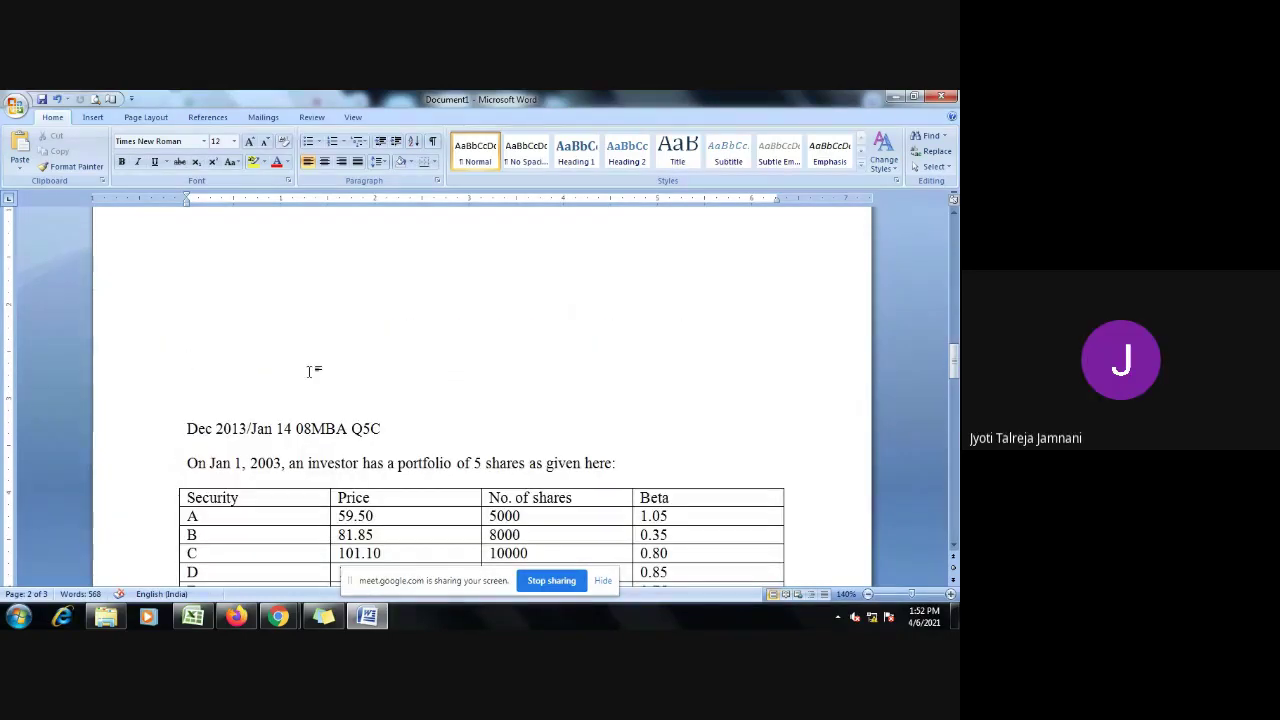
{"action": "scroll", "coordinate": [310, 377], "scroll_direction": "down", "scroll_amount": 2}
{"action": "scroll", "coordinate": [310, 377], "scroll_direction": "down", "scroll_amount": 2}
{"action": "scroll", "coordinate": [408, 278], "scroll_direction": "up", "scroll_amount": 2}
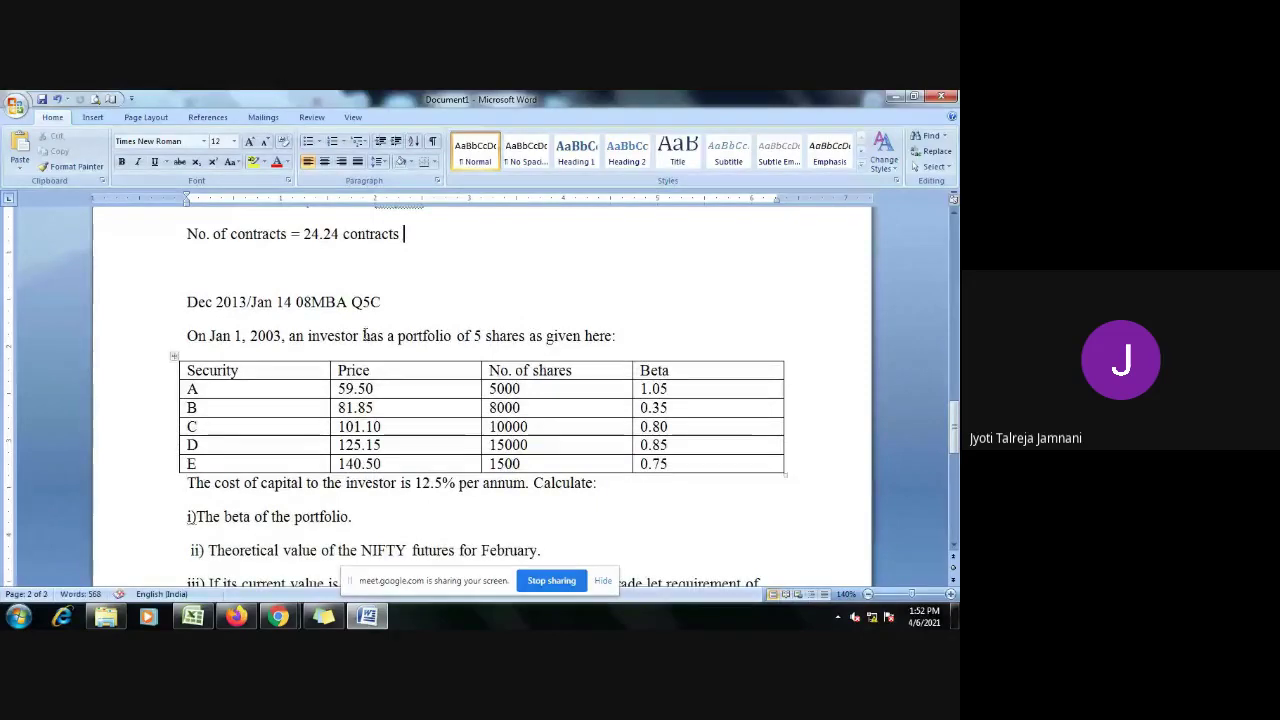
Step: Read the Dec 2013/Jan 14 08MBA Q5C question, from its five-share portfolio table through parts i to iv
{"action": "scroll", "coordinate": [408, 278], "scroll_direction": "down", "scroll_amount": 2}
{"action": "scroll", "coordinate": [408, 278], "scroll_direction": "up", "scroll_amount": 1}
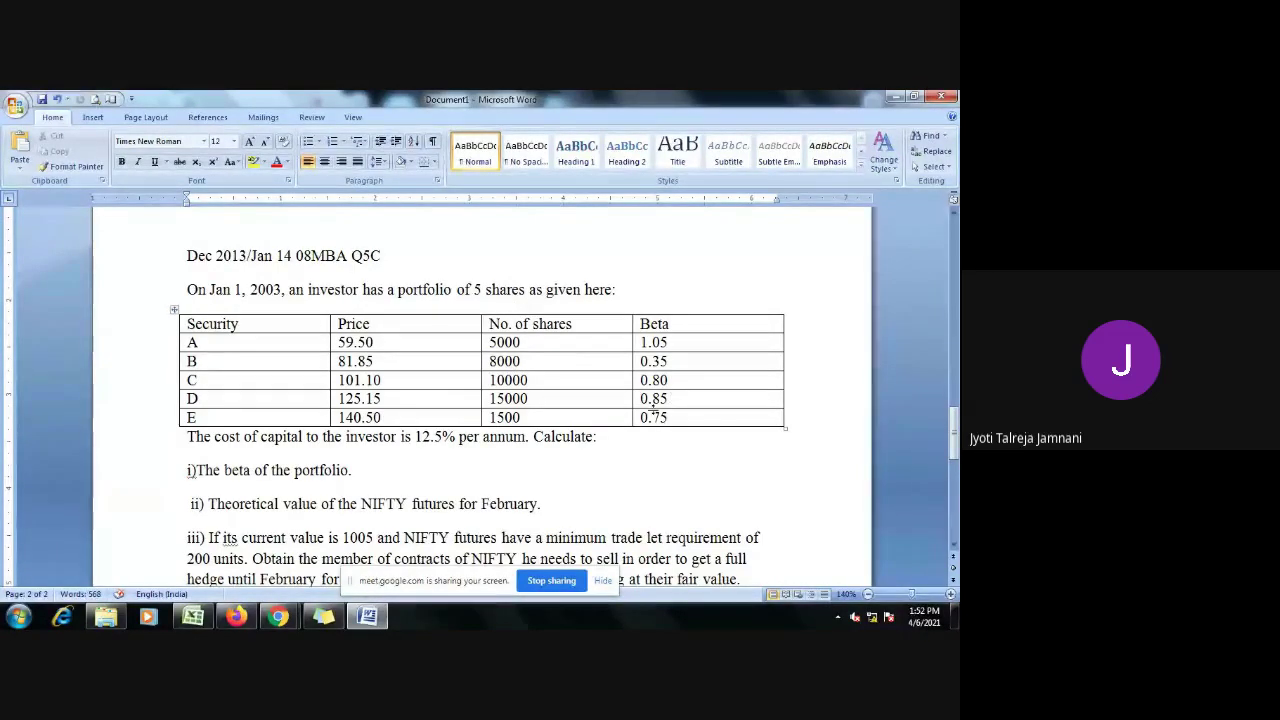
{"action": "scroll", "coordinate": [653, 405], "scroll_direction": "down", "scroll_amount": 1}
{"action": "scroll", "coordinate": [653, 405], "scroll_direction": "up", "scroll_amount": 1}
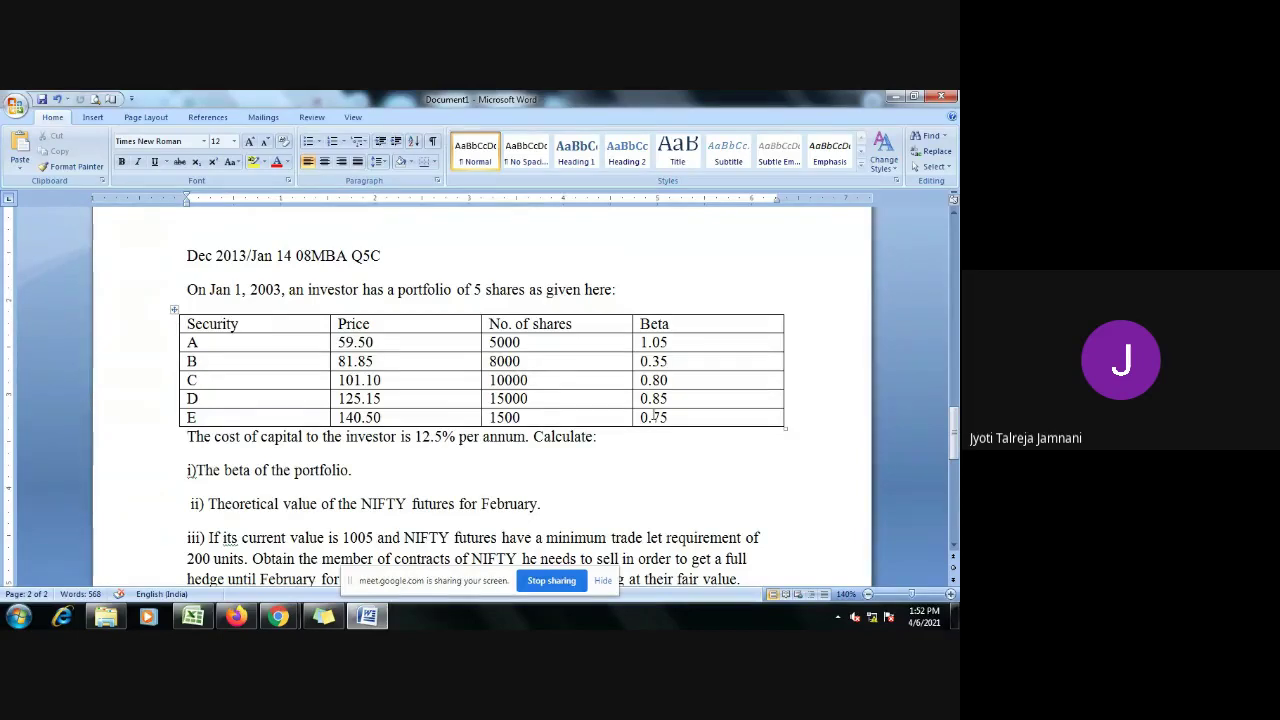
{"action": "scroll", "coordinate": [733, 497], "scroll_direction": "down", "scroll_amount": 2}
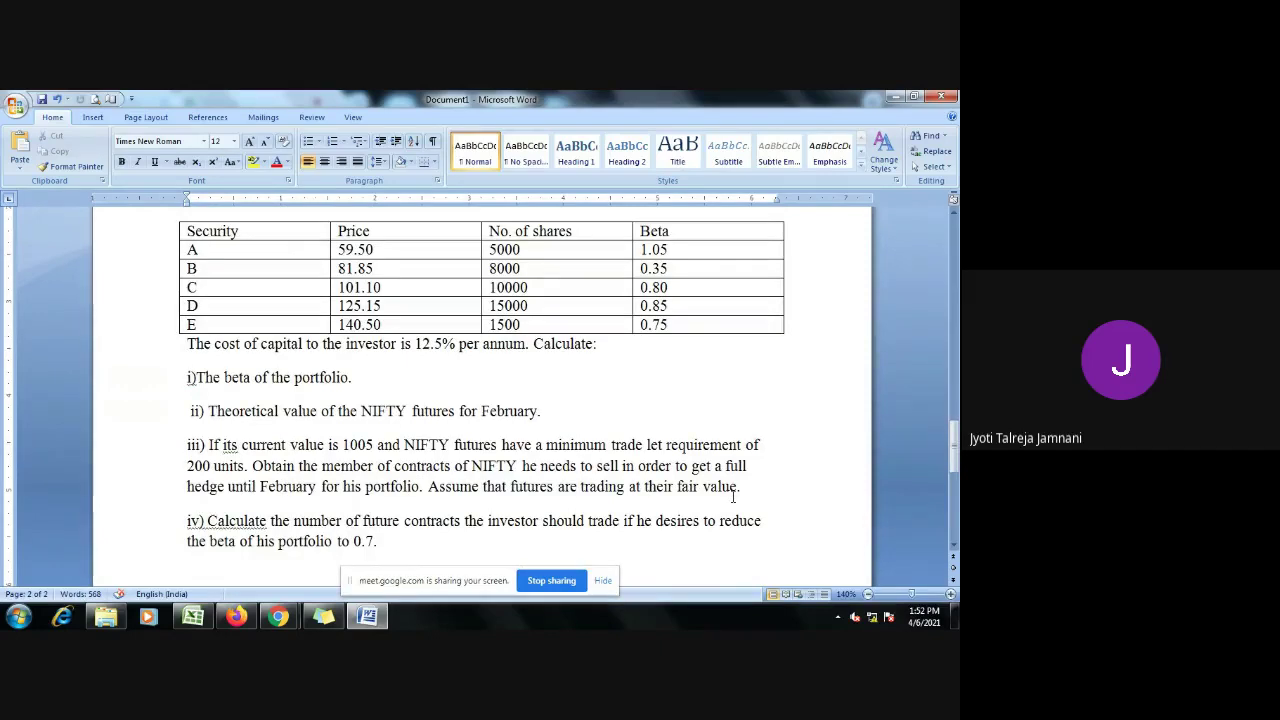
{"action": "scroll", "coordinate": [733, 497], "scroll_direction": "up", "scroll_amount": 2}
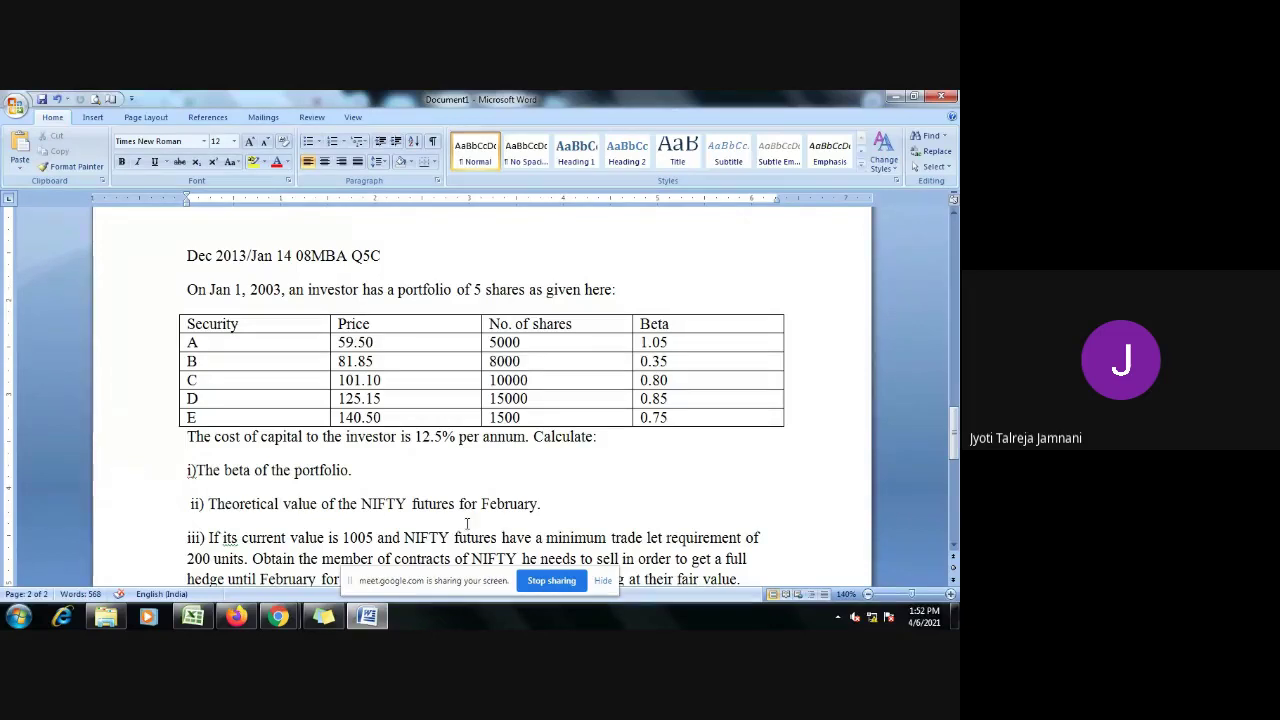
{"action": "scroll", "coordinate": [345, 537], "scroll_direction": "down", "scroll_amount": 1}
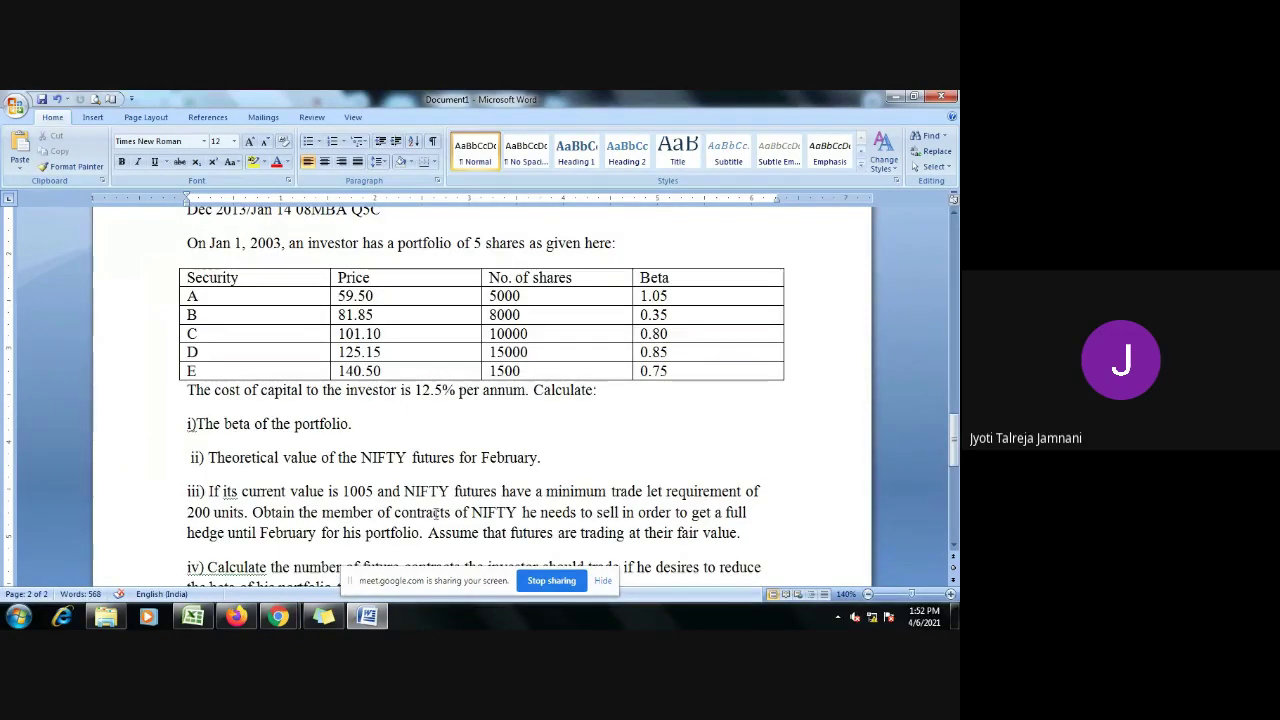
{"action": "scroll", "coordinate": [435, 513], "scroll_direction": "down", "scroll_amount": 1}
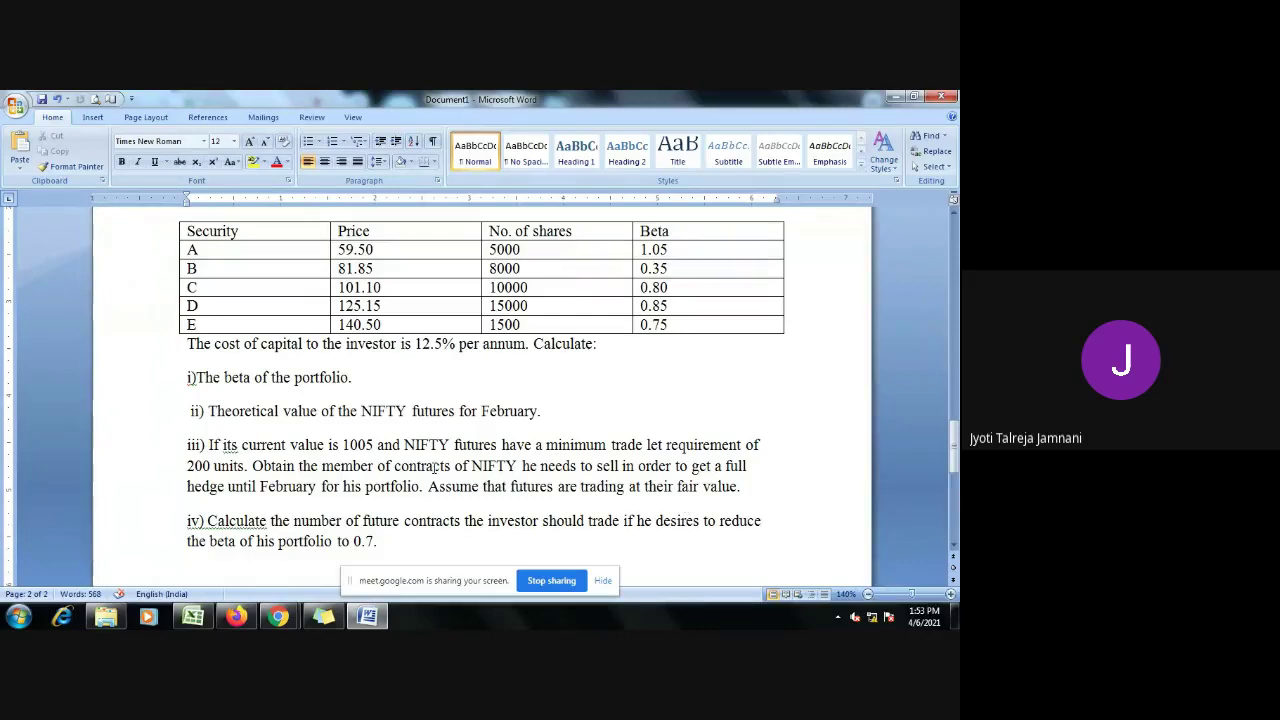
Step: Insert six blank lines between part iv of the question and the KM stock question
{"action": "scroll", "coordinate": [435, 468], "scroll_direction": "down", "scroll_amount": 2}
{"action": "scroll", "coordinate": [435, 468], "scroll_direction": "down", "scroll_amount": 1}
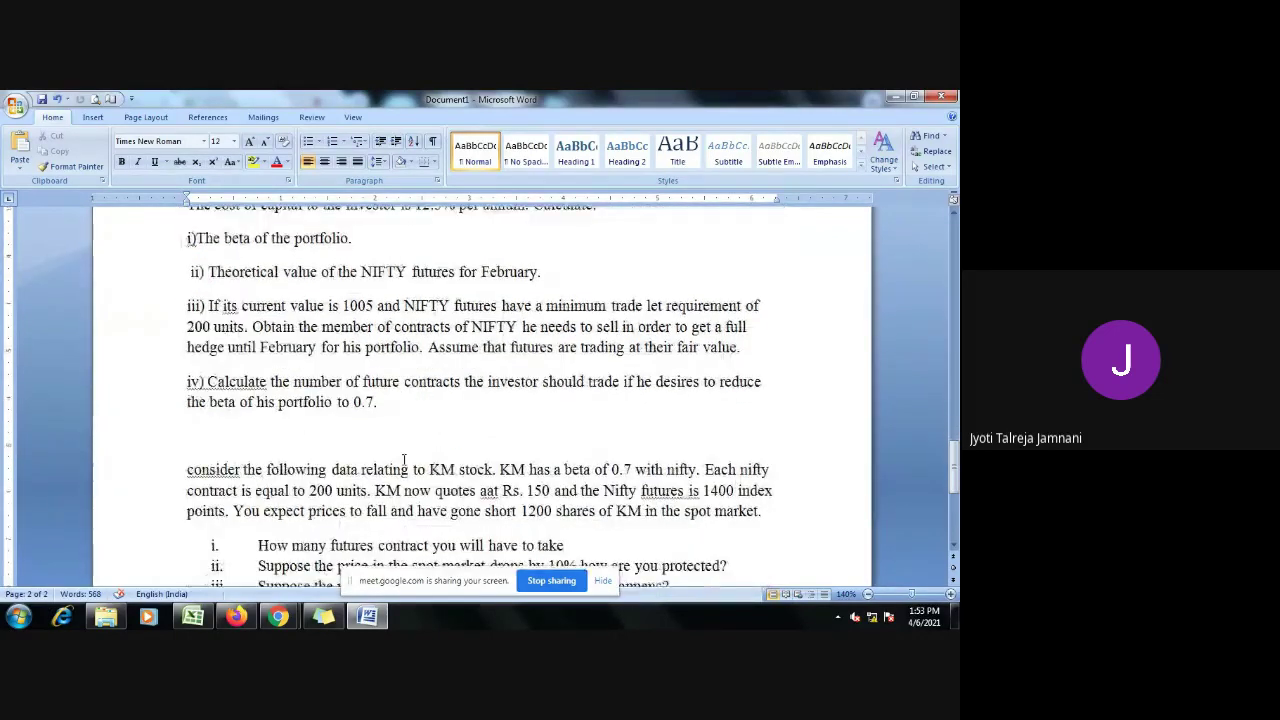
{"action": "left_click", "coordinate": [346, 443]}
{"action": "key", "text": "Return"}
{"action": "key", "text": "Return"}
{"action": "key", "text": "Return"}
{"action": "key", "text": "Return"}
{"action": "key", "text": "Return"}
{"action": "key", "text": "Return"}
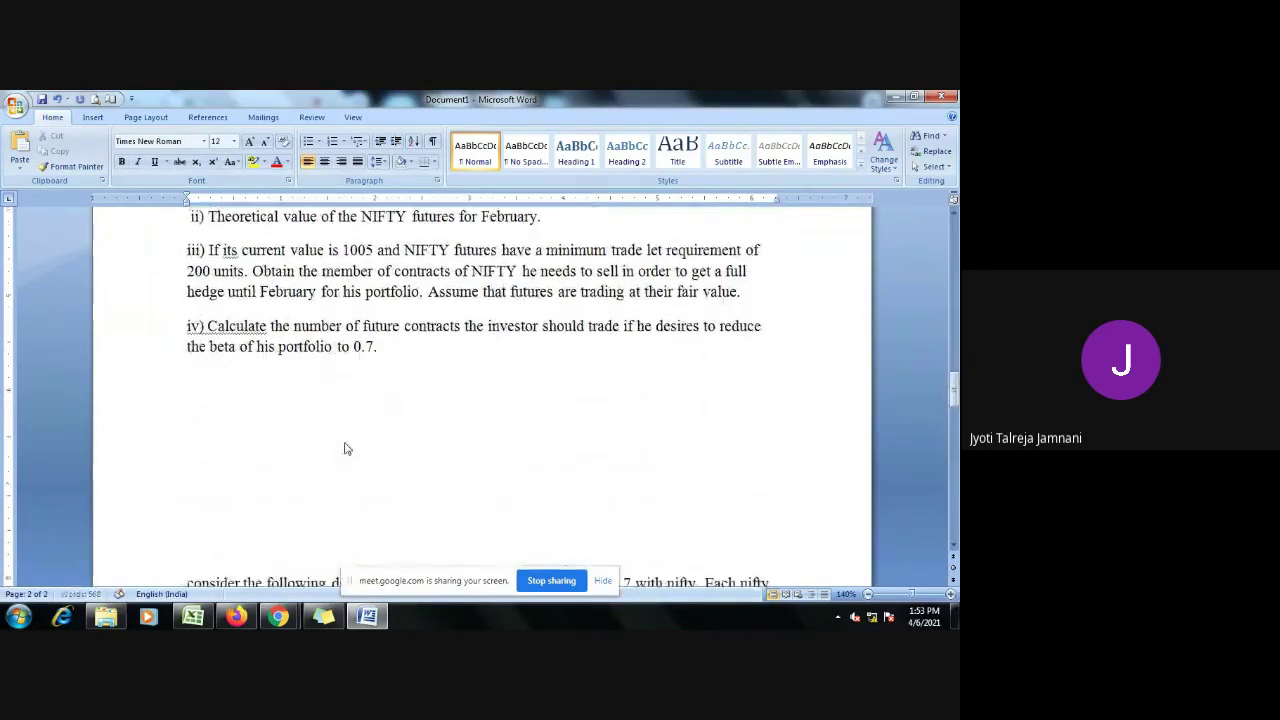
Step: Copy the Security, Price, No. of shares and Beta table from Word into the Excel sheet, starting at cell B13
{"action": "scroll", "coordinate": [335, 400], "scroll_direction": "up", "scroll_amount": 7}
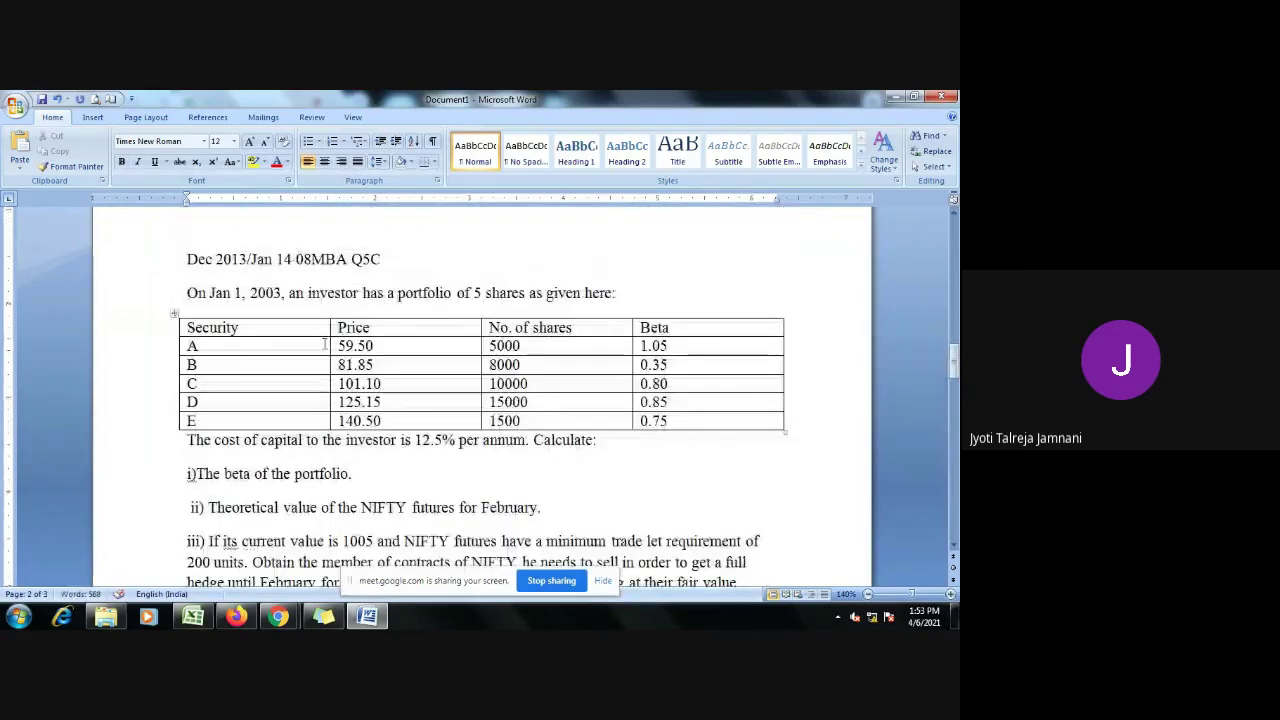
{"action": "left_click", "coordinate": [174, 316]}
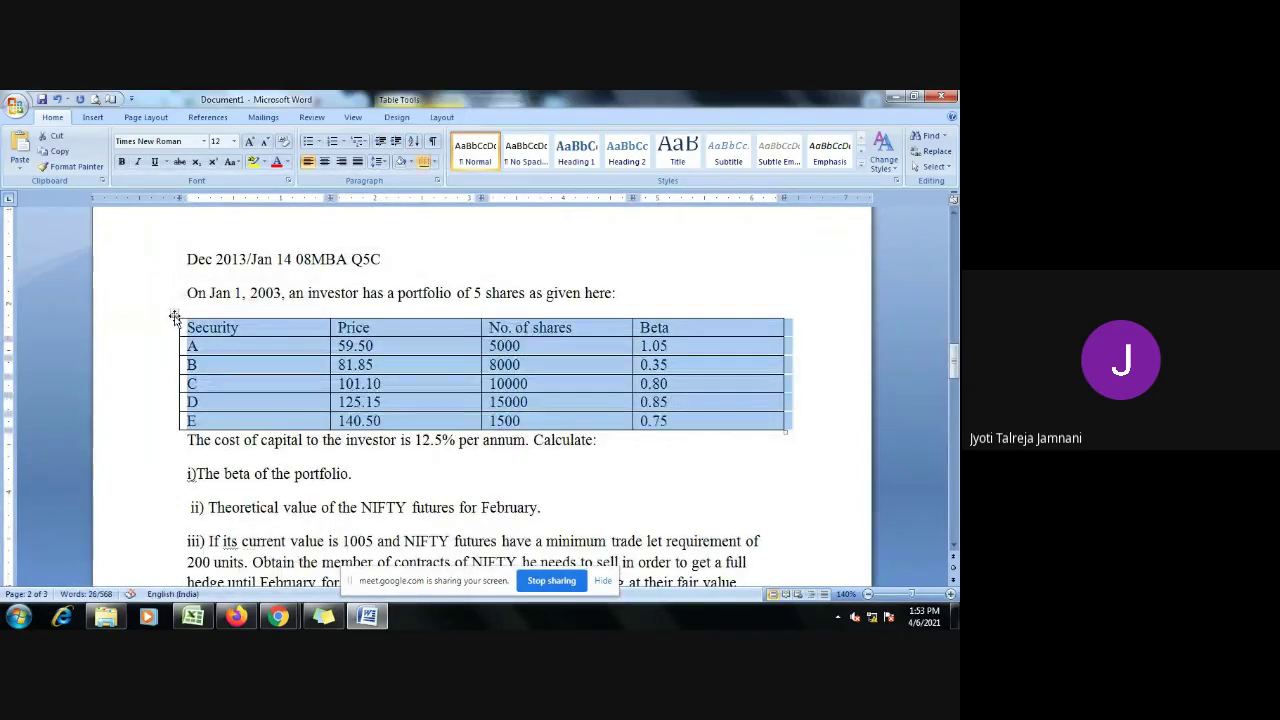
{"action": "left_click", "coordinate": [196, 618]}
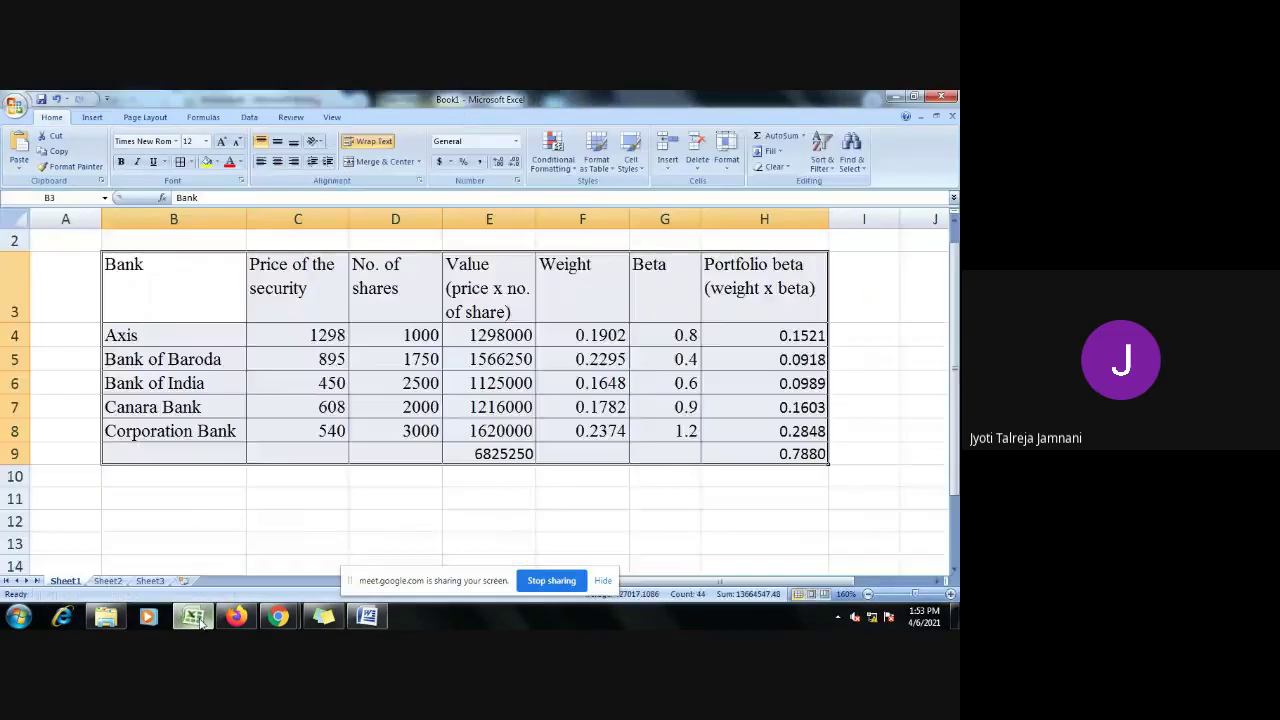
{"action": "scroll", "coordinate": [163, 349], "scroll_direction": "down", "scroll_amount": 2}
{"action": "left_click", "coordinate": [164, 348]}
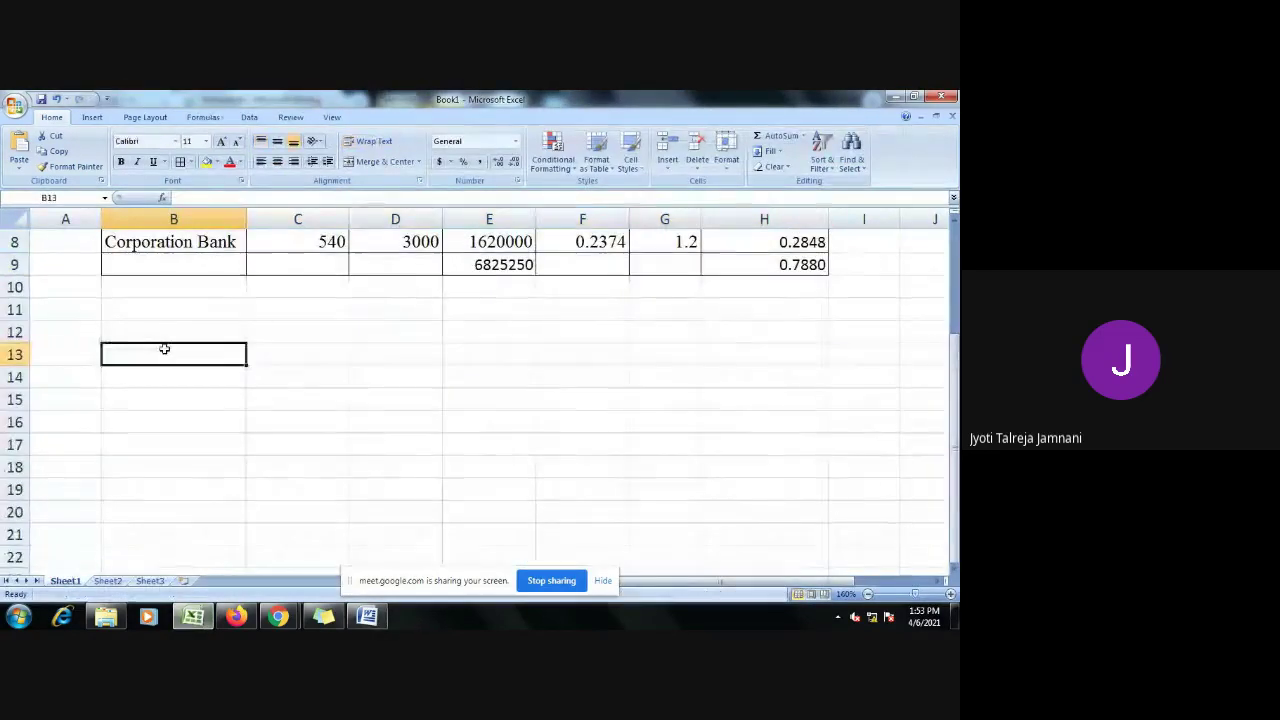
{"action": "type", "text": "Security\tPrice\tNo. of shares\tBeta A\t59.5\t5000\t1.05 B\t81.85\t8000\t0.35 C\t101.1\t10000\t0.8 D\t125.15\t15000\t0.85 E\t140.5\t1500\t0.75"}
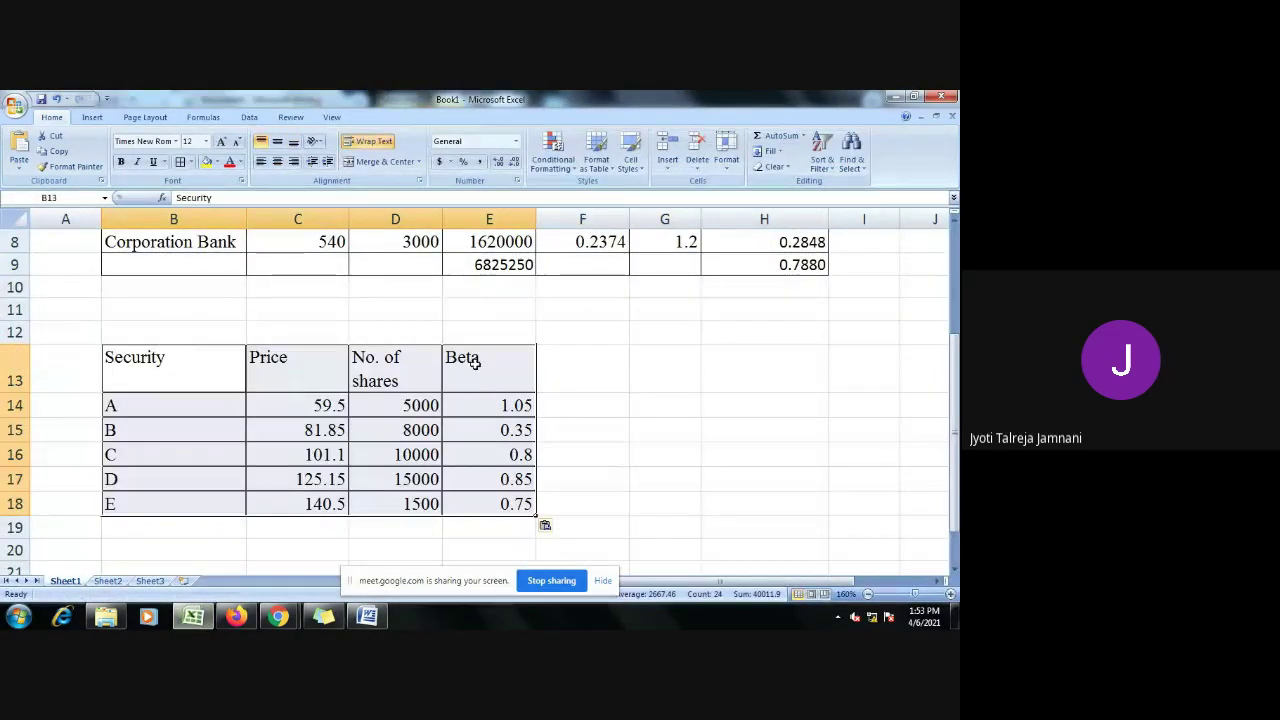
Step: Move the Beta column of the new table from E13:E18 to G13:G18
{"action": "left_click_drag", "start_coordinate": [475, 363], "coordinate": [483, 507]}
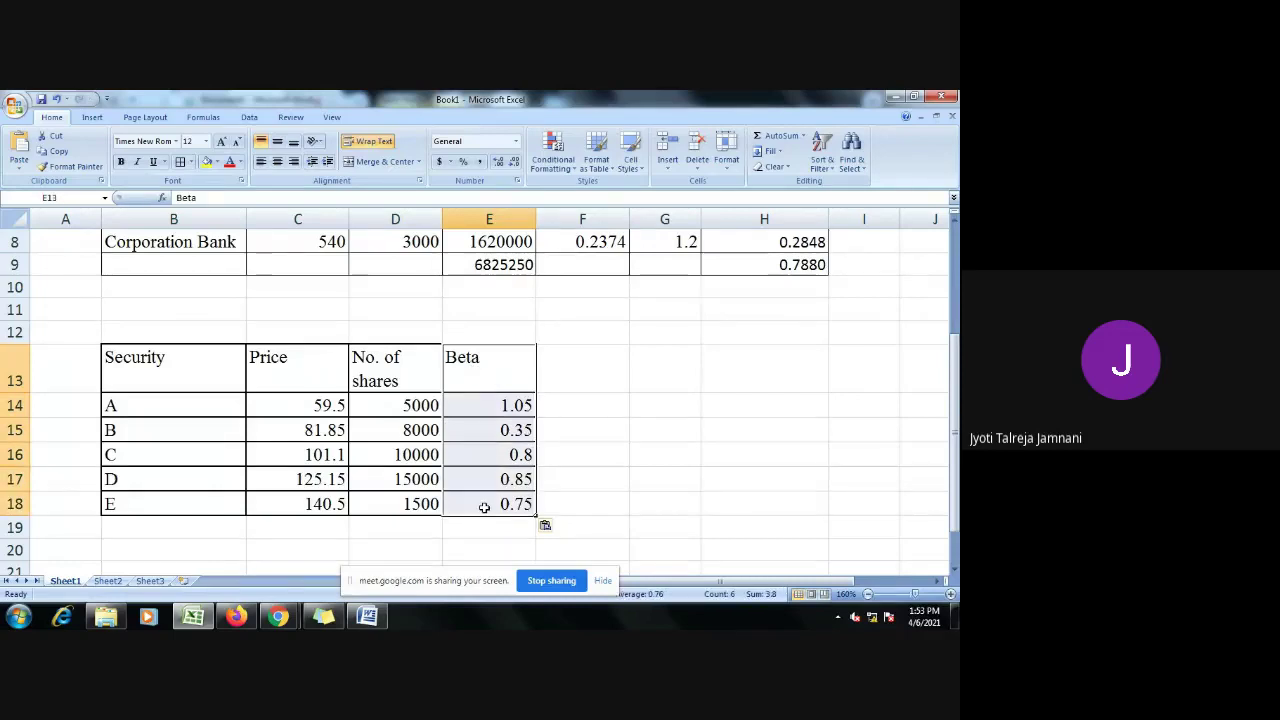
{"action": "key", "text": "ctrl+c"}
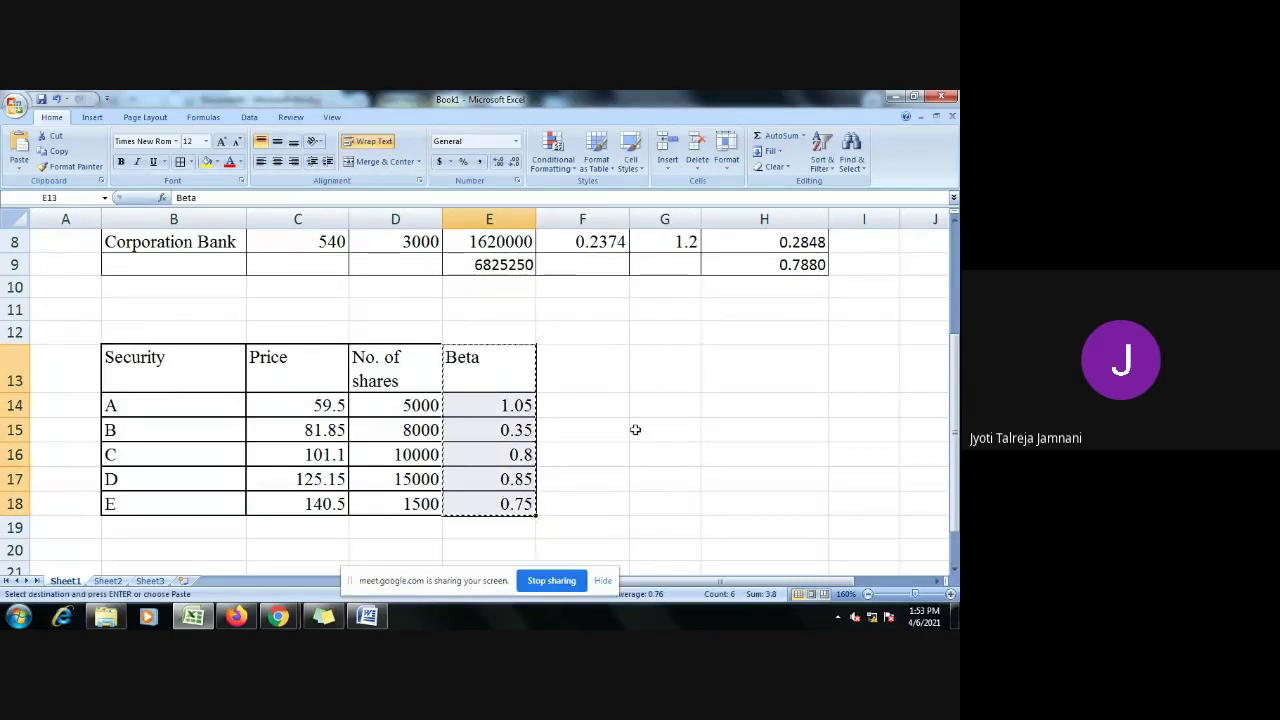
{"action": "left_click", "coordinate": [643, 360]}
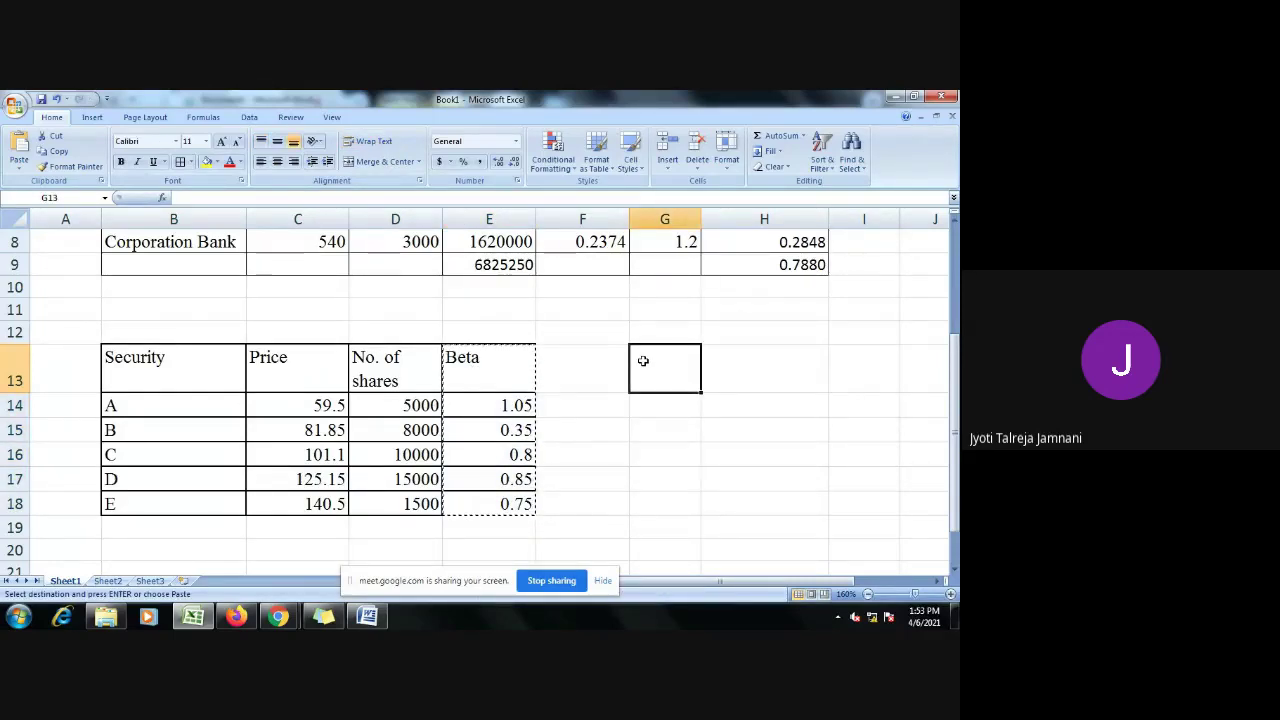
{"action": "key", "text": "ctrl+v"}
Step: Enter the column headings "value" in E13, "weight" in F13 and "Protfolio beta" in H13
{"action": "left_click", "coordinate": [483, 364]}
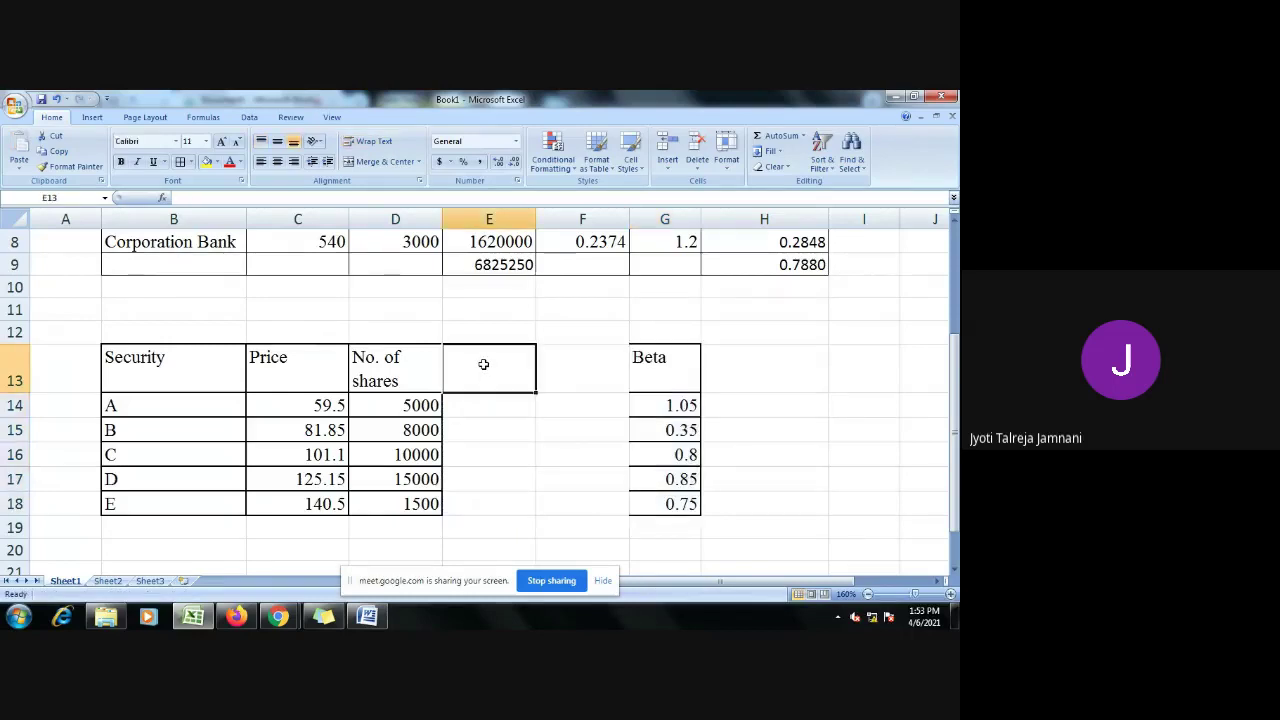
{"action": "type", "text": "value"}
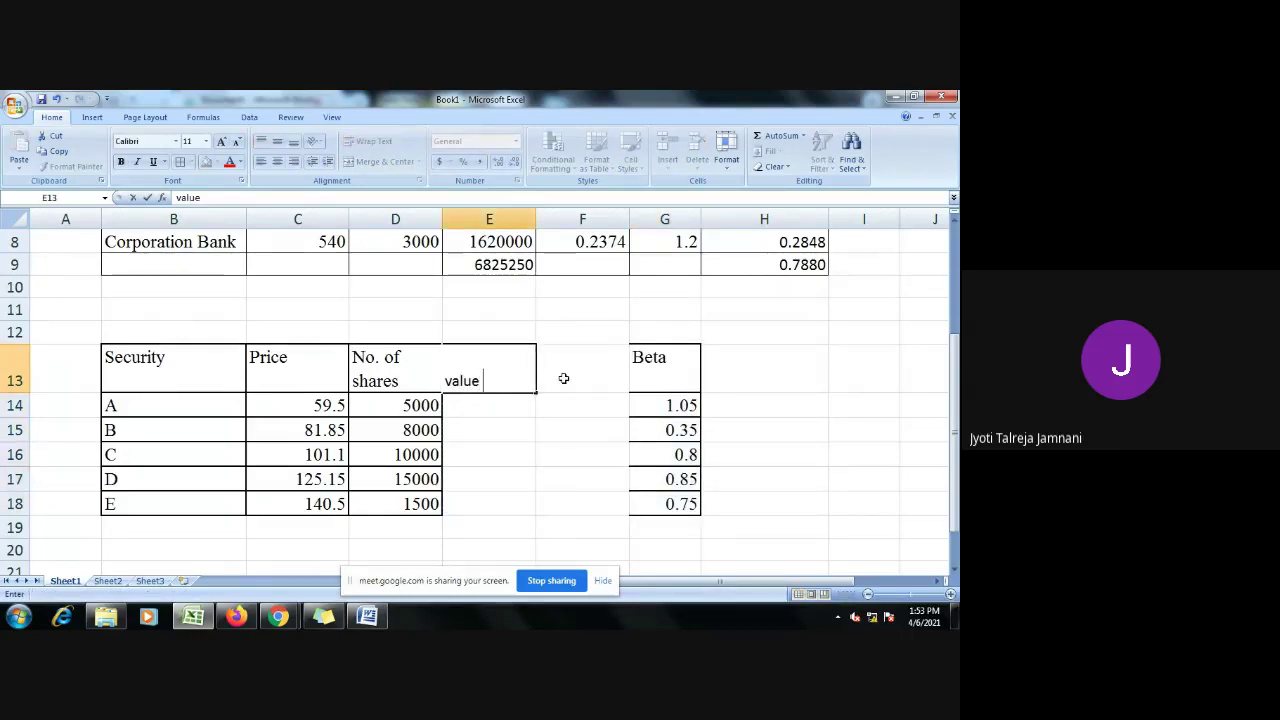
{"action": "left_click", "coordinate": [563, 378]}
{"action": "type", "text": "wei"}
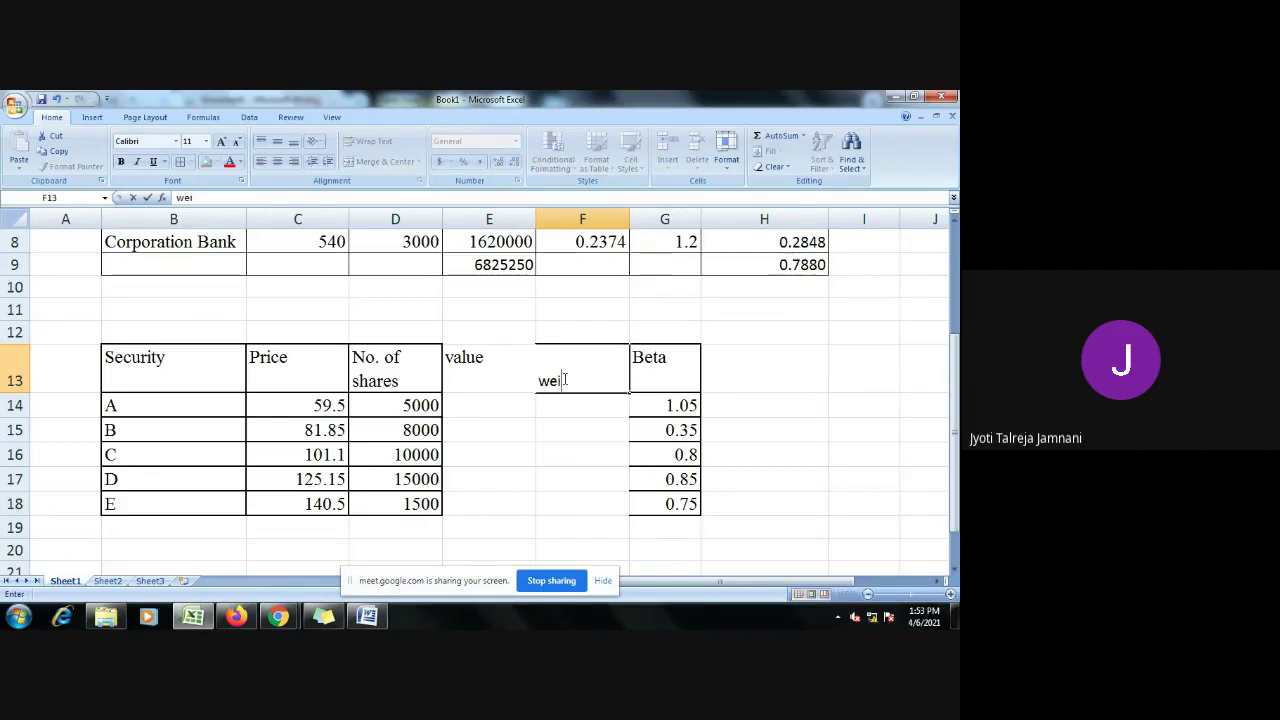
{"action": "type", "text": "ght"}
{"action": "left_click", "coordinate": [752, 365]}
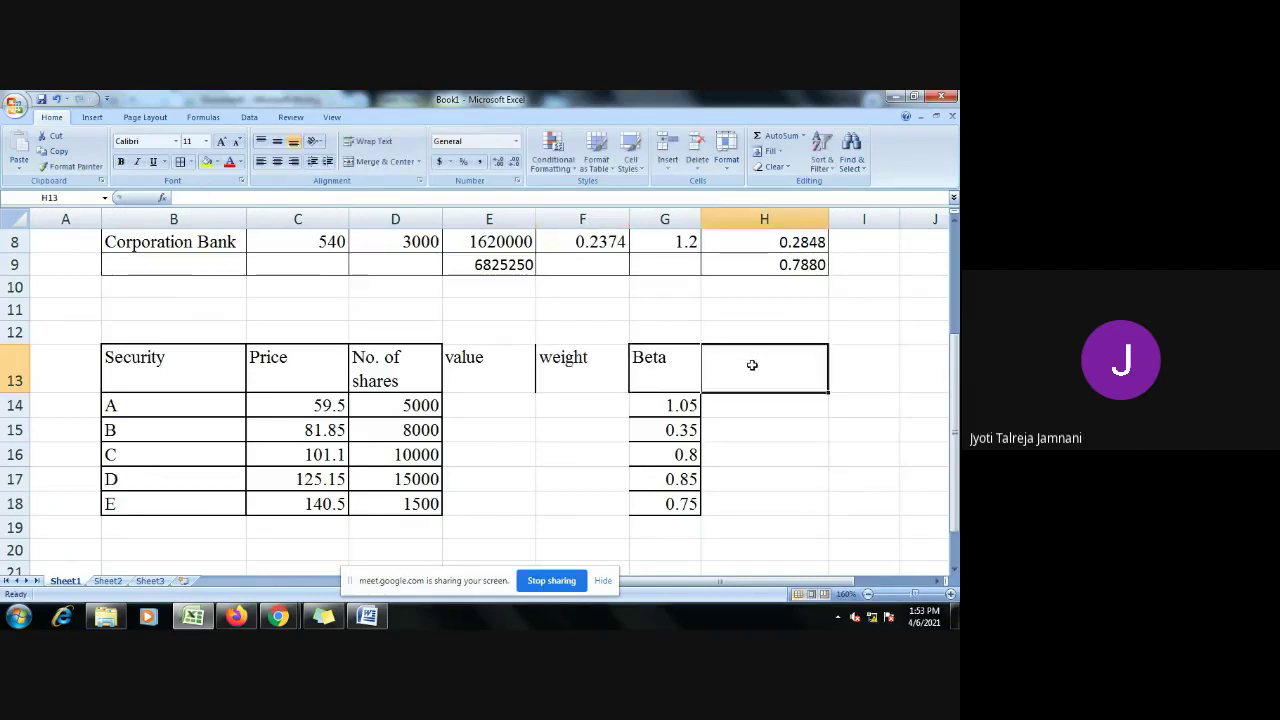
{"action": "type", "text": "Pro"}
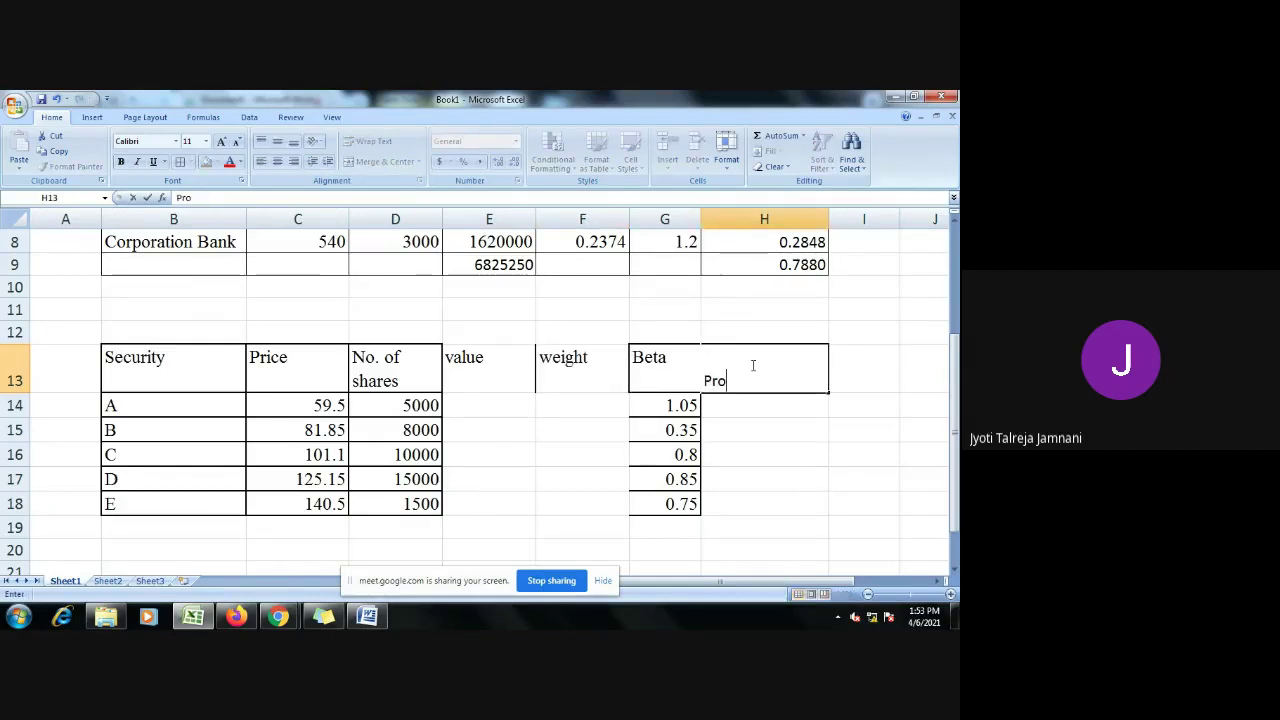
{"action": "type", "text": "tfolio beta"}
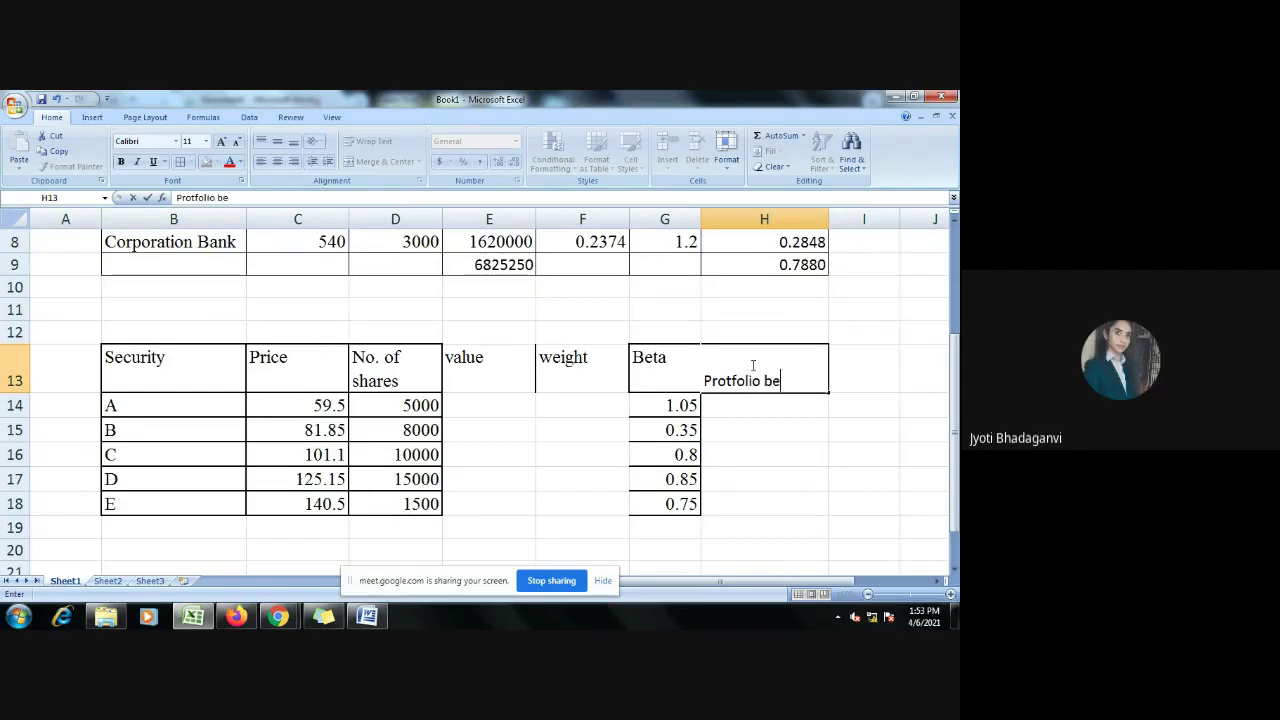
{"action": "left_click", "coordinate": [821, 473]}
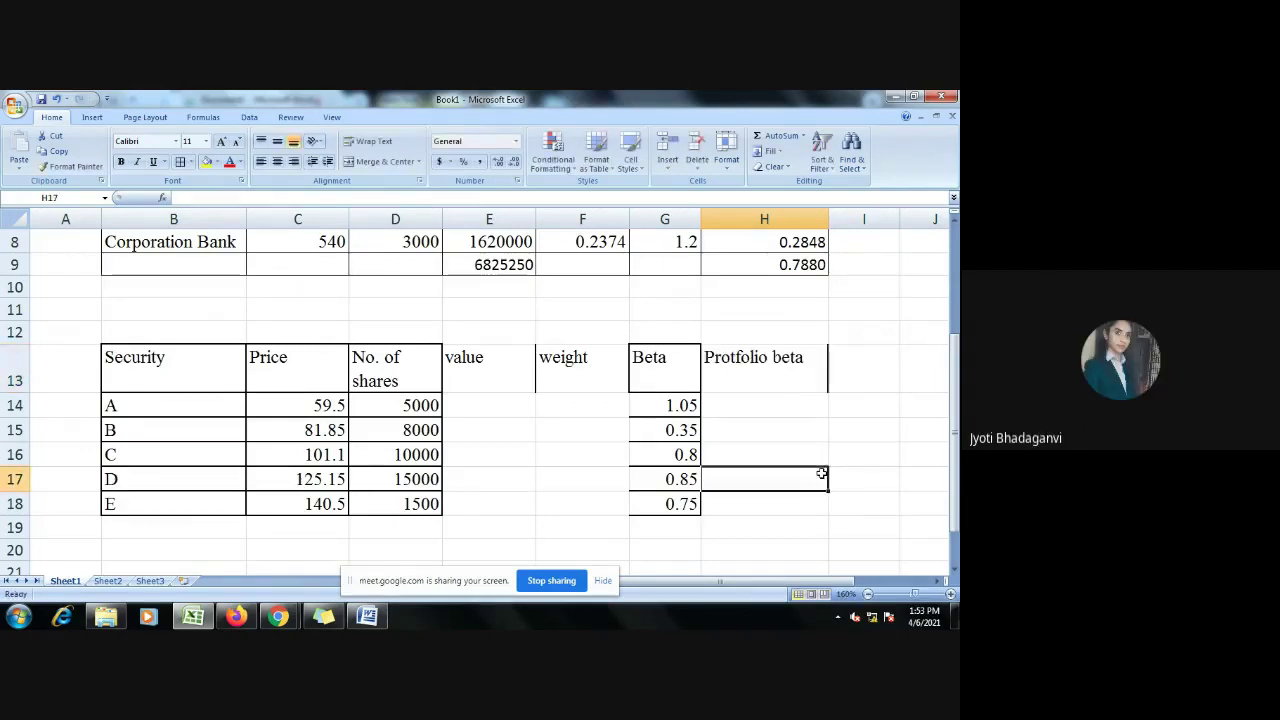
Step: Apply all borders to the securities table, including two extra rows beneath it, covering B13:H20
{"action": "left_click_drag", "start_coordinate": [167, 369], "coordinate": [760, 503]}
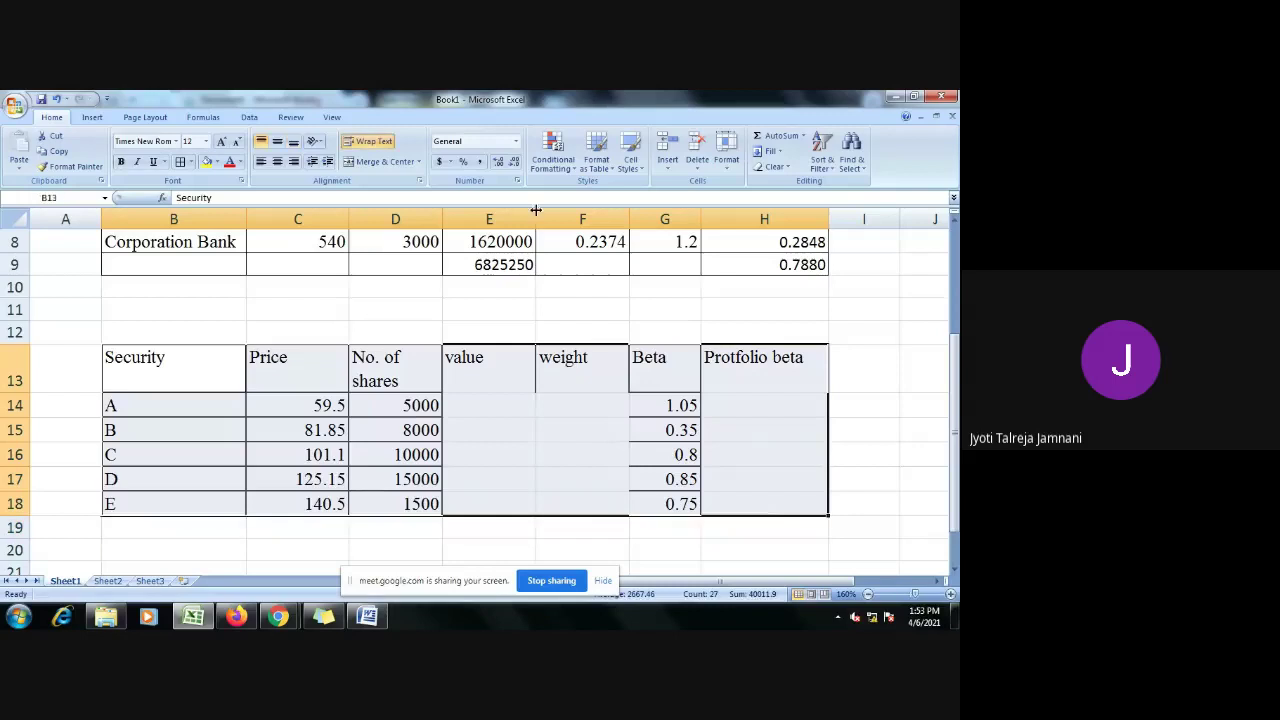
{"action": "left_click", "coordinate": [181, 162]}
{"action": "left_click_drag", "start_coordinate": [163, 355], "coordinate": [804, 539]}
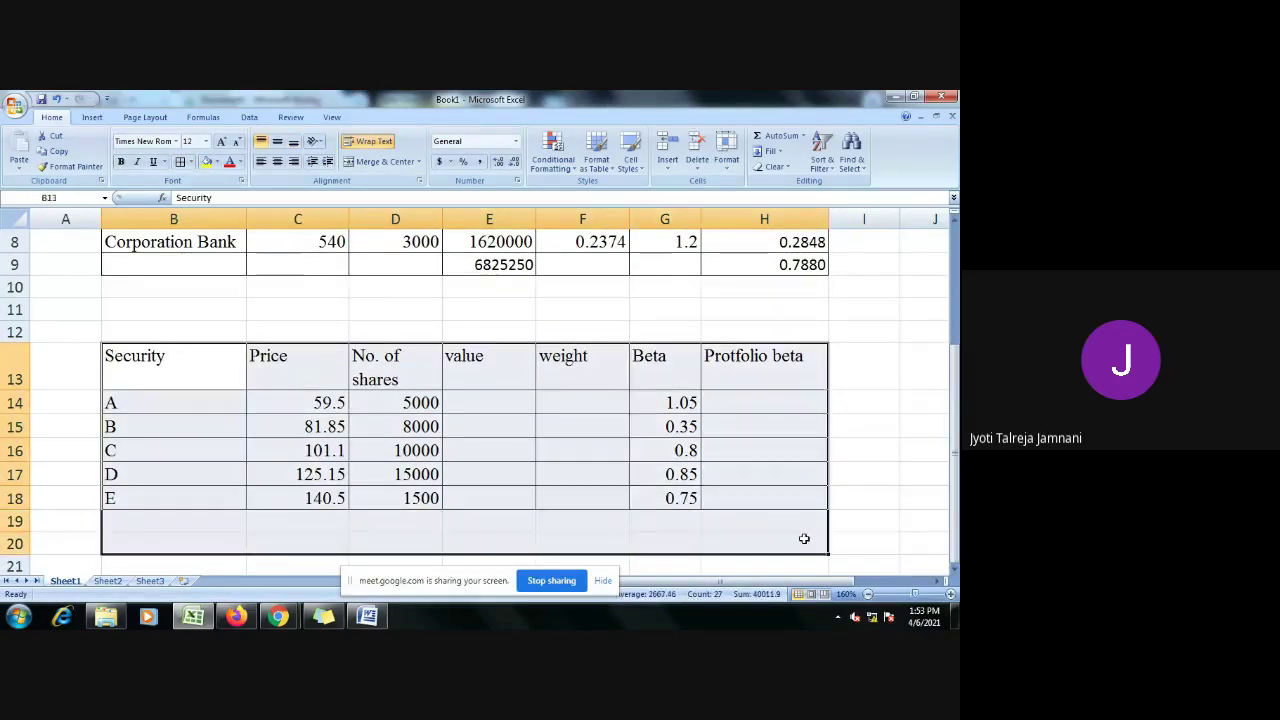
{"action": "left_click", "coordinate": [179, 163]}
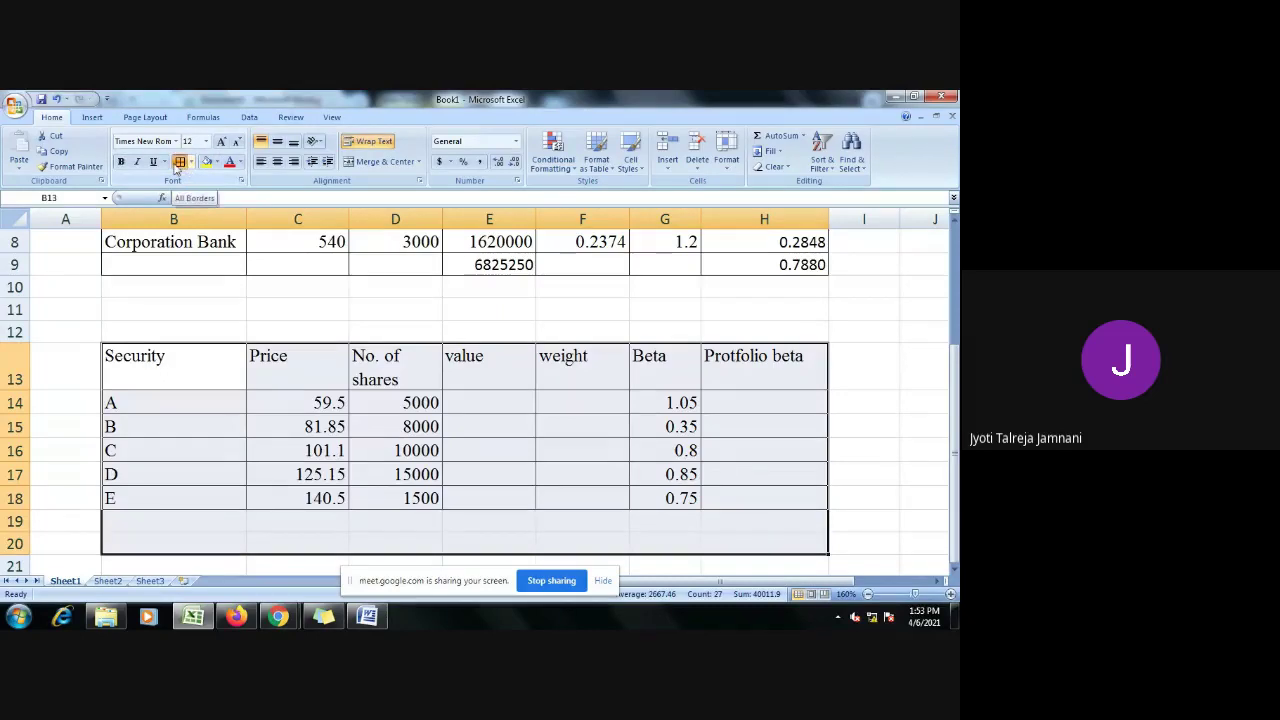
{"action": "left_click", "coordinate": [485, 405]}
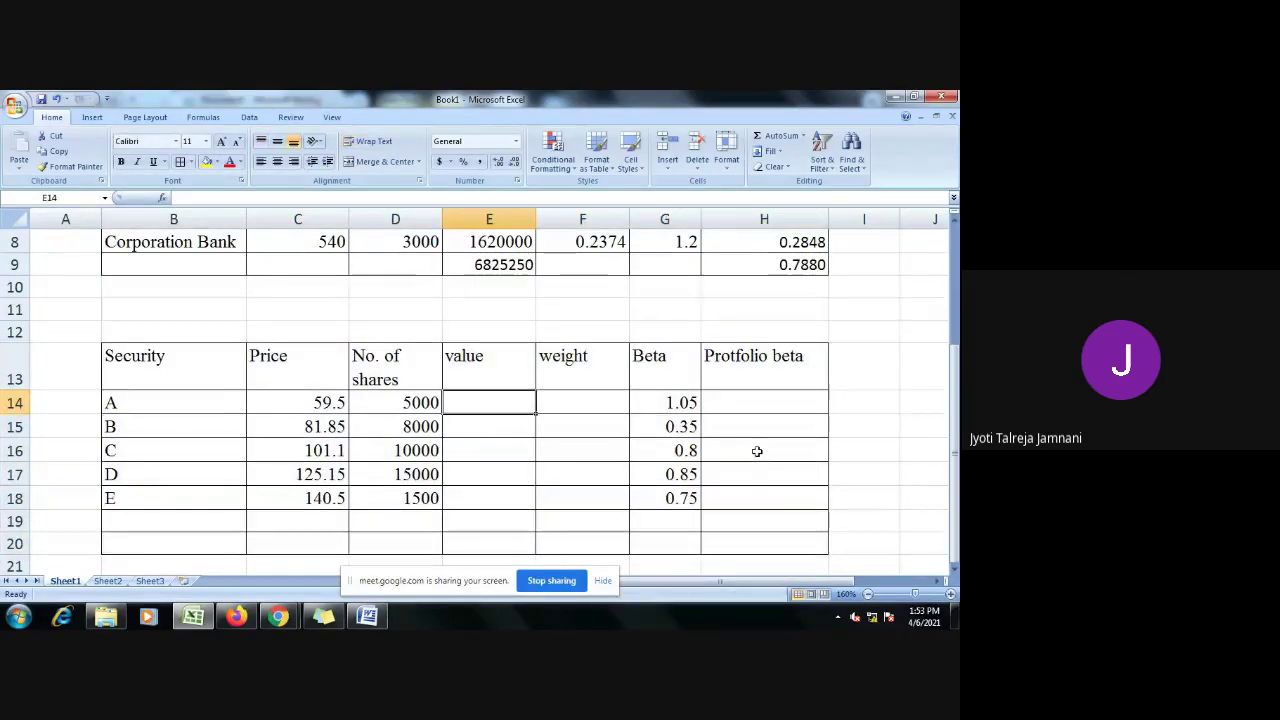
{"action": "scroll", "coordinate": [757, 451], "scroll_direction": "down", "scroll_amount": 1}
{"action": "scroll", "coordinate": [757, 451], "scroll_direction": "up", "scroll_amount": 1}
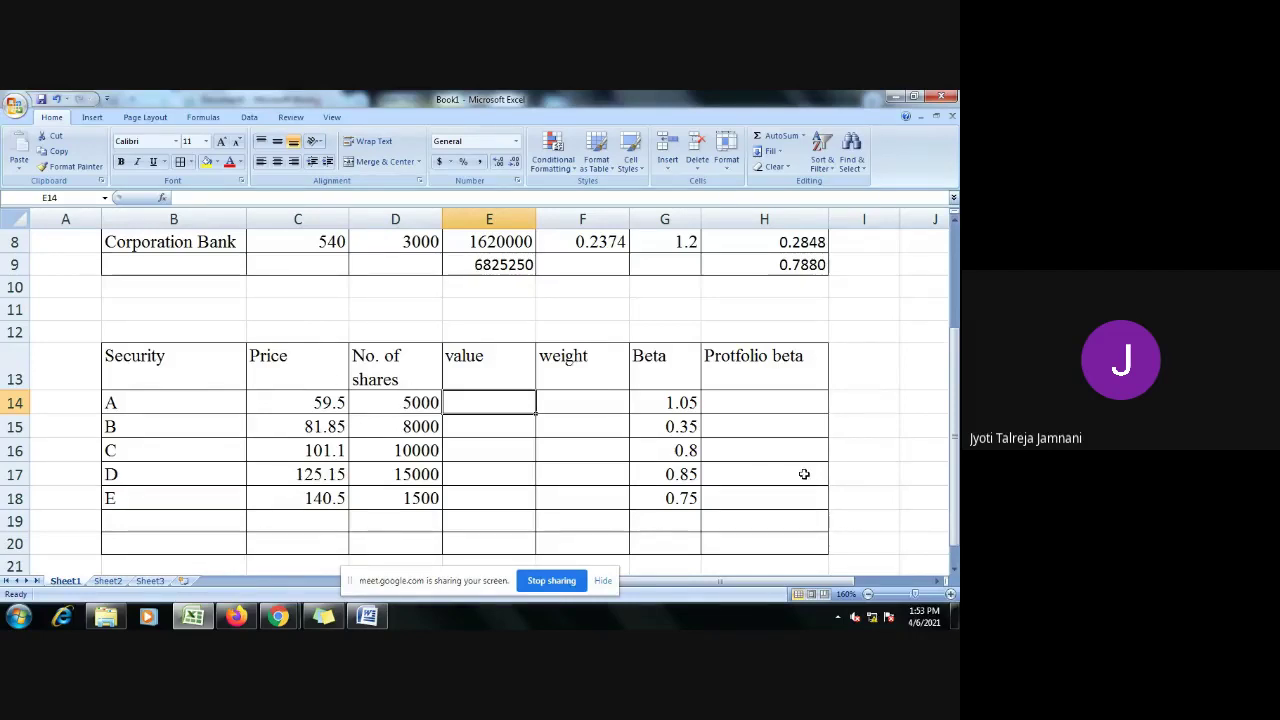
Step: Extend the heading in E13 to read "value (price* No. of shares)"
{"action": "double_click", "coordinate": [499, 364]}
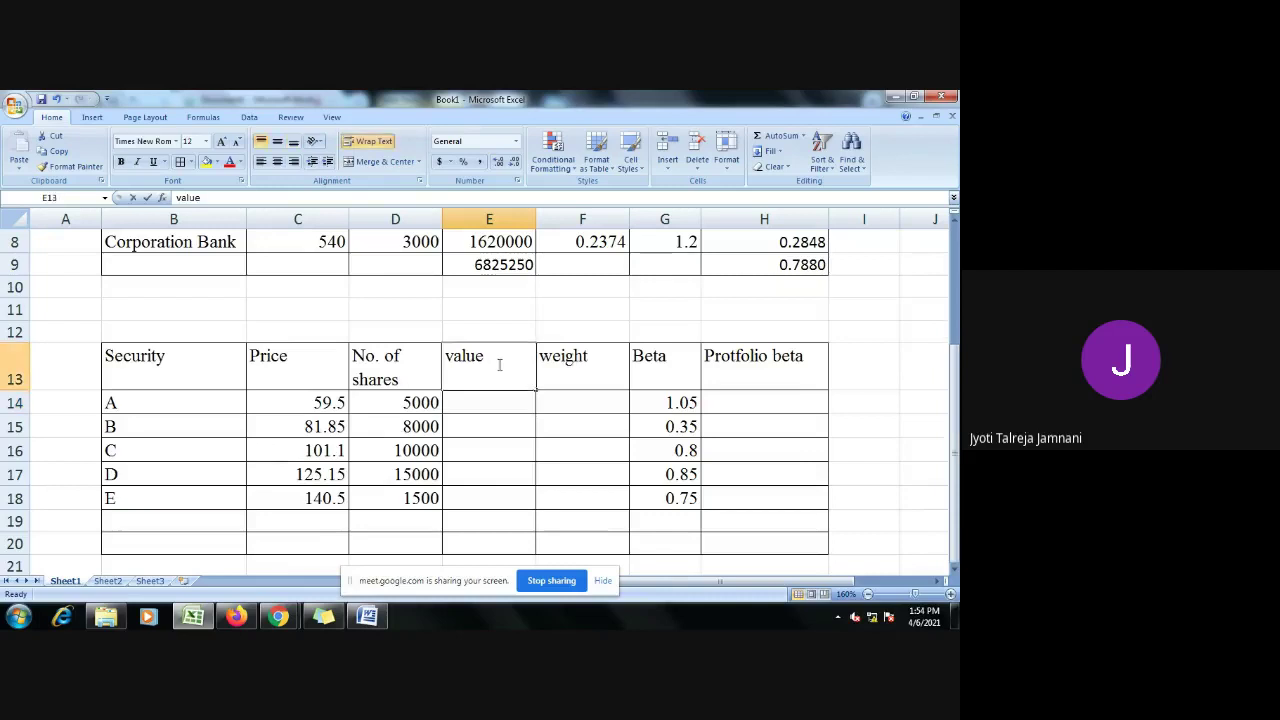
{"action": "type", "text": "("}
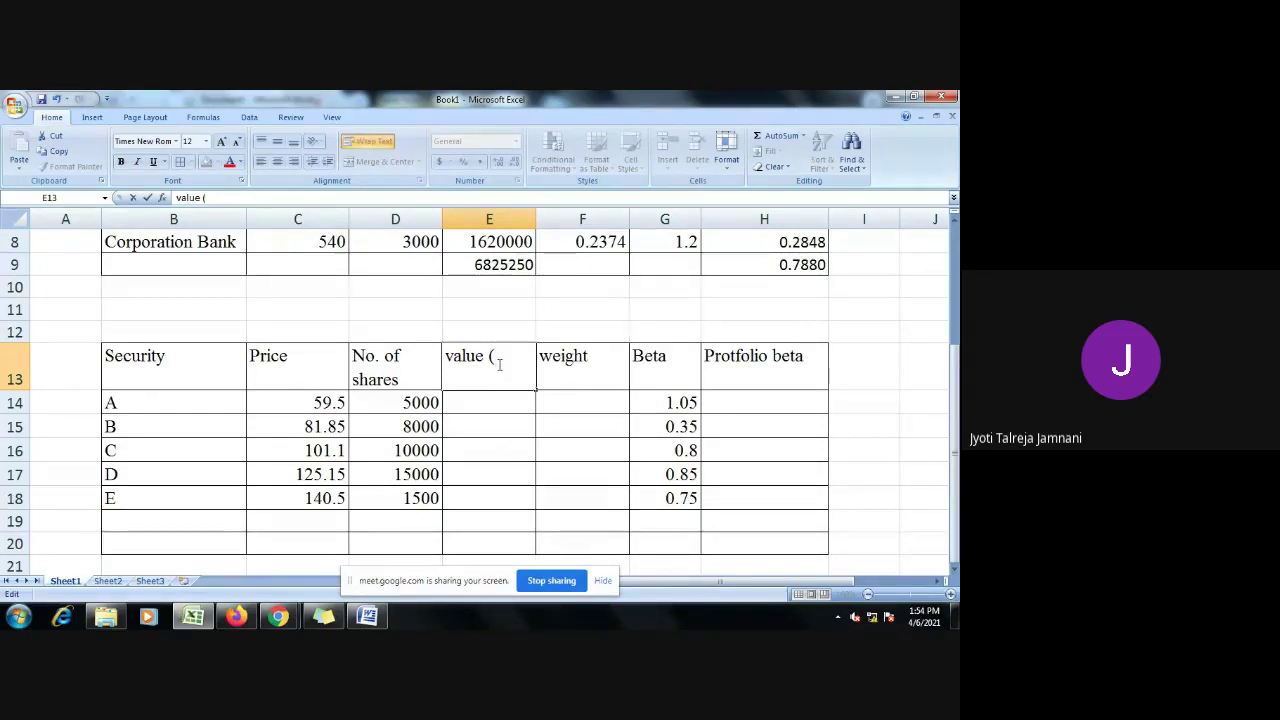
{"action": "type", "text": "price"}
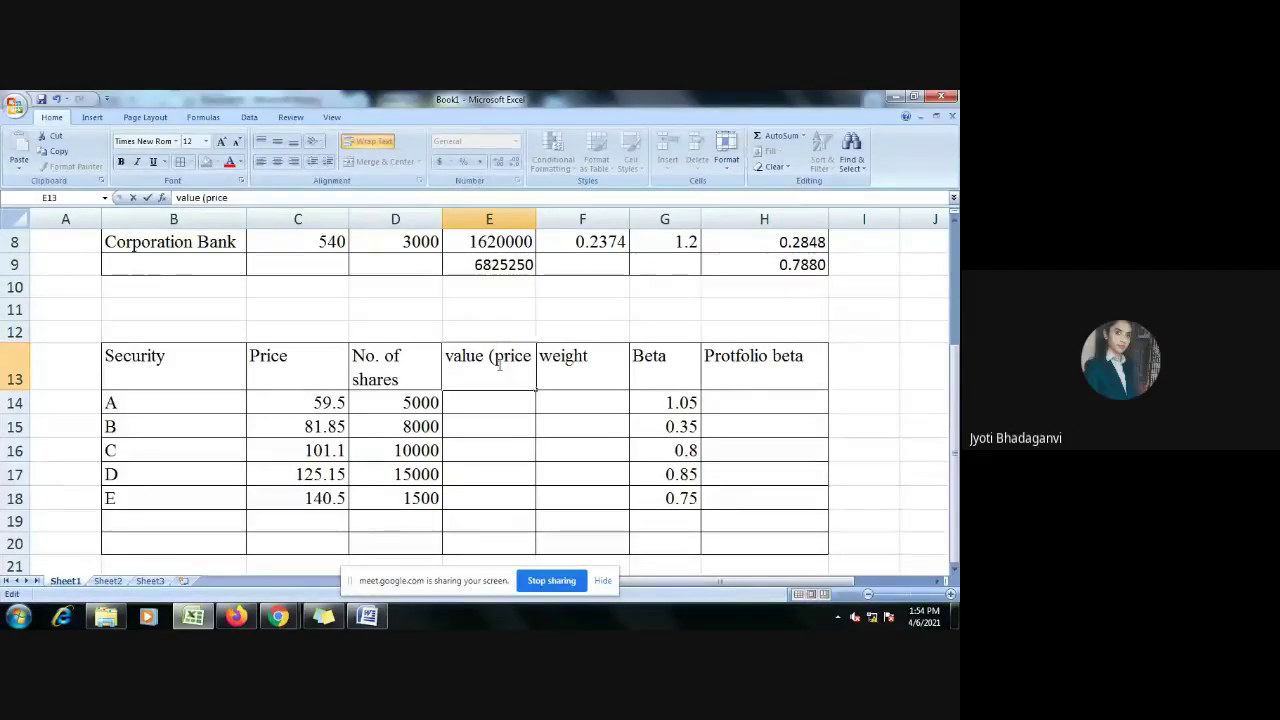
{"action": "type", "text": "*"}
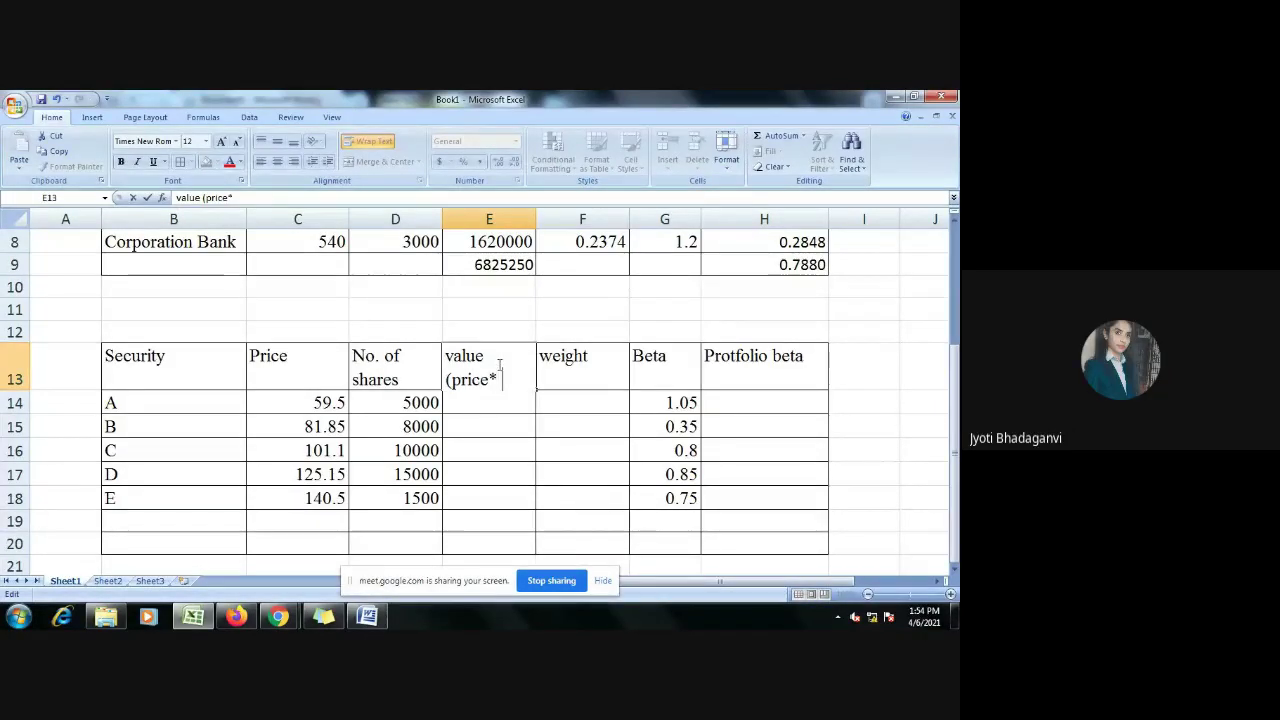
{"action": "type", "text": " No. of s"}
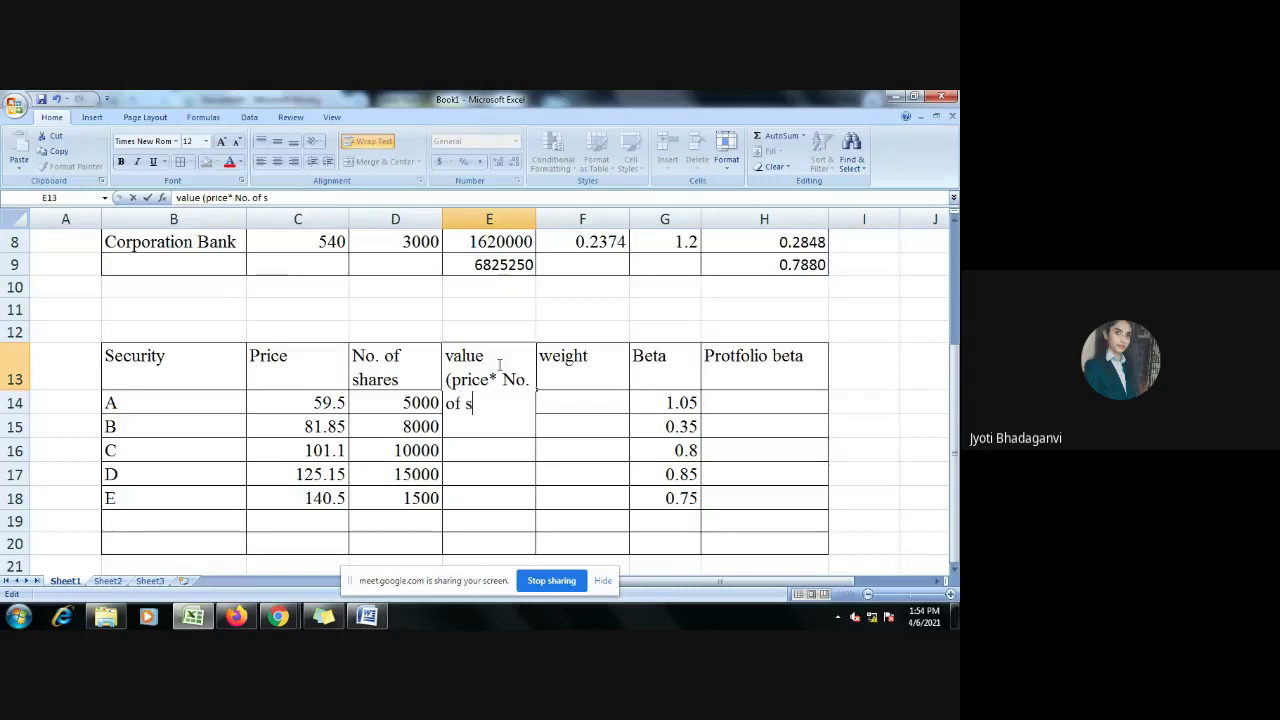
{"action": "type", "text": "hares)"}
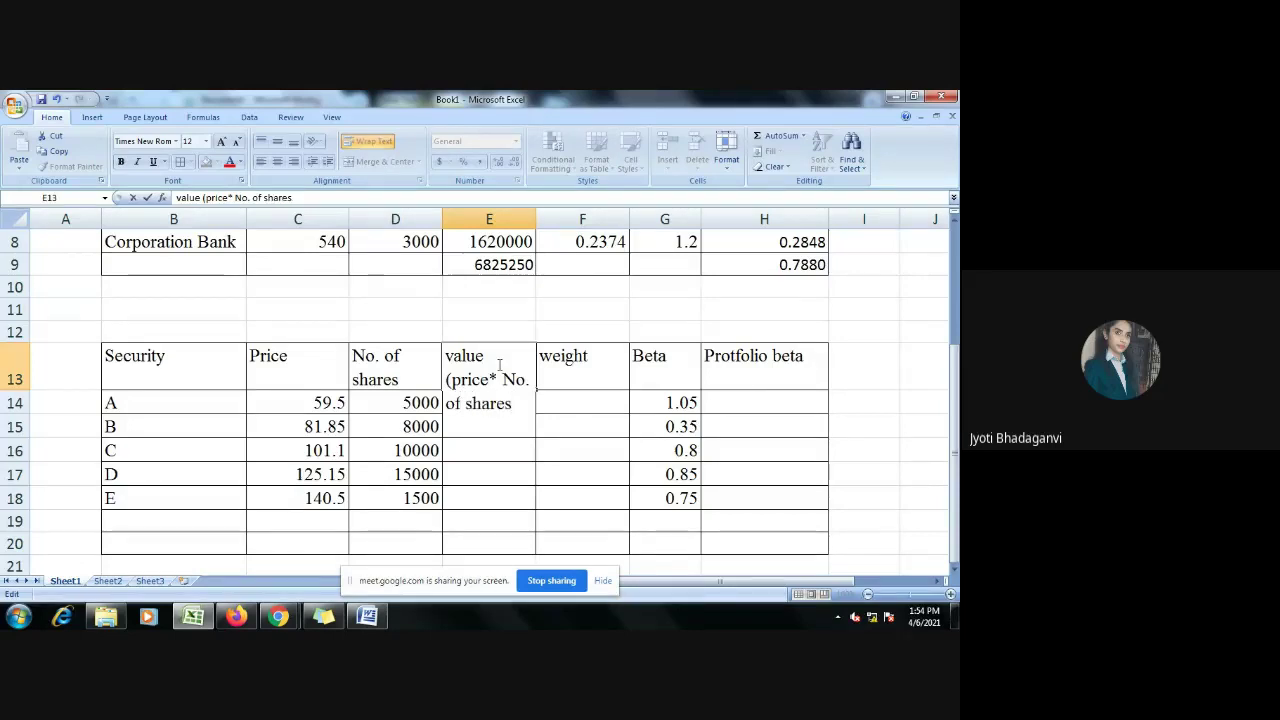
{"action": "left_click", "coordinate": [589, 383]}
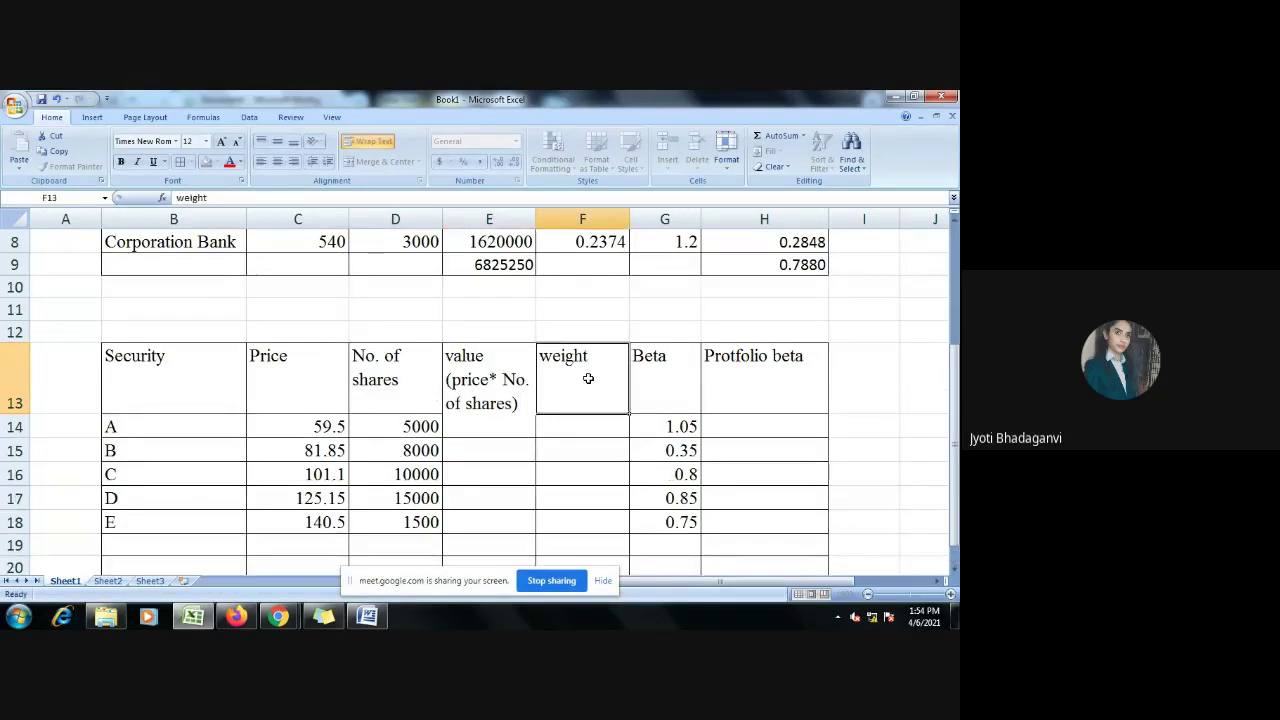
{"action": "double_click", "coordinate": [588, 378]}
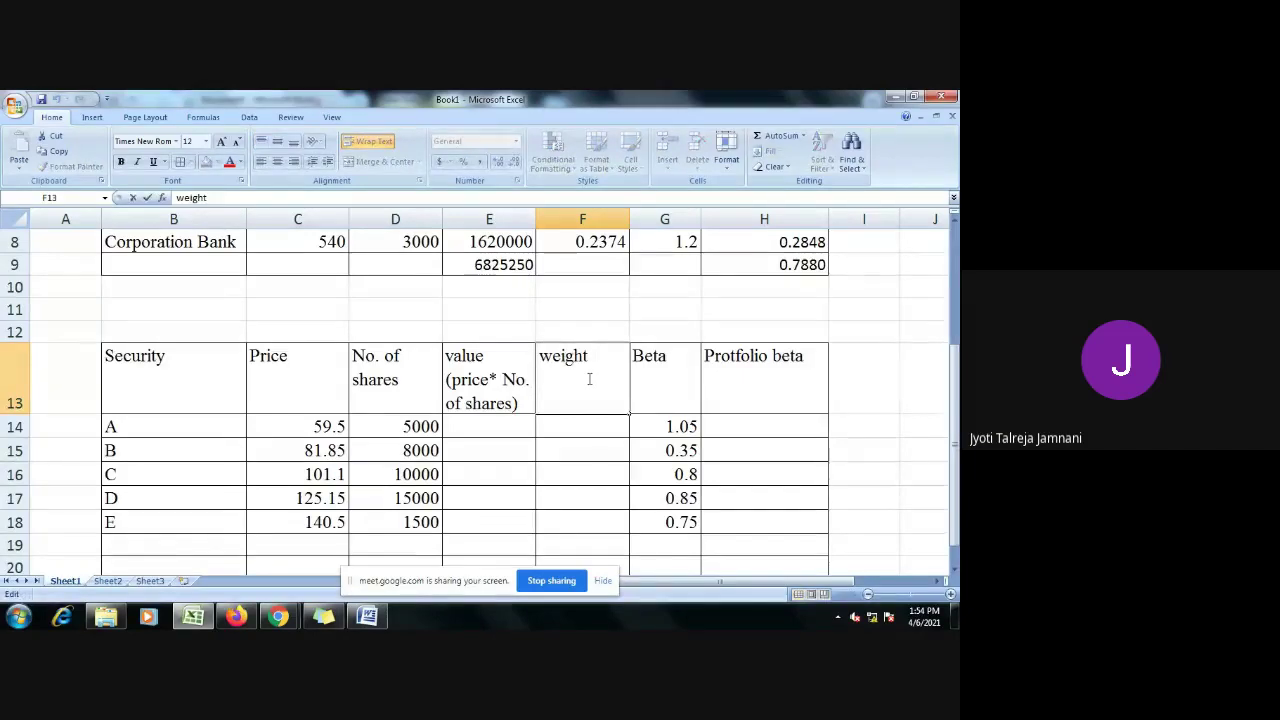
{"action": "left_click", "coordinate": [666, 370]}
{"action": "left_click", "coordinate": [769, 380]}
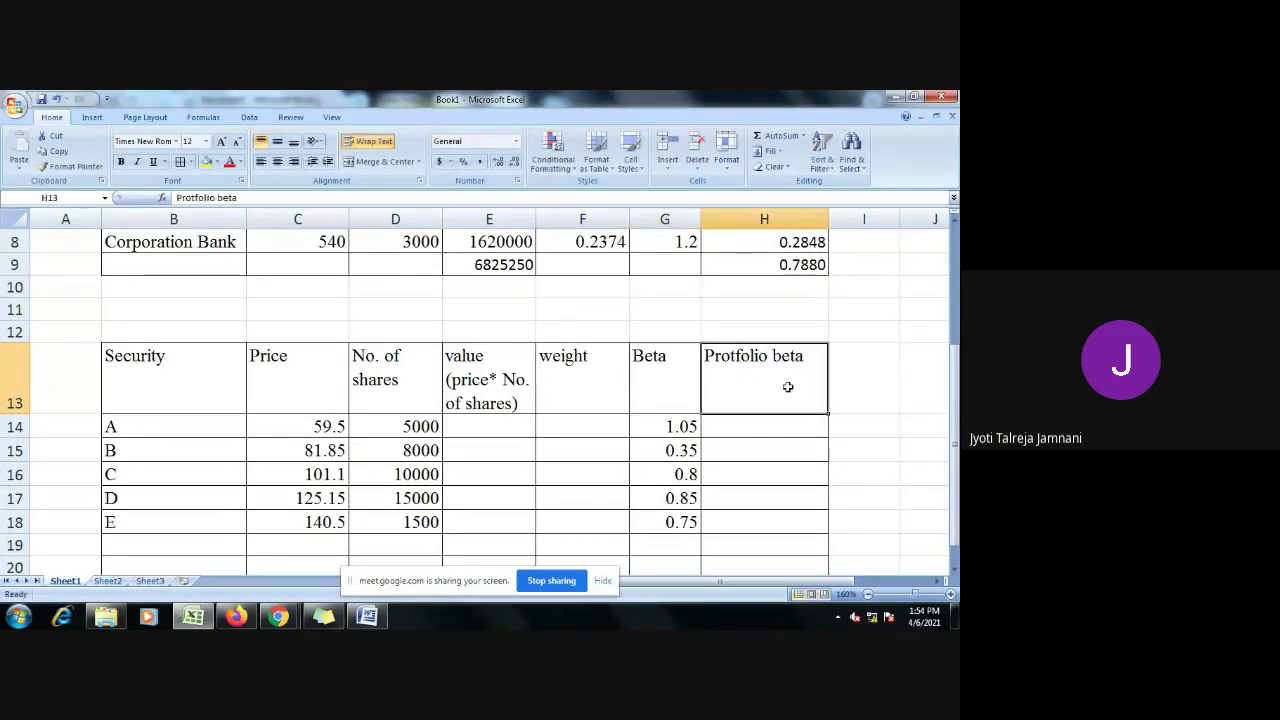
Step: Calculate security A's value in E14 with =C14*D14 and fill the formula down to E18
{"action": "left_click", "coordinate": [484, 427]}
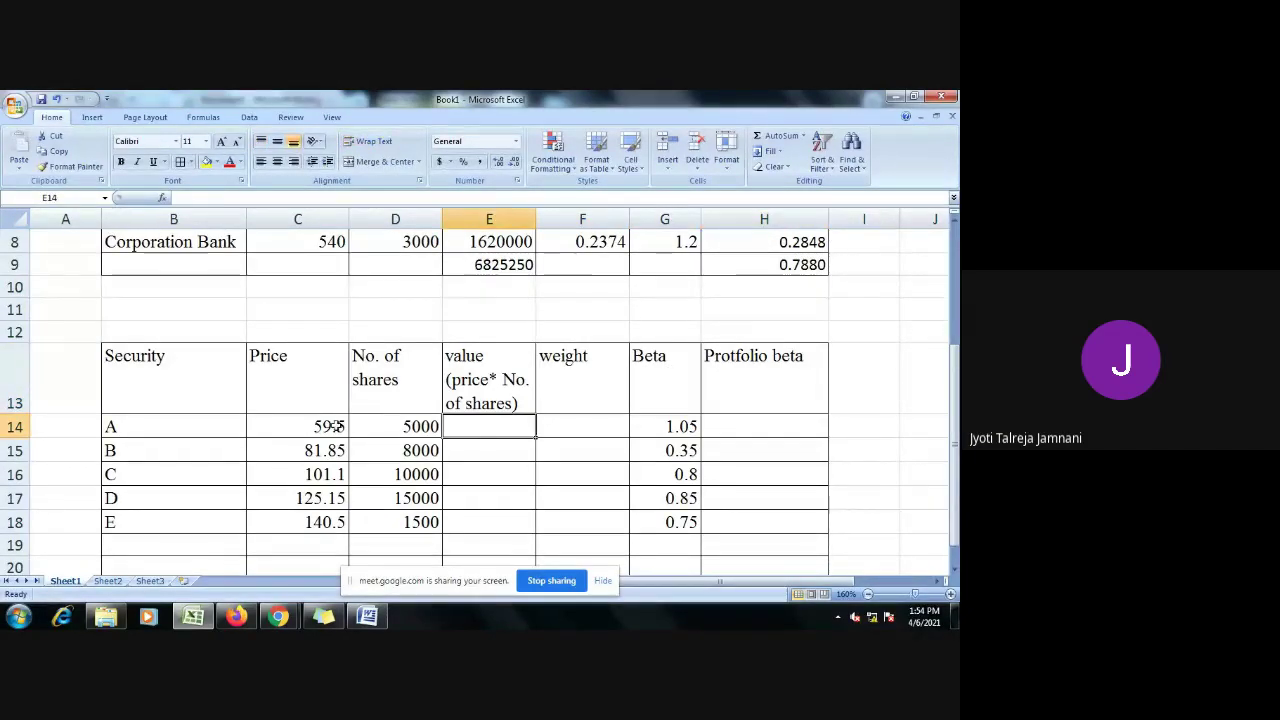
{"action": "type", "text": "="}
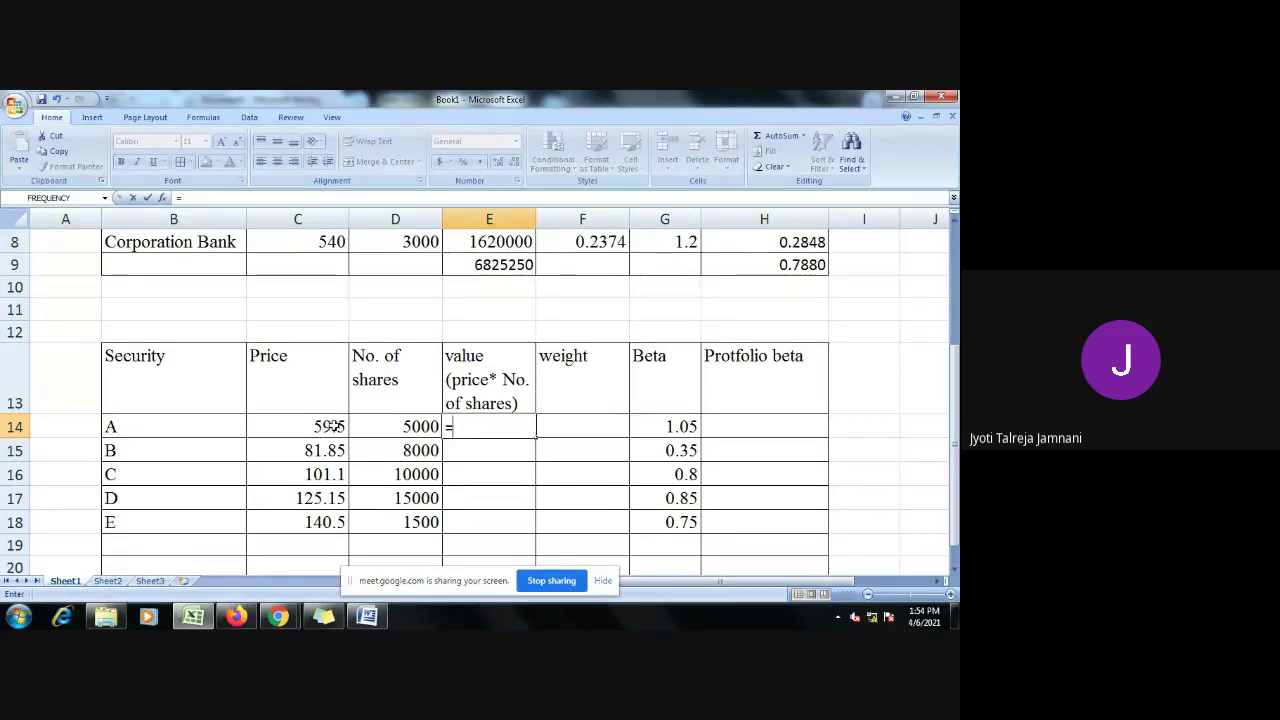
{"action": "left_click", "coordinate": [333, 426]}
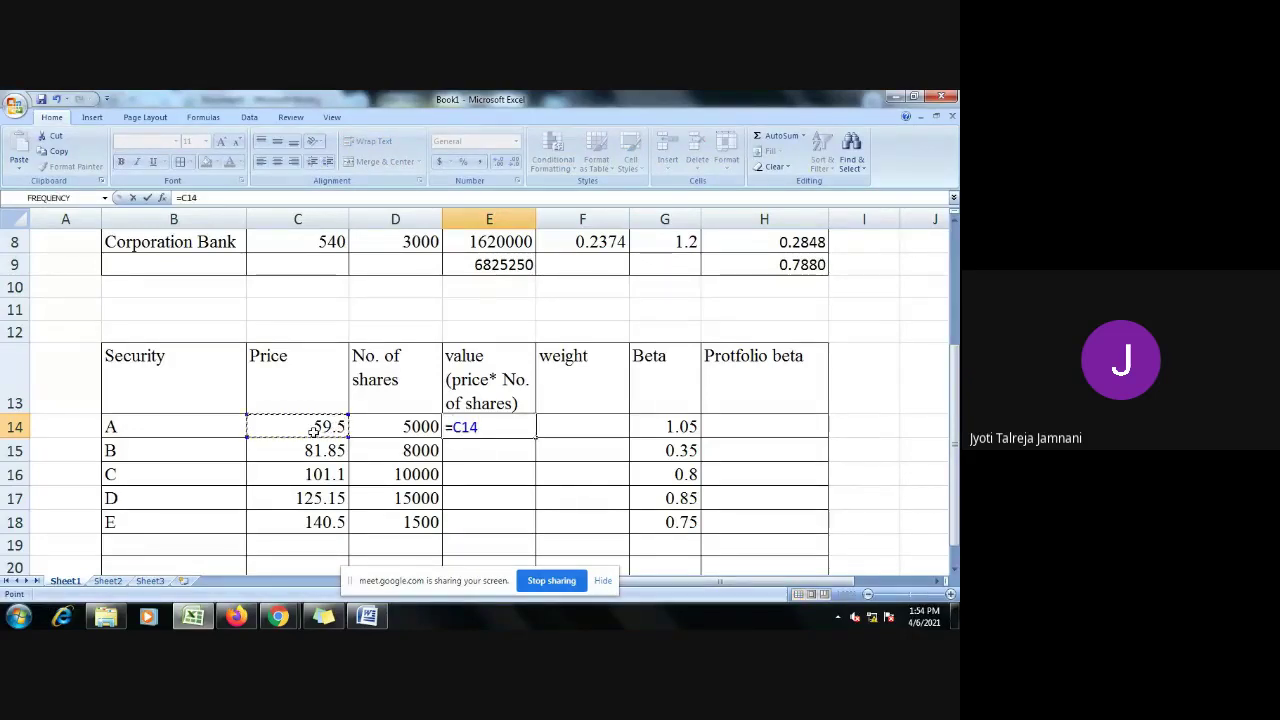
{"action": "type", "text": "*"}
{"action": "left_click", "coordinate": [396, 426]}
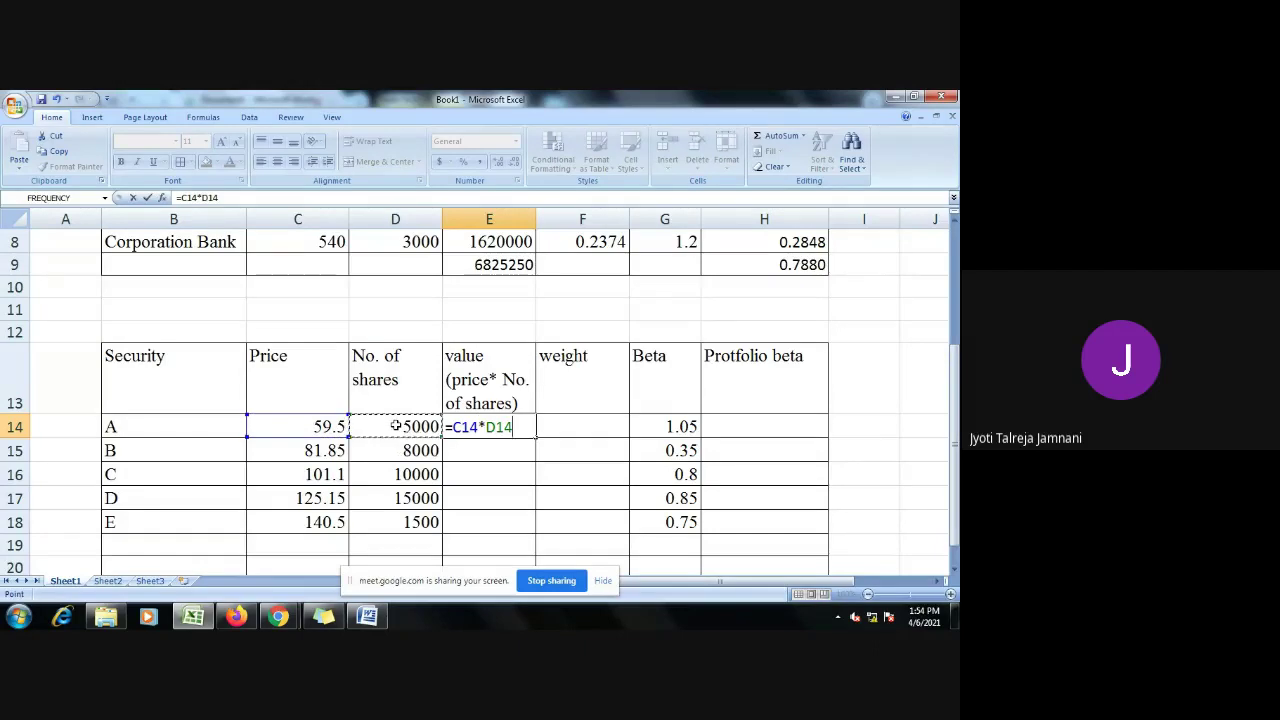
{"action": "key", "text": "Return"}
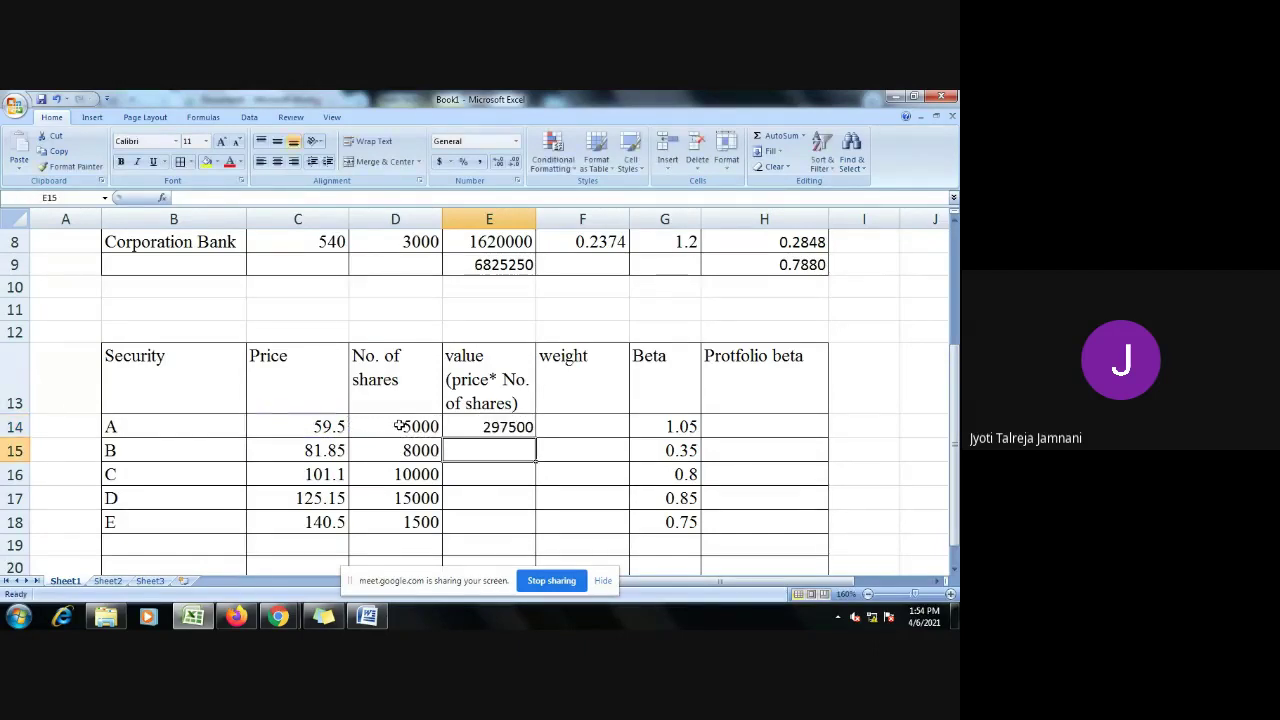
{"action": "left_click", "coordinate": [506, 428]}
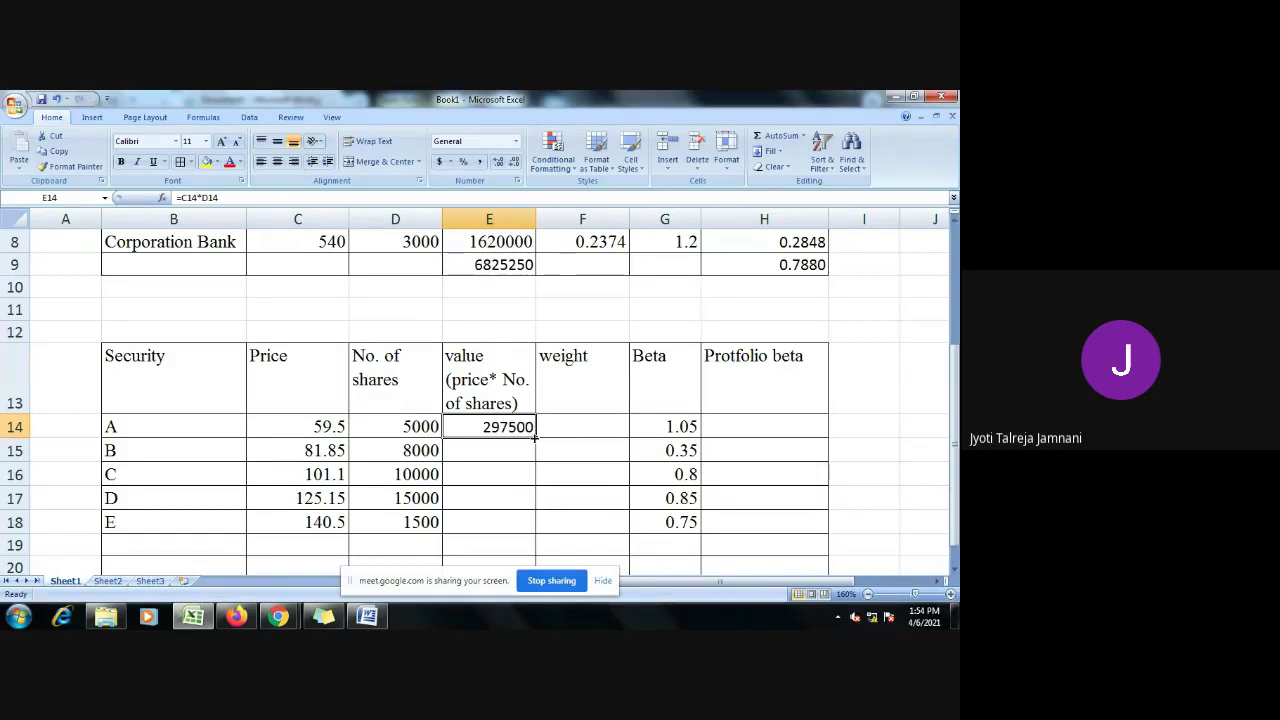
{"action": "left_click_drag", "start_coordinate": [535, 437], "coordinate": [514, 537]}
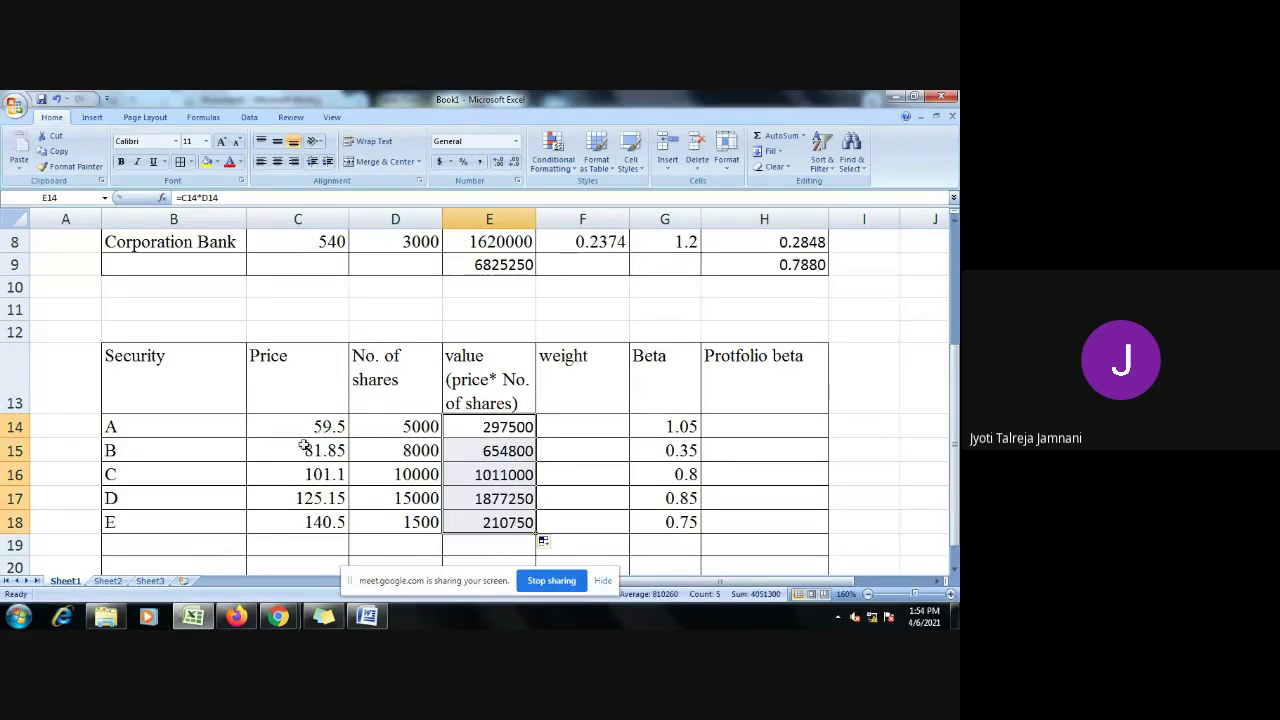
Step: Total the value column in E19 with =sum(E14:E18)
{"action": "left_click", "coordinate": [485, 452]}
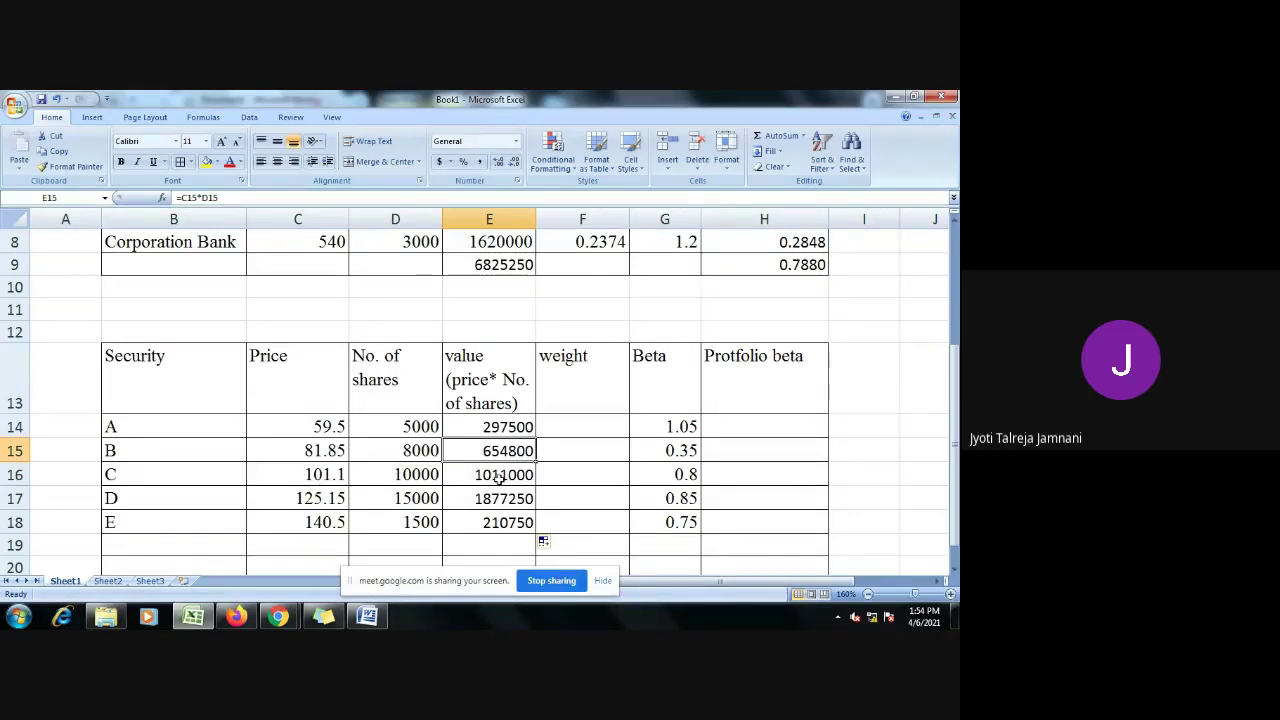
{"action": "scroll", "coordinate": [503, 530], "scroll_direction": "down", "scroll_amount": 1}
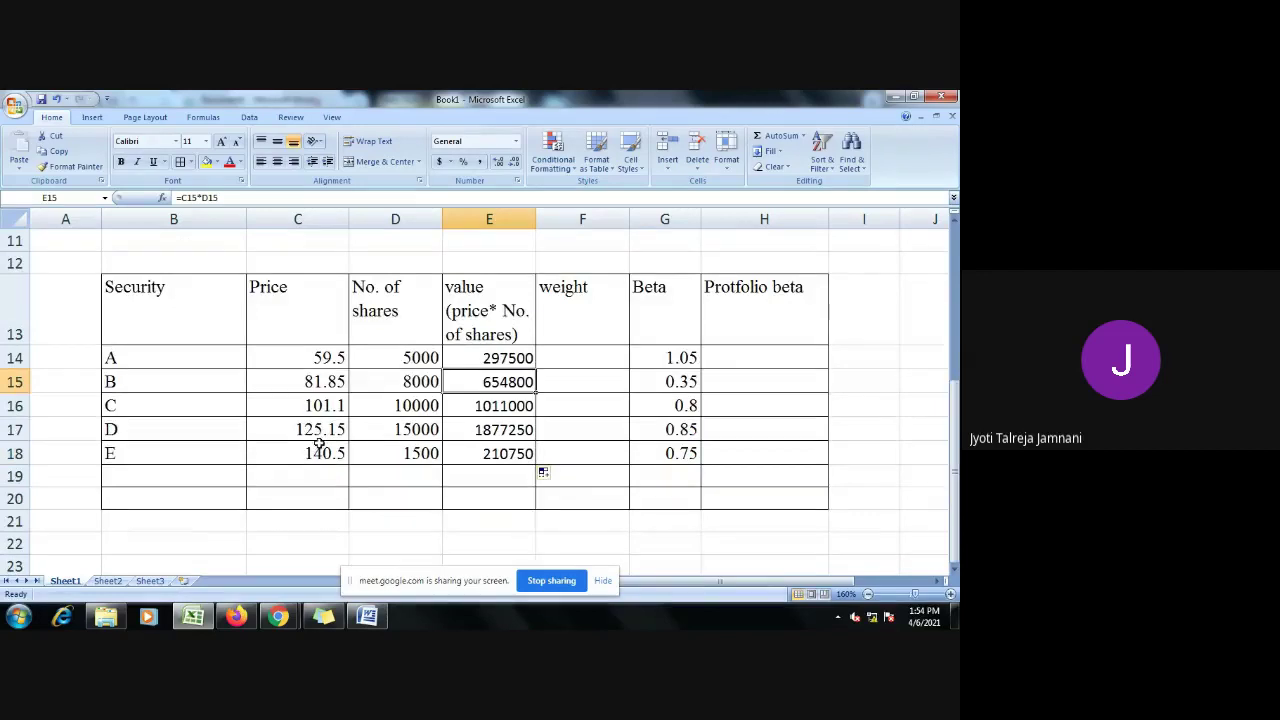
{"action": "left_click", "coordinate": [480, 475]}
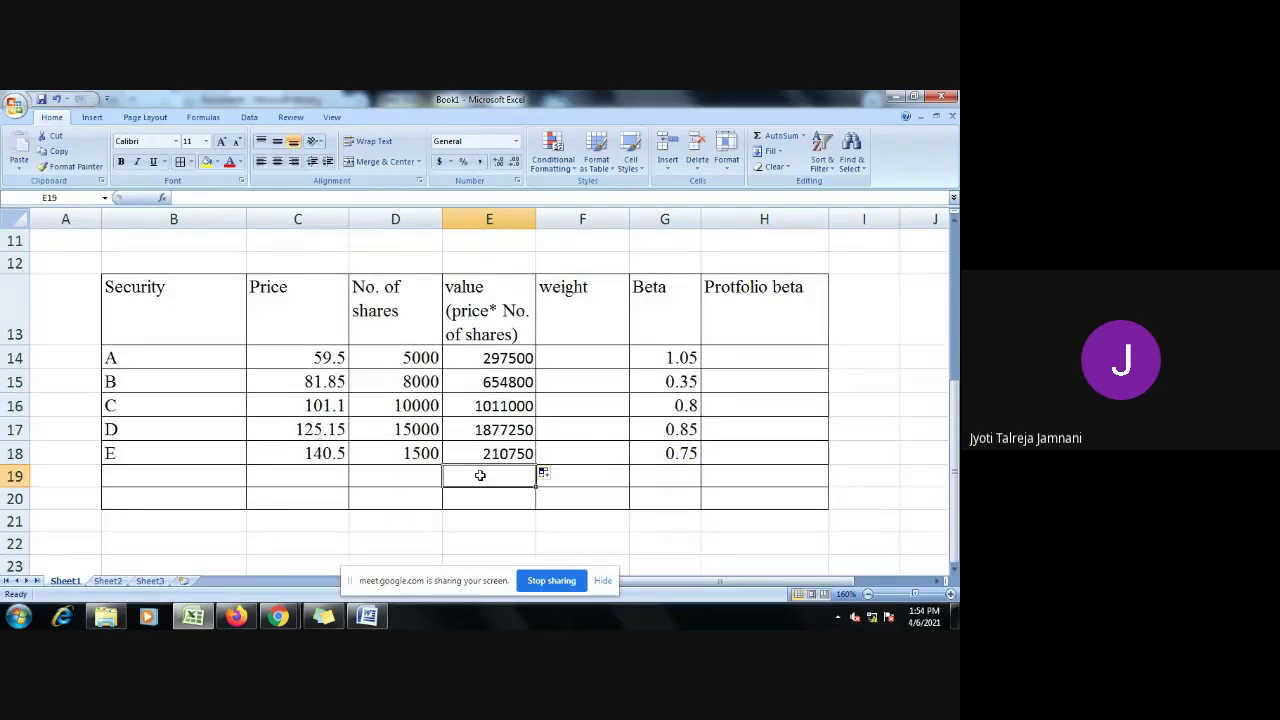
{"action": "type", "text": "="}
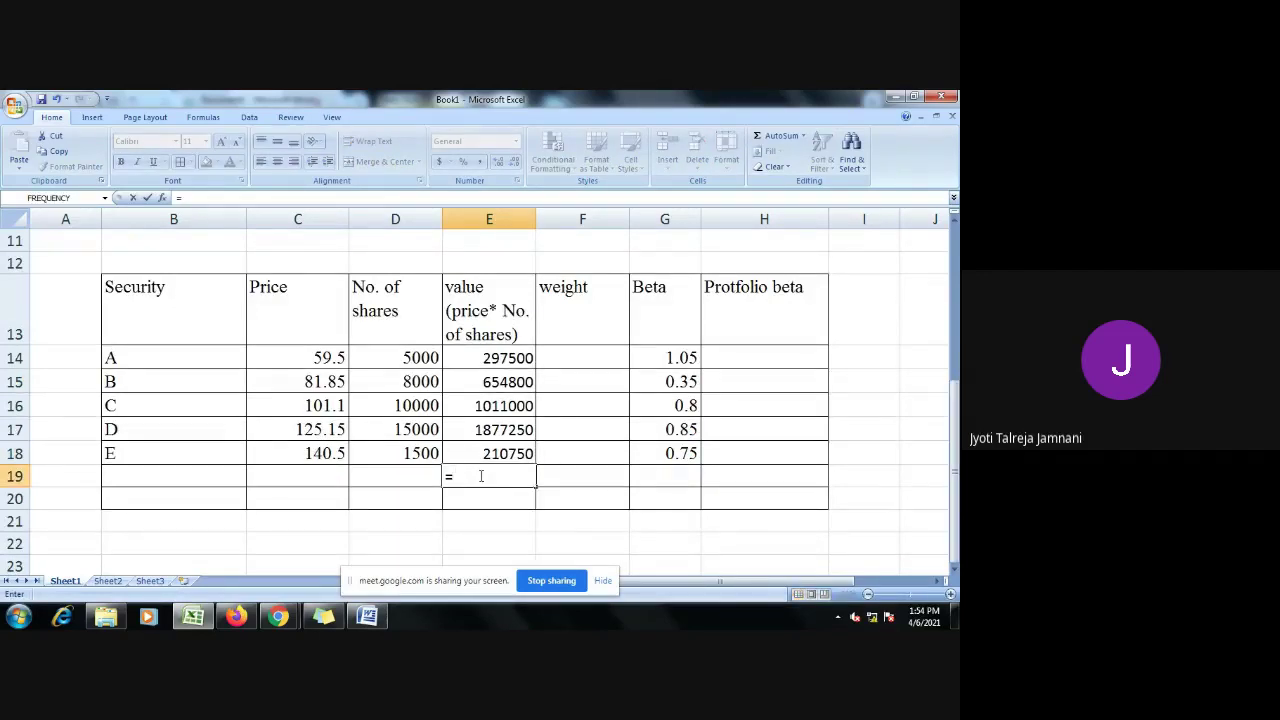
{"action": "type", "text": "sum"}
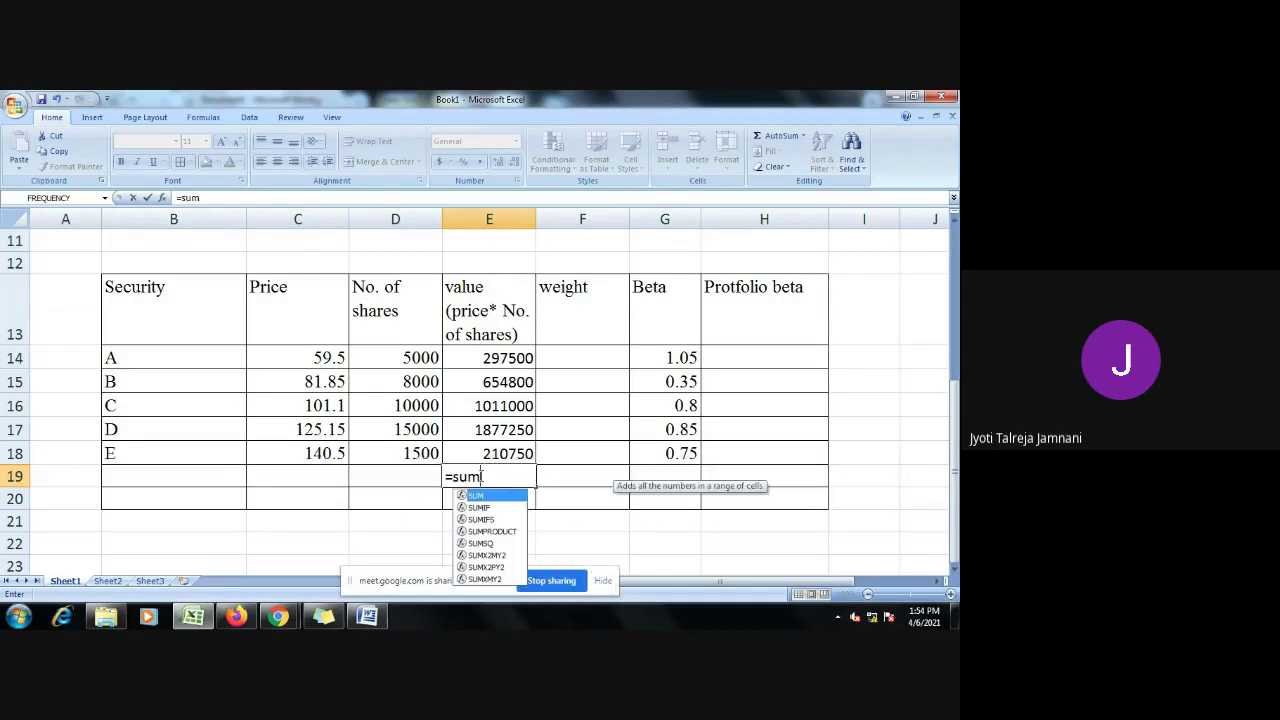
{"action": "type", "text": "("}
{"action": "left_click_drag", "start_coordinate": [494, 357], "coordinate": [494, 455]}
{"action": "type", "text": ")"}
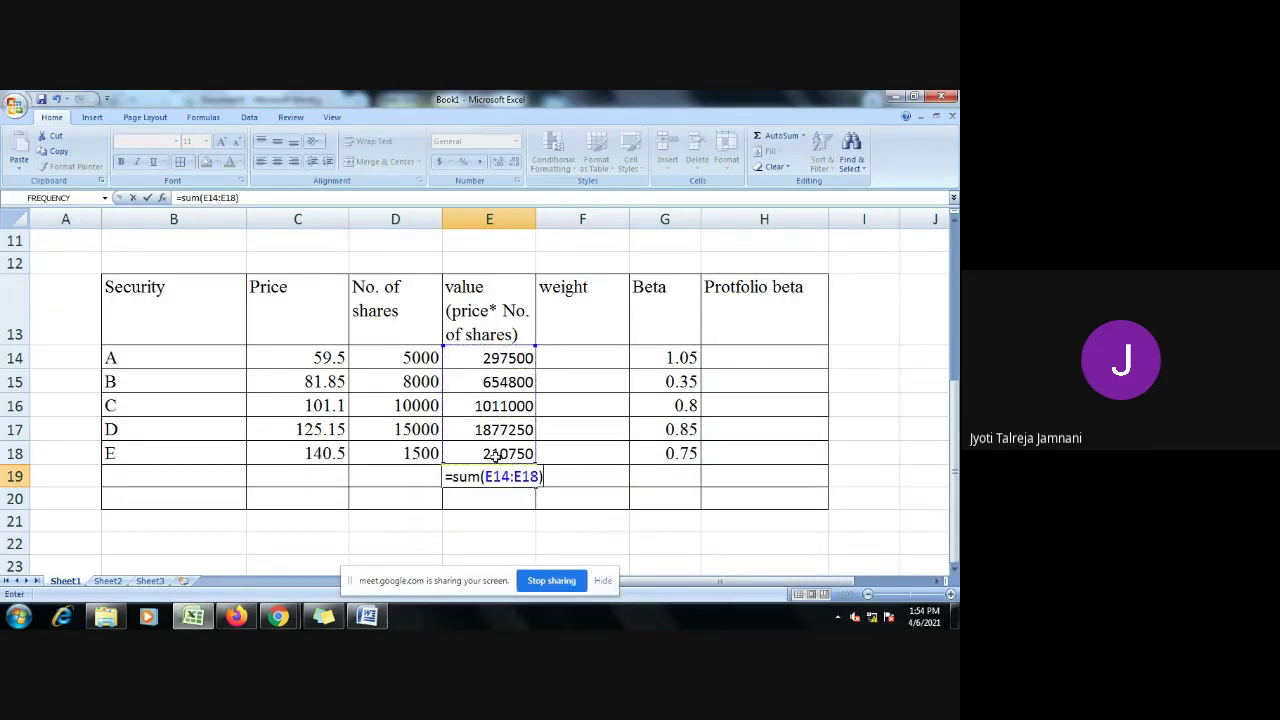
{"action": "key", "text": "Return"}
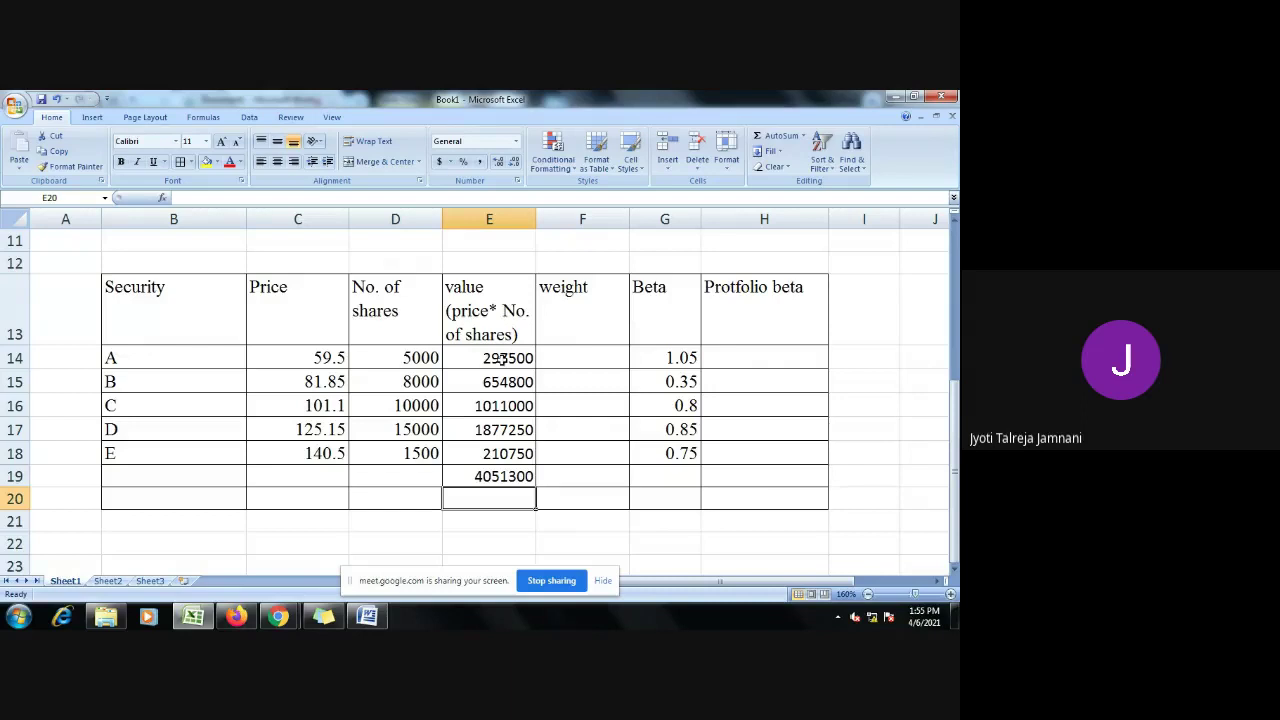
Step: Calculate security A's weight in F14 by dividing its value by the total value, using =E14/E19
{"action": "left_click", "coordinate": [502, 360]}
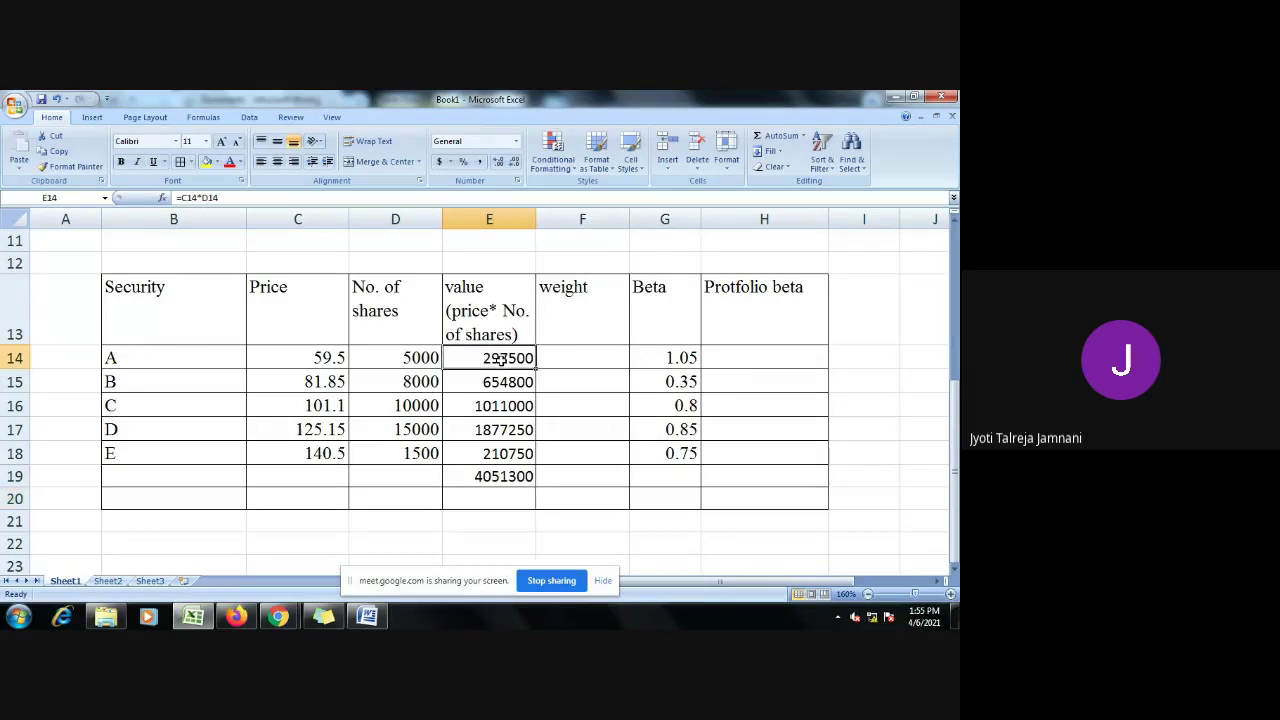
{"action": "left_click", "coordinate": [495, 479]}
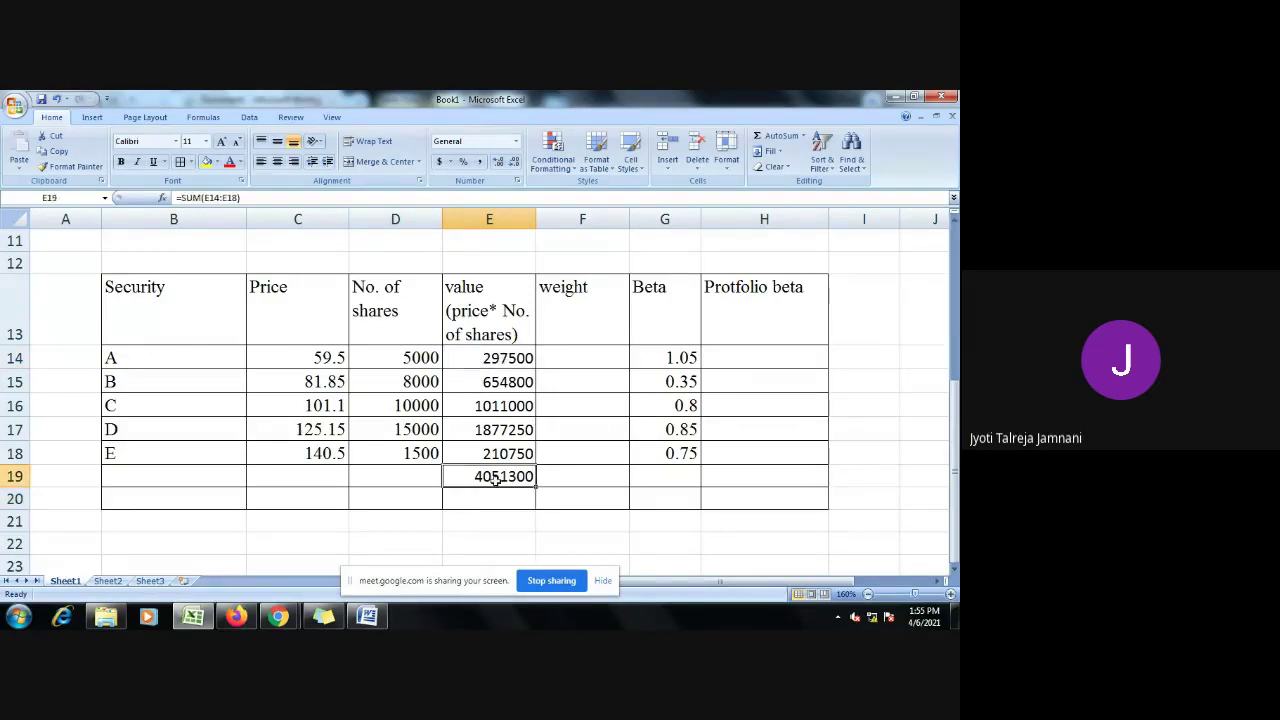
{"action": "left_click", "coordinate": [494, 381]}
{"action": "left_click", "coordinate": [589, 356]}
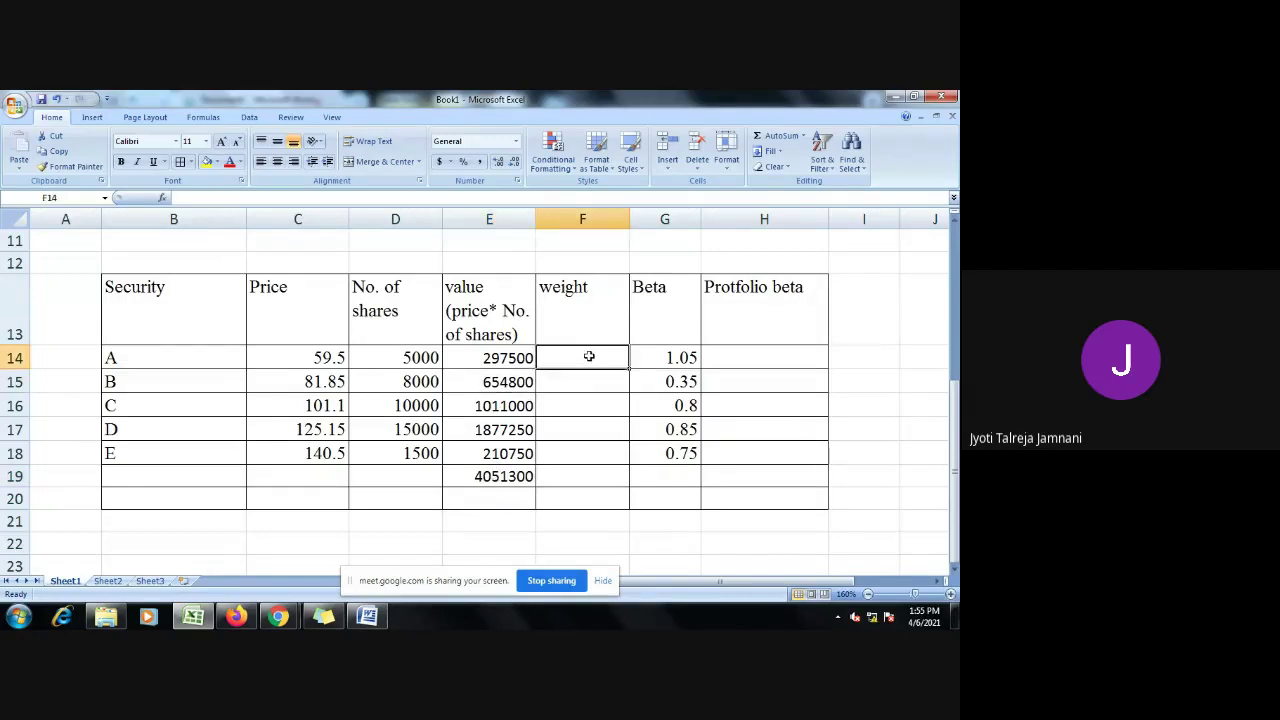
{"action": "type", "text": "="}
{"action": "left_click", "coordinate": [500, 358]}
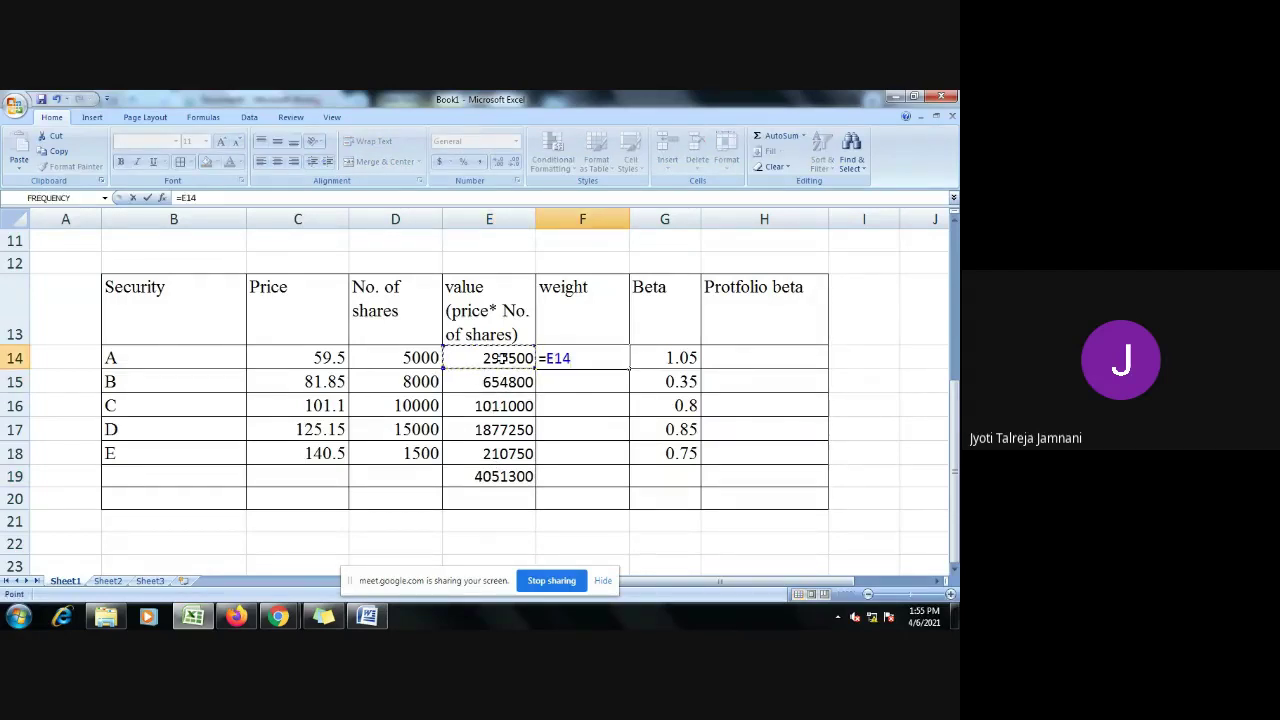
{"action": "type", "text": "/"}
{"action": "left_click", "coordinate": [514, 478]}
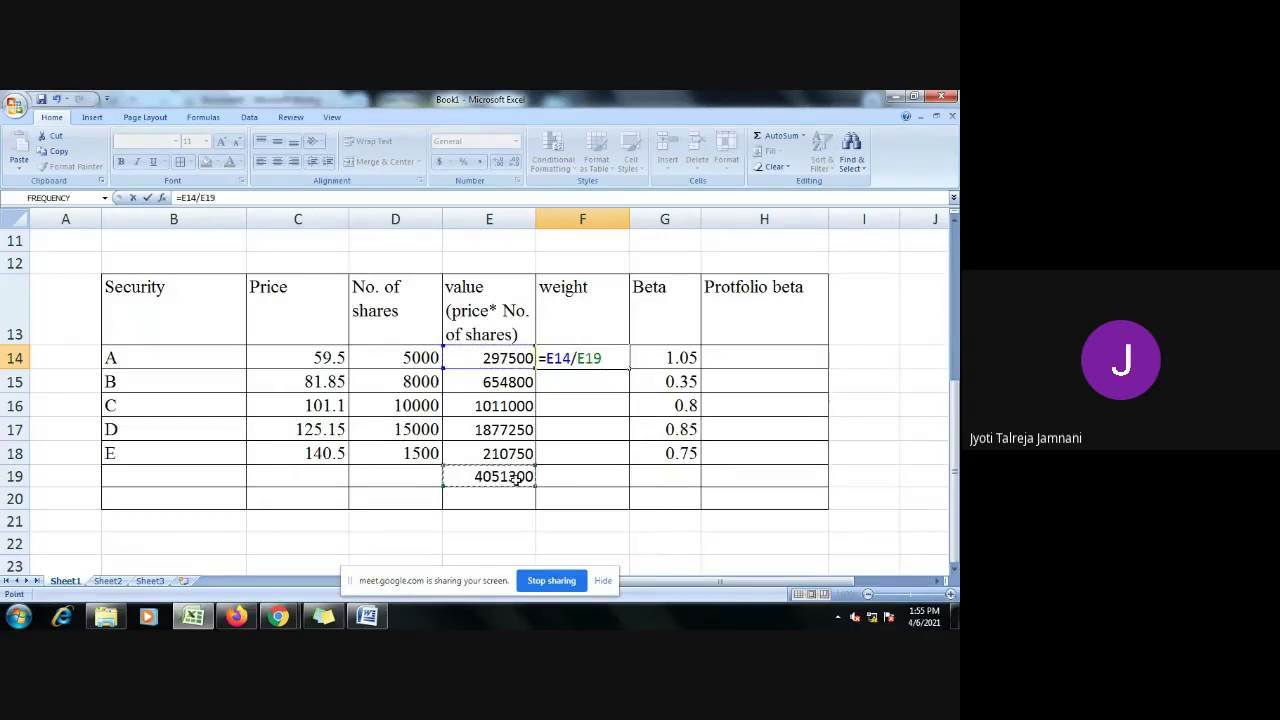
{"action": "key", "text": "Return"}
Step: Try to fill the weight formula from F14 down to F18, and undo the fill
{"action": "left_click", "coordinate": [586, 360]}
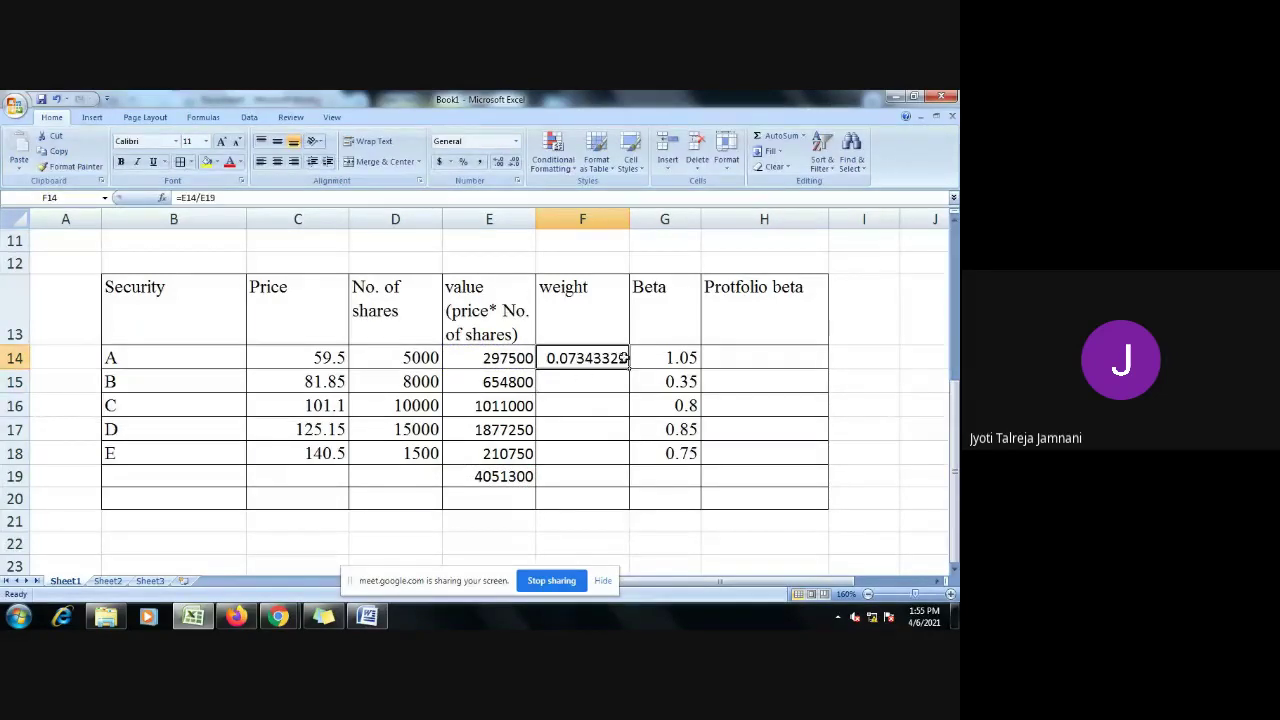
{"action": "left_click_drag", "start_coordinate": [630, 368], "coordinate": [621, 453]}
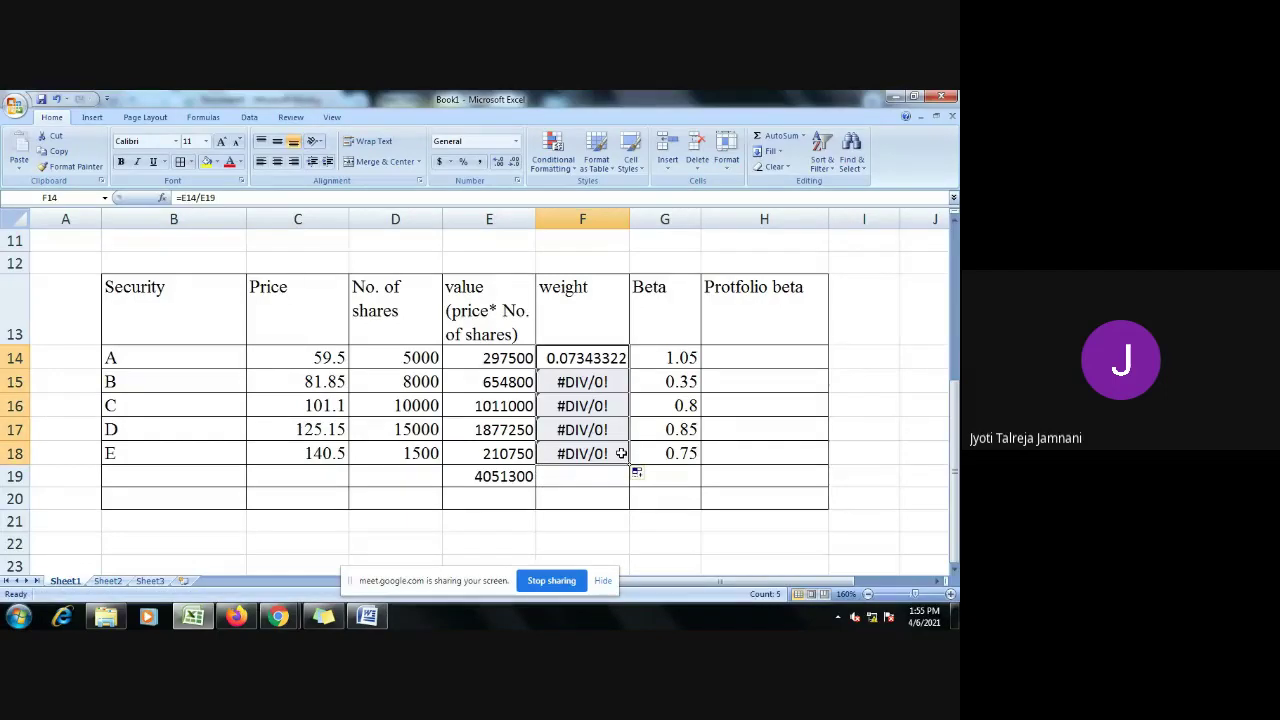
{"action": "key", "text": "ctrl+z"}
Step: Calculate security B's weight in F15 with the formula =E15/E19
{"action": "left_click", "coordinate": [582, 381]}
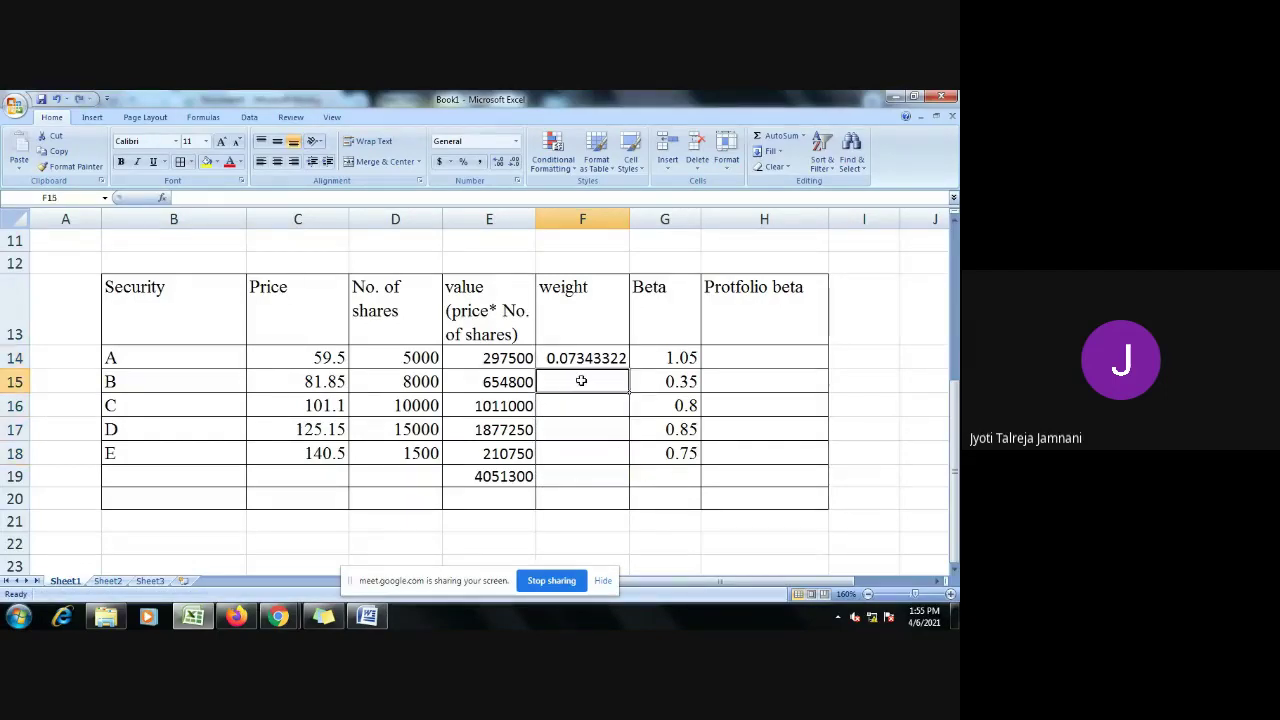
{"action": "type", "text": "="}
{"action": "left_click", "coordinate": [494, 374]}
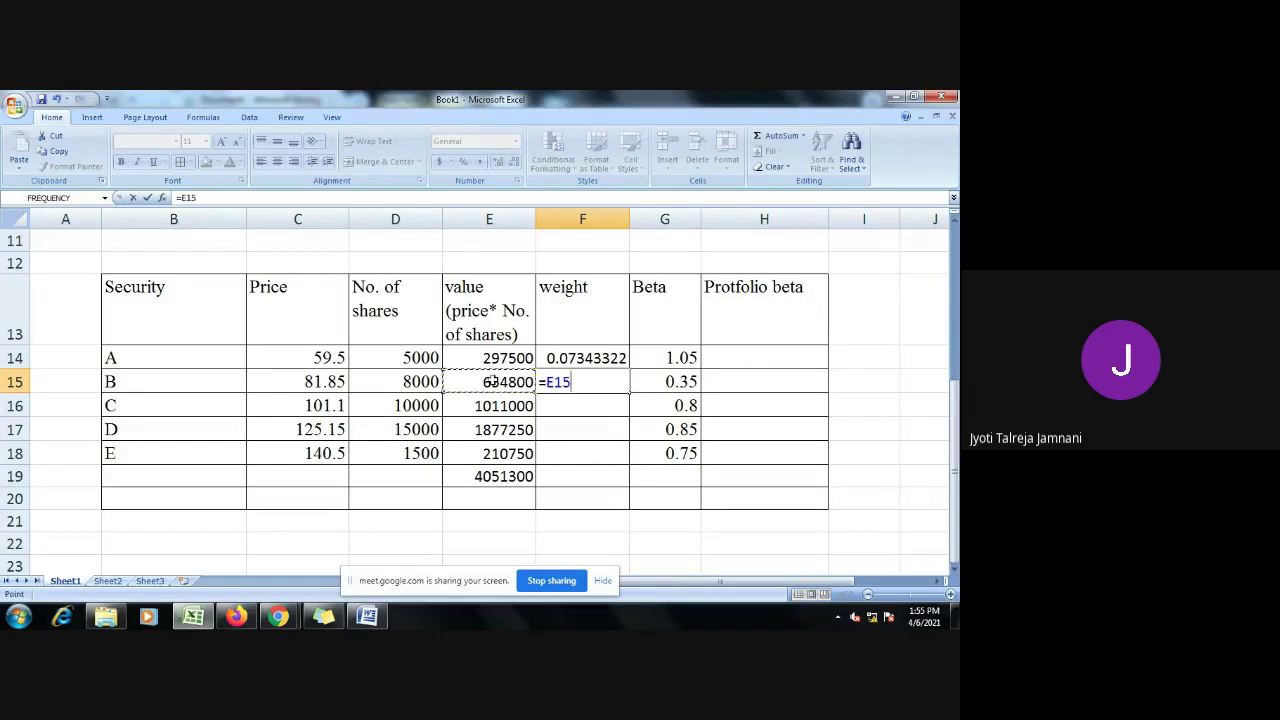
{"action": "type", "text": "/"}
{"action": "left_click", "coordinate": [482, 476]}
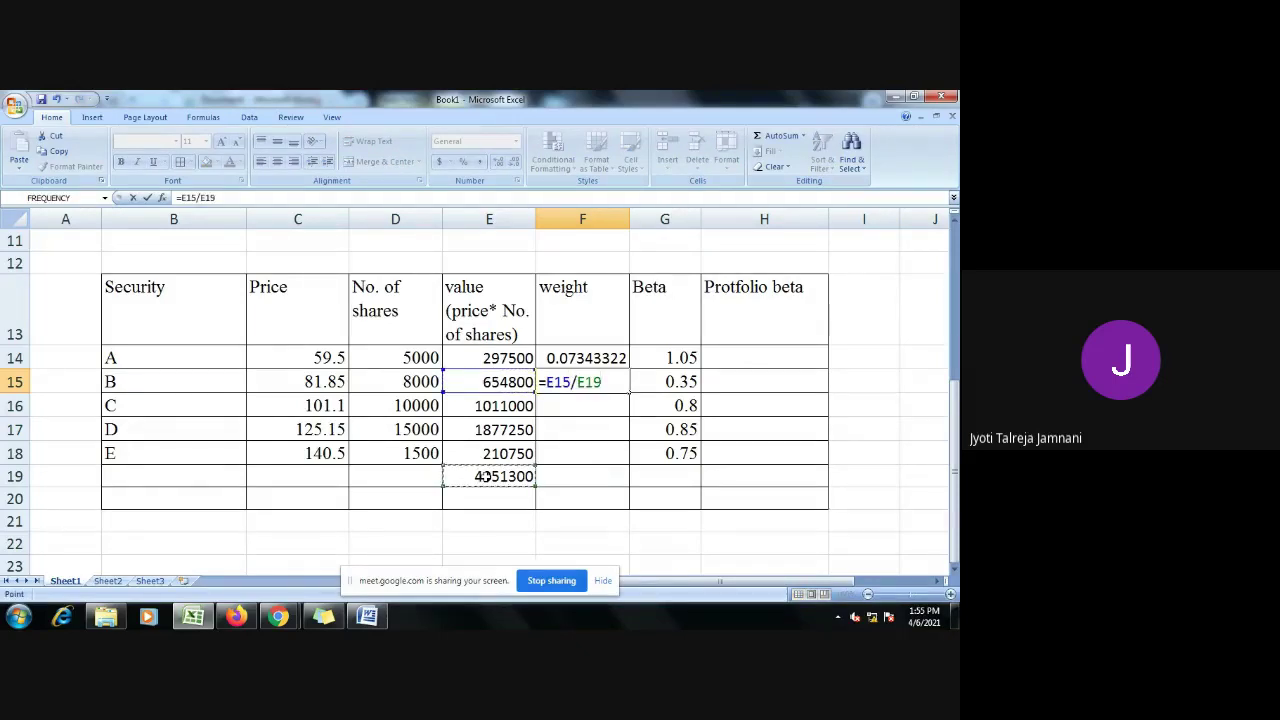
{"action": "key", "text": "Return"}
Step: Calculate security C's weight in F16 by dividing its value in E16 by the total in E19
{"action": "type", "text": "="}
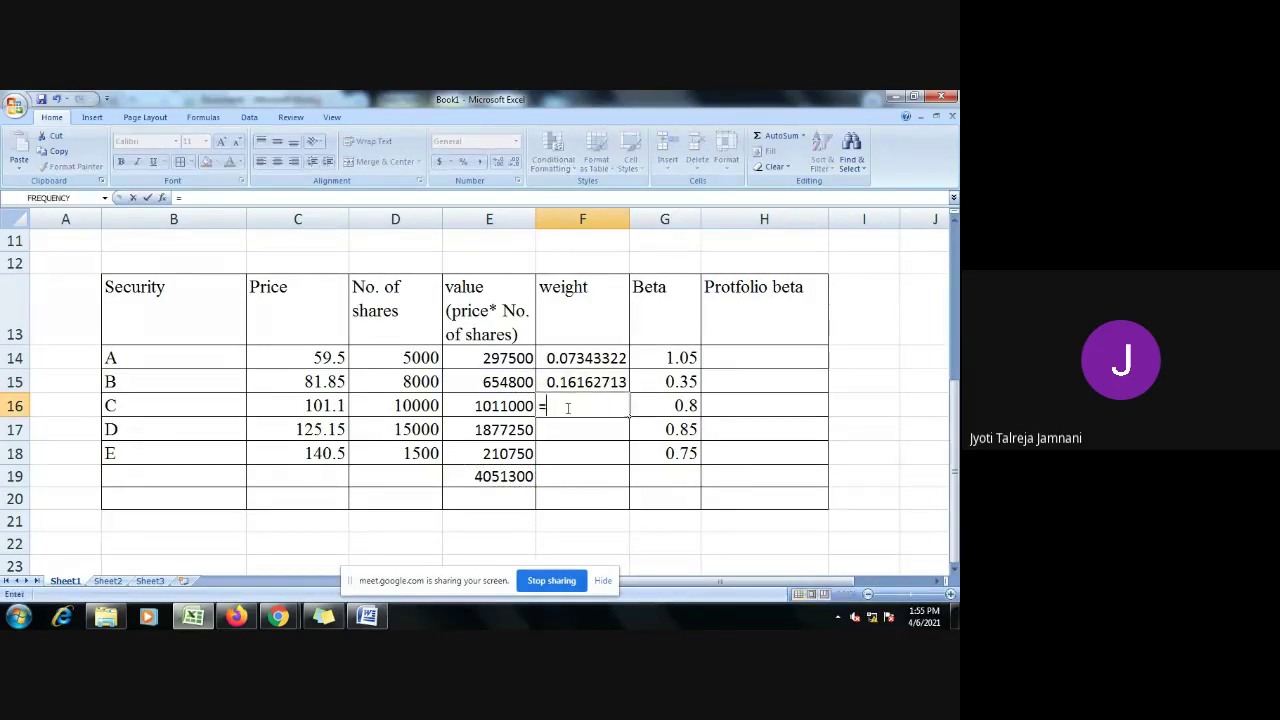
{"action": "left_click", "coordinate": [498, 410]}
{"action": "type", "text": "/"}
{"action": "left_click", "coordinate": [482, 476]}
{"action": "key", "text": "Return"}
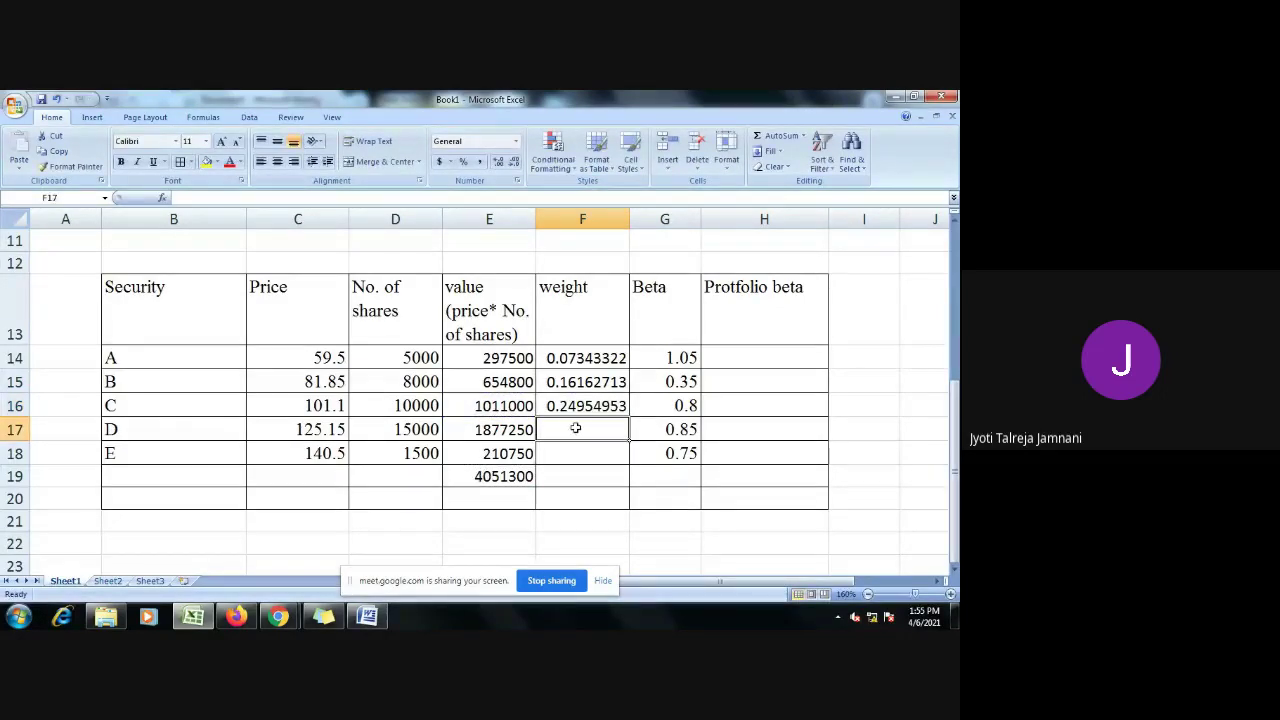
Step: Calculate security D's weight in F17 by dividing its value by the total value, using =E17/E19
{"action": "type", "text": "="}
{"action": "left_click", "coordinate": [513, 428]}
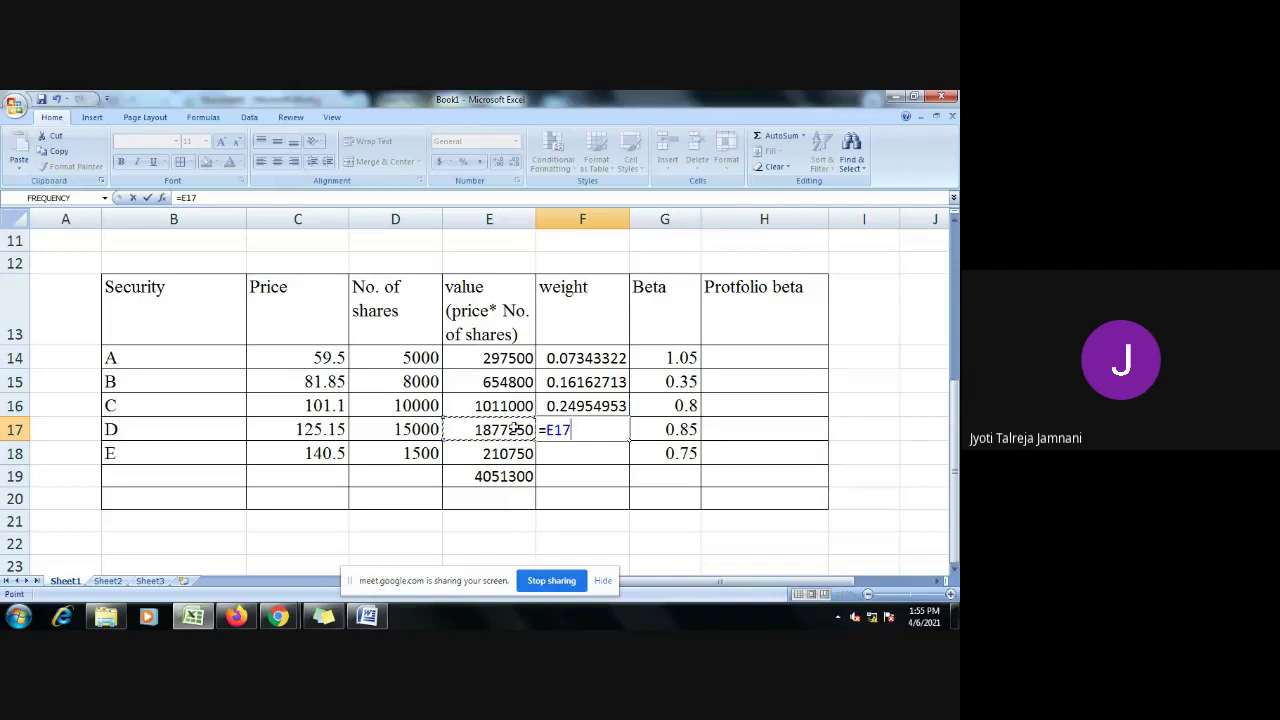
{"action": "type", "text": "/"}
{"action": "left_click", "coordinate": [506, 488]}
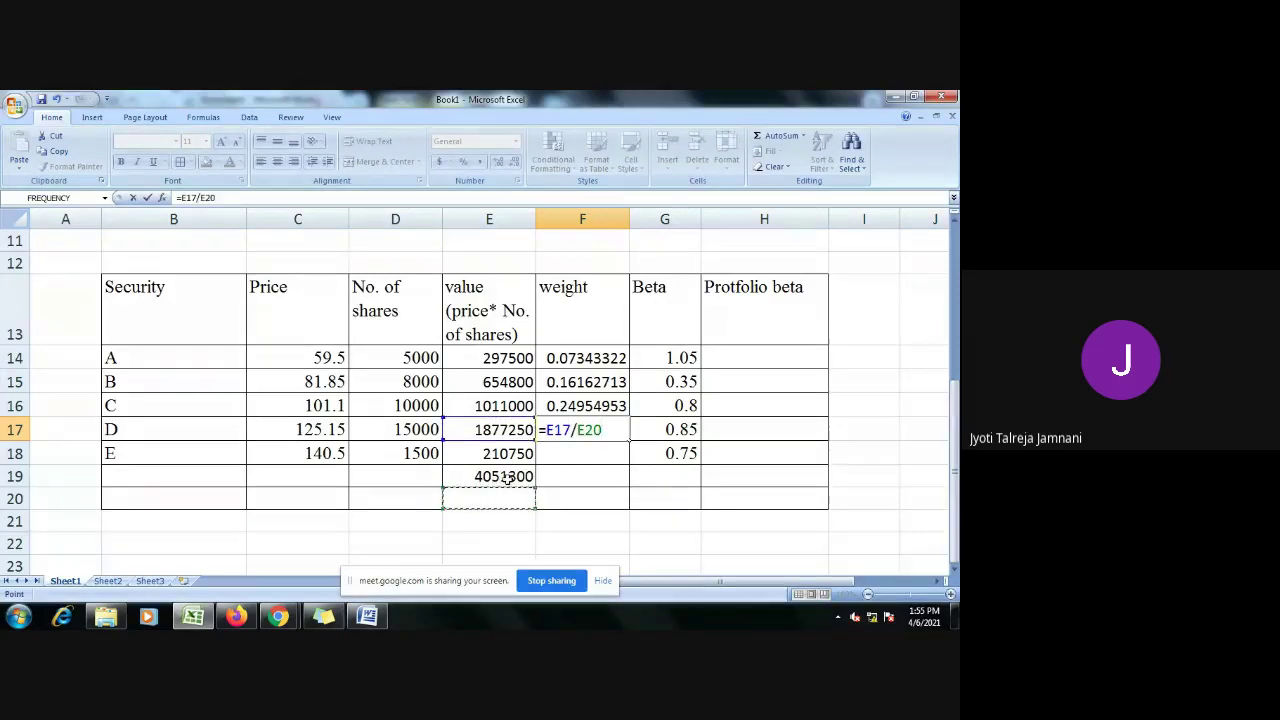
{"action": "key", "text": "BackSpace"}
{"action": "key", "text": "BackSpace"}
{"action": "key", "text": "BackSpace"}
{"action": "left_click", "coordinate": [506, 478]}
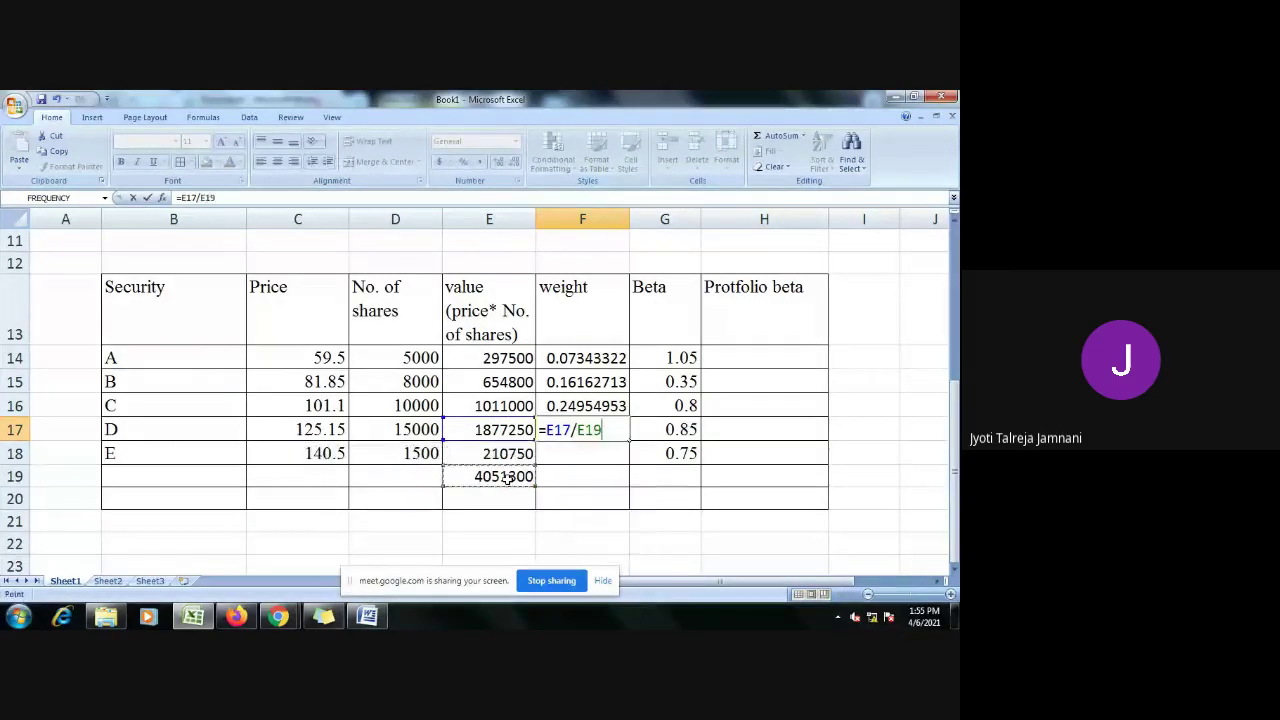
{"action": "key", "text": "Return"}
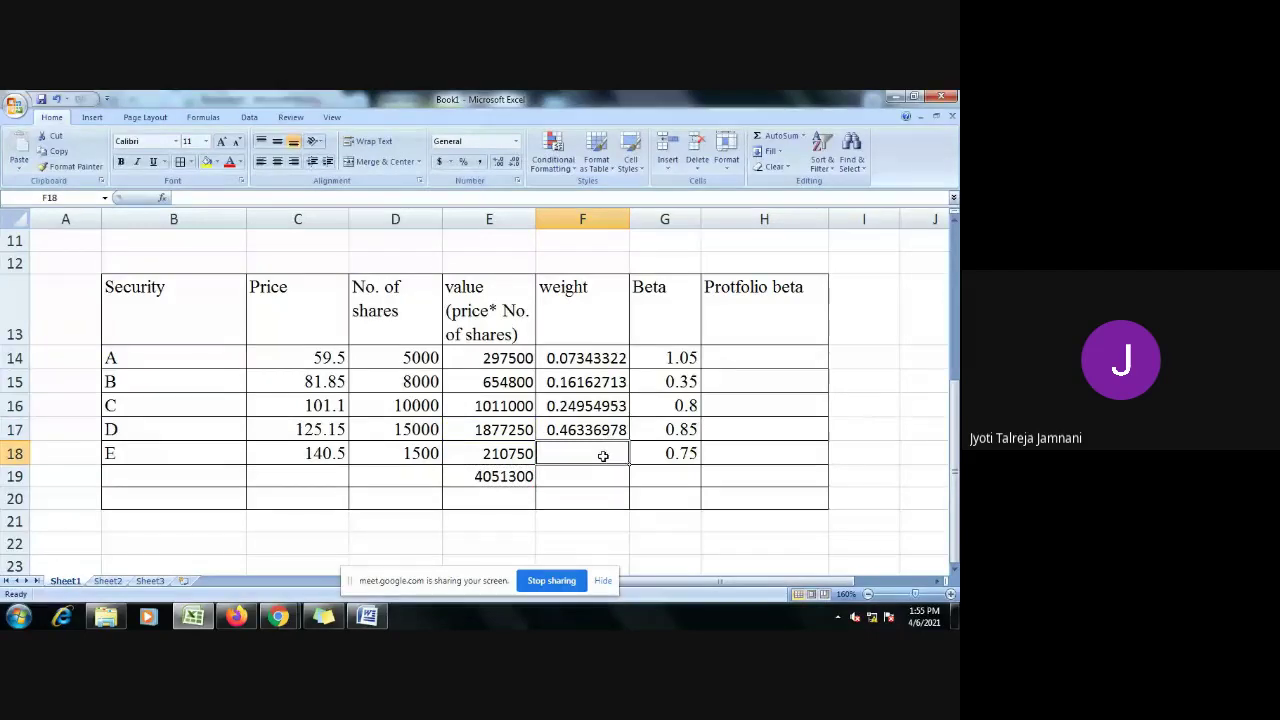
Step: Calculate security E's weight in F18 with the formula =E18/E19
{"action": "type", "text": "="}
{"action": "left_click", "coordinate": [492, 455]}
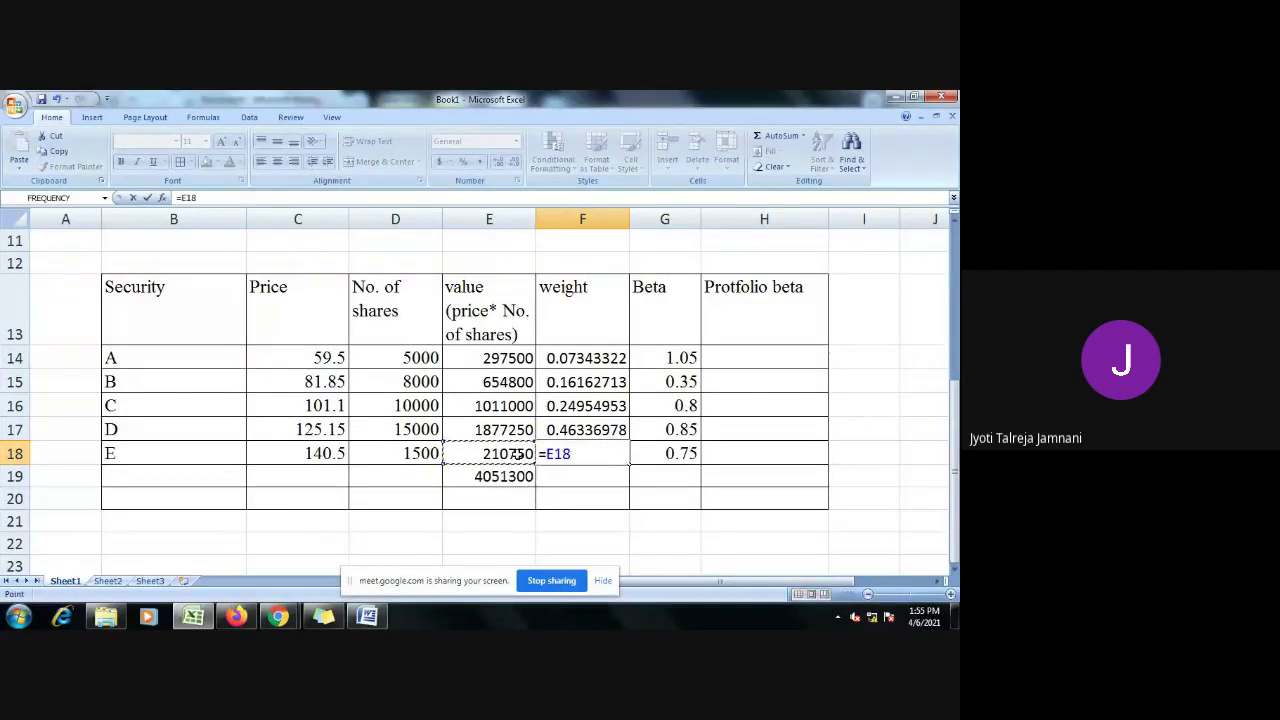
{"action": "type", "text": "/"}
{"action": "left_click", "coordinate": [495, 480]}
{"action": "key", "text": "Return"}
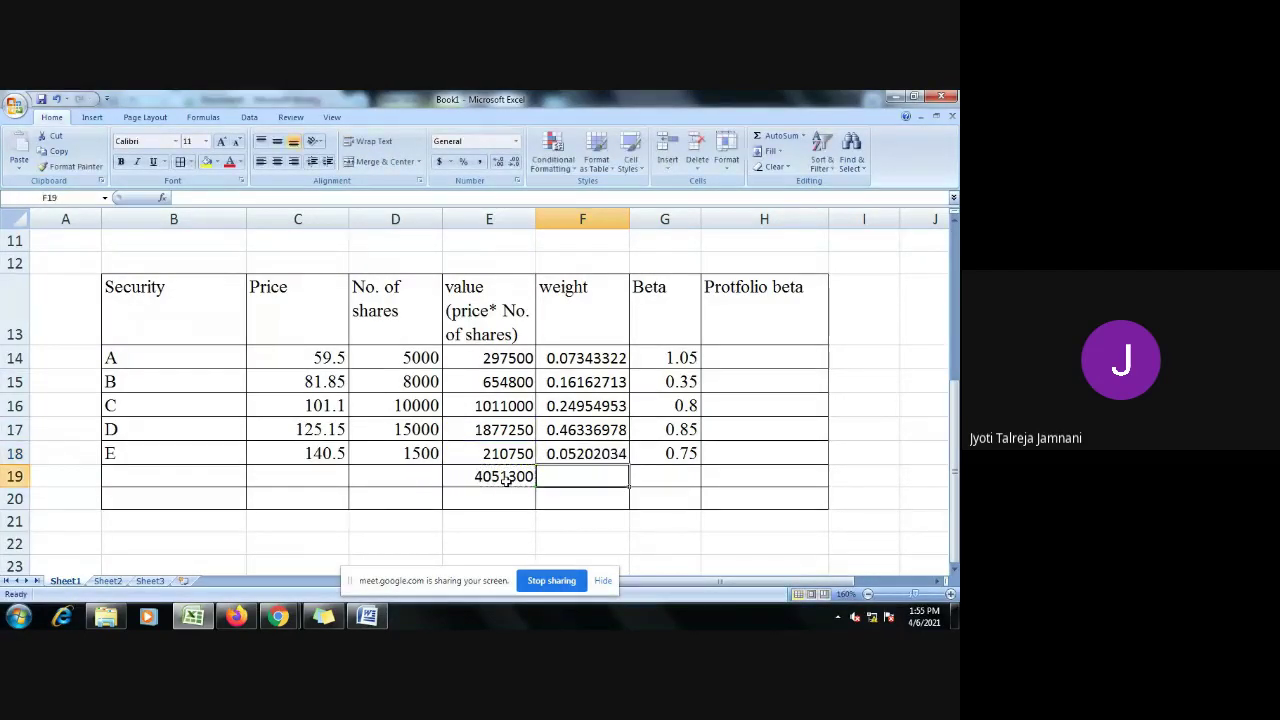
Step: Format the weights in F14:F18 to show four decimal places
{"action": "left_click_drag", "start_coordinate": [600, 360], "coordinate": [586, 457]}
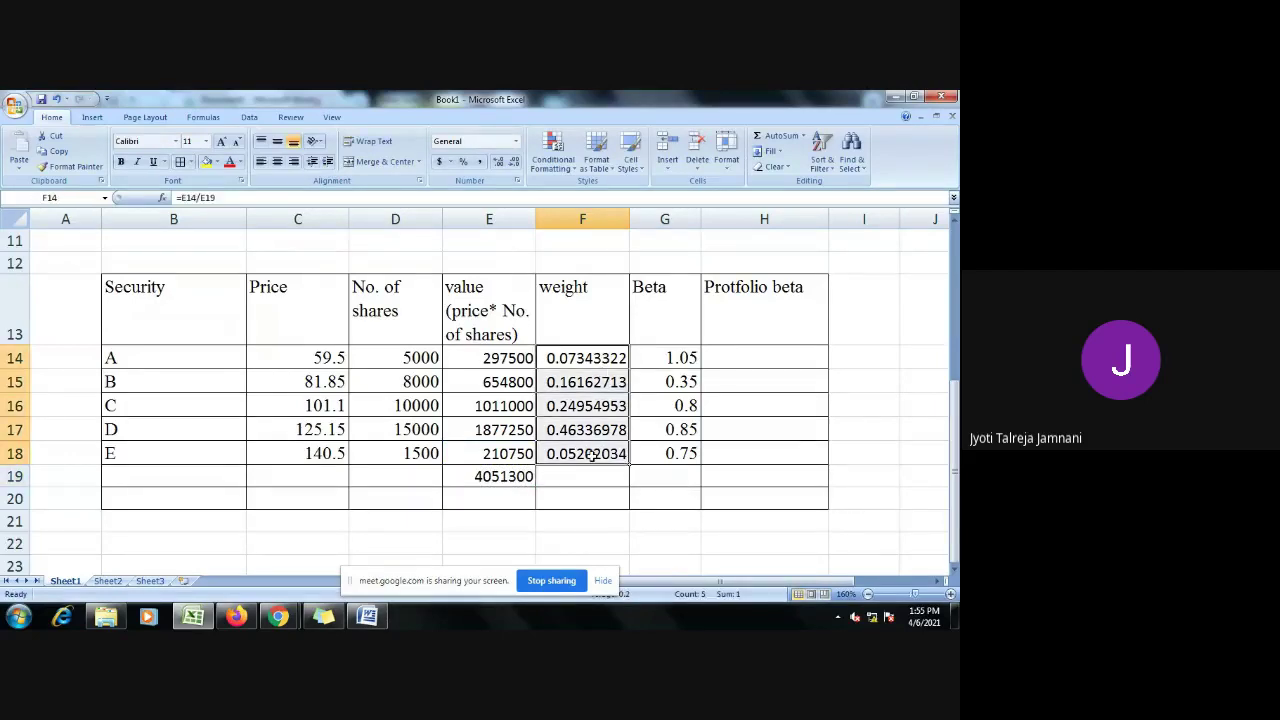
{"action": "left_click", "coordinate": [514, 162]}
{"action": "left_click", "coordinate": [514, 162]}
{"action": "left_click", "coordinate": [514, 162]}
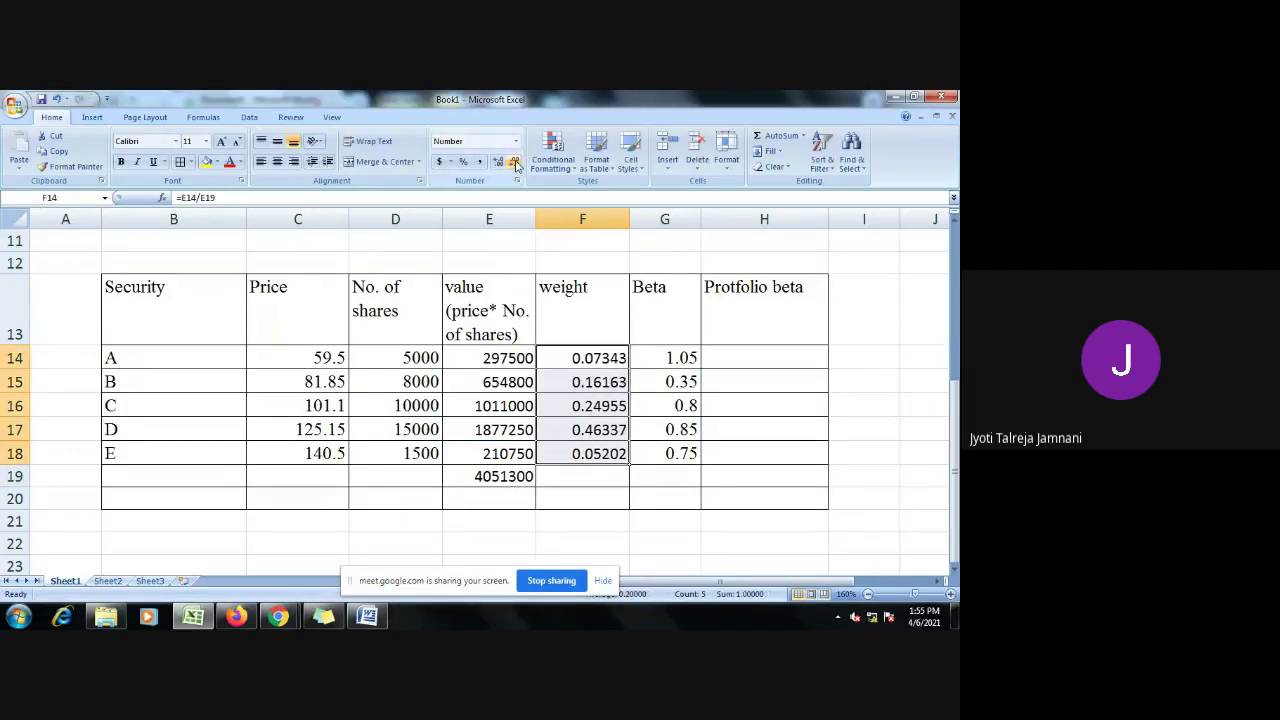
{"action": "left_click", "coordinate": [515, 163]}
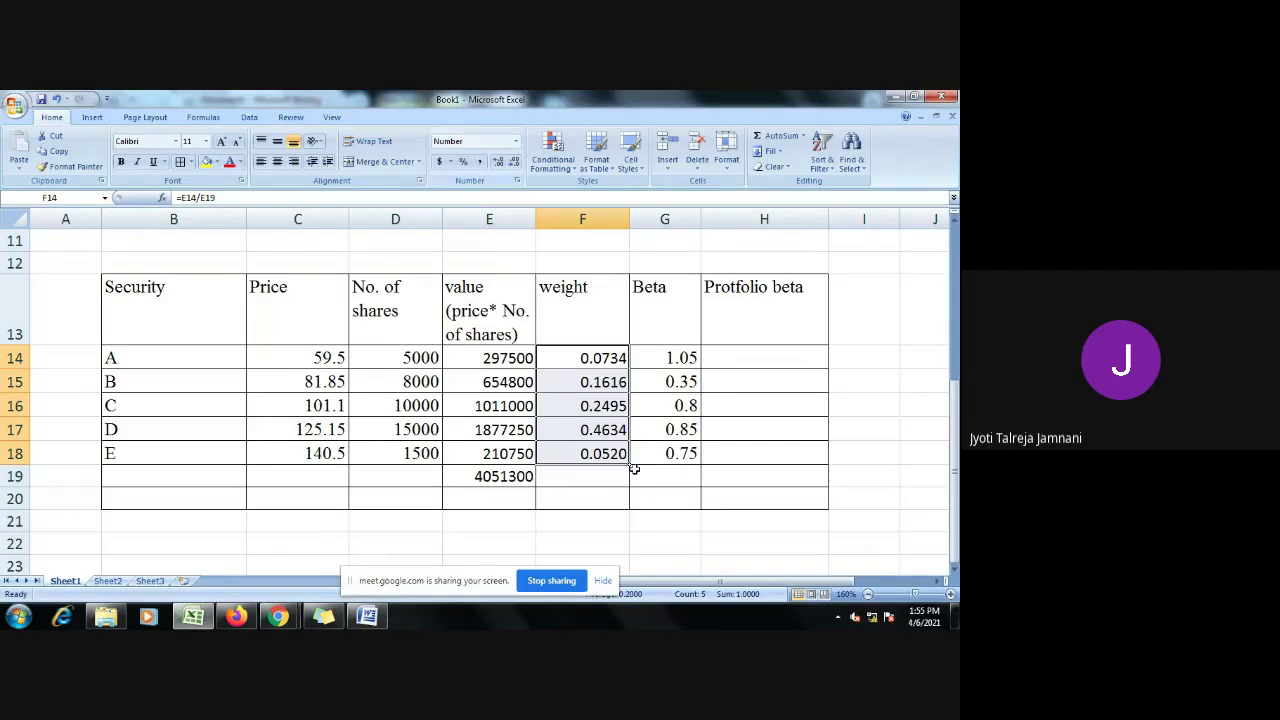
Step: Extend the portfolio beta column header in H13 with the note "(weight* beta)"
{"action": "left_click", "coordinate": [746, 352]}
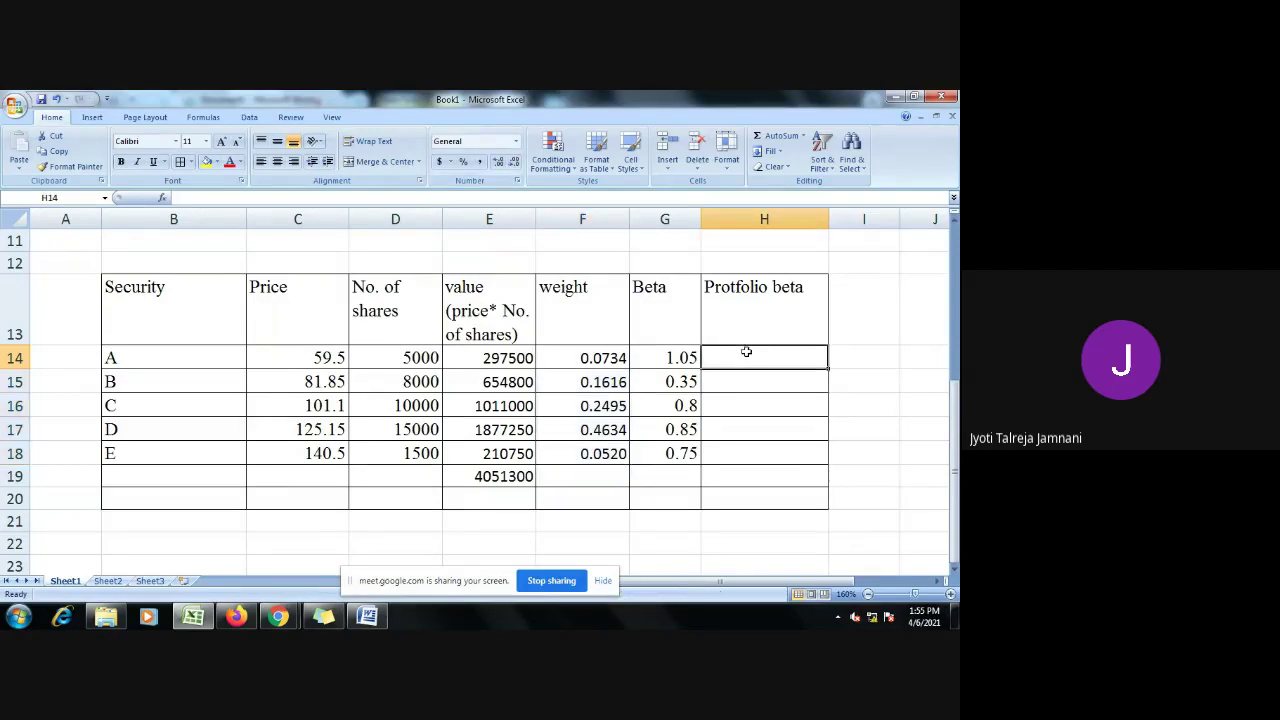
{"action": "double_click", "coordinate": [820, 285]}
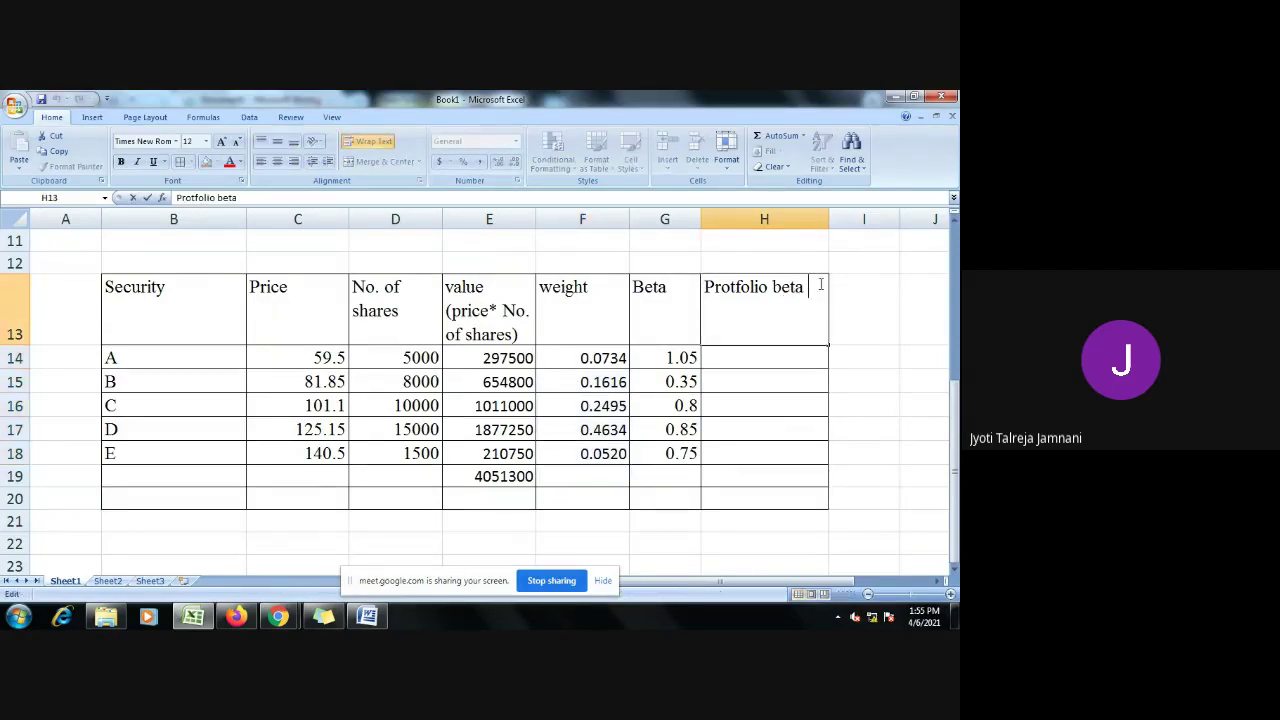
{"action": "type", "text": "(weight"}
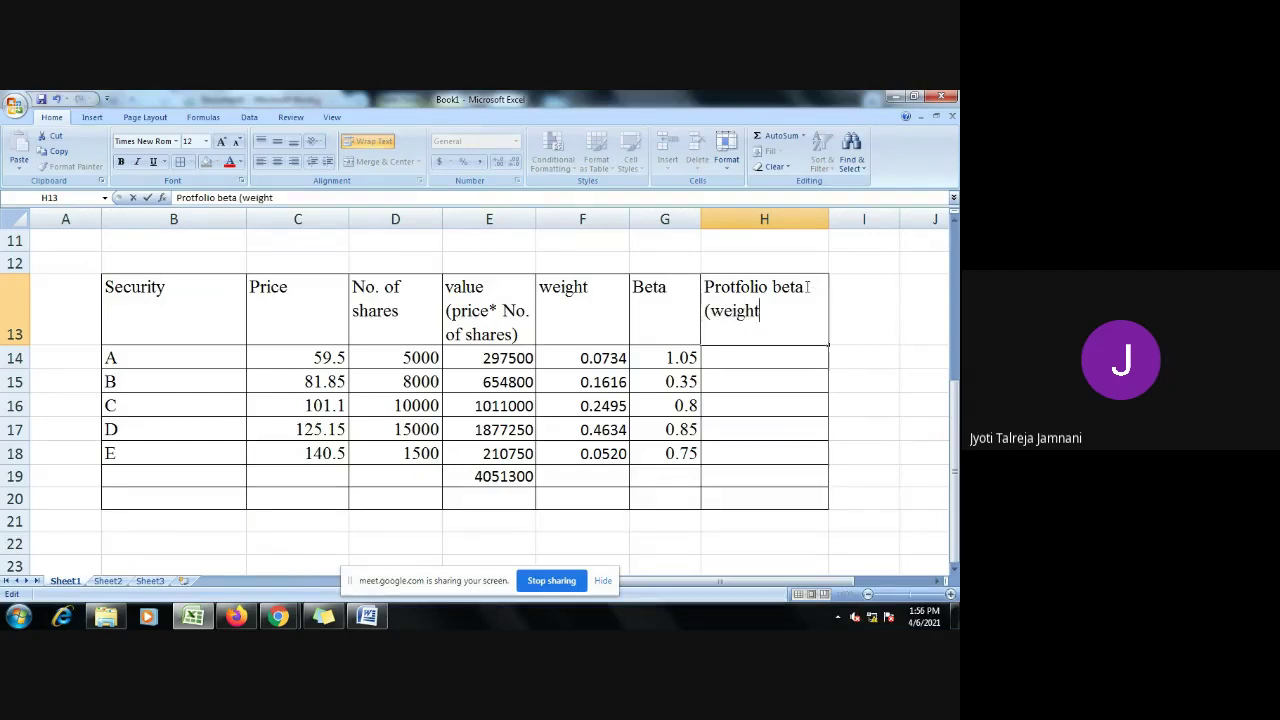
{"action": "type", "text": "* beta"}
Step: Calculate security A's weighted beta in H14 with the formula =F14*G14
{"action": "left_click", "coordinate": [786, 360]}
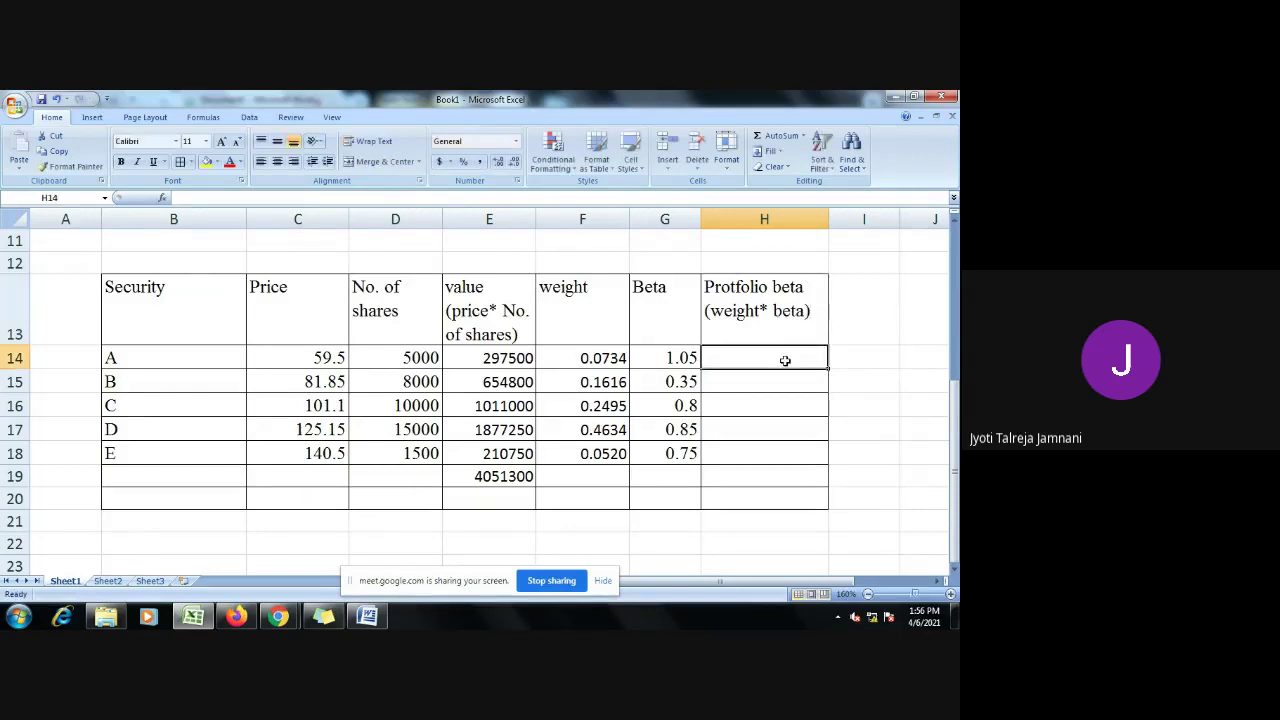
{"action": "type", "text": "="}
{"action": "left_click", "coordinate": [588, 352]}
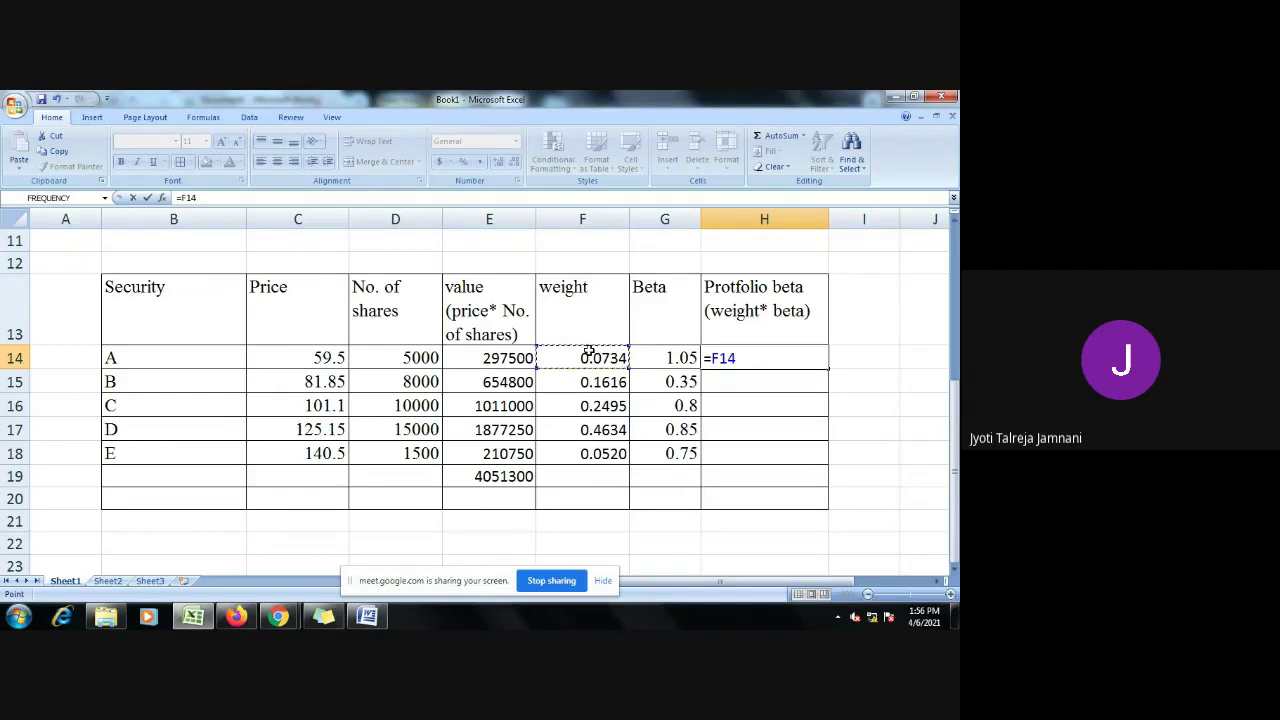
{"action": "type", "text": "*"}
{"action": "left_click", "coordinate": [688, 352]}
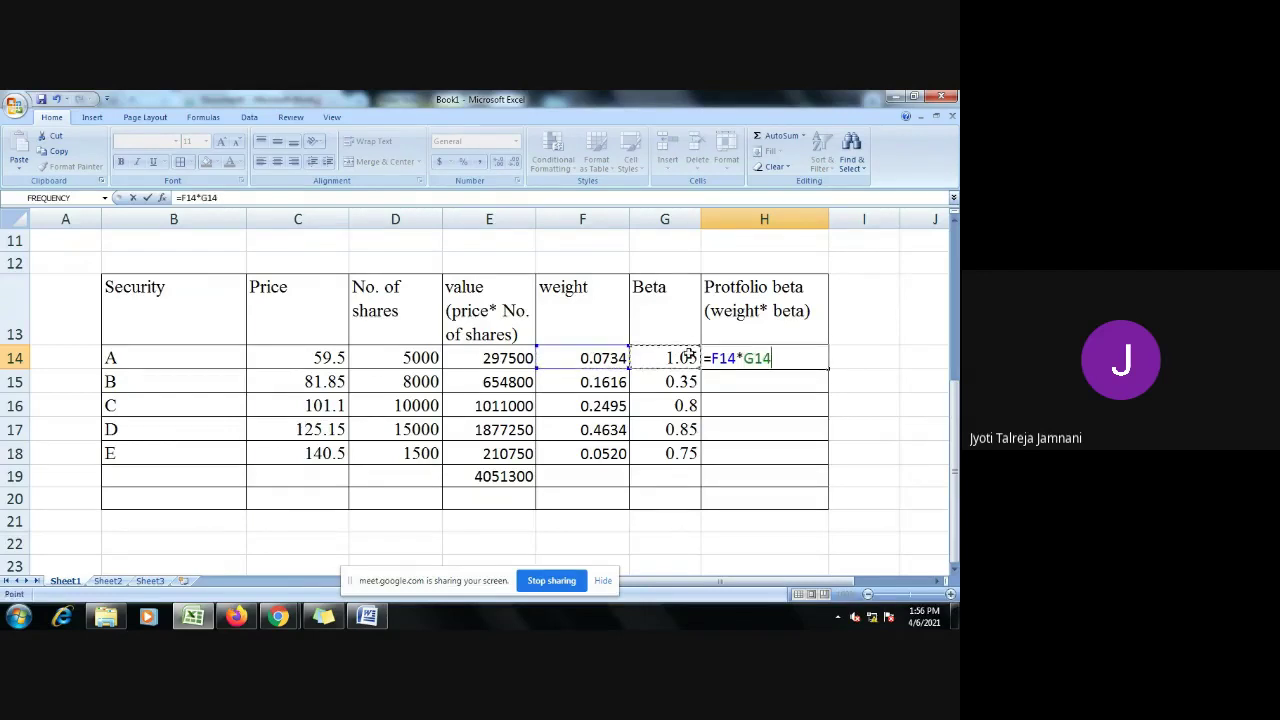
{"action": "key", "text": "Return"}
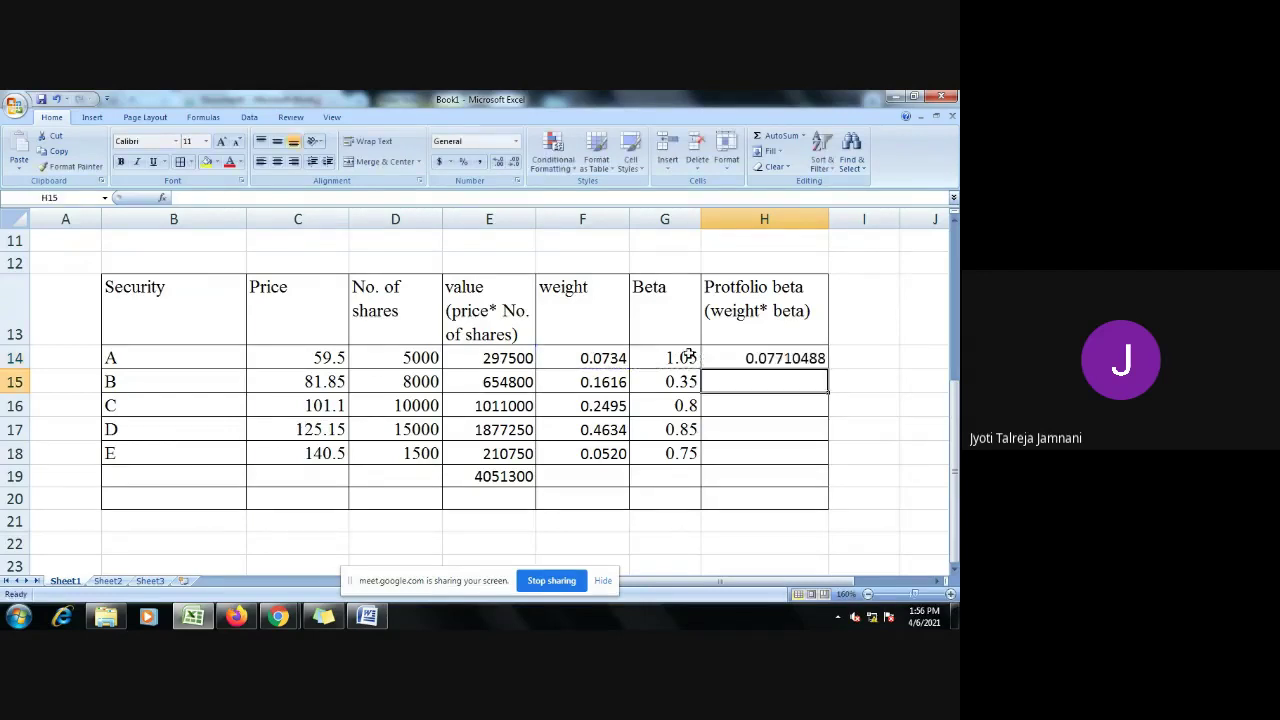
Step: Fill the weighted beta formula from H14 down to H18 and format those cells to four decimal places
{"action": "left_click", "coordinate": [800, 357]}
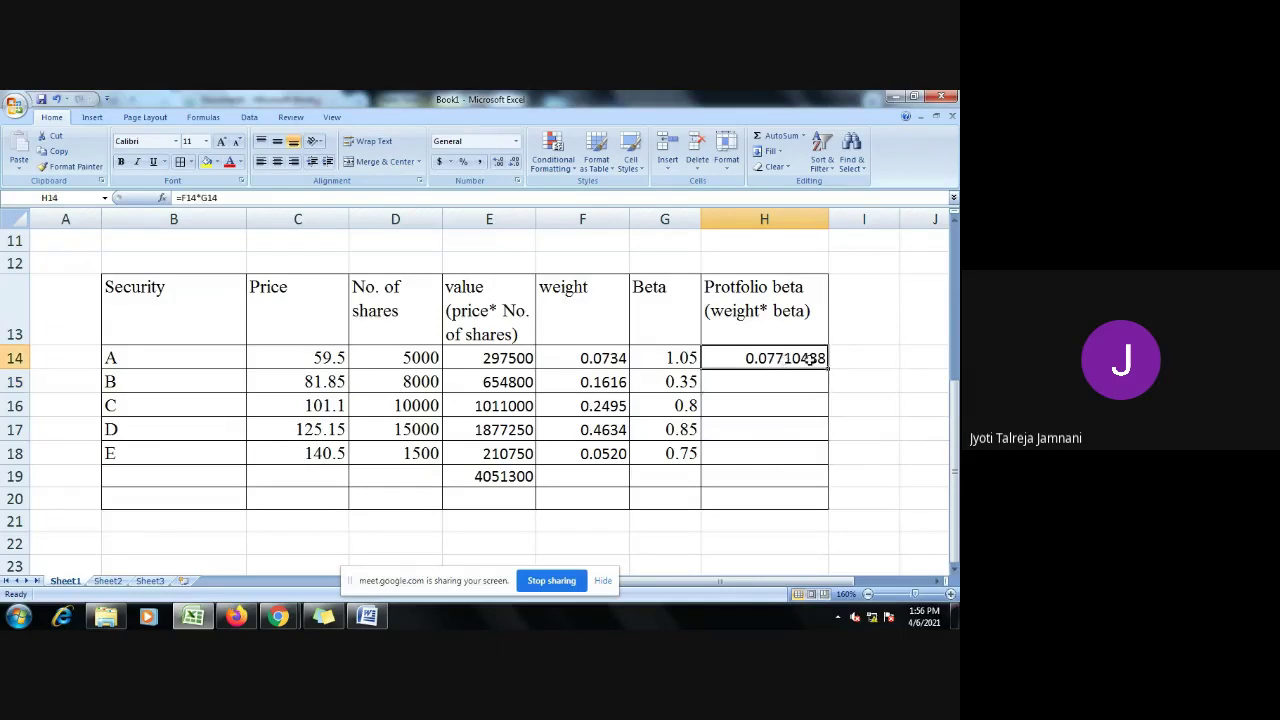
{"action": "left_click_drag", "start_coordinate": [826, 370], "coordinate": [831, 462]}
{"action": "left_click_drag", "start_coordinate": [772, 357], "coordinate": [765, 442]}
{"action": "left_click", "coordinate": [513, 163]}
{"action": "left_click", "coordinate": [513, 163]}
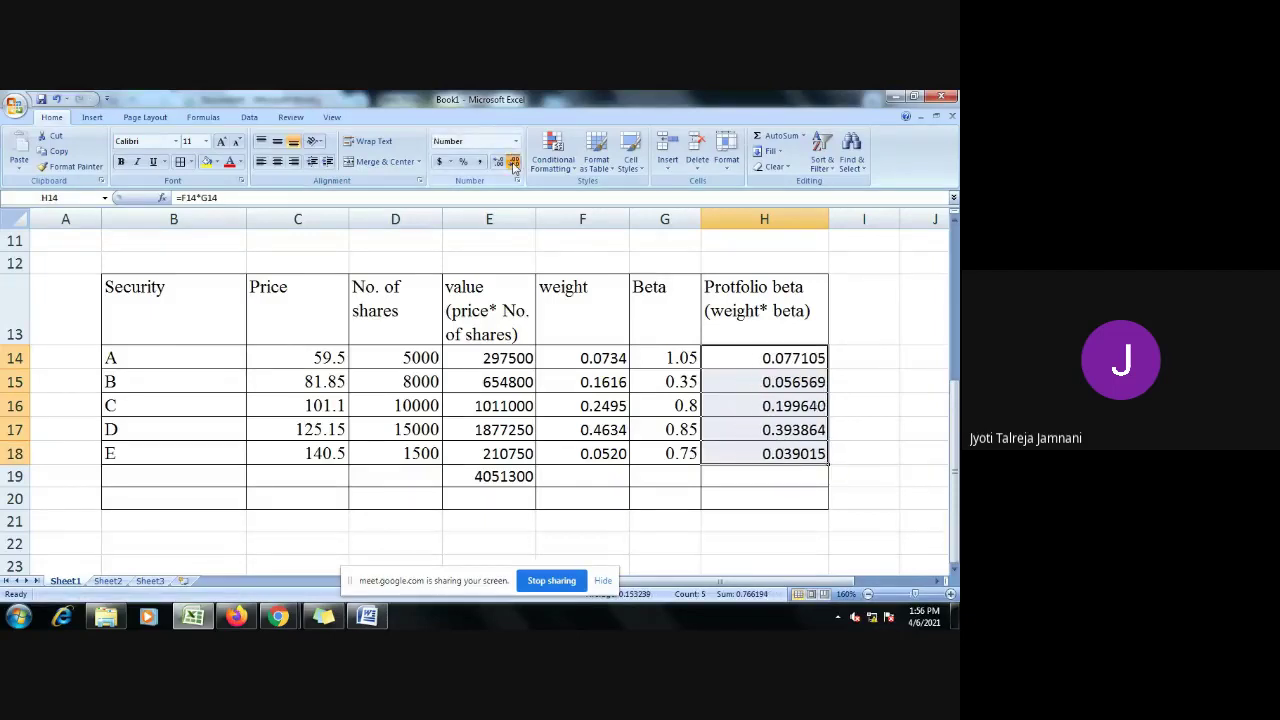
{"action": "left_click", "coordinate": [513, 163]}
{"action": "left_click", "coordinate": [513, 163]}
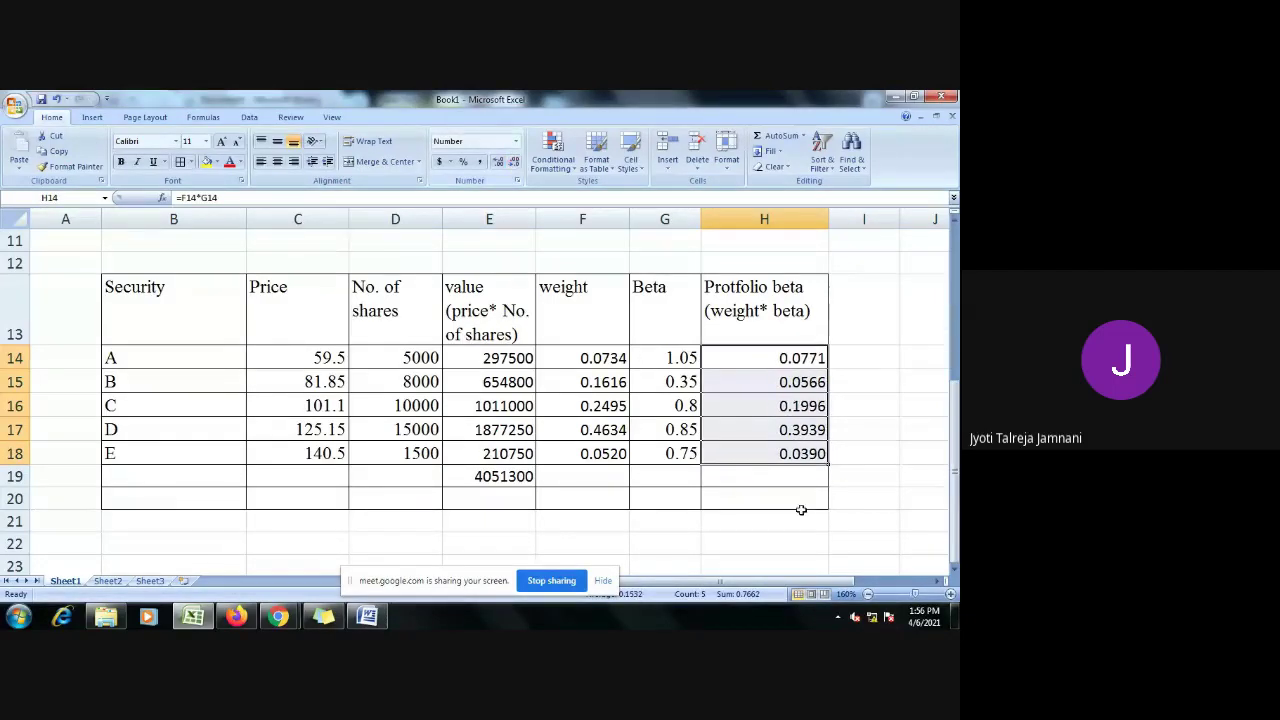
Step: Total the weighted betas in H19 by summing H14 through H18
{"action": "left_click", "coordinate": [773, 477]}
{"action": "type", "text": "="}
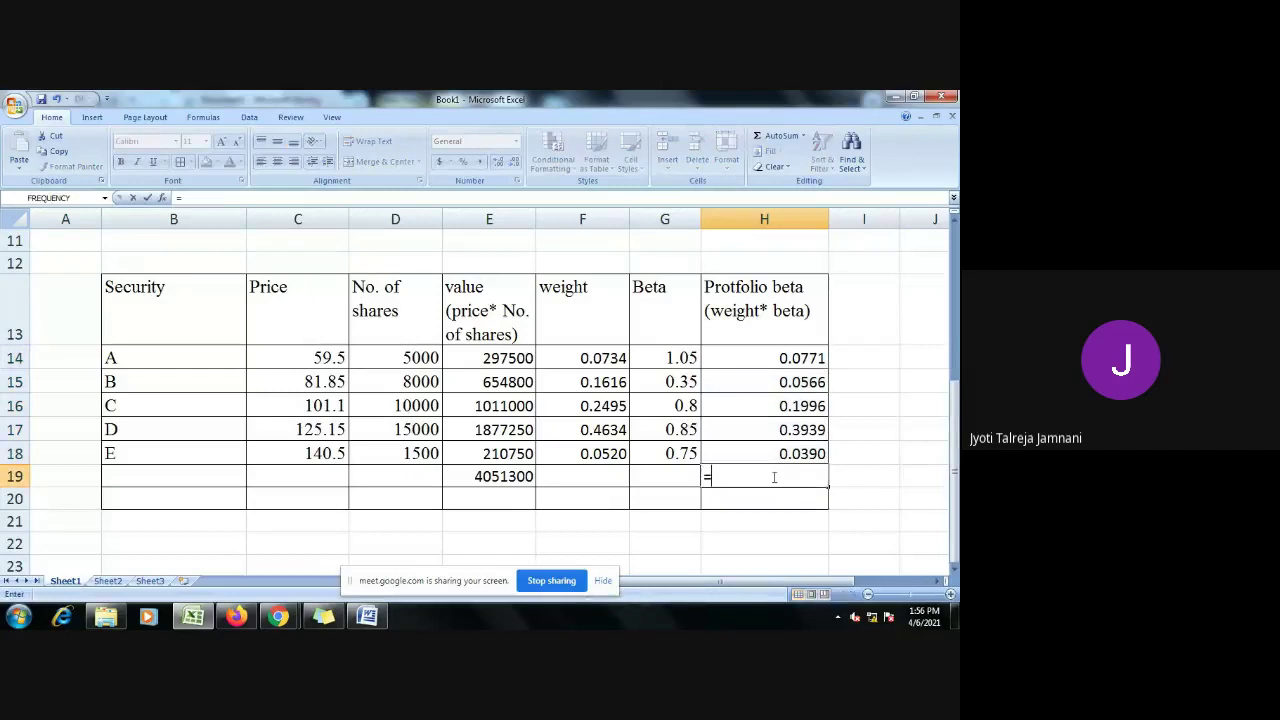
{"action": "type", "text": "sum("}
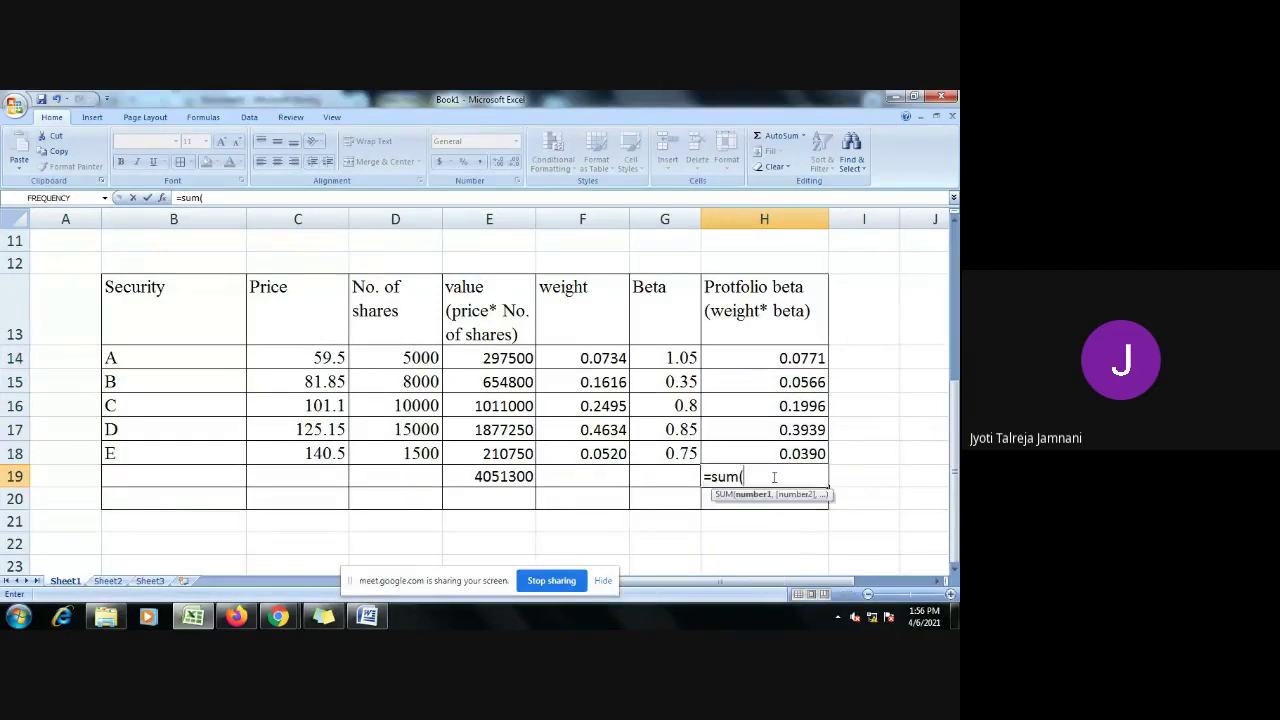
{"action": "left_click_drag", "start_coordinate": [795, 356], "coordinate": [791, 453]}
{"action": "type", "text": ")"}
{"action": "key", "text": "Return"}
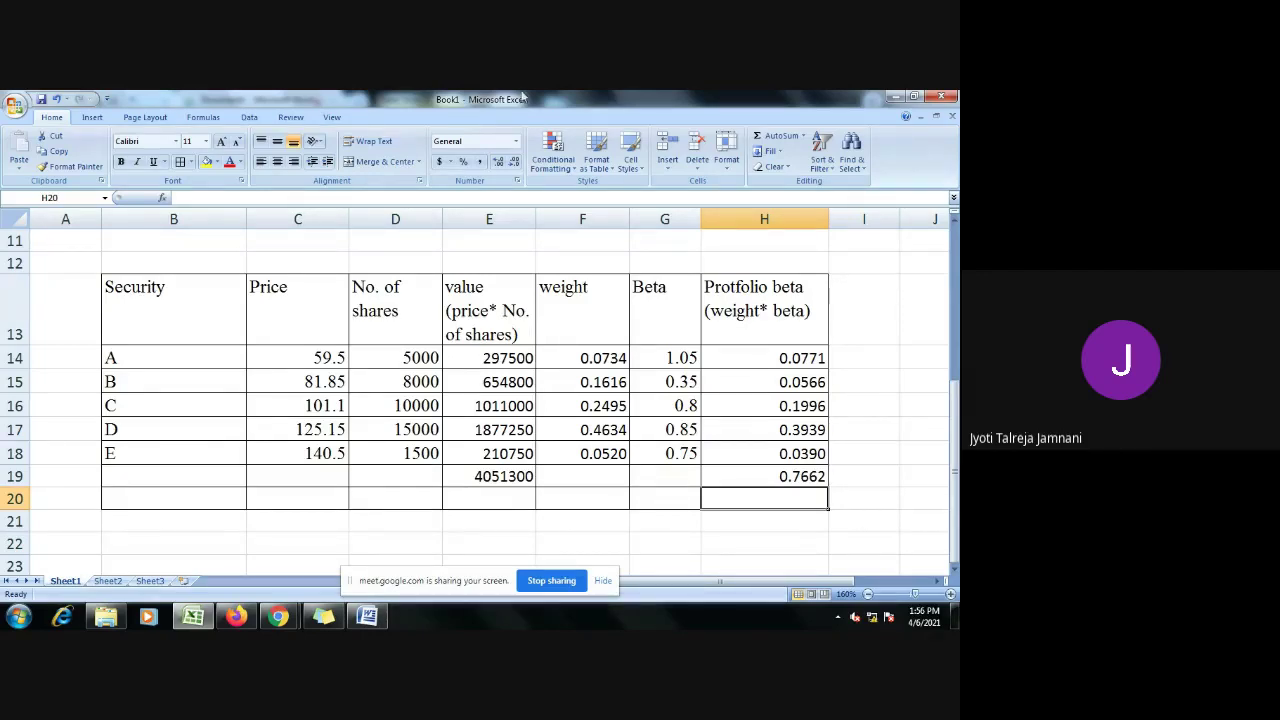
Step: Copy the completed table B13:H19 and paste it into the Word document below question iv of Q5C
{"action": "left_click_drag", "start_coordinate": [311, 347], "coordinate": [760, 470]}
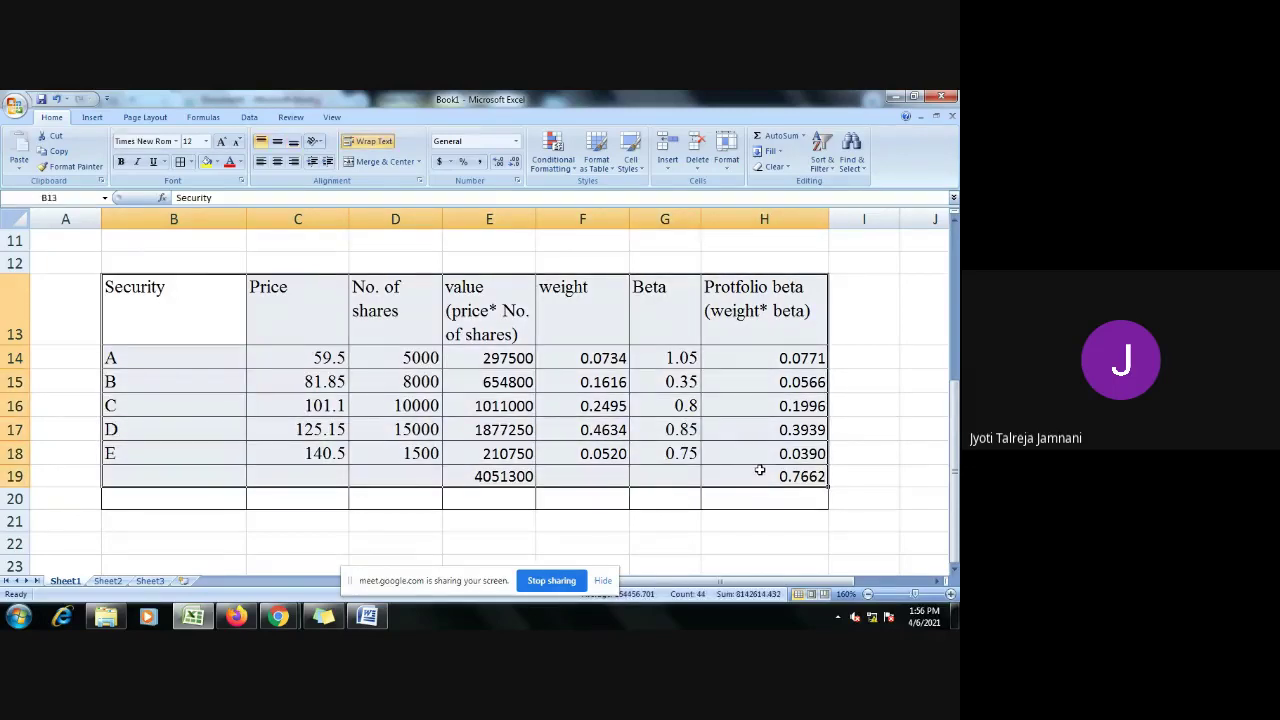
{"action": "key", "text": "ctrl+c"}
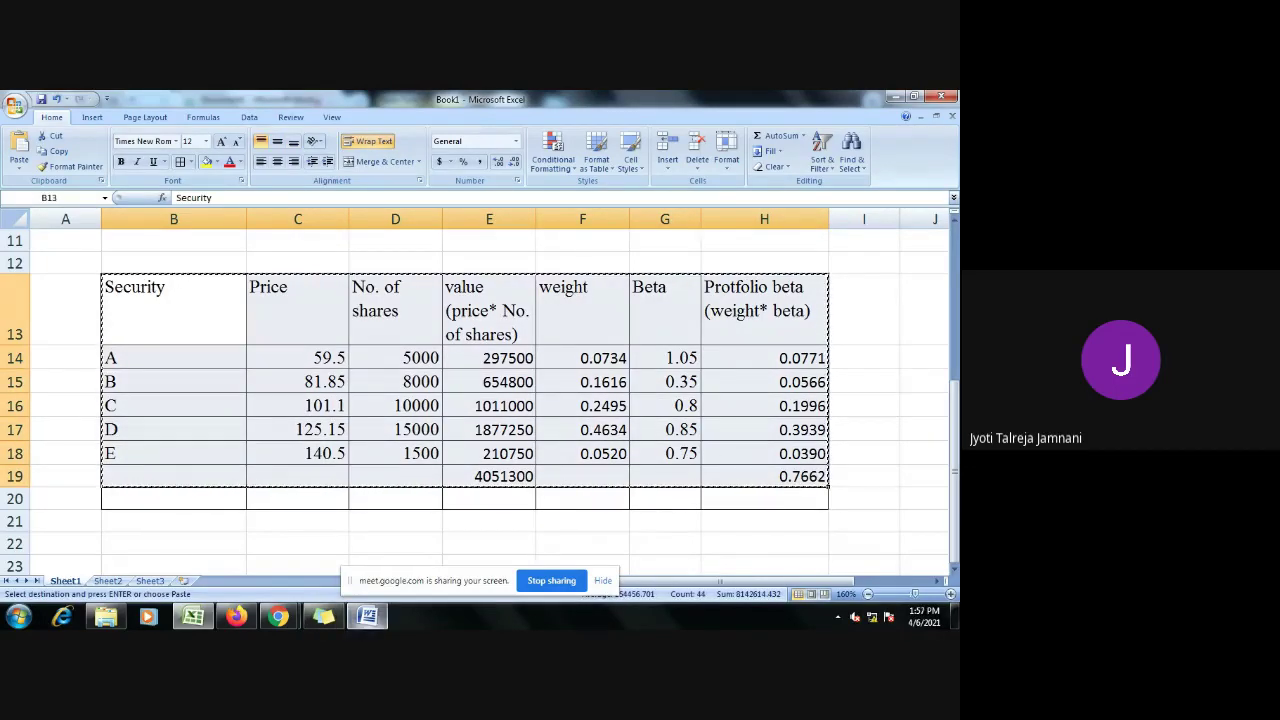
{"action": "left_click", "coordinate": [370, 622]}
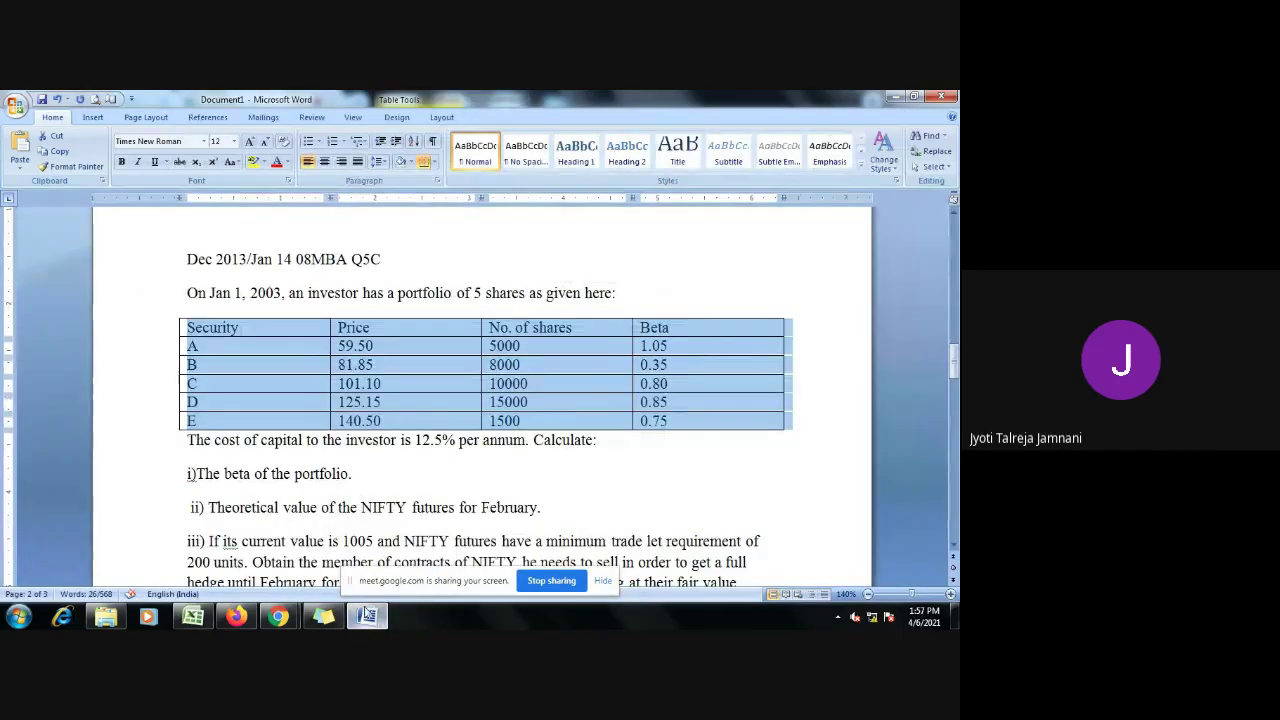
{"action": "scroll", "coordinate": [355, 419], "scroll_direction": "down", "scroll_amount": 5}
{"action": "left_click", "coordinate": [254, 400]}
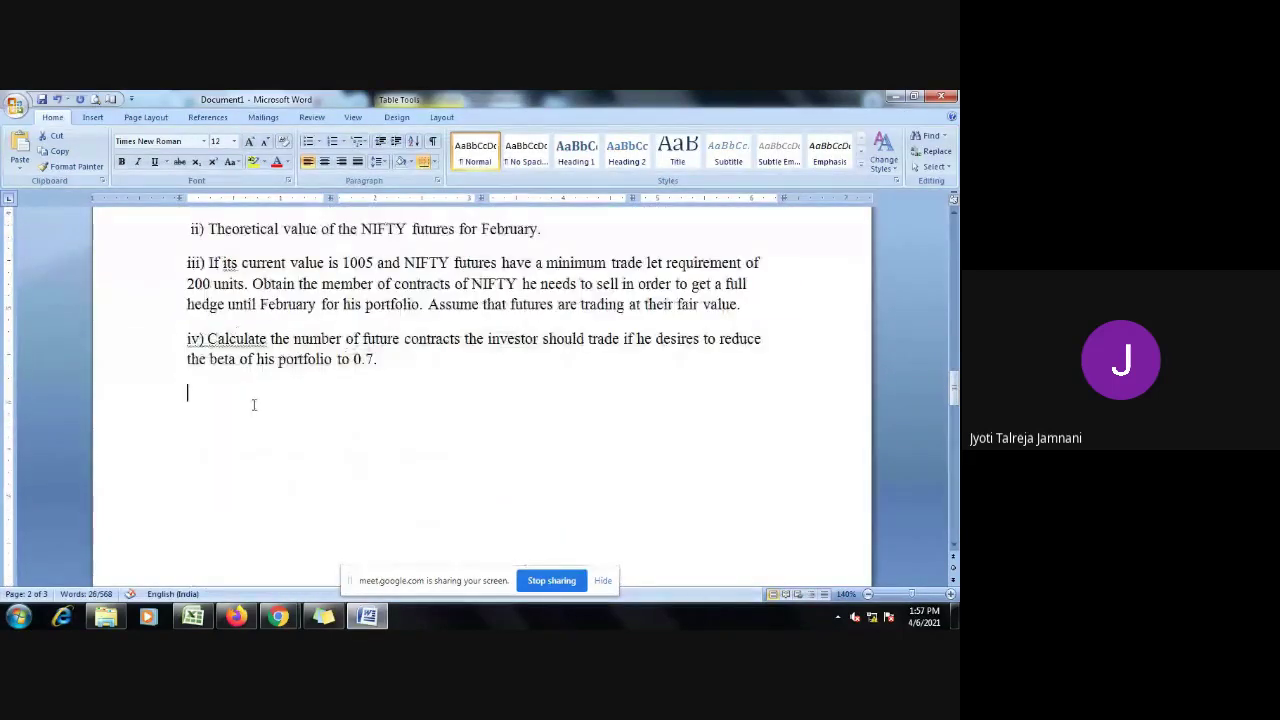
{"action": "key", "text": "ctrl+v"}
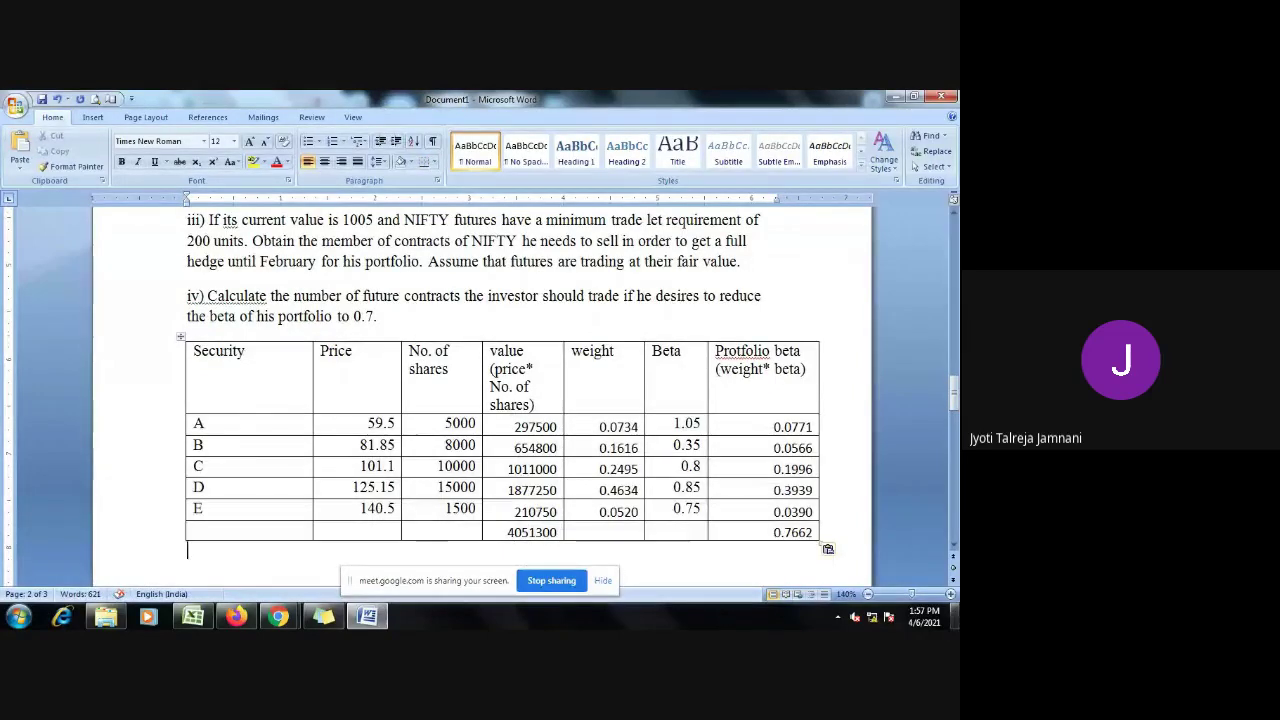
Step: Add a blank line below the pasted table and correct the header's misspelled "Protfolio" to "Portfolio"
{"action": "left_click", "coordinate": [950, 594]}
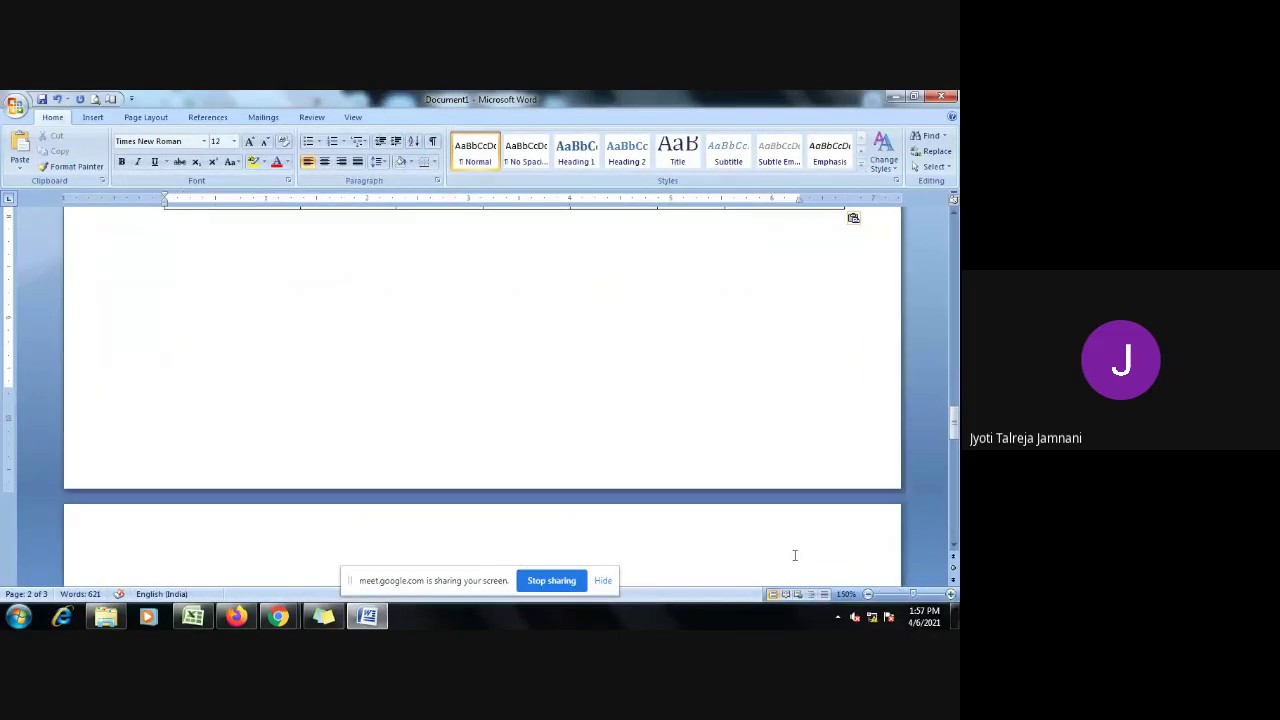
{"action": "scroll", "coordinate": [795, 555], "scroll_direction": "up", "scroll_amount": 3}
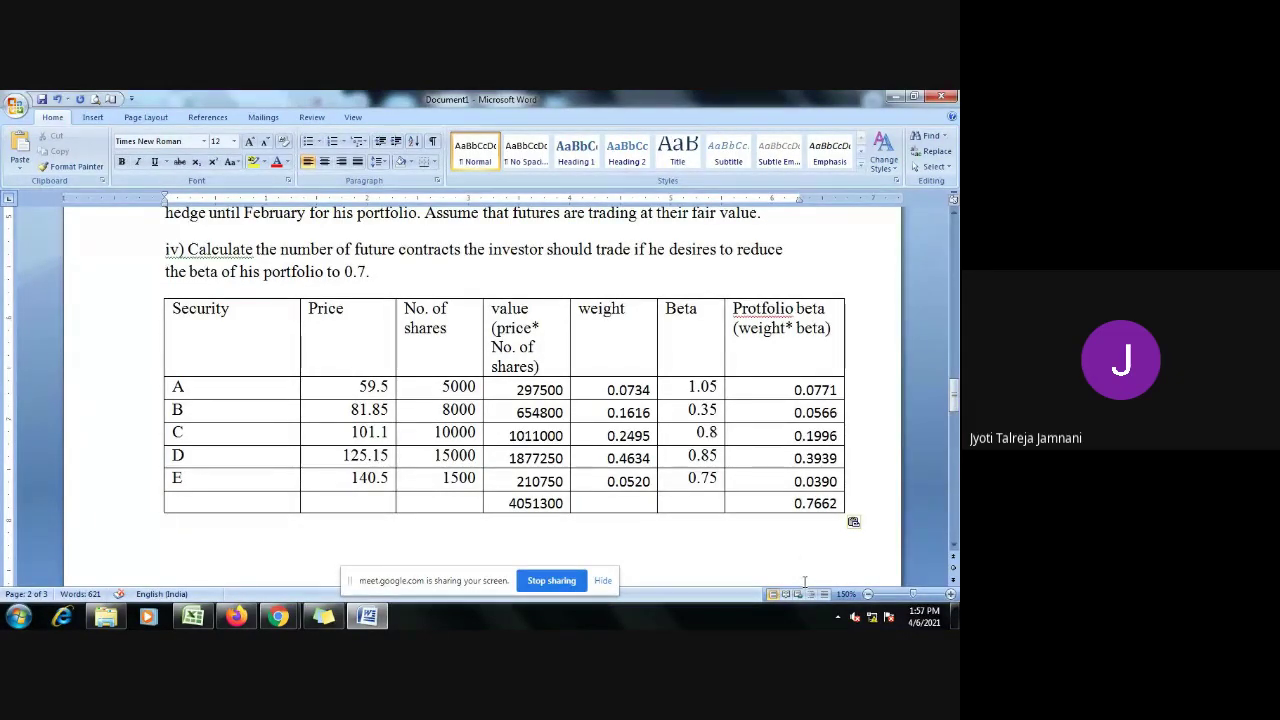
{"action": "key", "text": "Return"}
{"action": "right_click", "coordinate": [779, 312]}
{"action": "left_click", "coordinate": [835, 327]}
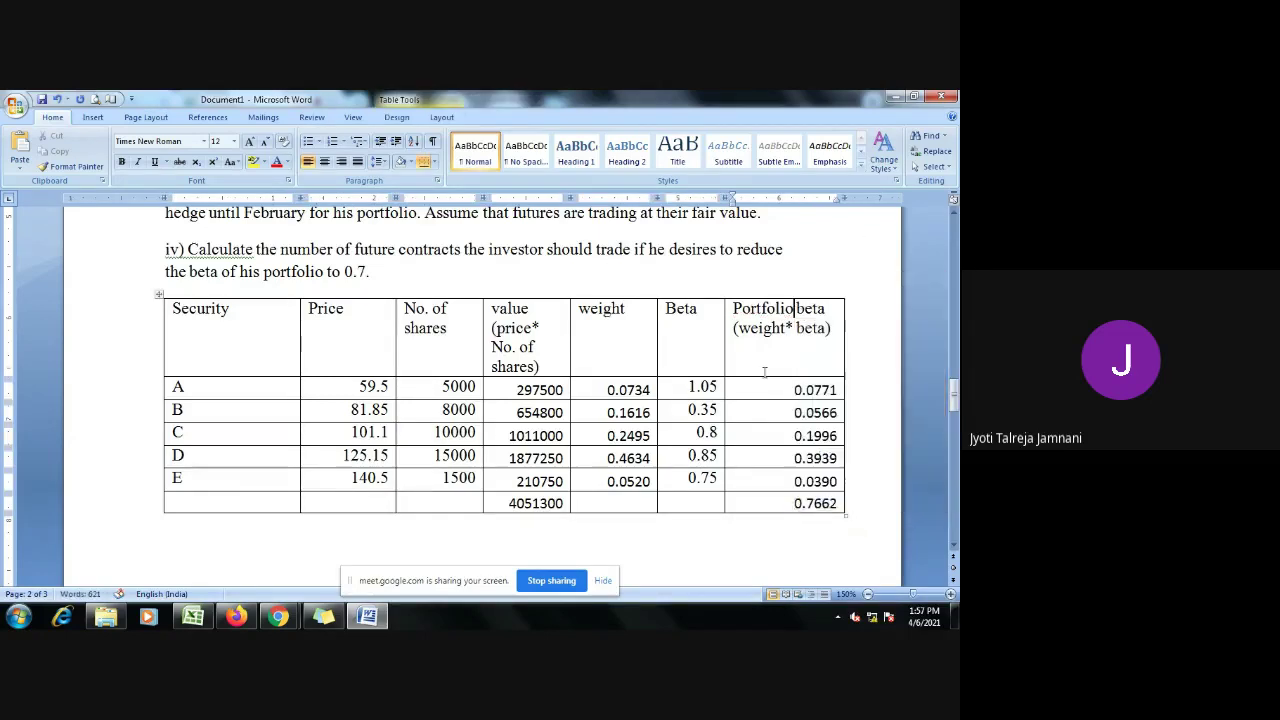
Step: Review the Q5C question parts and place the insertion point on the blank line below the pasted table
{"action": "scroll", "coordinate": [604, 512], "scroll_direction": "up", "scroll_amount": 1}
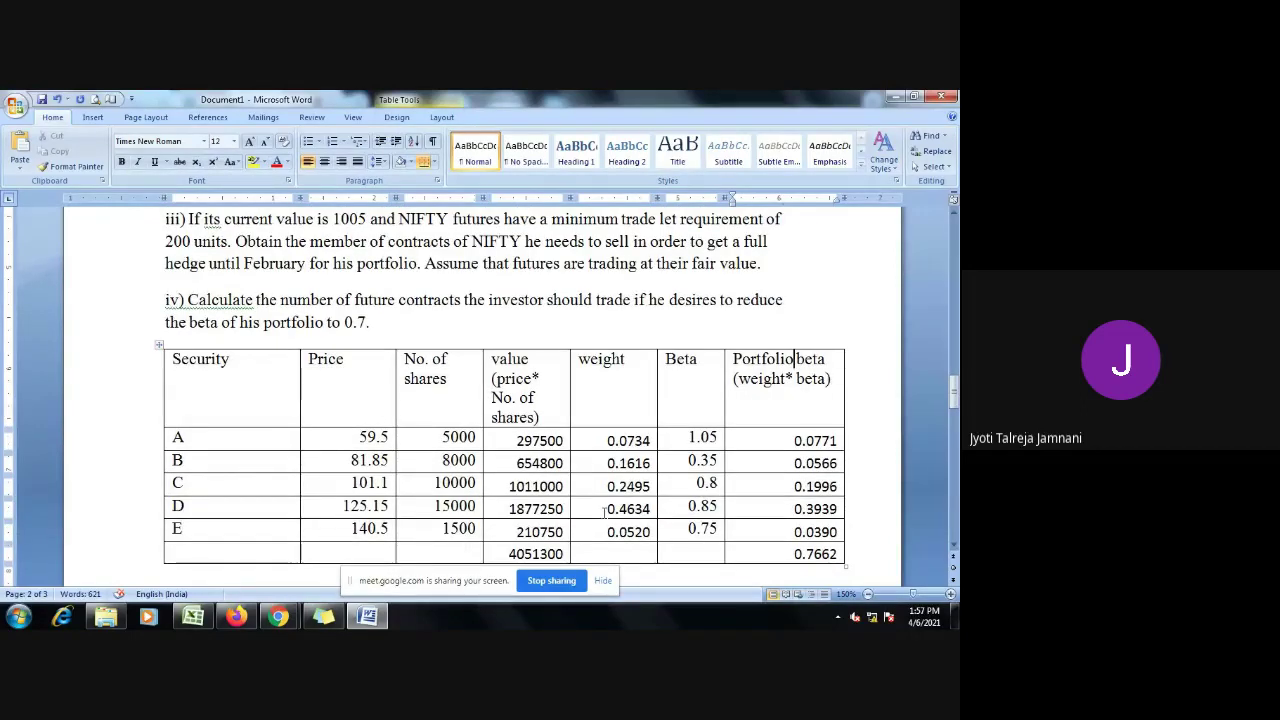
{"action": "scroll", "coordinate": [604, 510], "scroll_direction": "up", "scroll_amount": 4}
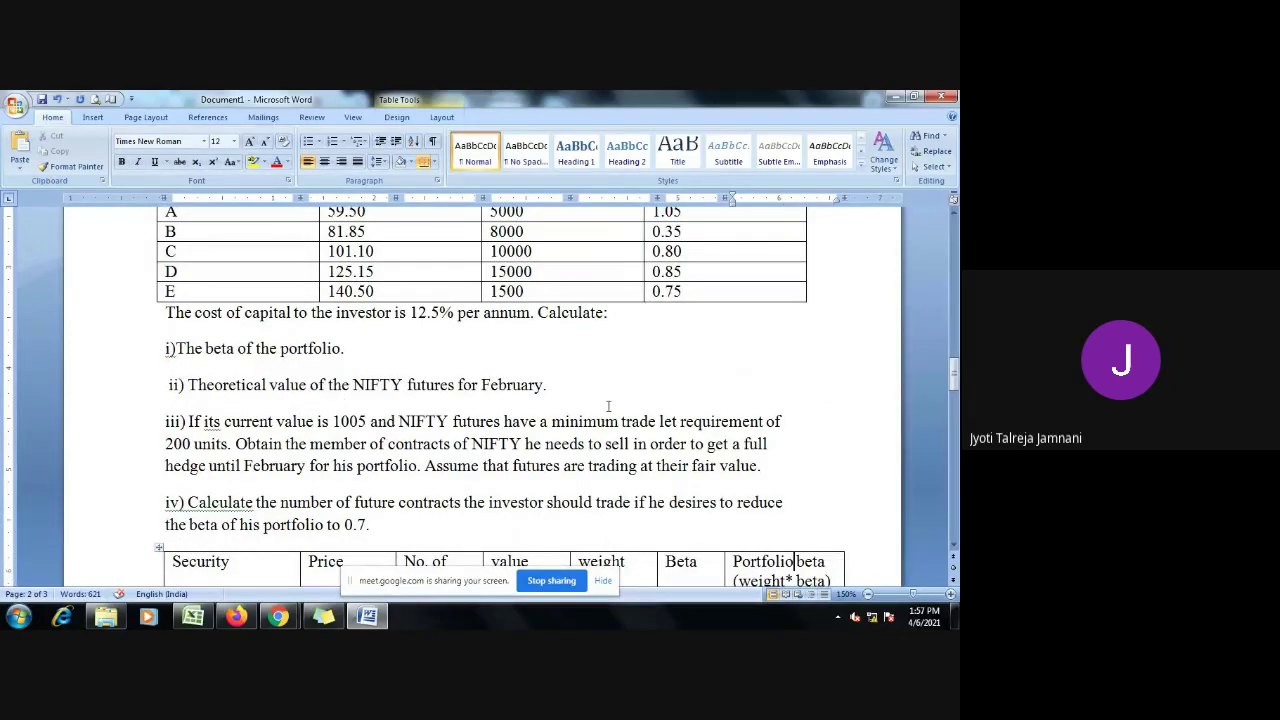
{"action": "scroll", "coordinate": [607, 405], "scroll_direction": "down", "scroll_amount": 8}
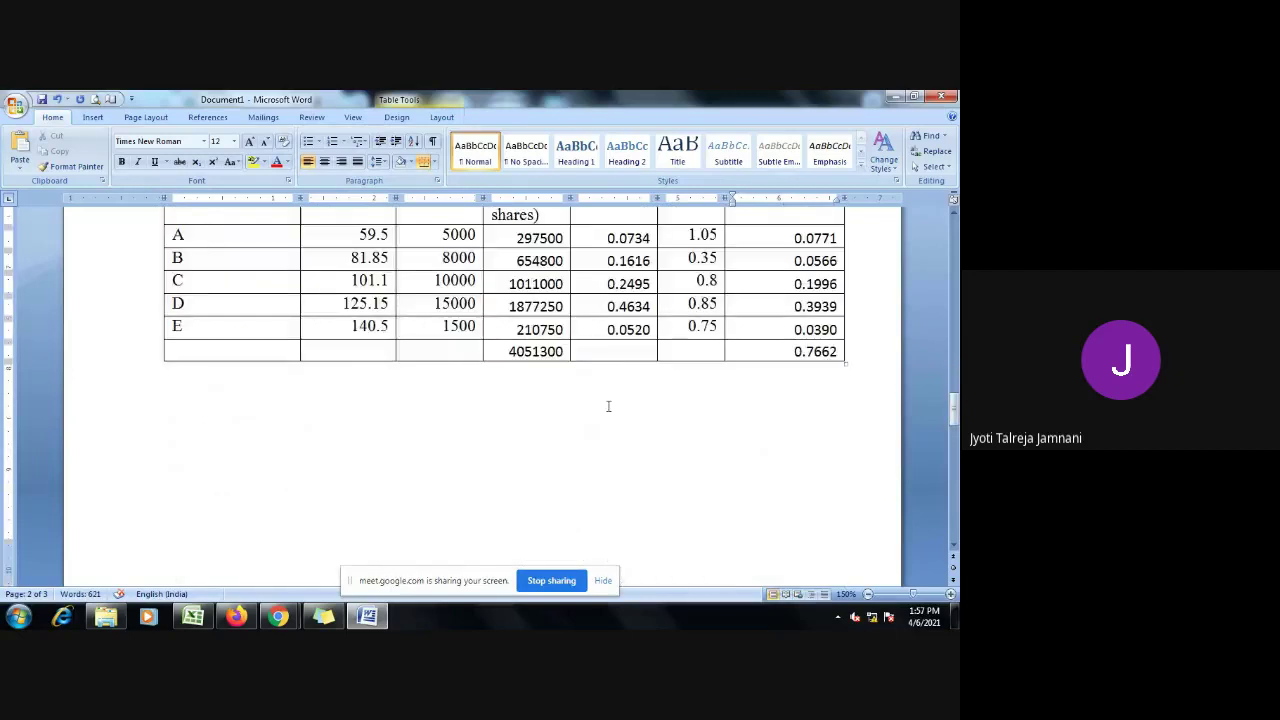
{"action": "left_click", "coordinate": [337, 402]}
{"action": "scroll", "coordinate": [451, 457], "scroll_direction": "up", "scroll_amount": 1}
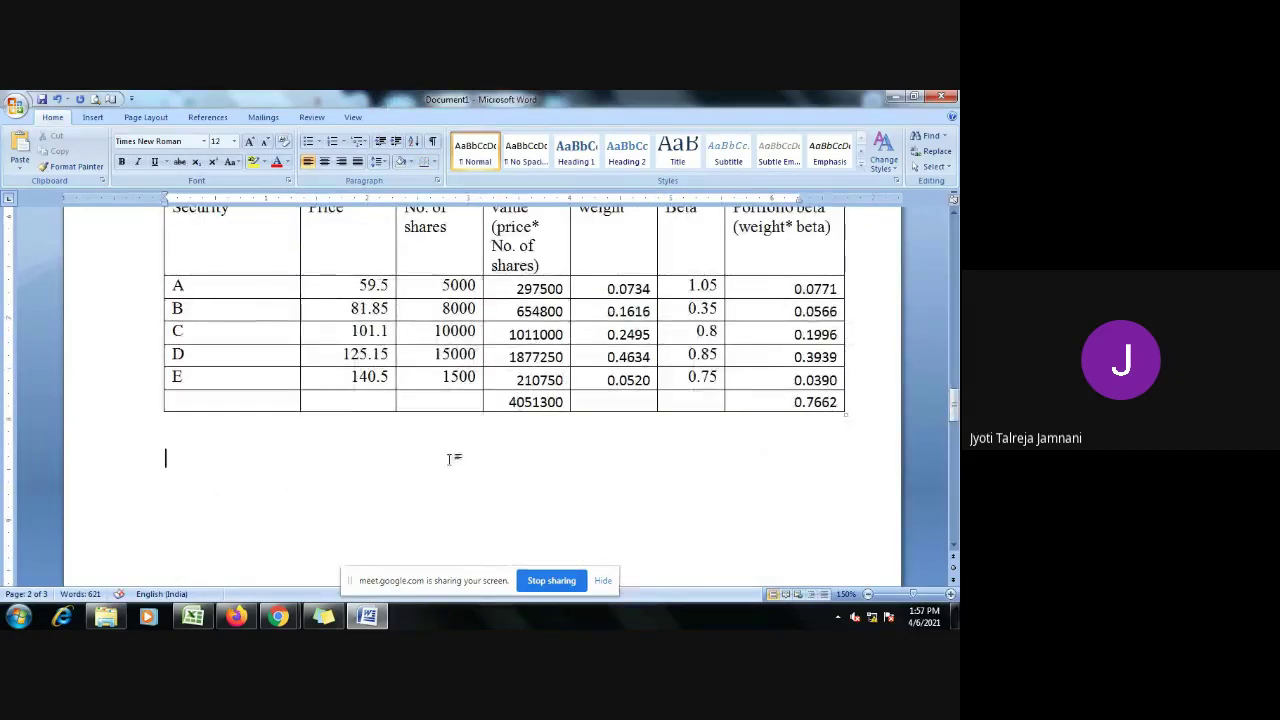